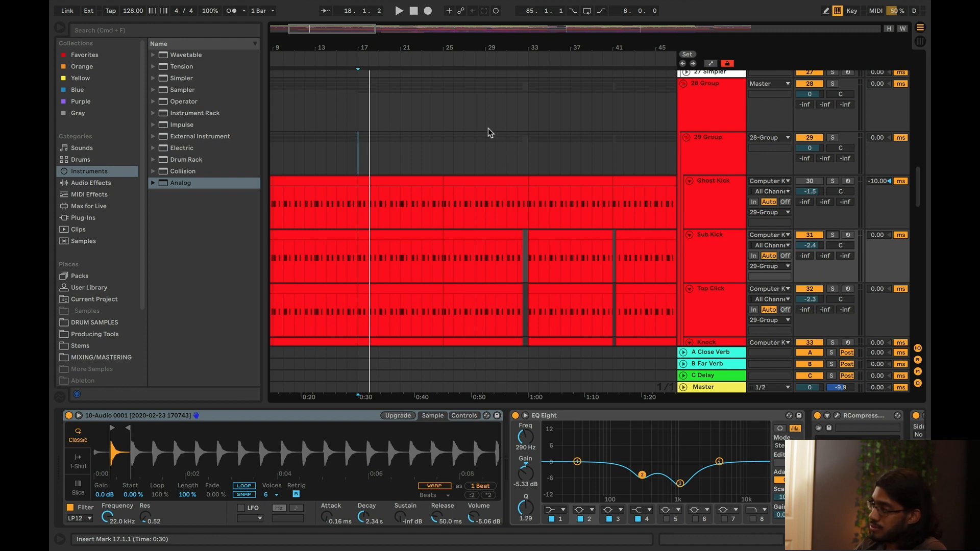
# - Solo the Sub Kick track and play the arrangement from bar 17
pyautogui.scroll(-5, 580, 153)
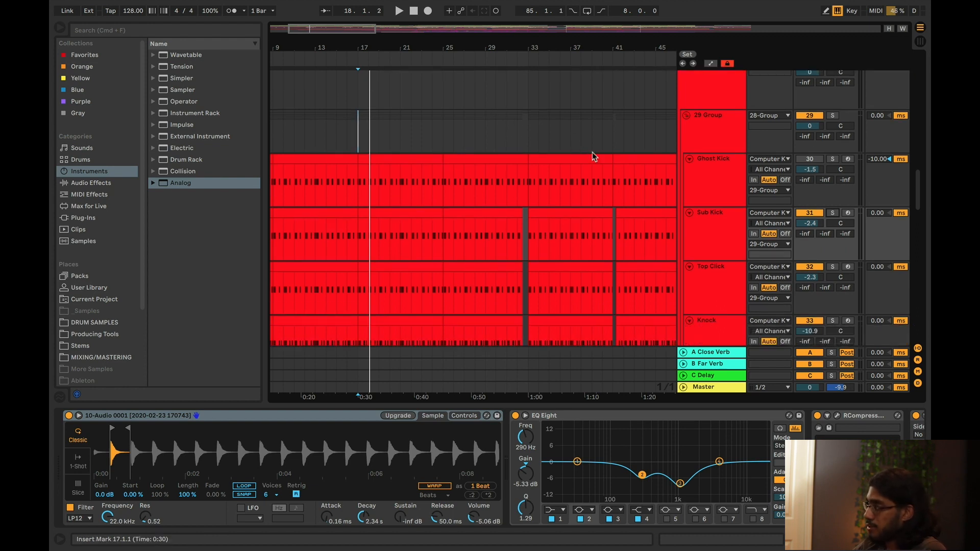
pyautogui.scroll(-1, 380, 221)
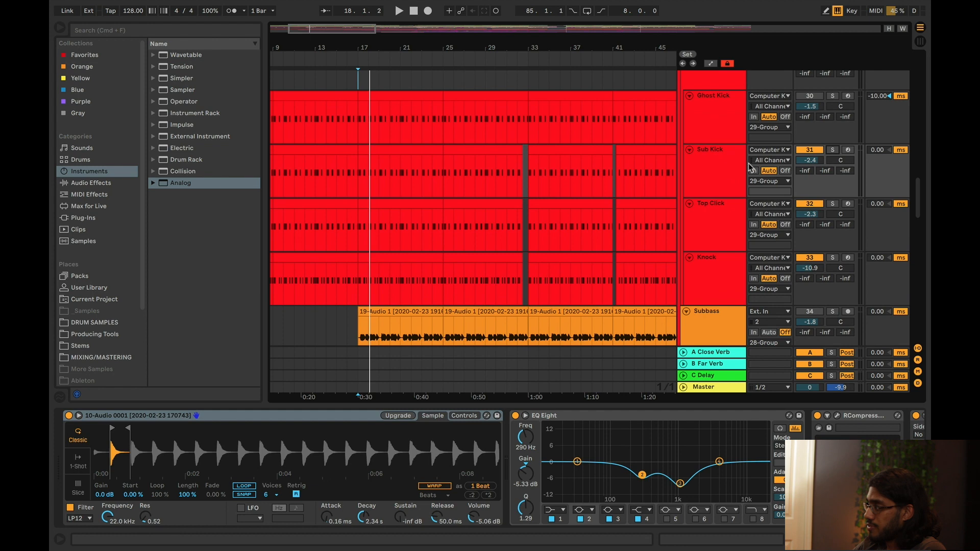
pyautogui.click(723, 172)
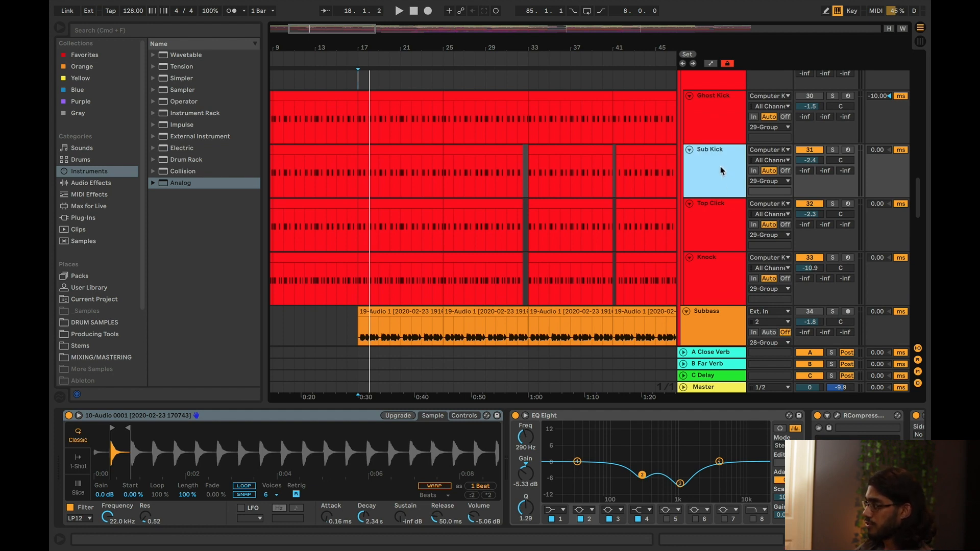
pyautogui.click(833, 149)
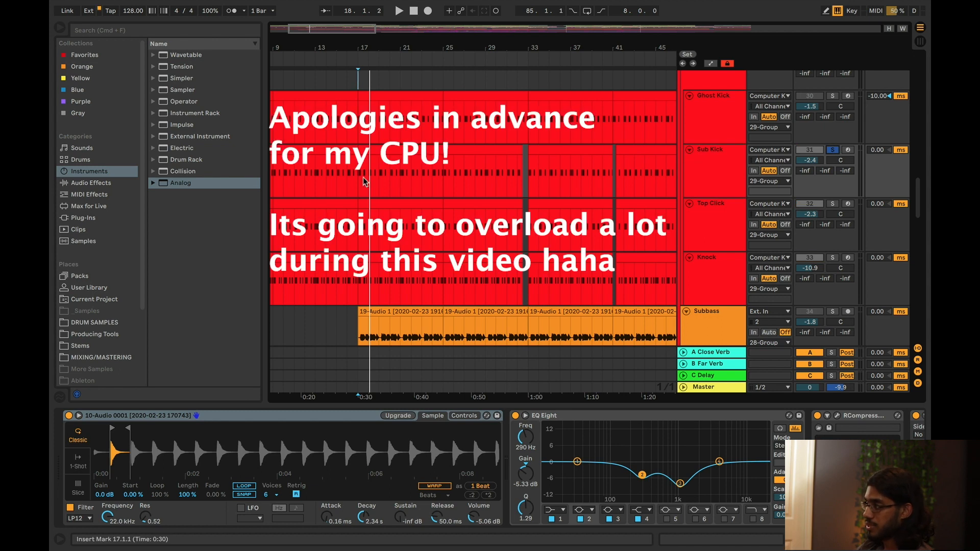
pyautogui.press('space')
pyautogui.scroll(1, 449, 193)
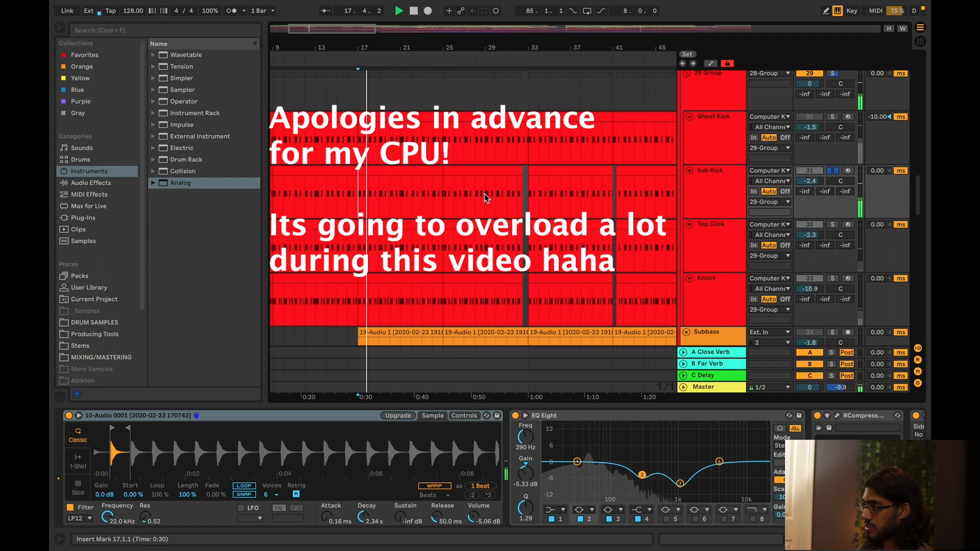
pyautogui.scroll(-1, 486, 198)
# - Bypass bands 3 and 2 of the Sub Kick's EQ Eight to compare the sound, and re-enable both bands
pyautogui.click(680, 483)
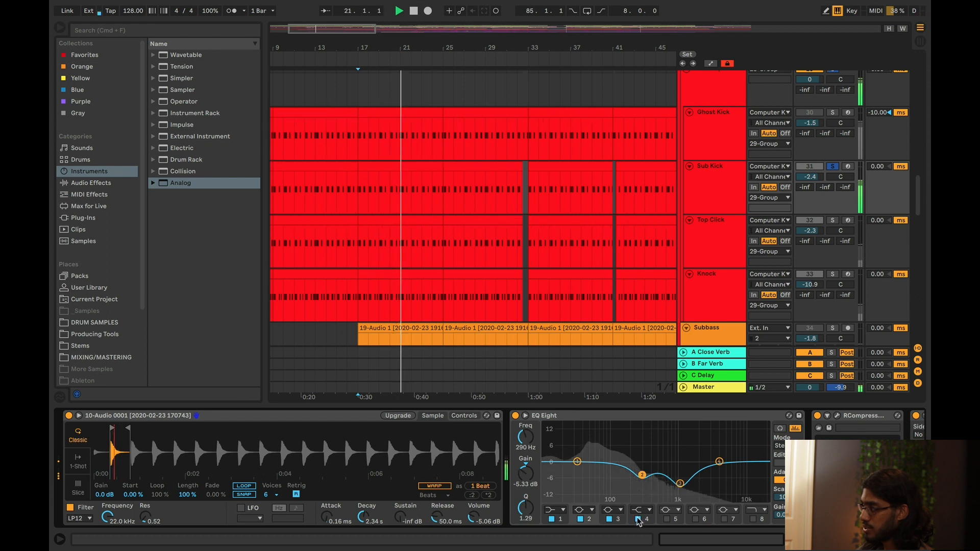
pyautogui.click(608, 519)
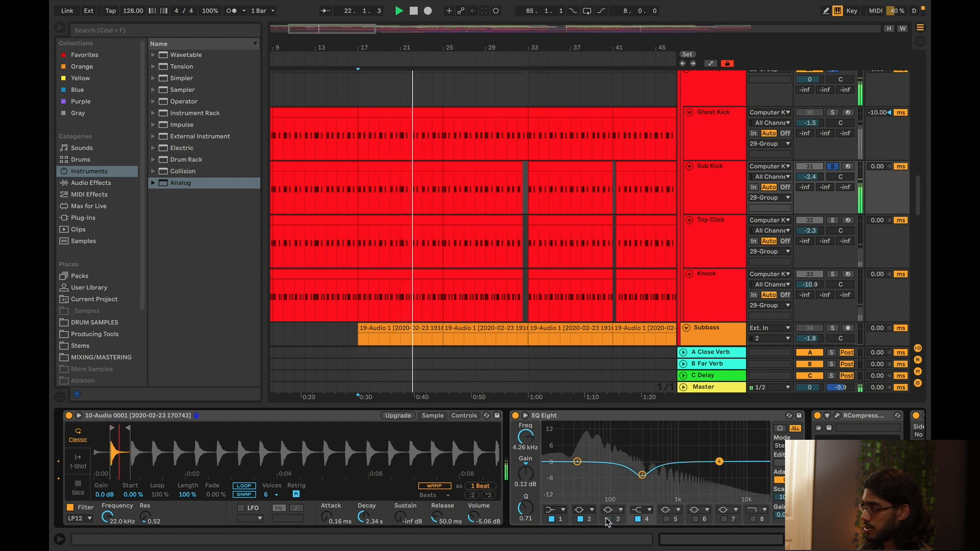
pyautogui.click(581, 519)
pyautogui.click(581, 519)
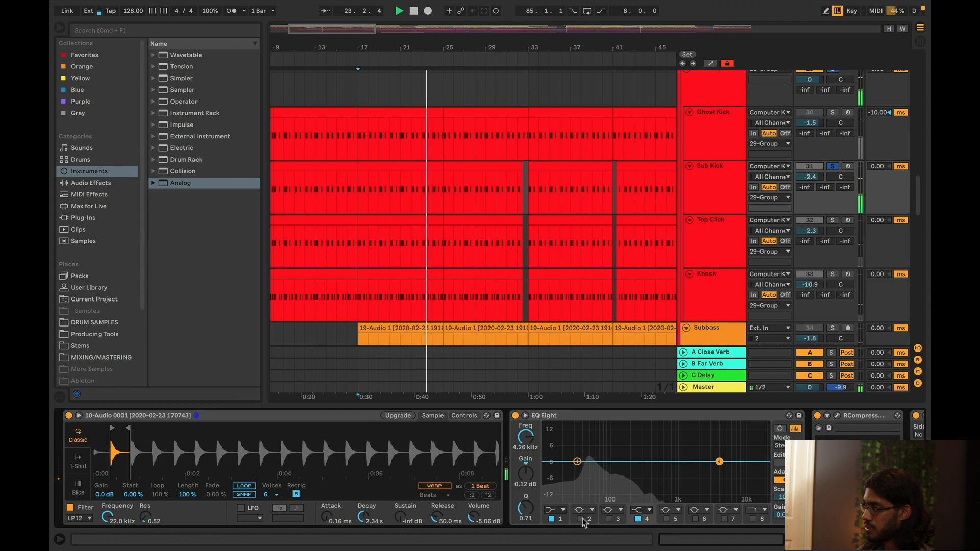
pyautogui.click(615, 519)
# - Inspect the RCompressor settings on the Sub Kick, close the plug-in window, and end the soloed playback
pyautogui.hscroll(5, 633, 449)
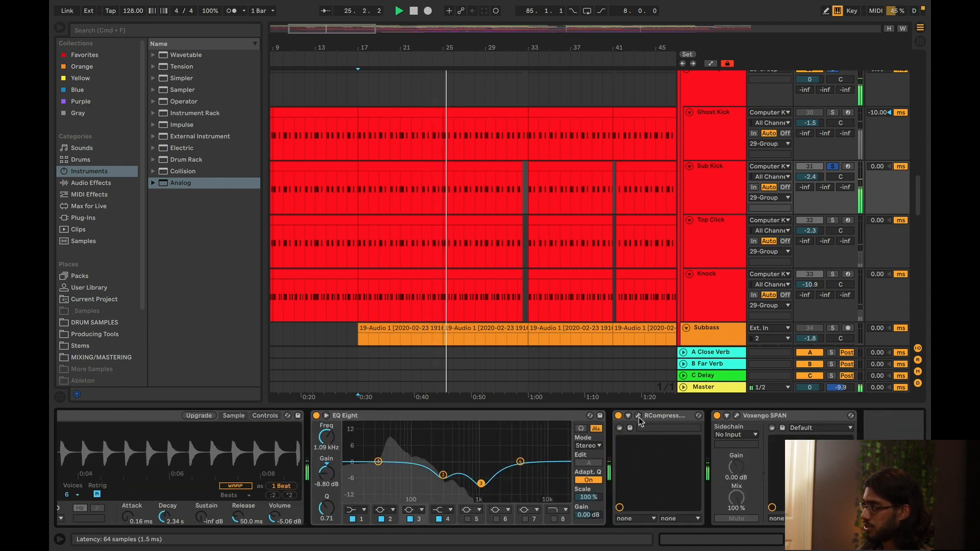
pyautogui.click(638, 417)
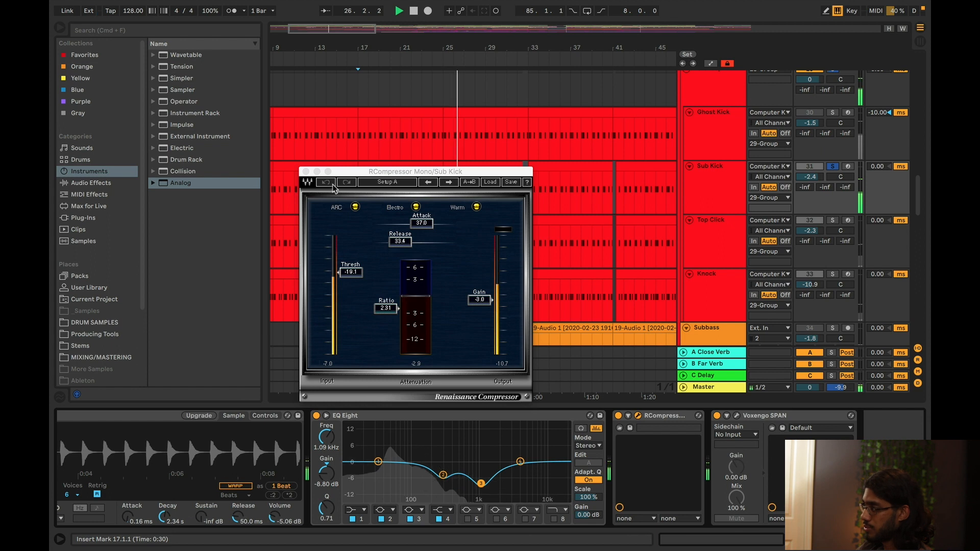
pyautogui.click(306, 171)
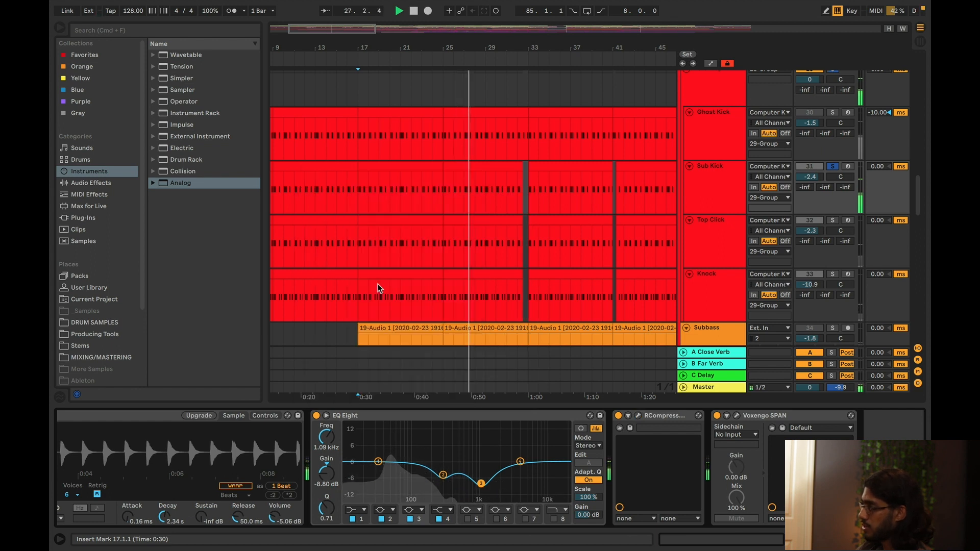
pyautogui.click(742, 180)
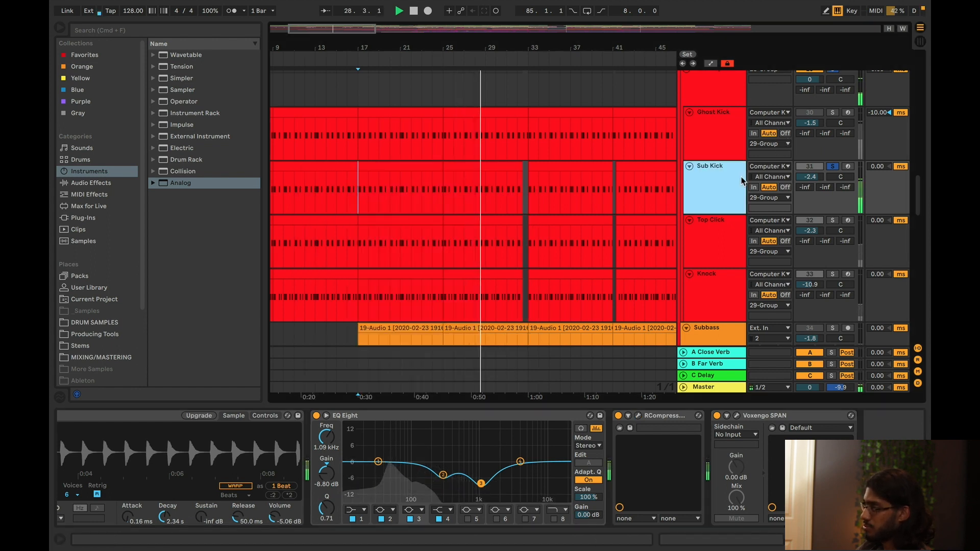
pyautogui.press('space')
pyautogui.click(832, 166)
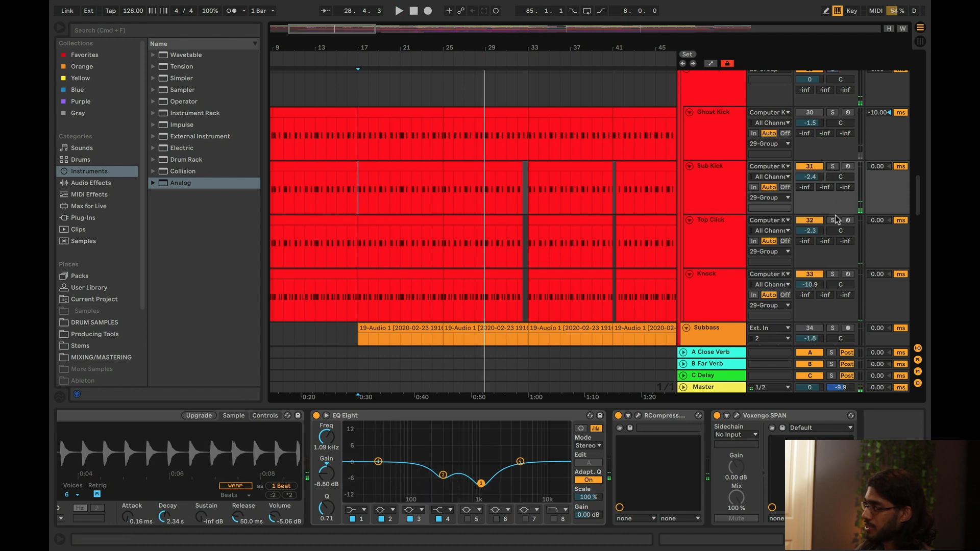
# - Audition the Top Click track in solo with its Simpler and EQ Eight devices shown
pyautogui.press('space')
pyautogui.click(702, 231)
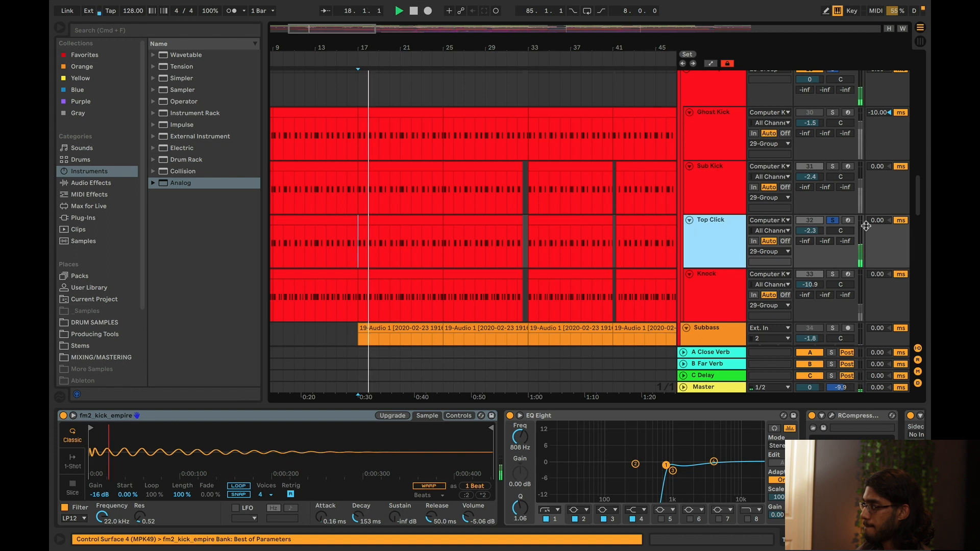
pyautogui.press('space')
pyautogui.click(657, 418)
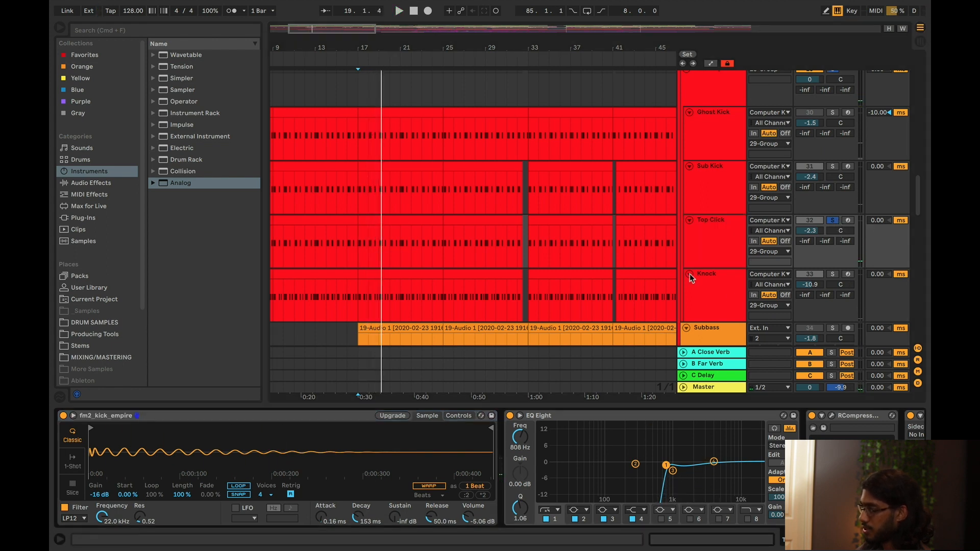
# - Solo the Knock track, play it from bar 17, and show its Simpler and EQ Eight devices
pyautogui.click(710, 264)
pyautogui.click(834, 276)
pyautogui.press('space')
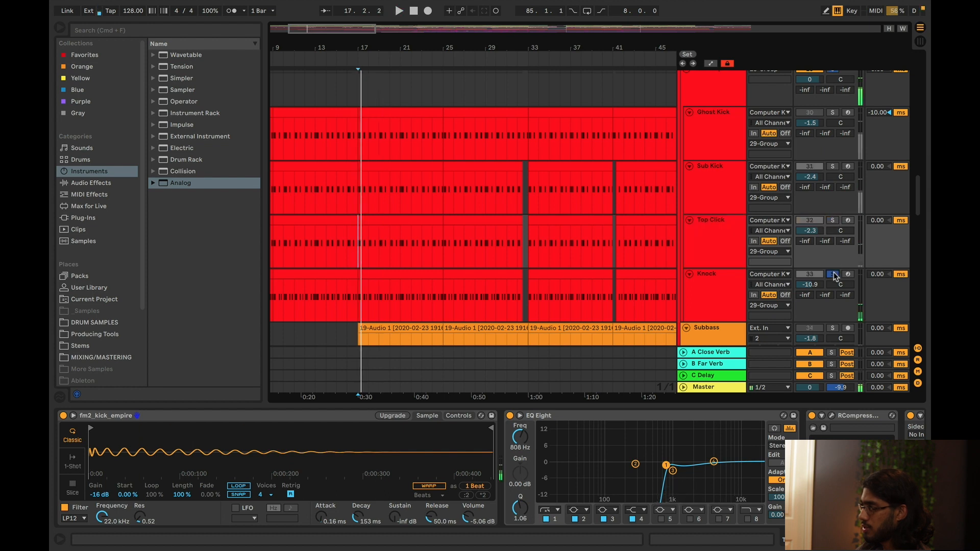
pyautogui.click(703, 294)
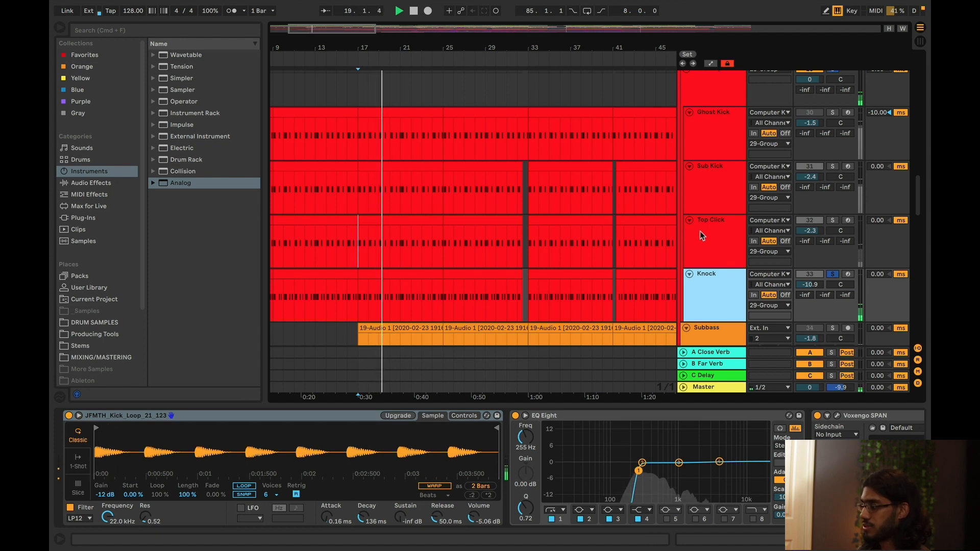
pyautogui.click(728, 411)
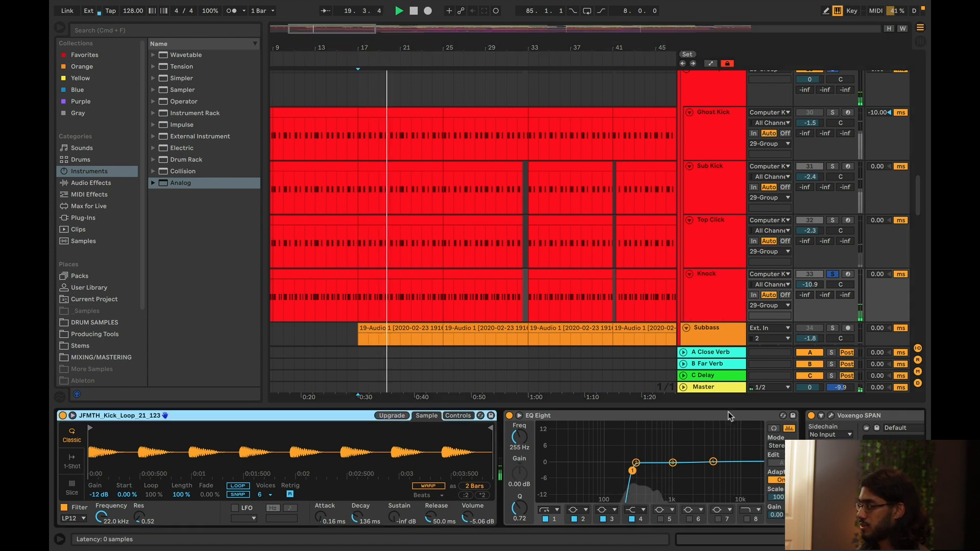
# - Solo Top Click and Sub Kick together with Knock to hear the layers, and select the Ghost Kick clip at bar 17
pyautogui.click(832, 220)
pyautogui.click(832, 167)
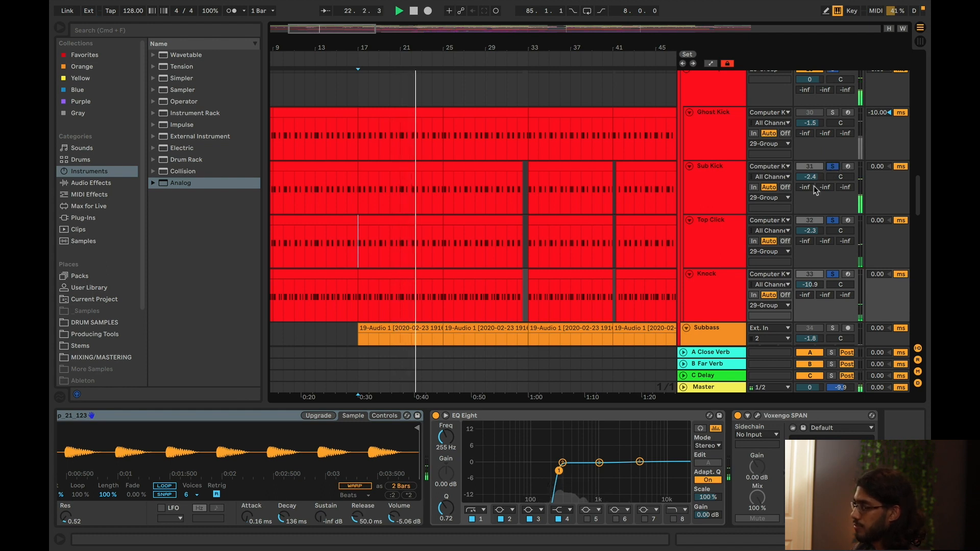
pyautogui.scroll(1, 673, 293)
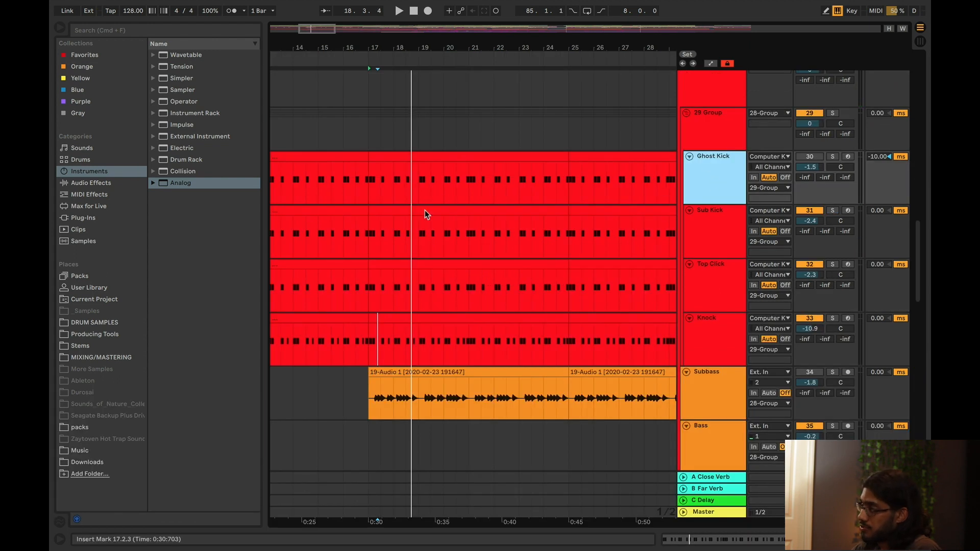
pyautogui.click(492, 157)
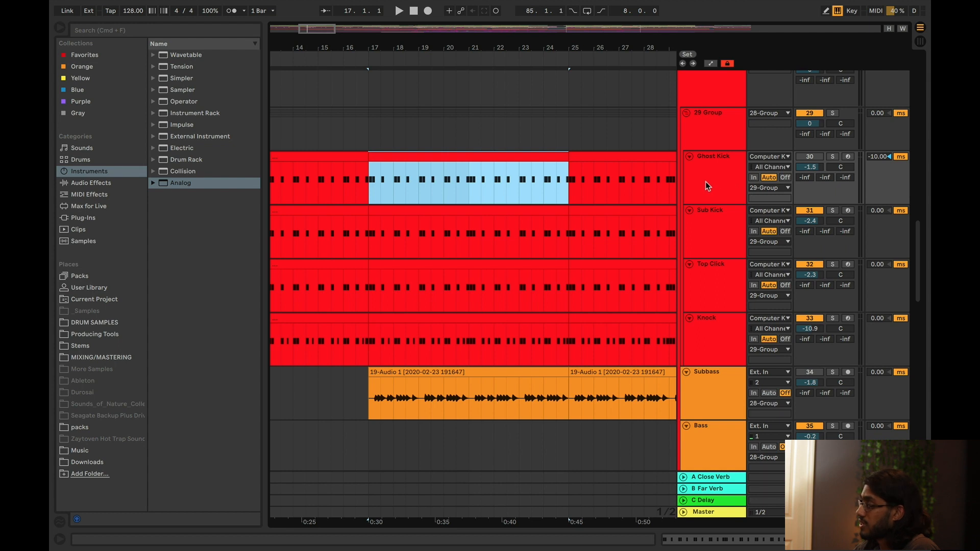
# - Audition the Subbass track in solo from bar 17, and turn its solo off again
pyautogui.scroll(-2, 724, 346)
pyautogui.click(724, 346)
pyautogui.scroll(-1, 718, 306)
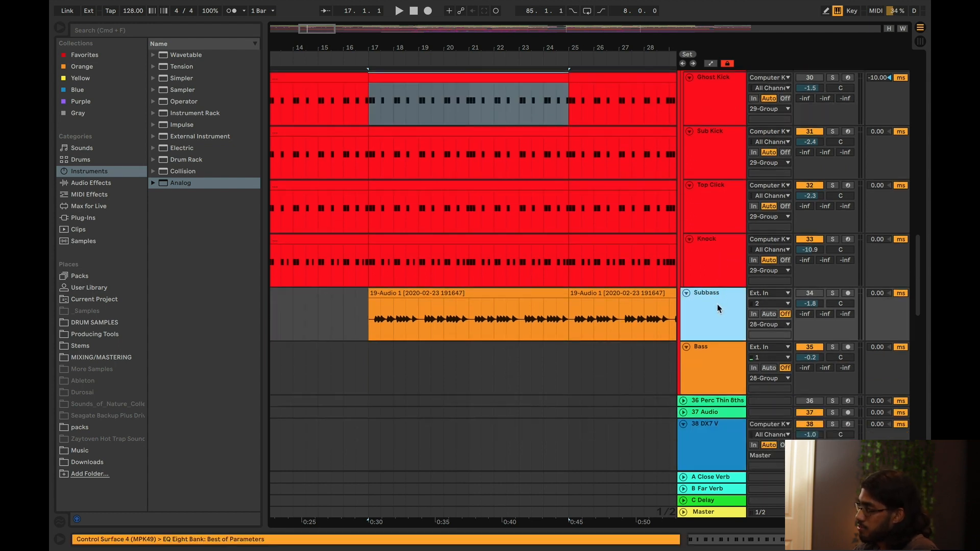
pyautogui.scroll(-1, 442, 305)
pyautogui.click(364, 299)
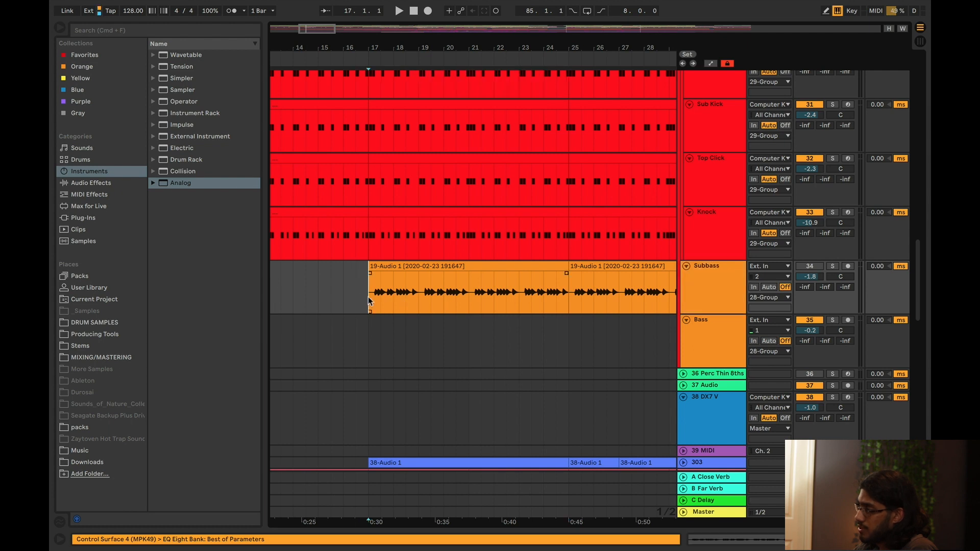
pyautogui.click(831, 267)
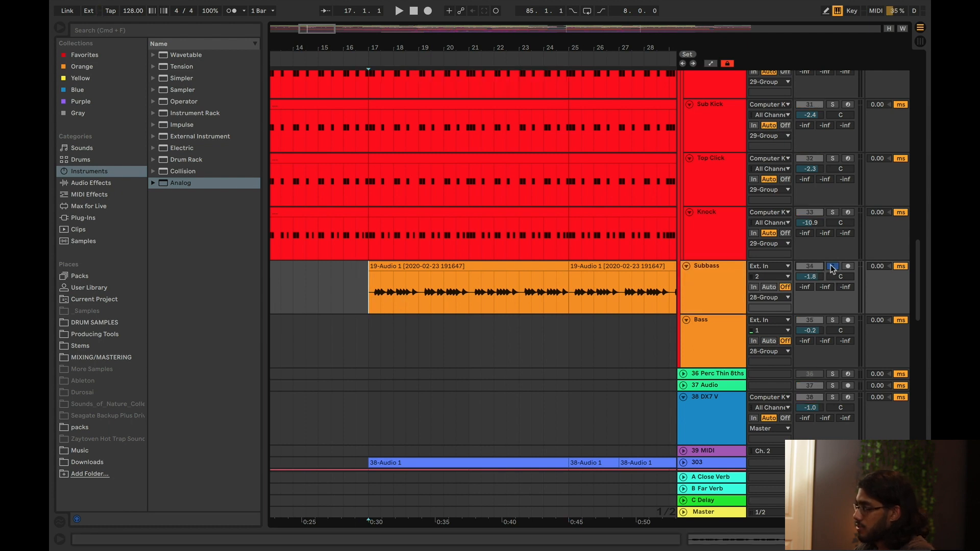
pyautogui.press('space')
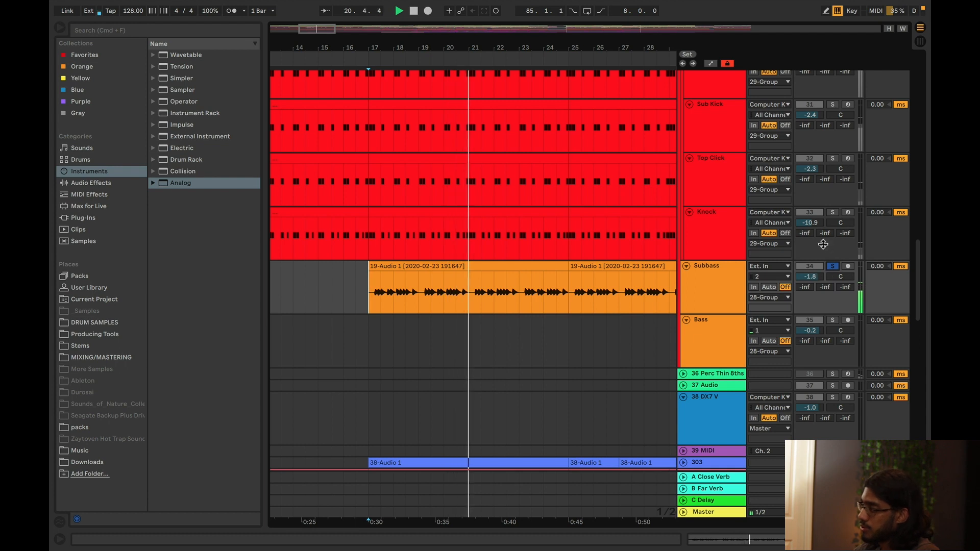
pyautogui.moveTo(410, 48); pyautogui.dragTo(410, 36)
pyautogui.click(832, 267)
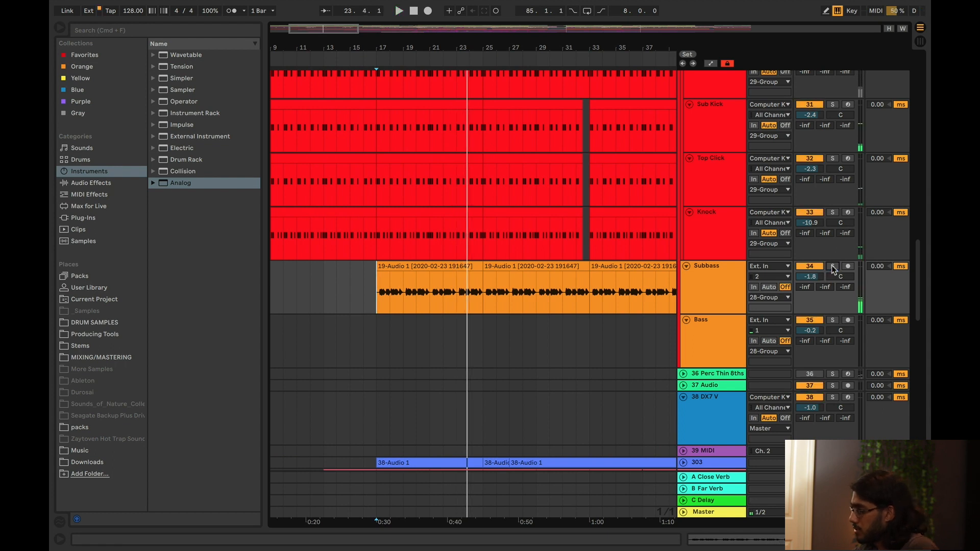
# - Convert the melody of the first Subbass clip at bar 17 to a new MIDI track and unfold that track
pyautogui.click(453, 264)
pyautogui.rightClick(455, 264)
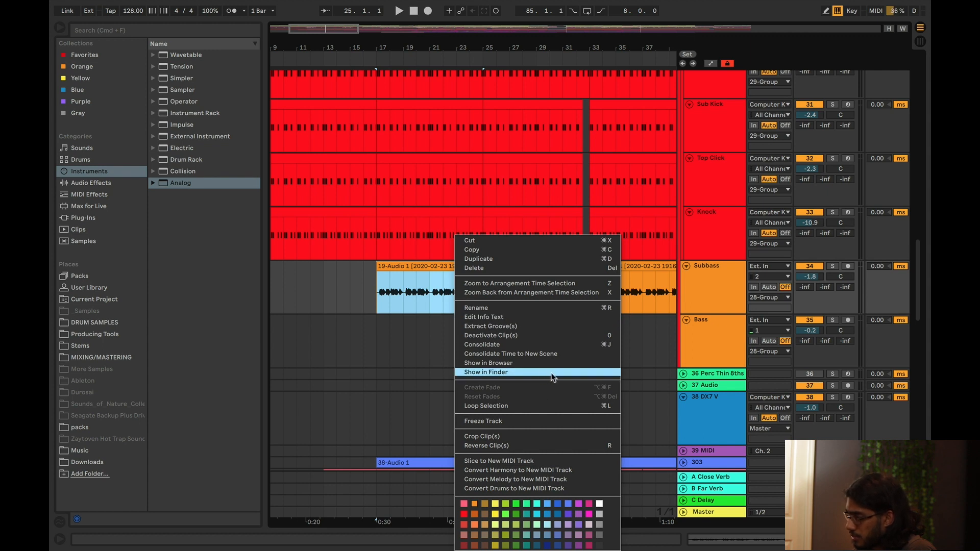
pyautogui.click(529, 479)
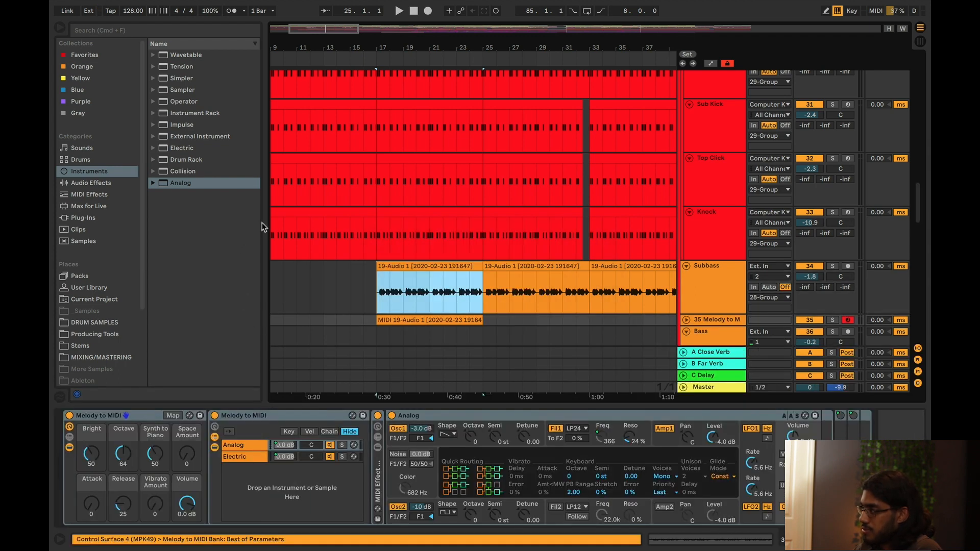
pyautogui.scroll(-3, 689, 268)
pyautogui.click(684, 256)
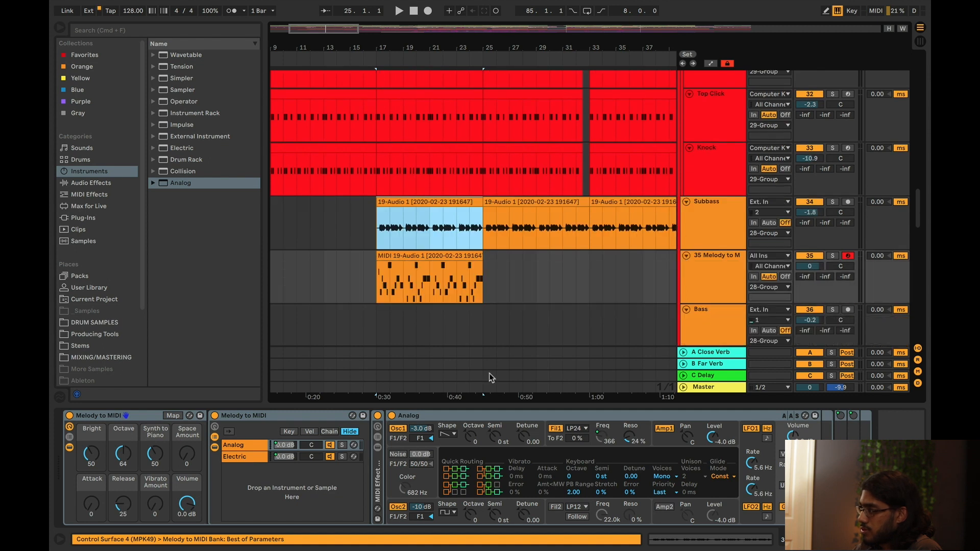
# - Replace the Melody to MIDI rack on the new track with the Analog instrument
pyautogui.click(129, 415)
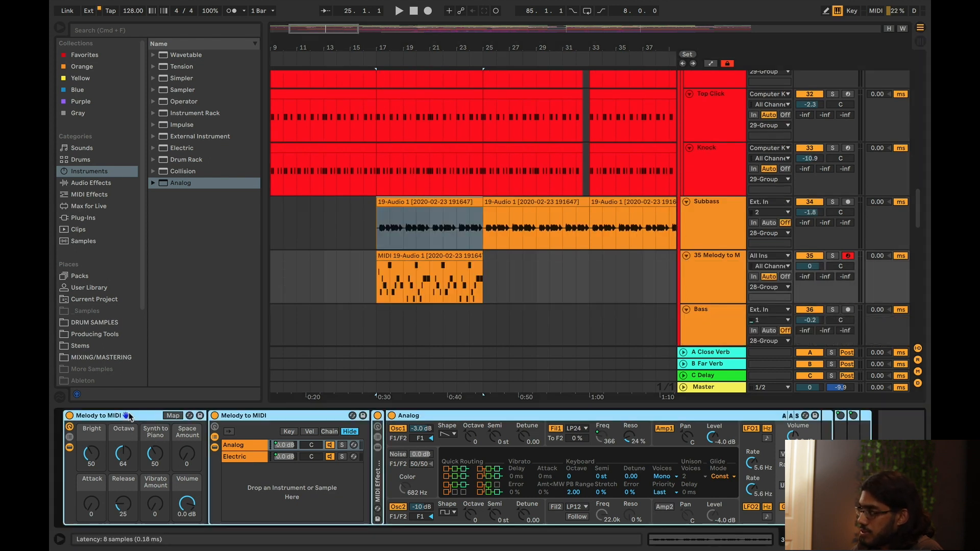
pyautogui.press('Delete')
pyautogui.click(178, 183)
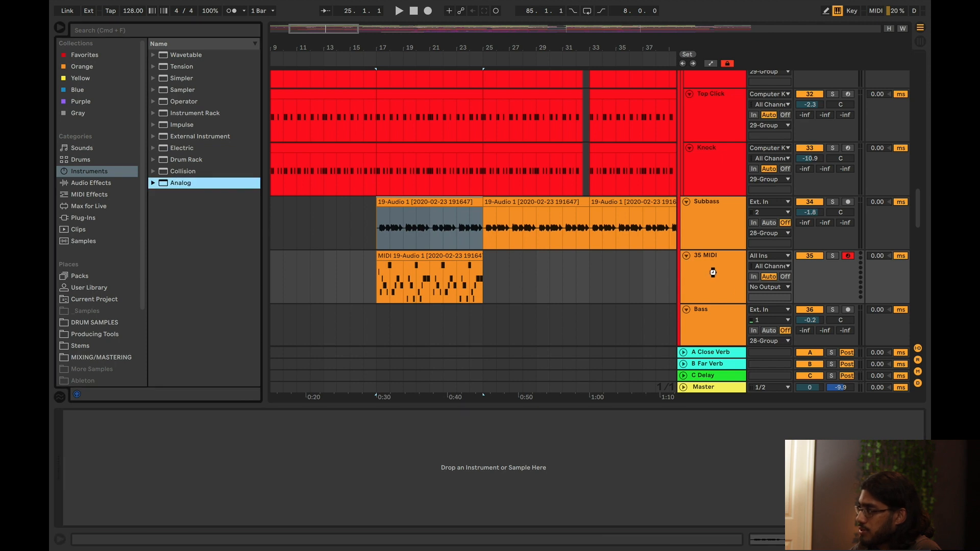
pyautogui.moveTo(709, 286); pyautogui.dragTo(693, 286)
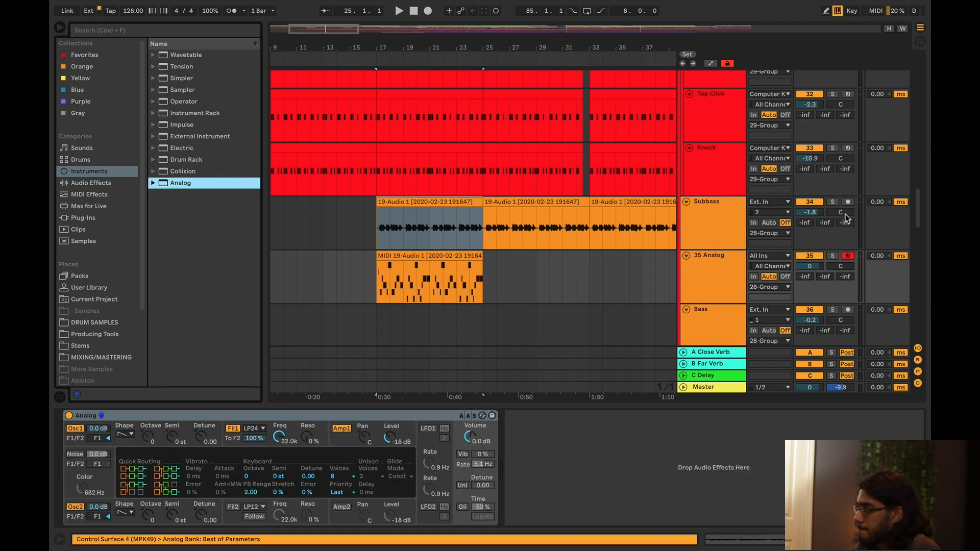
# - Mute the Subbass track and set the 35 Analog track's MIDI input to Computer Keyboard
pyautogui.click(818, 204)
pyautogui.press('space')
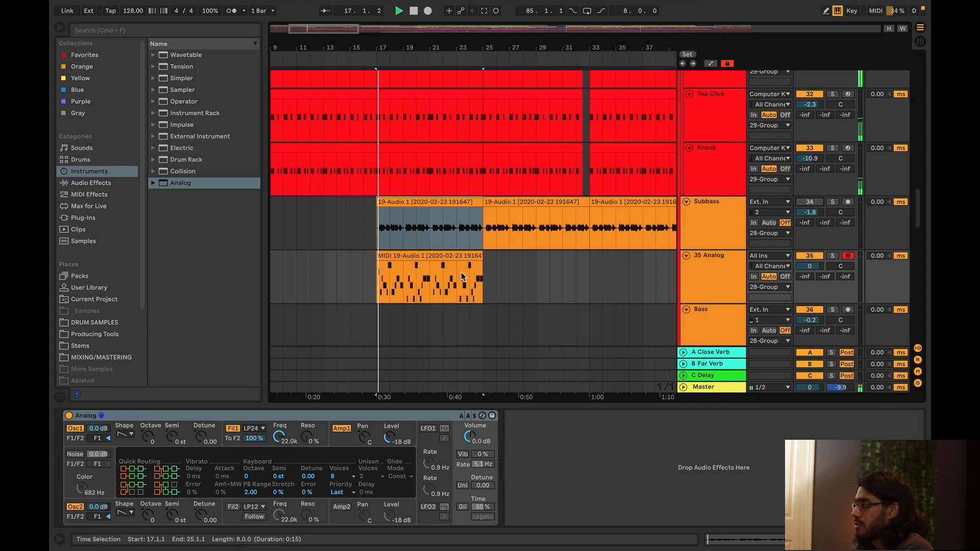
pyautogui.click(781, 256)
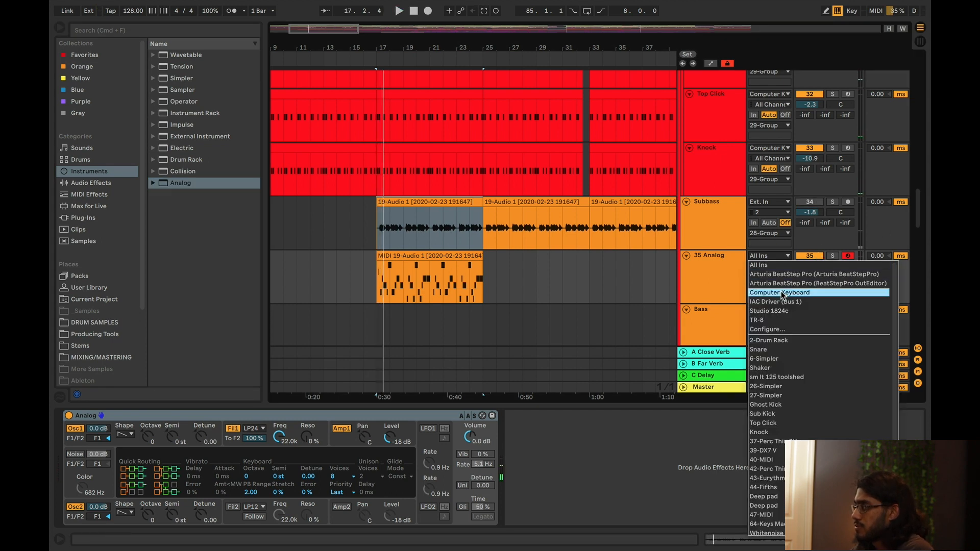
pyautogui.press('Return')
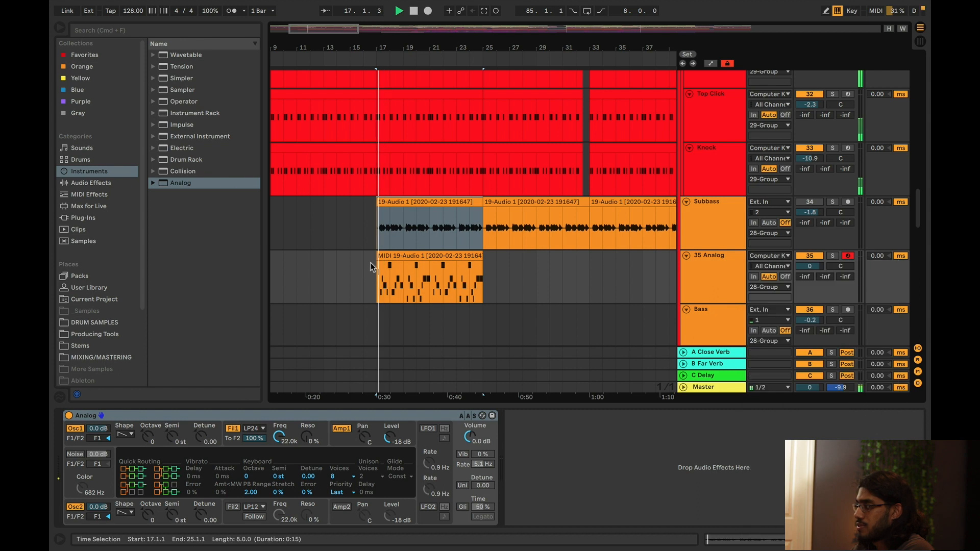
# - Set the Analog's filter 1 frequency to 167 Hz, its envelope amount to 1.00, decay to 965 ms, sustain to 0.87 and release to 109 ms
pyautogui.moveTo(283, 442); pyautogui.dragTo(284, 479)
pyautogui.press('space')
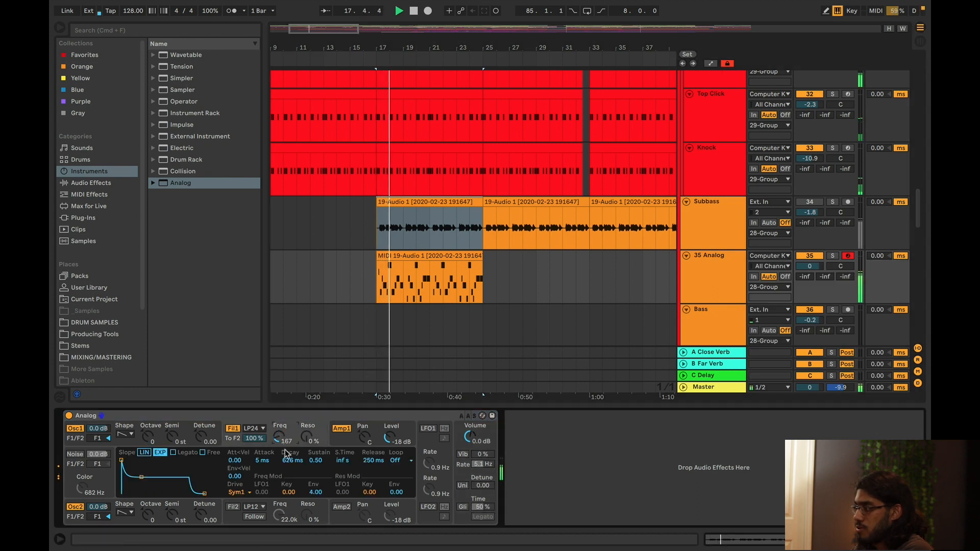
pyautogui.press('space')
pyautogui.moveTo(315, 491)
pyautogui.mouseDown()
pyautogui.moveTo(315, 505)
pyautogui.moveTo(316, 477)
pyautogui.mouseUp()
pyautogui.moveTo(193, 492); pyautogui.dragTo(196, 493)
pyautogui.moveTo(141, 477)
pyautogui.mouseDown()
pyautogui.moveTo(144, 463)
pyautogui.moveTo(128, 461)
pyautogui.moveTo(148, 462)
pyautogui.mouseUp()
pyautogui.press('super+z')
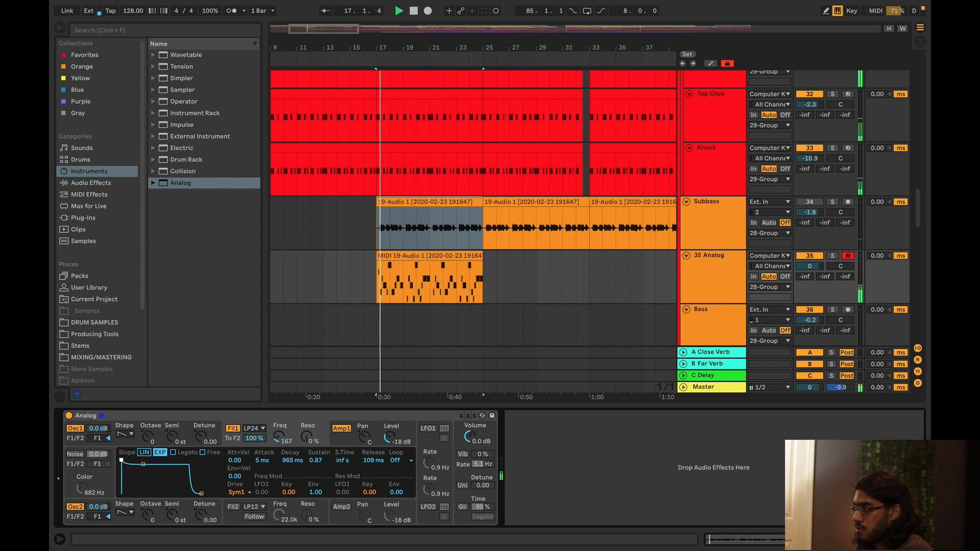
# - Shape the Analog's Amp1 envelope with a 126 ms attack, 1.49 s decay, 0.00 sustain and 126 ms release
pyautogui.click(349, 441)
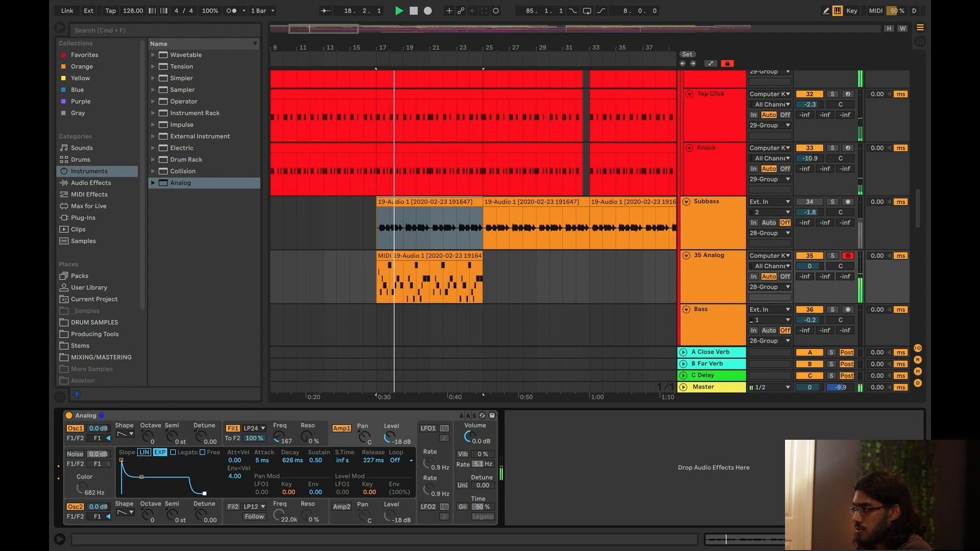
pyautogui.moveTo(141, 477); pyautogui.dragTo(159, 493)
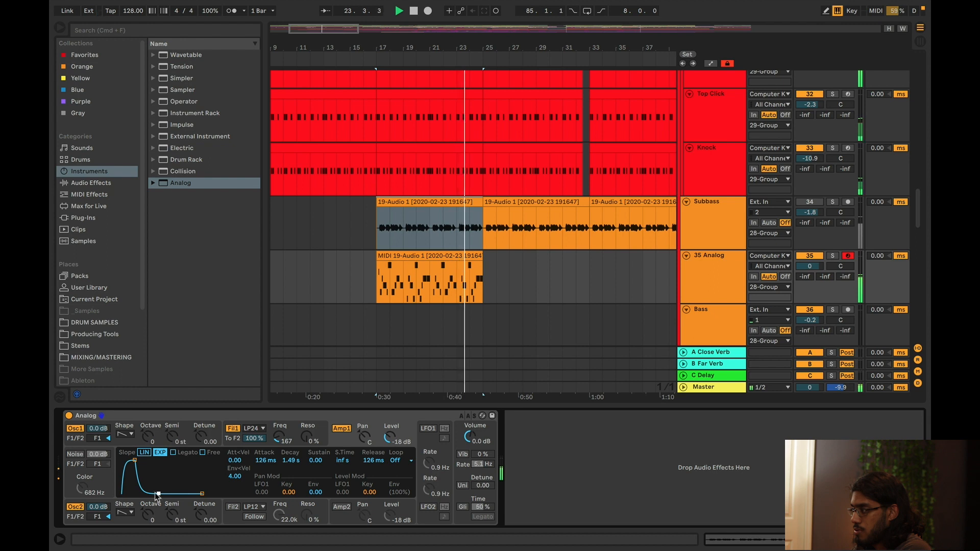
# - Set filter 1 to a frequency of 104 Hz and 18% resonance, and raise the 35 Analog track's volume to 4.1 dB
pyautogui.moveTo(279, 437); pyautogui.dragTo(278, 439)
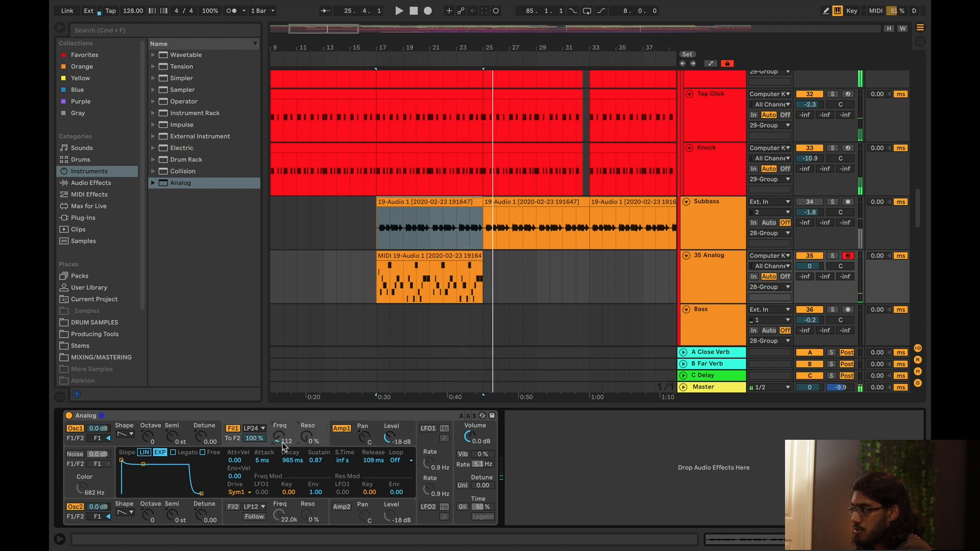
pyautogui.moveTo(280, 441); pyautogui.dragTo(280, 441)
pyautogui.moveTo(810, 268); pyautogui.dragTo(811, 261)
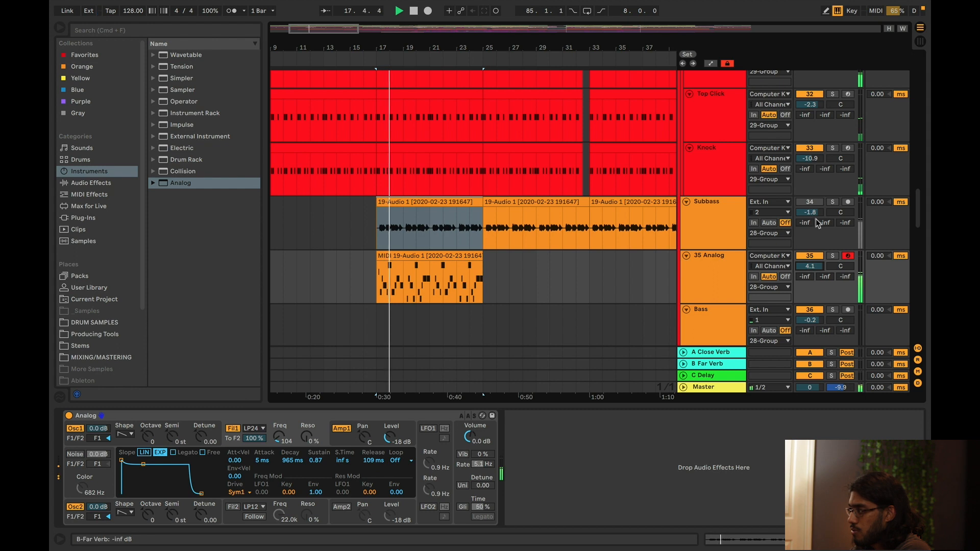
pyautogui.moveTo(318, 442); pyautogui.dragTo(317, 434)
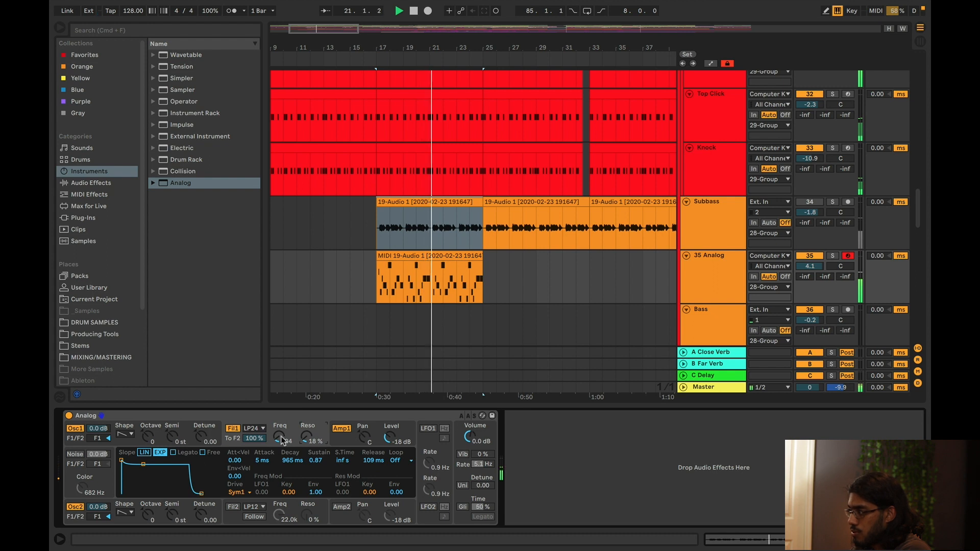
# - Set the Amp1 envelope to 81 ms attack, 965 ms decay, 0.00 sustain and 351 ms release, and the 35 Analog volume to 1.3 dB
pyautogui.click(350, 427)
pyautogui.moveTo(148, 479); pyautogui.dragTo(188, 493)
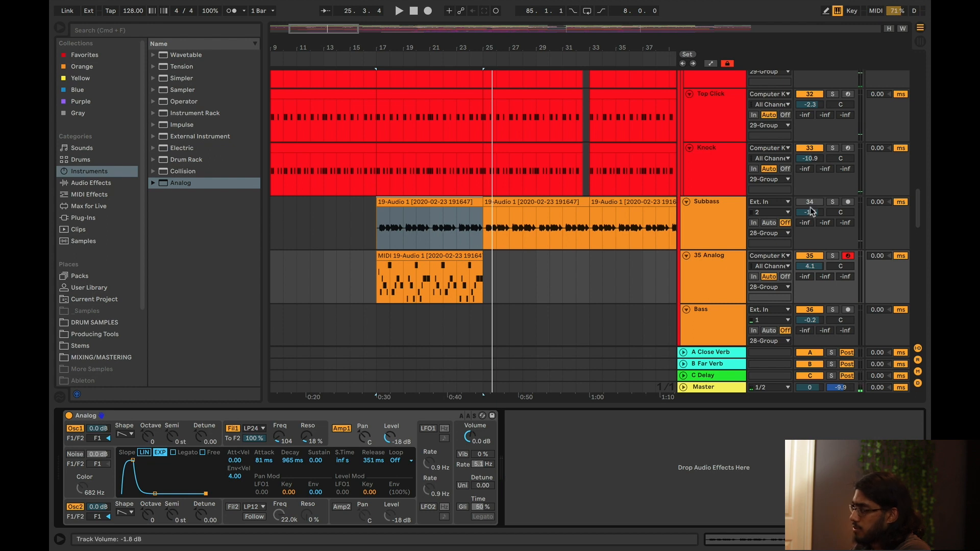
pyautogui.press('space')
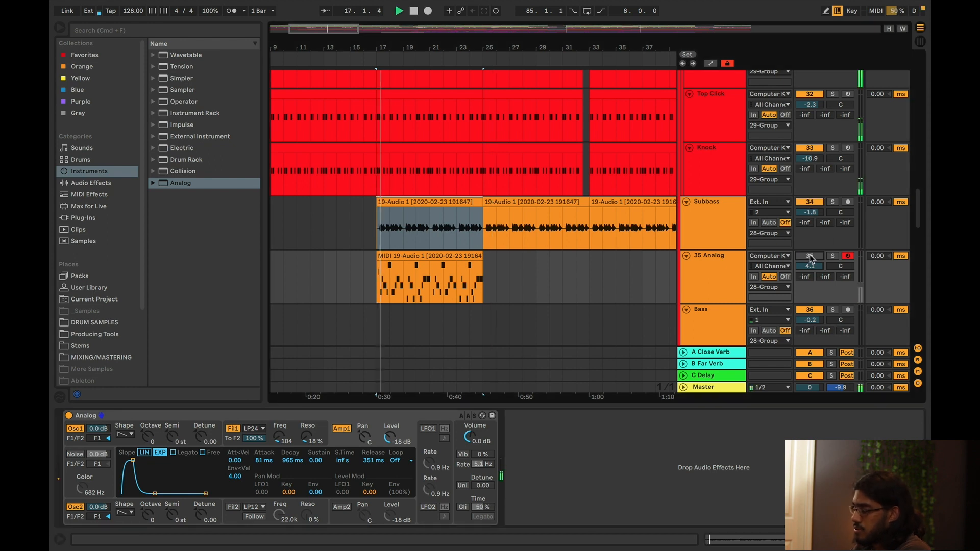
pyautogui.moveTo(811, 264); pyautogui.dragTo(816, 269)
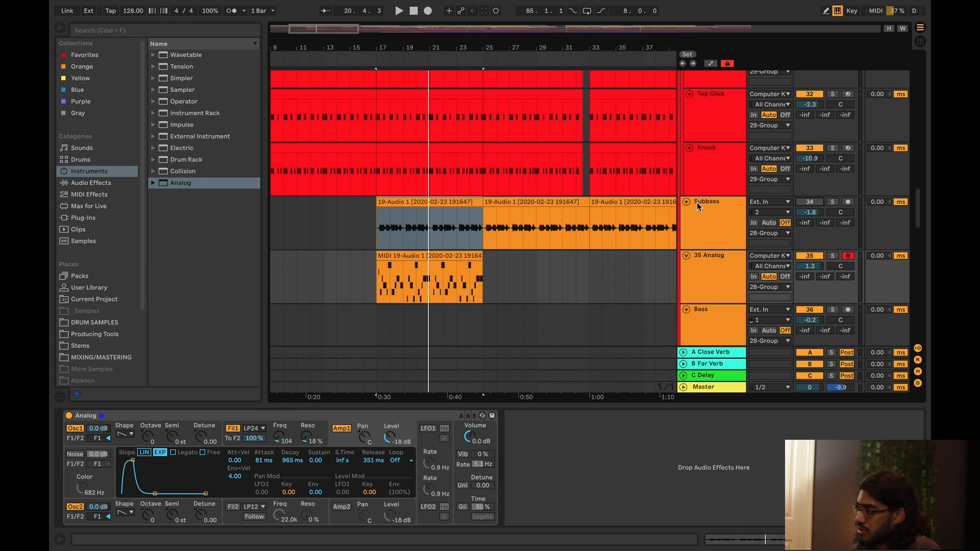
# - Play the 35 Analog clip and set the Amp1 envelope's decay to 351 ms and sustain to 0.16
pyautogui.click(421, 256)
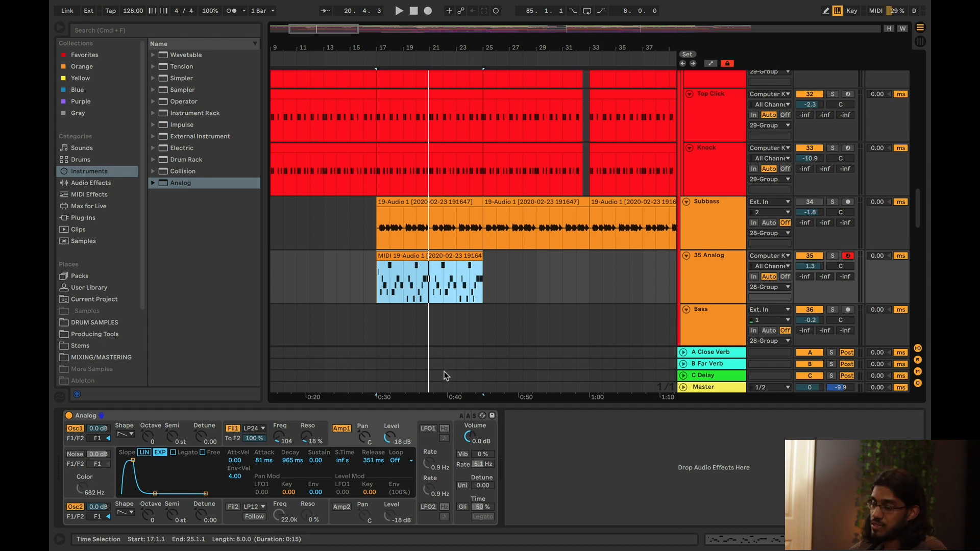
pyautogui.click(717, 278)
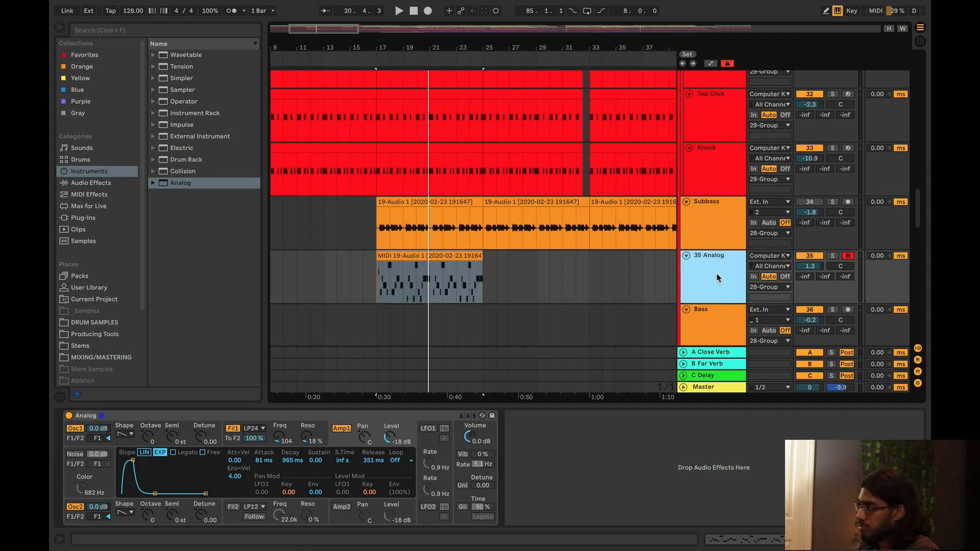
pyautogui.press('space')
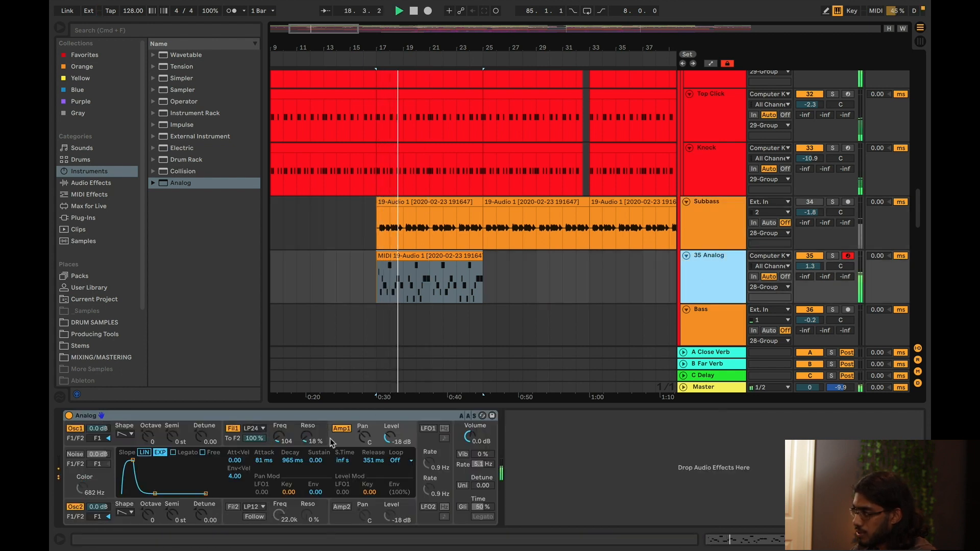
pyautogui.click(221, 468)
pyautogui.moveTo(155, 493); pyautogui.dragTo(151, 490)
pyautogui.click(434, 274)
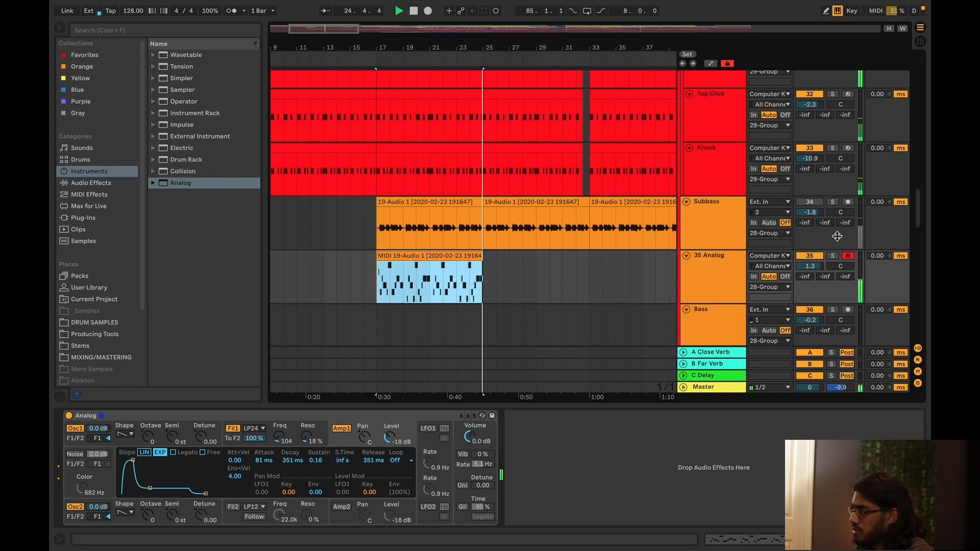
# - Try deleting the 35 Analog track
pyautogui.click(684, 240)
pyautogui.click(703, 270)
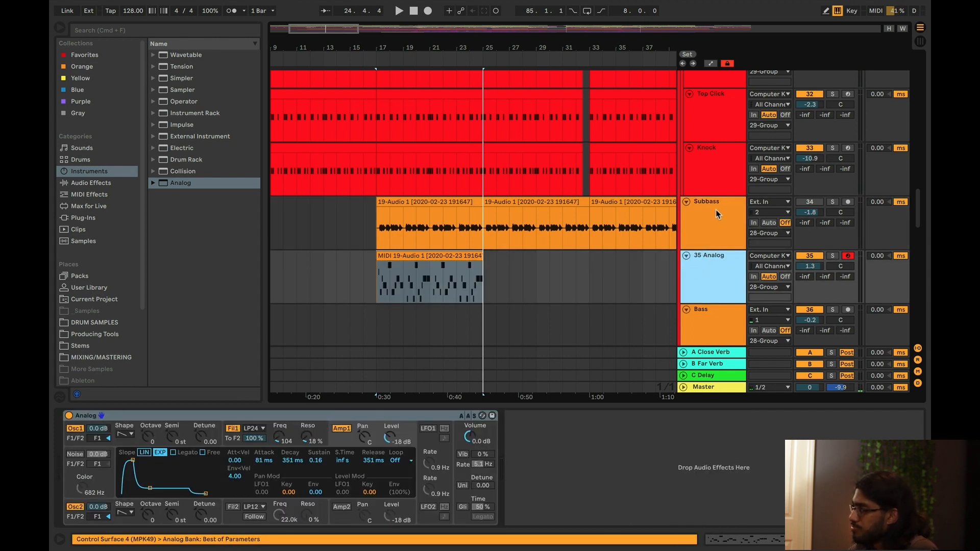
pyautogui.press('Delete')
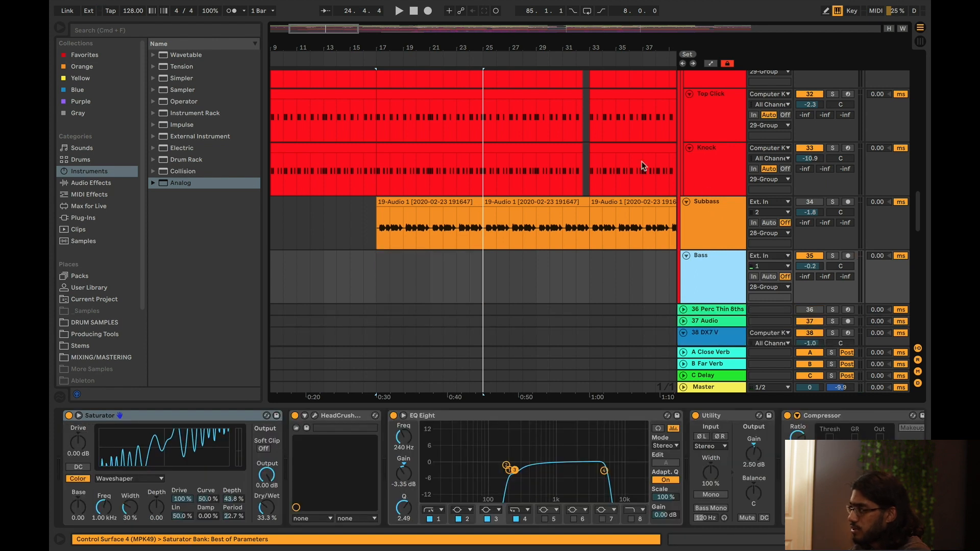
# - Audition the Bass track in solo from bar 81, and show the Subbass track's effects chain
pyautogui.moveTo(326, 31); pyautogui.dragTo(431, 49)
pyautogui.click(315, 227)
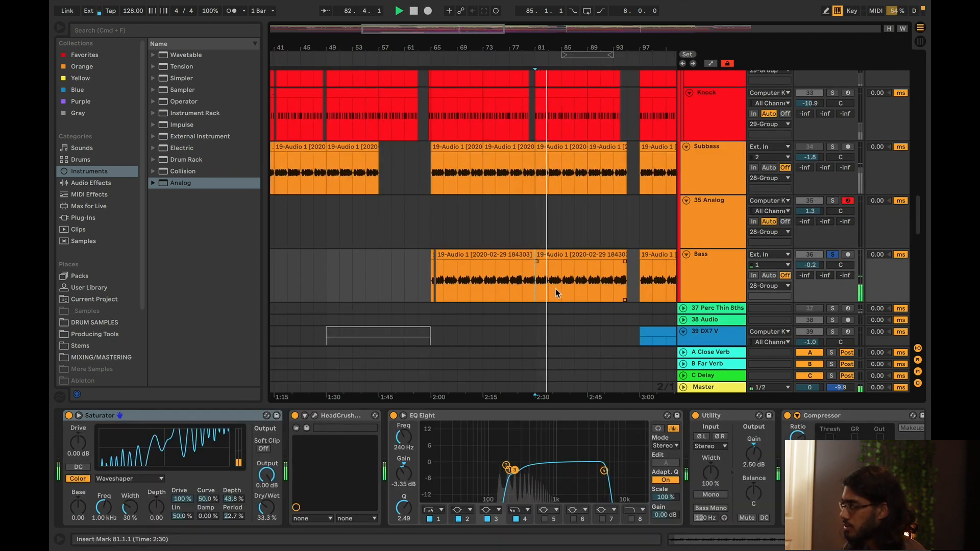
pyautogui.press('space')
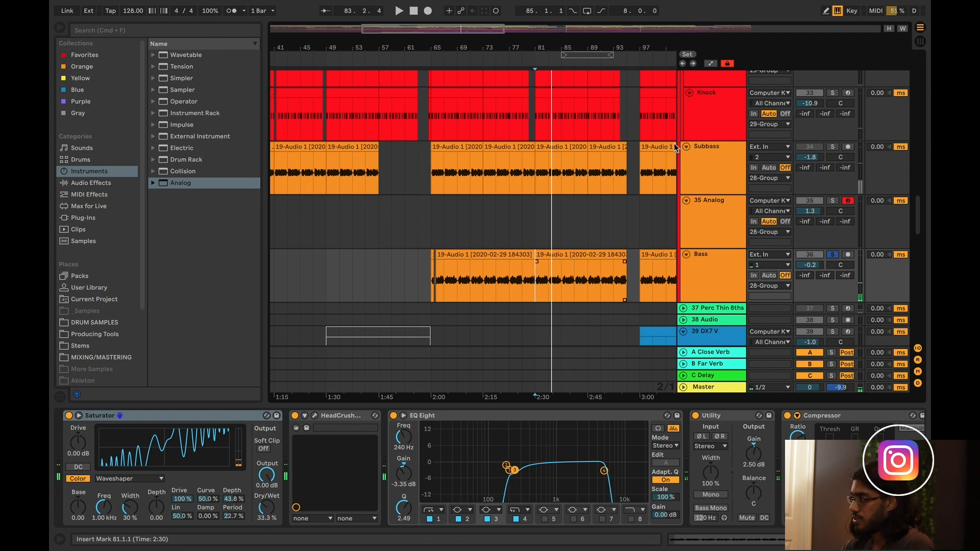
pyautogui.click(714, 147)
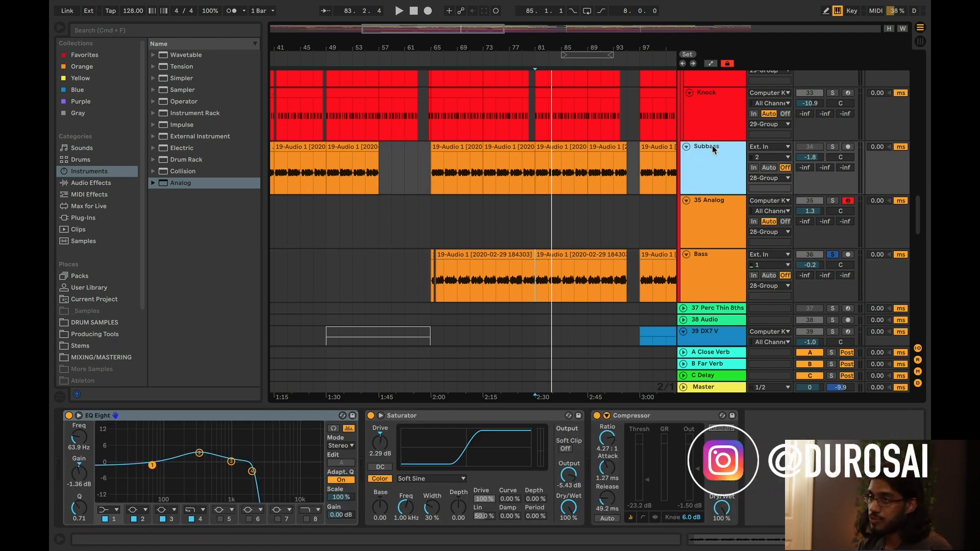
pyautogui.press('space')
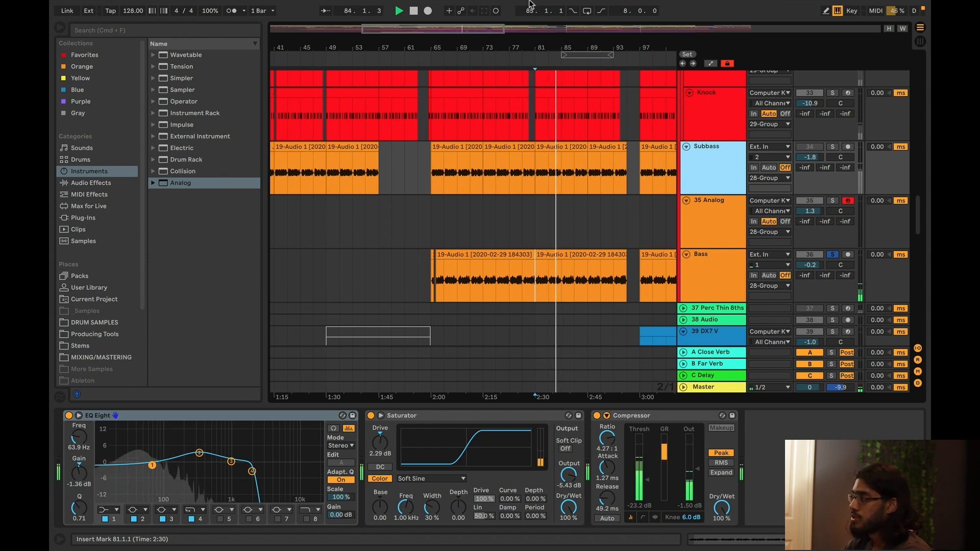
pyautogui.press('space')
# - Solo the 35 Analog track and play its MIDI clip from bar 17
pyautogui.hscroll(-10, 324, 202)
pyautogui.click(348, 216)
pyautogui.click(832, 200)
pyautogui.press('space')
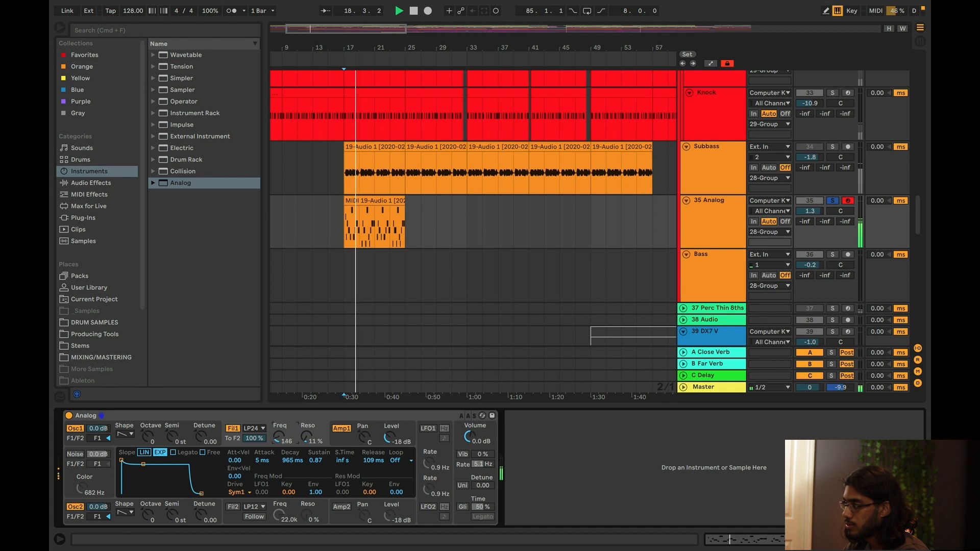
pyautogui.moveTo(304, 31); pyautogui.dragTo(307, 39)
pyautogui.click(361, 59)
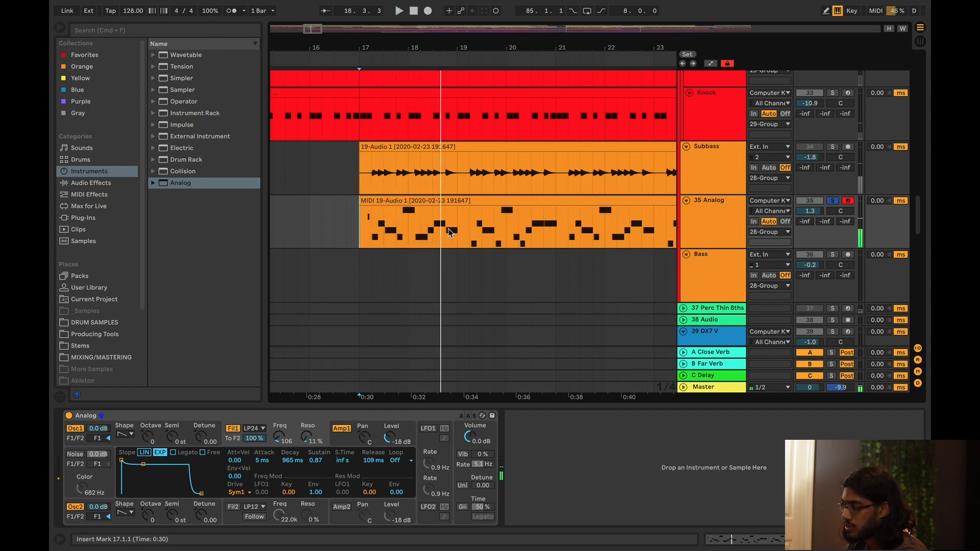
# - Show the automation lanes, add two peaks to the 35 Analog track's F1 Freq automation between bars 18 and 19, and play them
pyautogui.click(433, 236)
pyautogui.press('space')
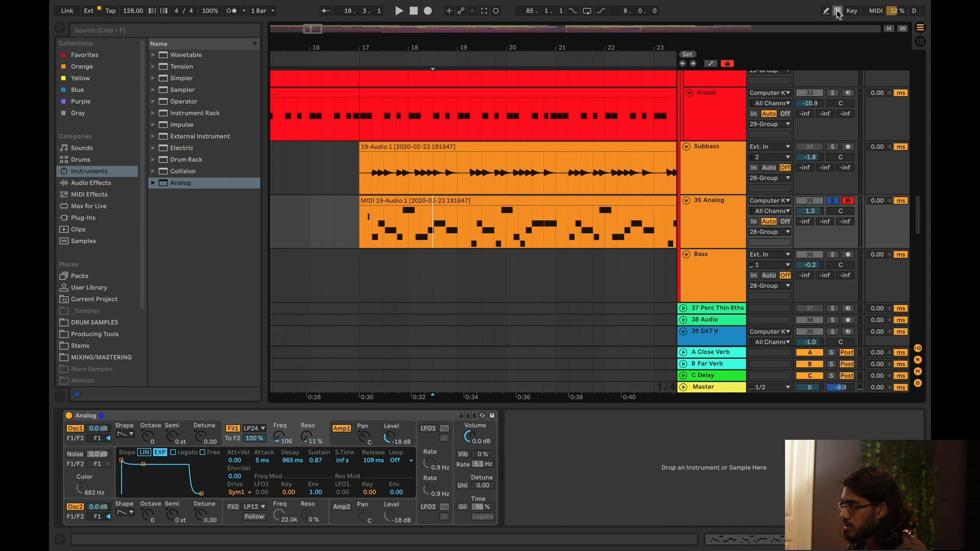
pyautogui.press('a')
pyautogui.moveTo(308, 31); pyautogui.dragTo(309, 41)
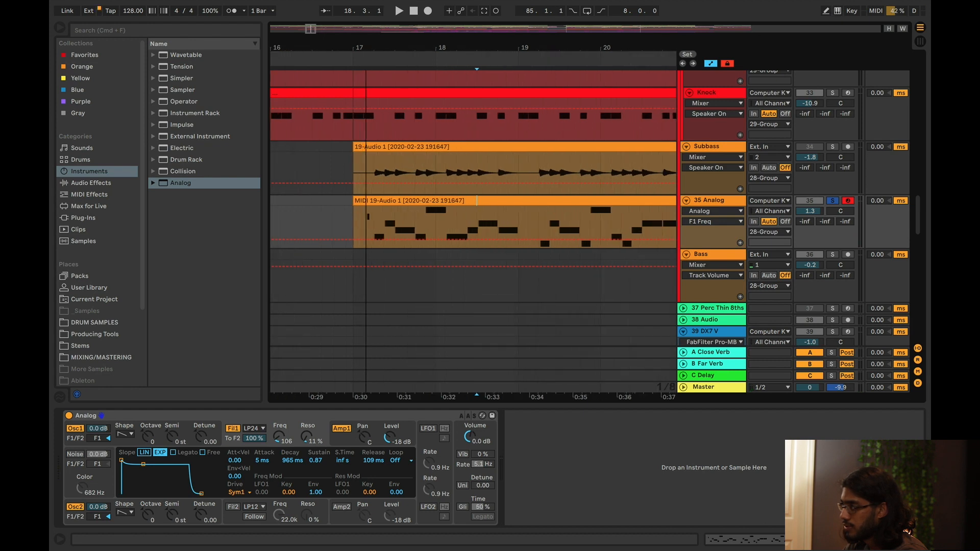
pyautogui.click(486, 240)
pyautogui.moveTo(486, 239)
pyautogui.mouseDown()
pyautogui.moveTo(515, 243)
pyautogui.moveTo(500, 237)
pyautogui.moveTo(508, 234)
pyautogui.mouseUp()
pyautogui.press('space')
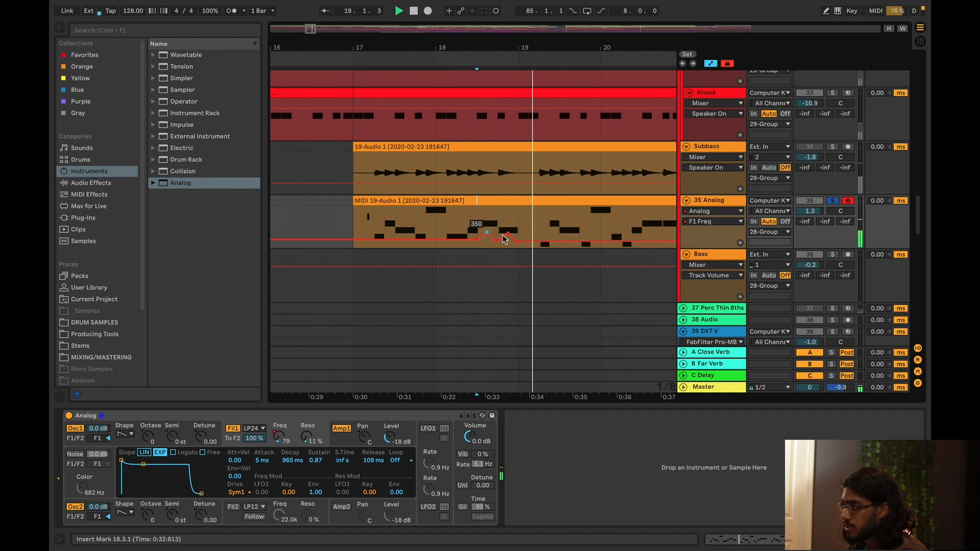
# - Turn off the 35 Analog track's solo and play the Bass track in solo from bar 66
pyautogui.moveTo(310, 37); pyautogui.dragTo(307, 21)
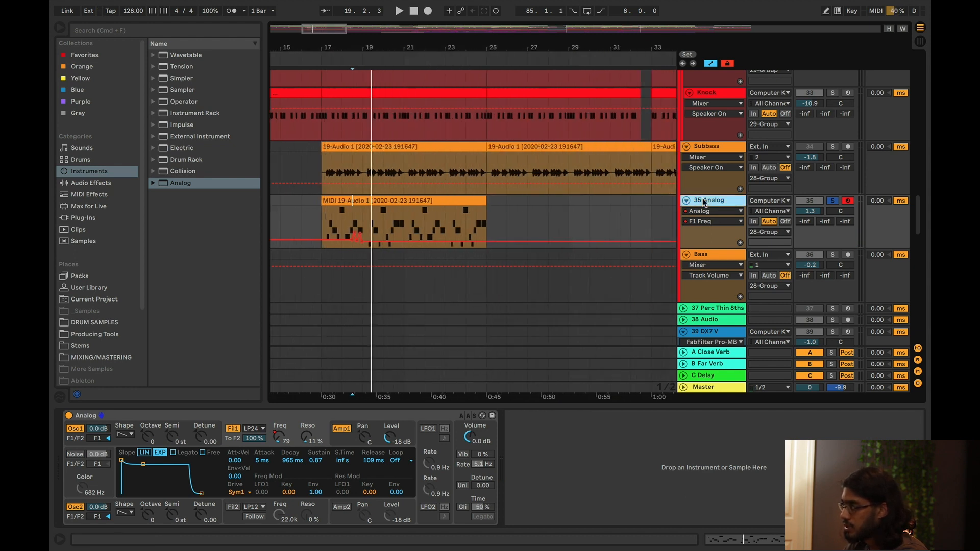
pyautogui.moveTo(304, 28); pyautogui.dragTo(304, 23)
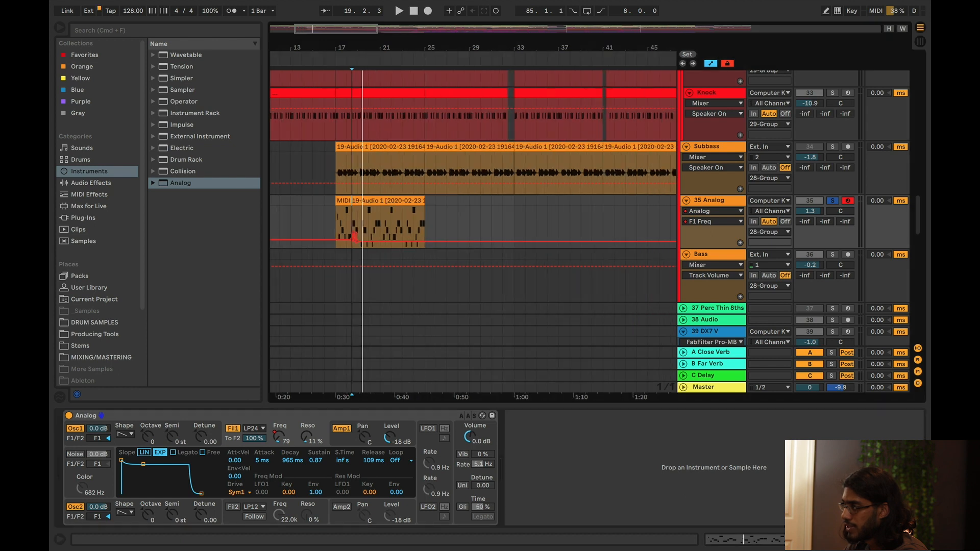
pyautogui.click(705, 254)
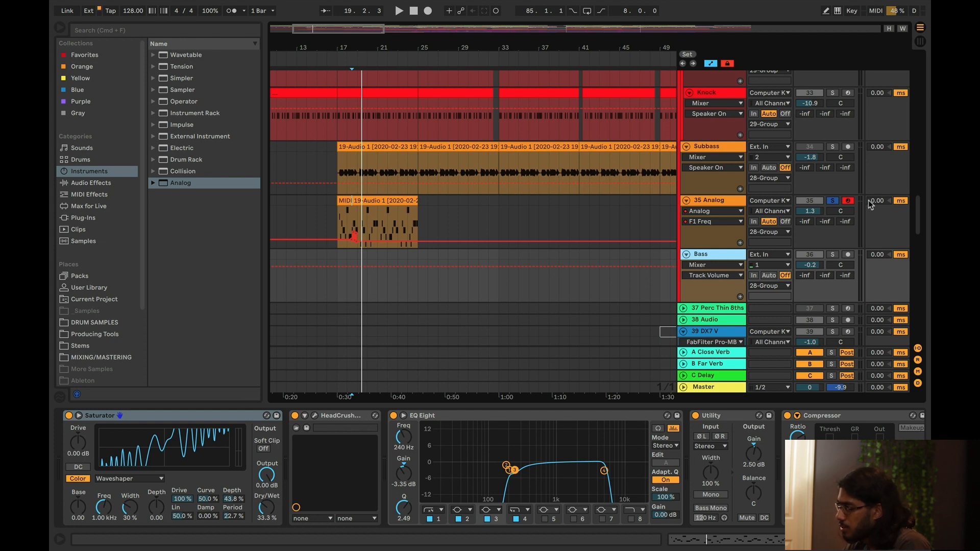
pyautogui.click(832, 201)
pyautogui.hscroll(10, 403, 88)
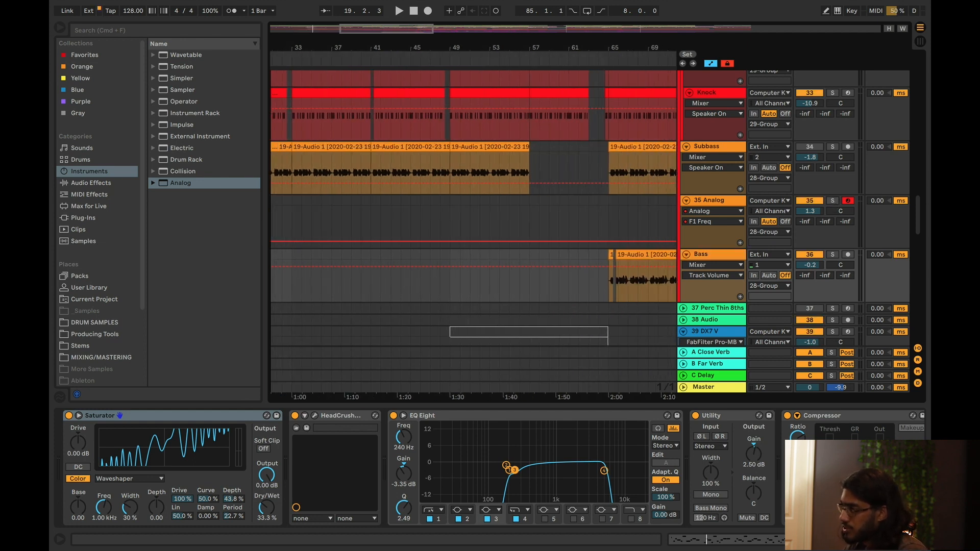
pyautogui.click(363, 289)
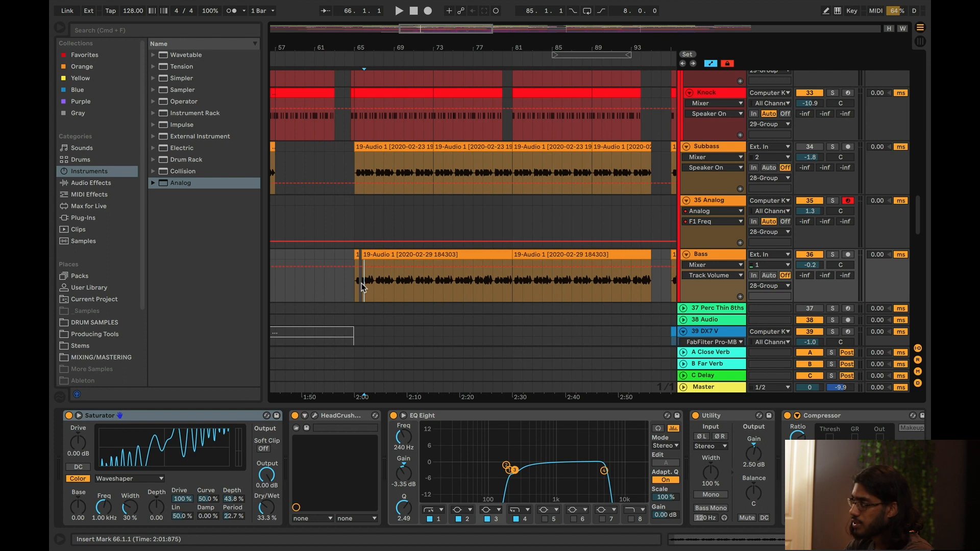
pyautogui.click(832, 254)
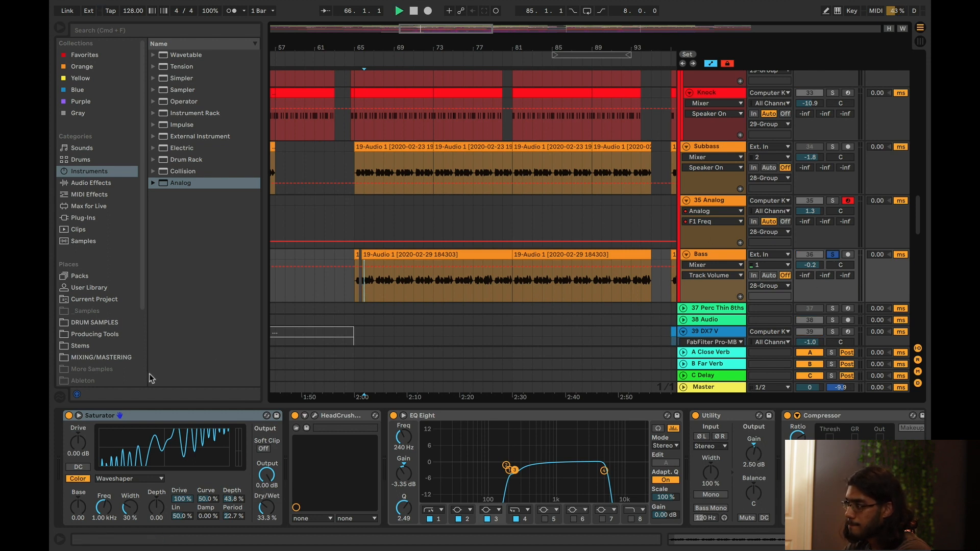
pyautogui.press('space')
# - Compare the Bass track with its Saturator bypassed and active, and open the HeadCrusherFree plug-in window
pyautogui.click(126, 416)
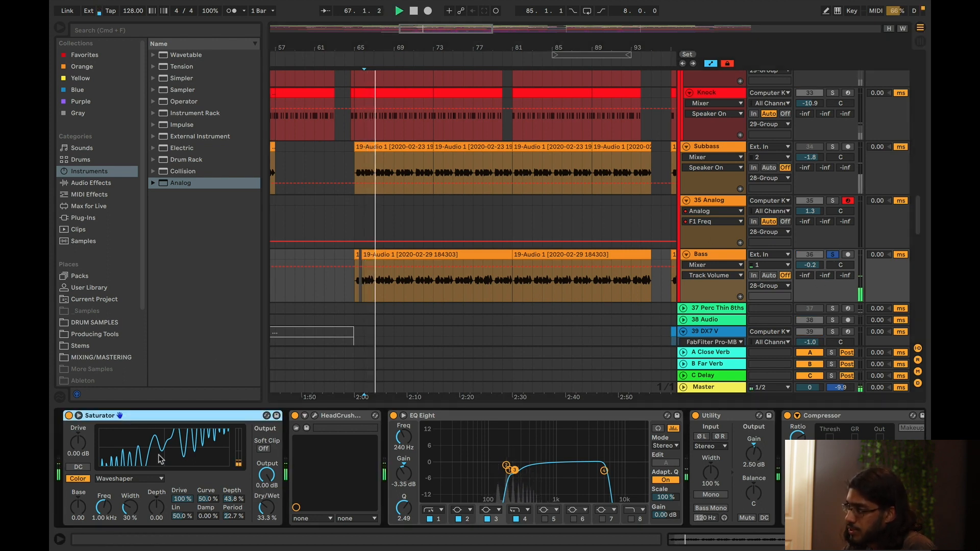
pyautogui.click(68, 415)
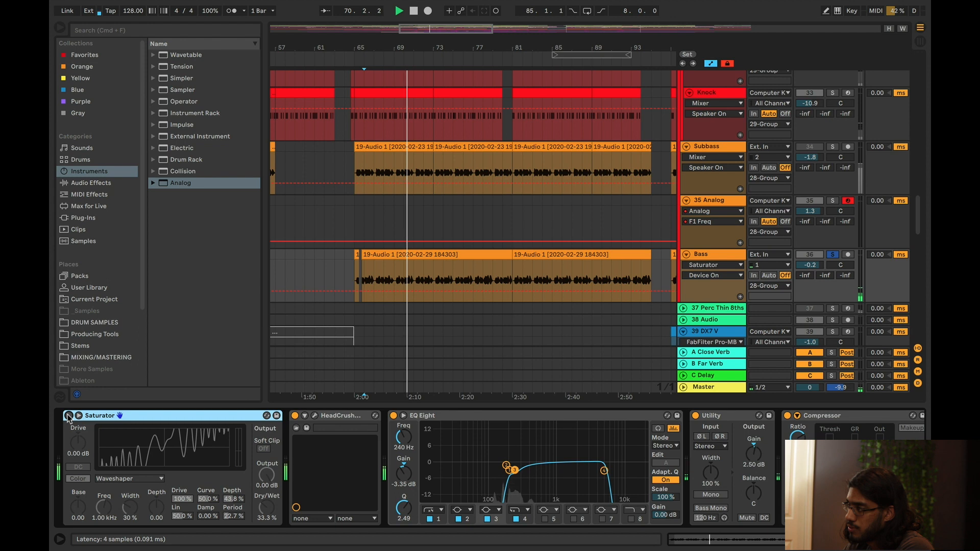
pyautogui.click(69, 415)
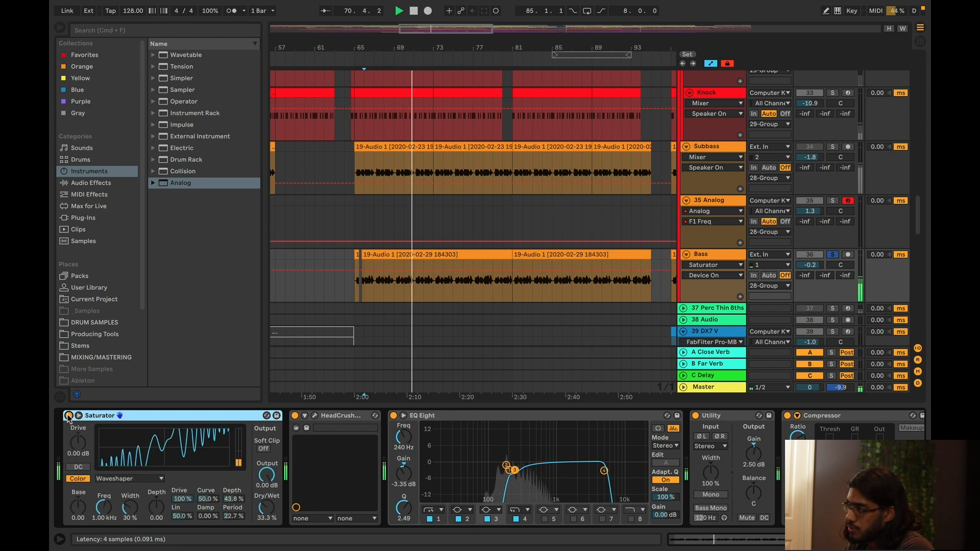
pyautogui.click(315, 415)
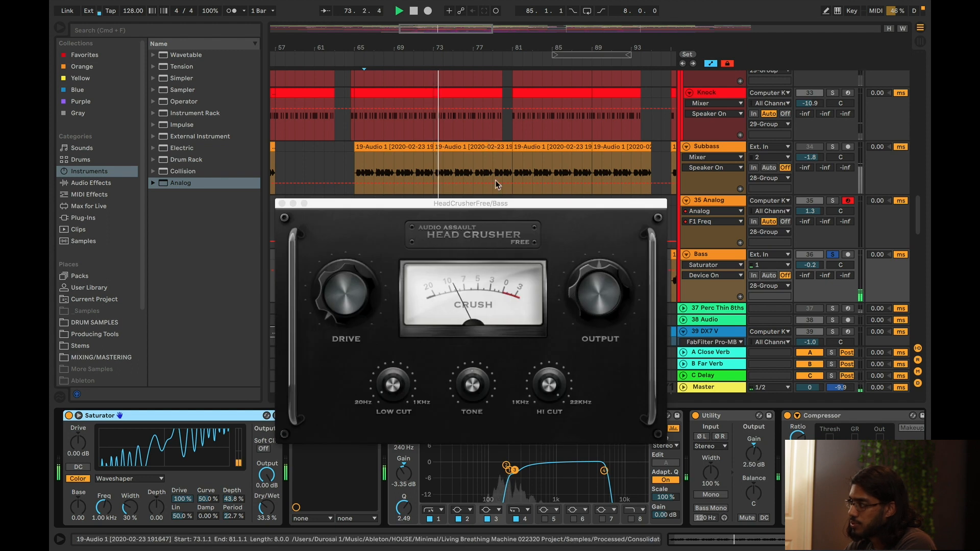
# - Move the HeadCrusherFree window clear of the device chain and compare the Bass track with the plug-in bypassed and active
pyautogui.moveTo(541, 204); pyautogui.dragTo(352, 117)
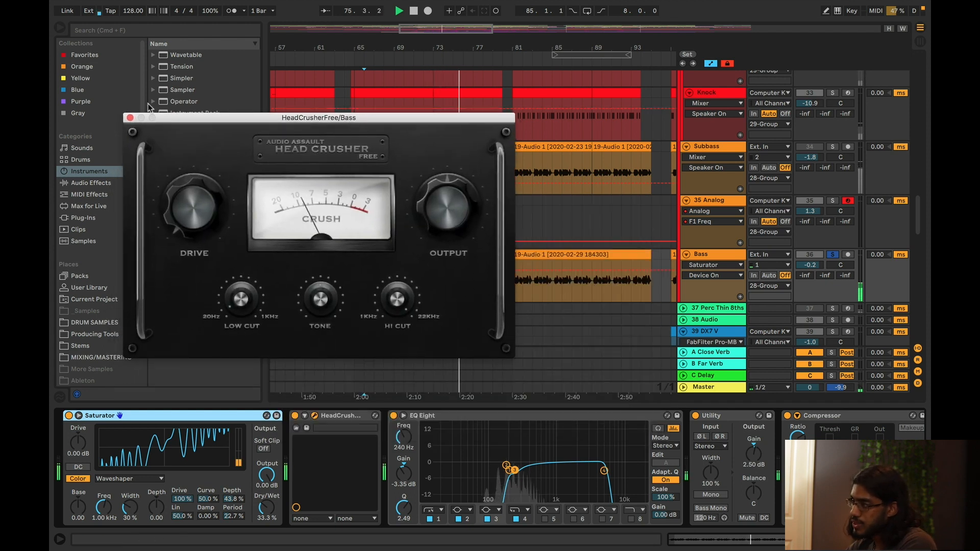
pyautogui.click(295, 416)
pyautogui.click(295, 416)
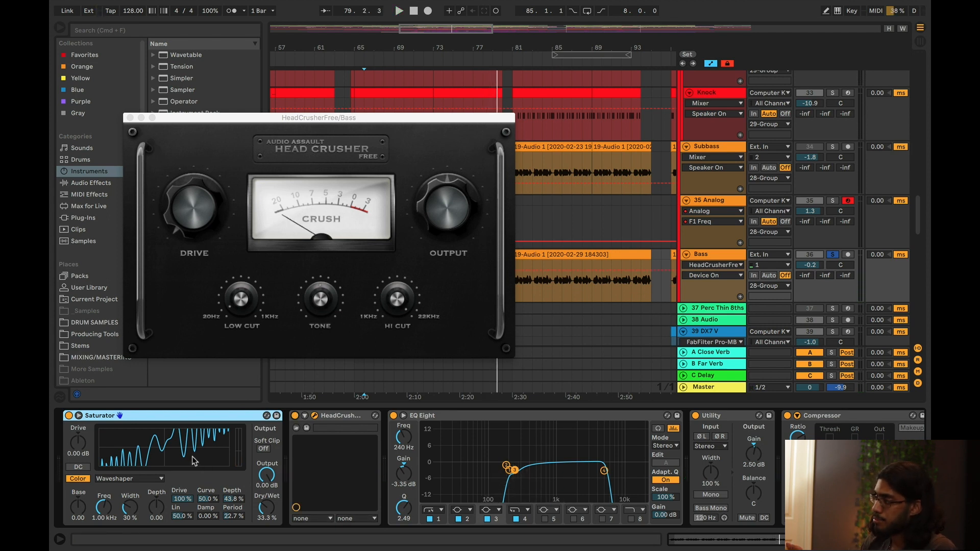
# - Turn off the Bass track's solo, play the full mix from bar 66 and close the HeadCrusherFree window
pyautogui.click(480, 419)
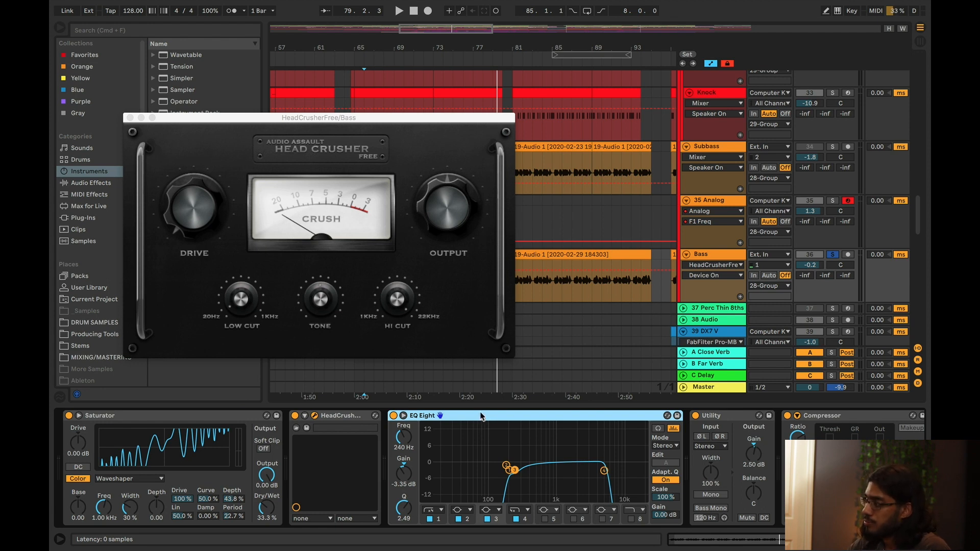
pyautogui.moveTo(195, 118); pyautogui.dragTo(204, 105)
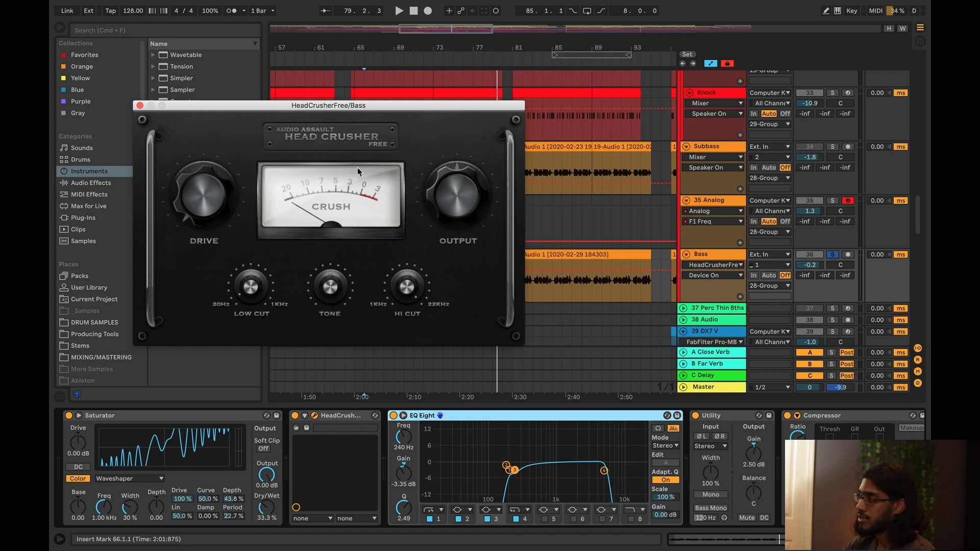
pyautogui.moveTo(290, 112); pyautogui.dragTo(291, 133)
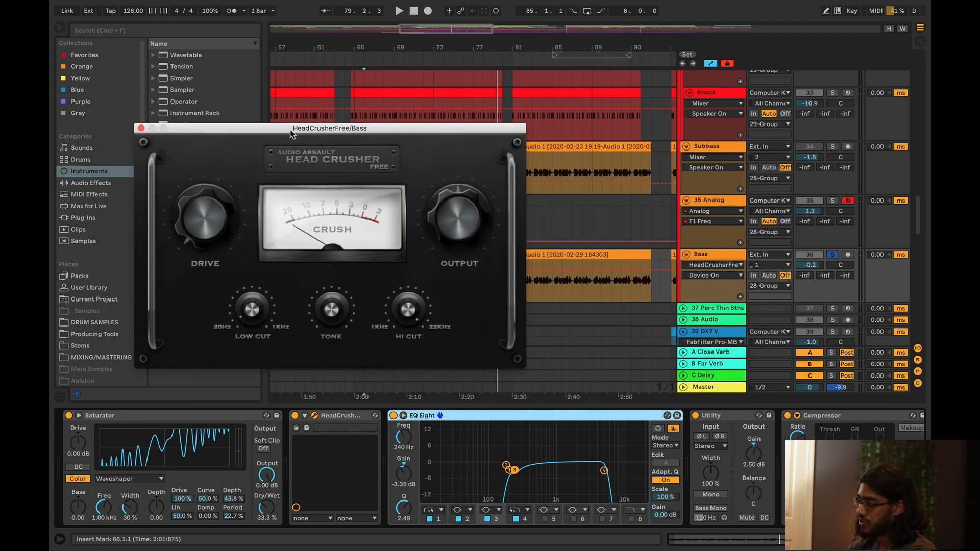
pyautogui.click(832, 254)
pyautogui.press('space')
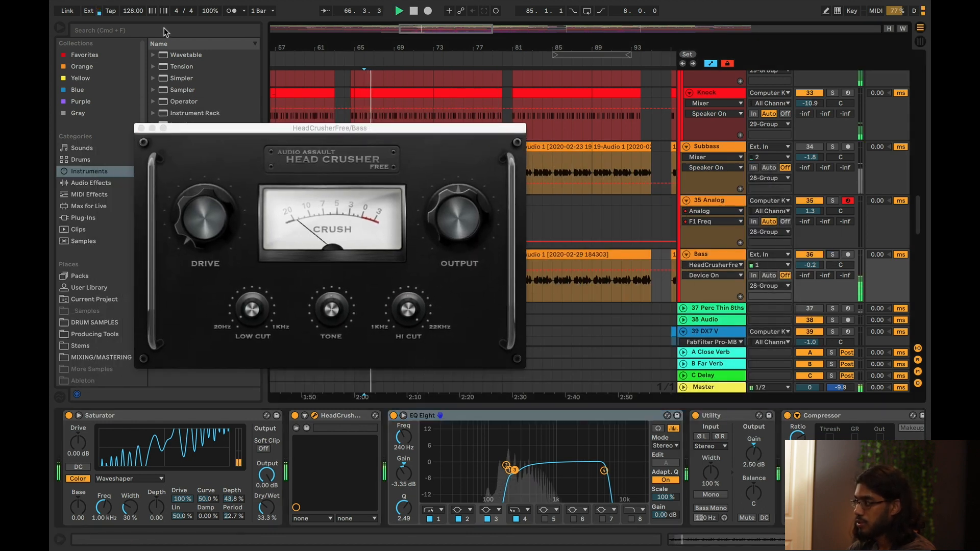
pyautogui.click(141, 128)
# - Review the Bass track's Compressor and FabFilter Pro-MB with its Band 1 settings, close the plug-in window and stop playback
pyautogui.hscroll(1, 679, 480)
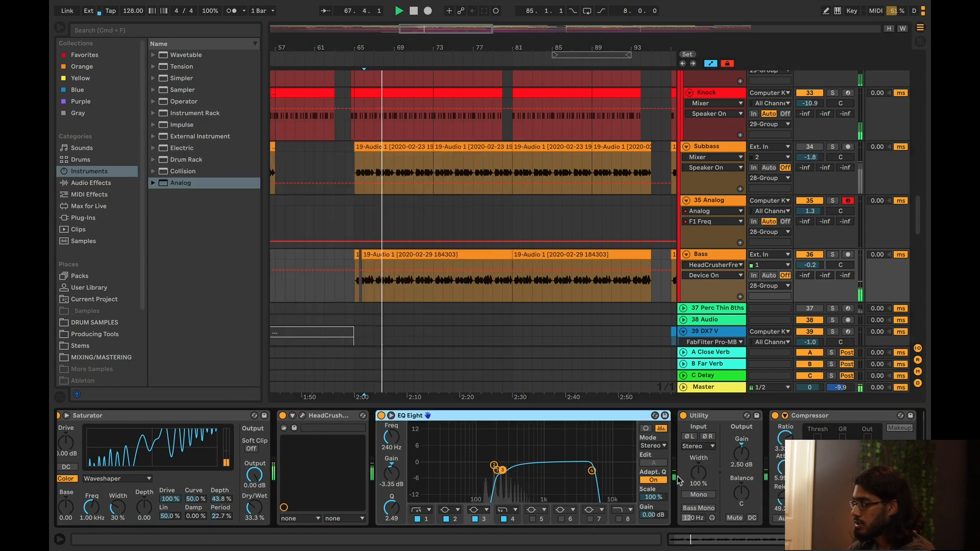
pyautogui.hscroll(3, 678, 480)
pyautogui.click(683, 440)
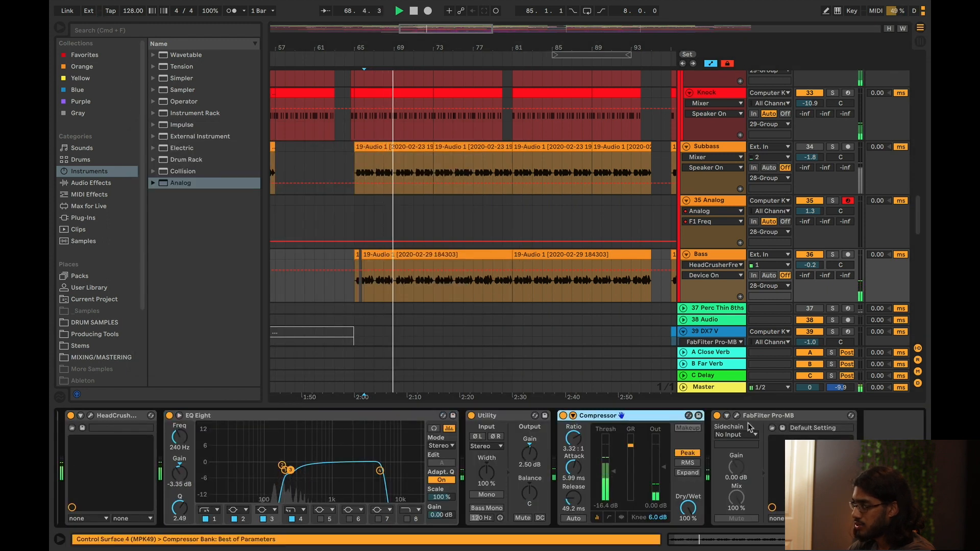
pyautogui.click(738, 416)
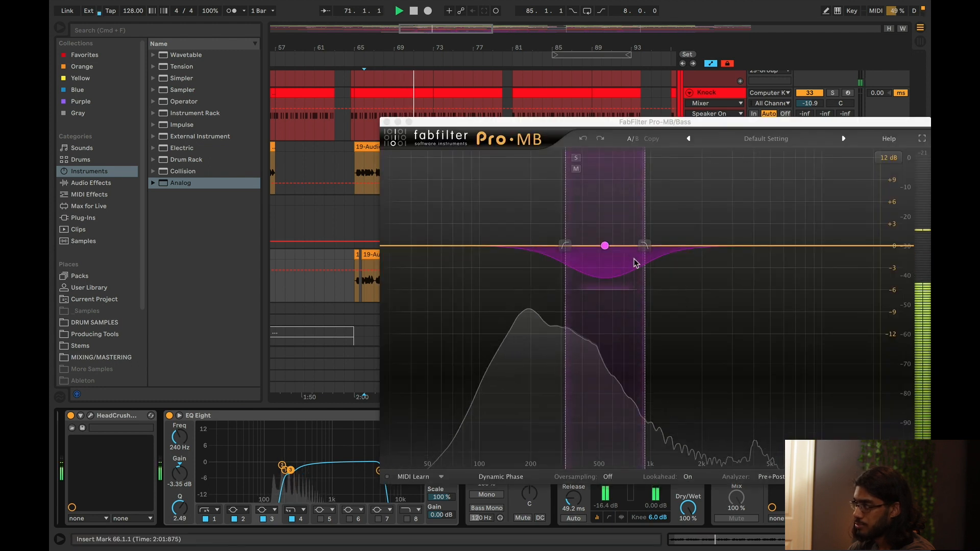
pyautogui.click(604, 246)
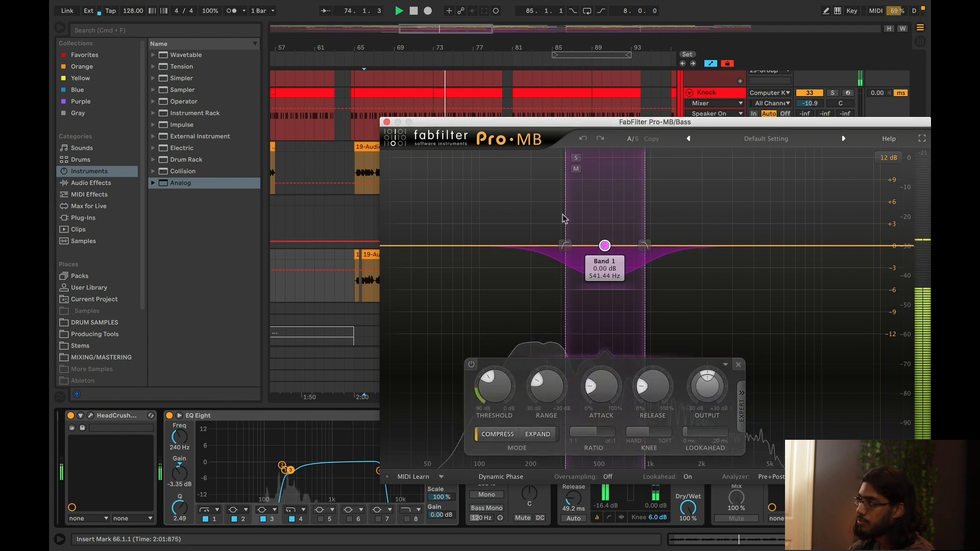
pyautogui.click(387, 122)
pyautogui.press('space')
# - Show the effects chain of the 28 Group track that contains the kick and bass tracks
pyautogui.scroll(-3, 561, 192)
pyautogui.scroll(5, 555, 187)
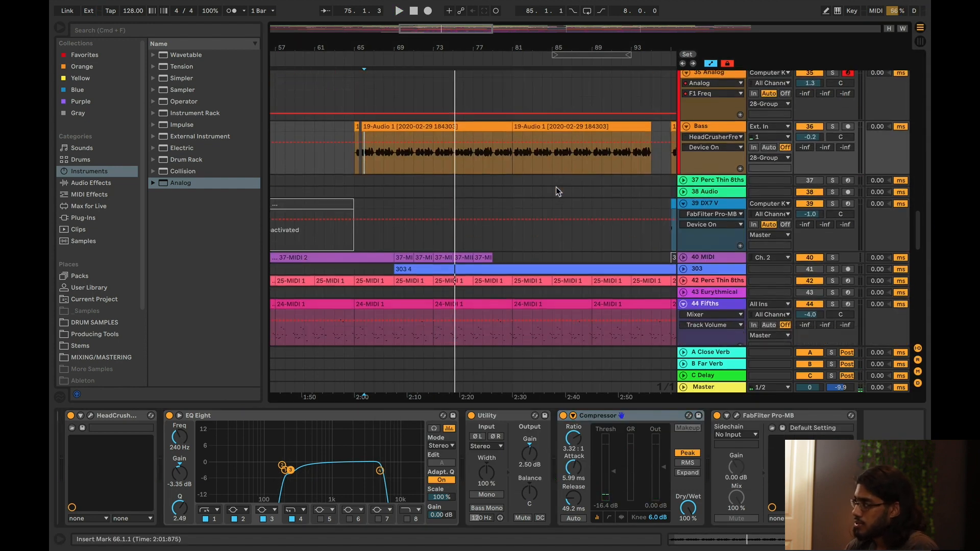
pyautogui.scroll(5, 555, 185)
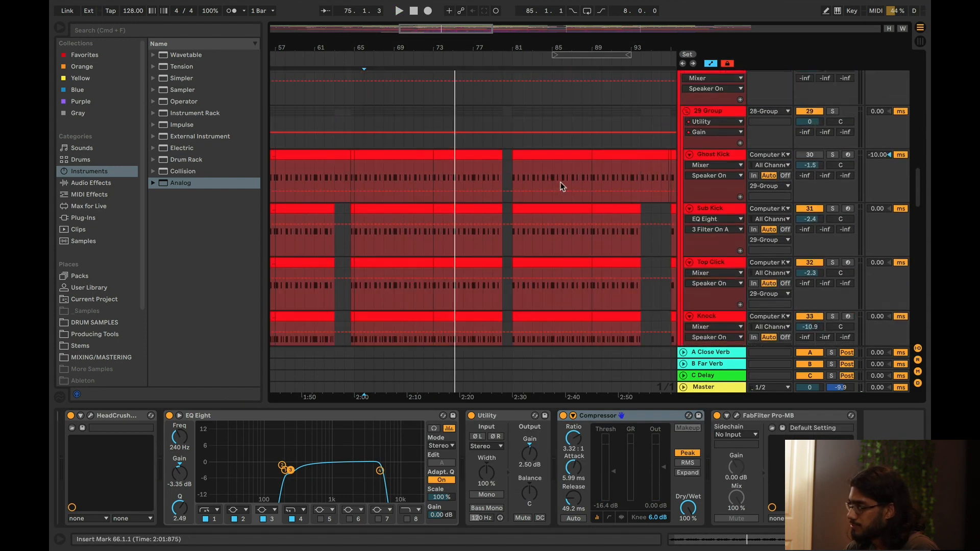
pyautogui.click(706, 156)
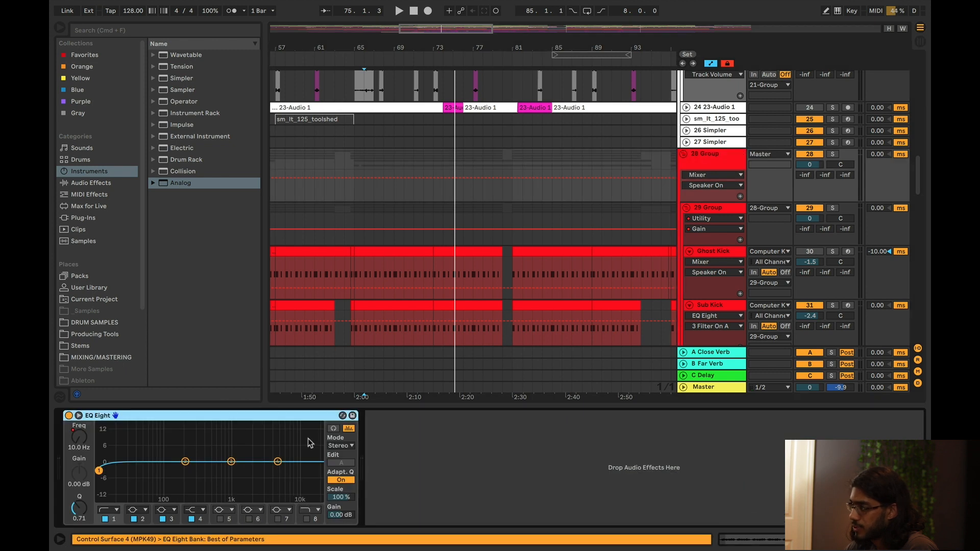
pyautogui.click(457, 508)
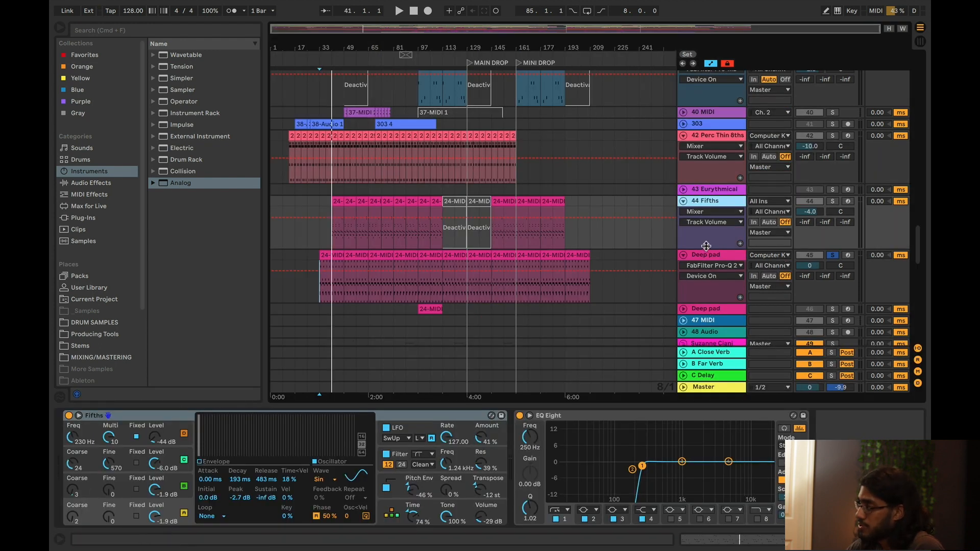
# - Play the soloed Deep pad track from bar 33, examine its Brushed Bell Hits Bells instrument and following effects, and stop playback
pyautogui.click(727, 254)
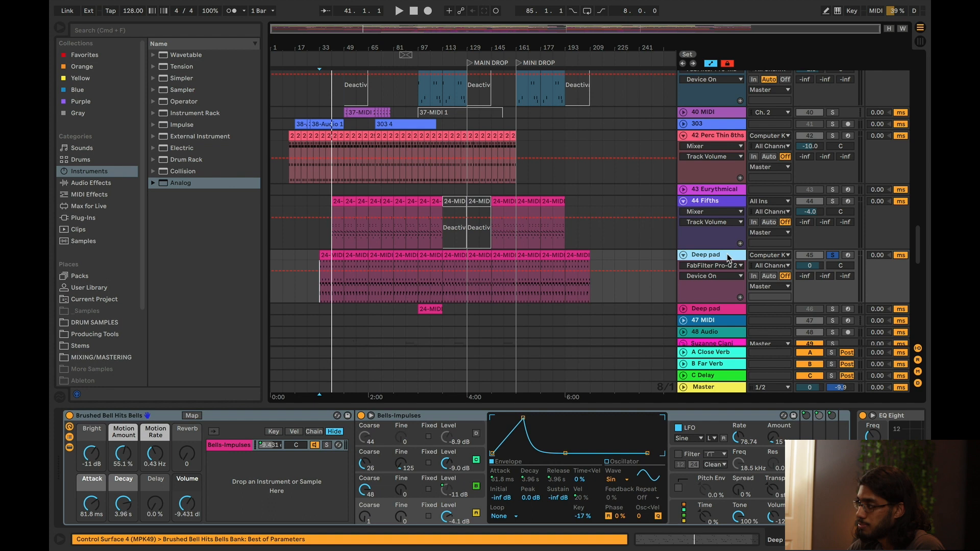
pyautogui.click(320, 292)
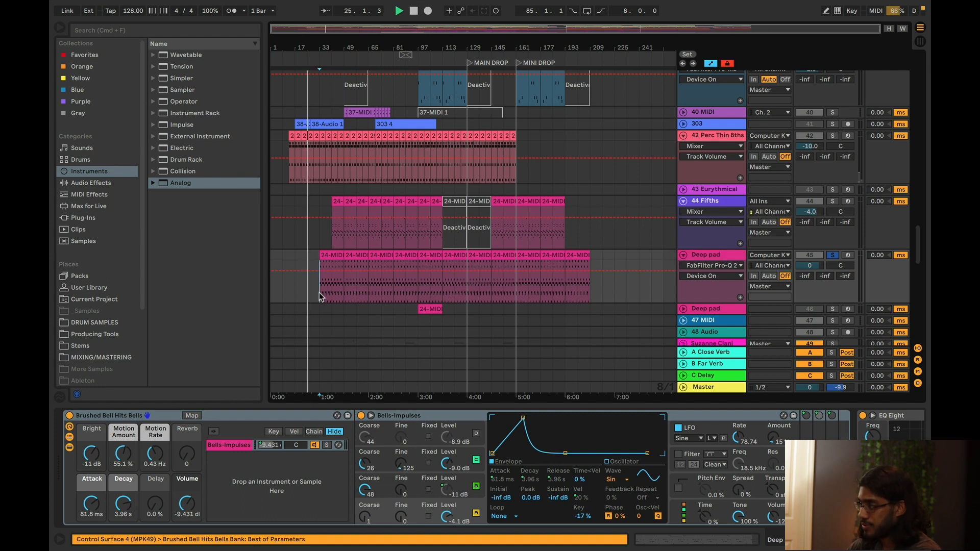
pyautogui.press('space')
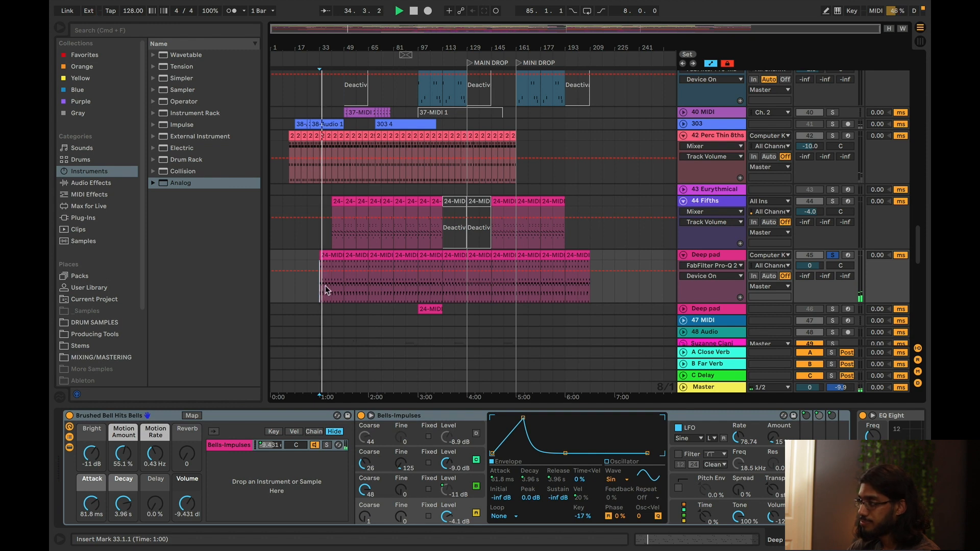
pyautogui.click(139, 420)
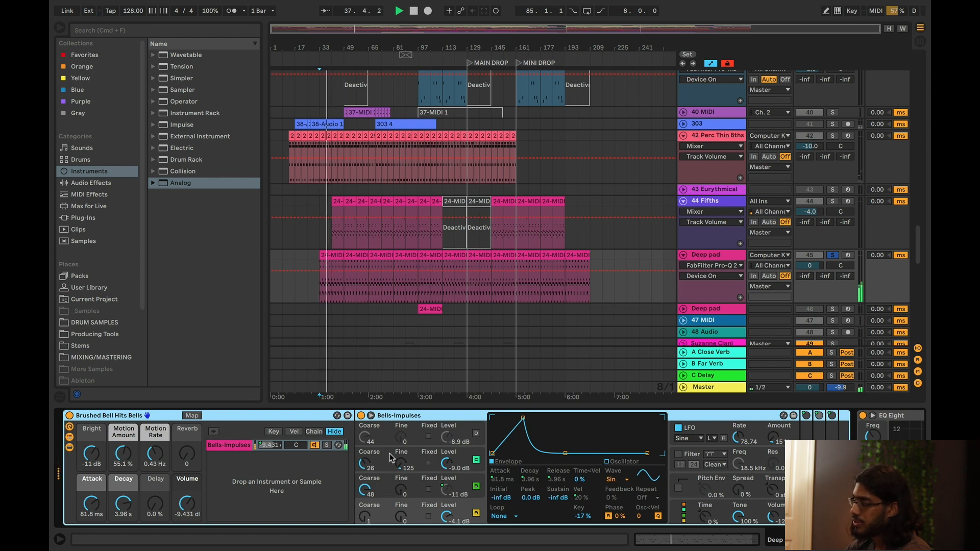
pyautogui.hscroll(5, 270, 512)
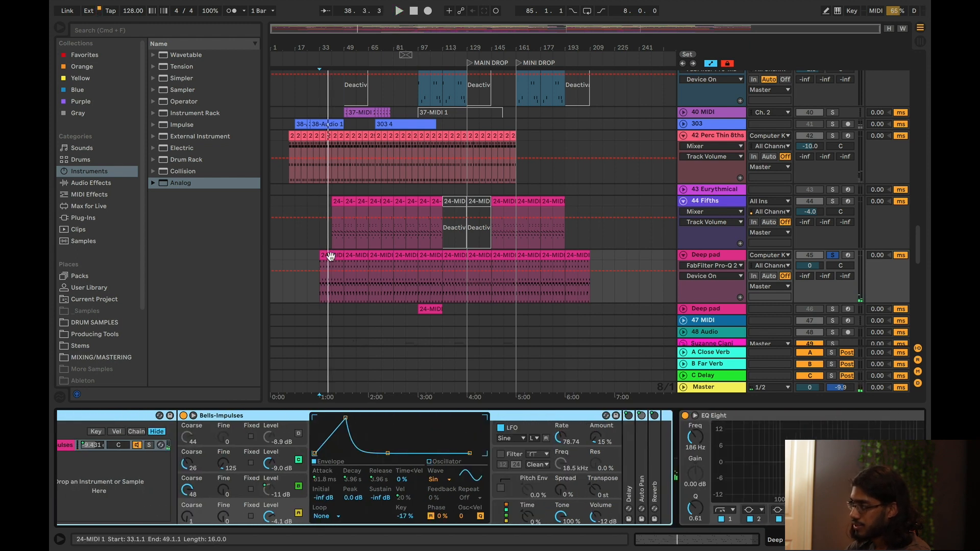
# - Examine the notes of the Deep pad track's first MIDI clip in an enlarged piano roll and return to the track's devices
pyautogui.doubleClick(329, 257)
pyautogui.moveTo(494, 174); pyautogui.dragTo(494, 170)
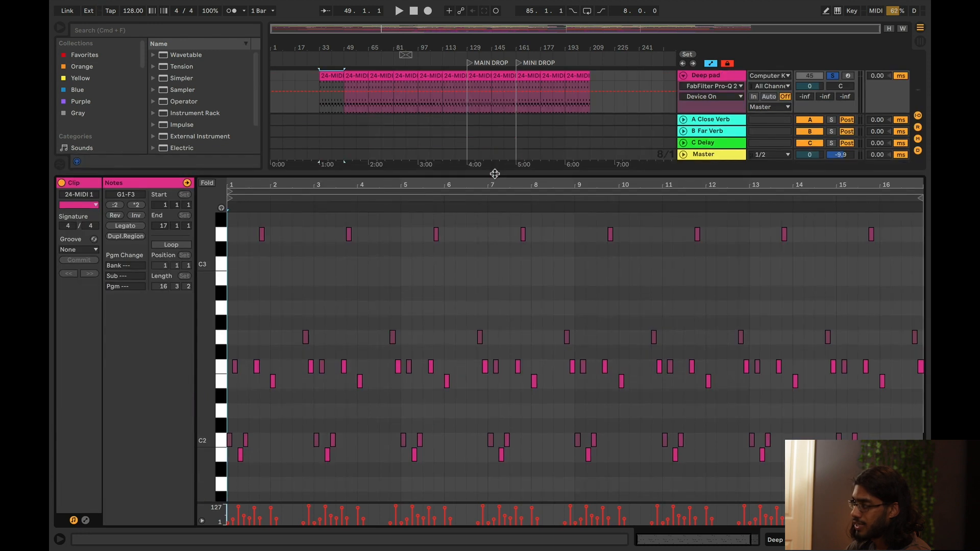
pyautogui.scroll(-2, 479, 291)
pyautogui.moveTo(220, 326); pyautogui.dragTo(204, 327)
pyautogui.scroll(2, 364, 315)
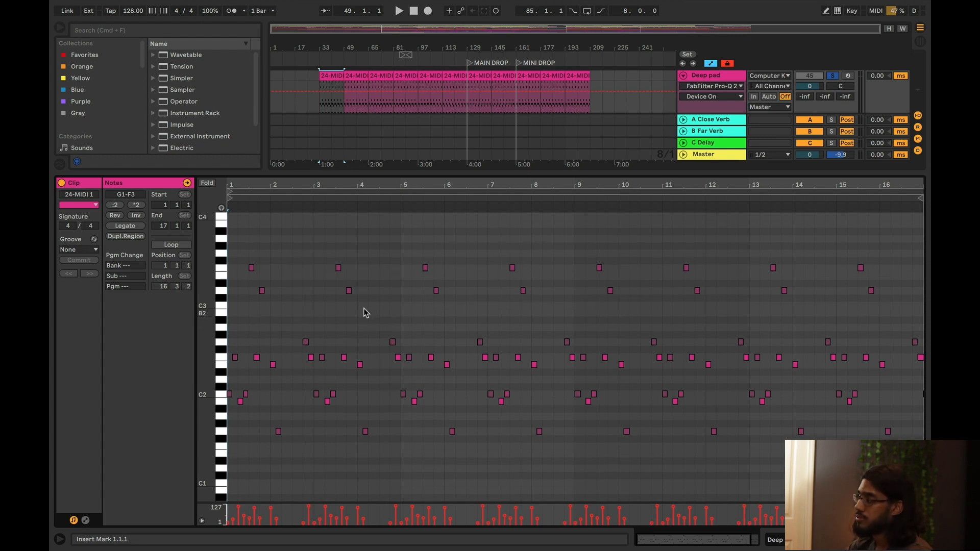
pyautogui.moveTo(631, 174); pyautogui.dragTo(624, 250)
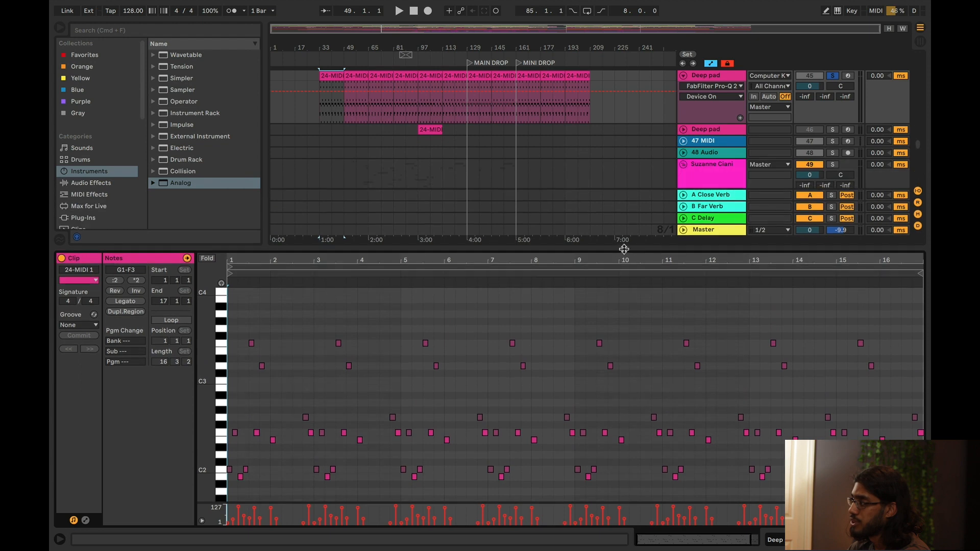
pyautogui.click(724, 86)
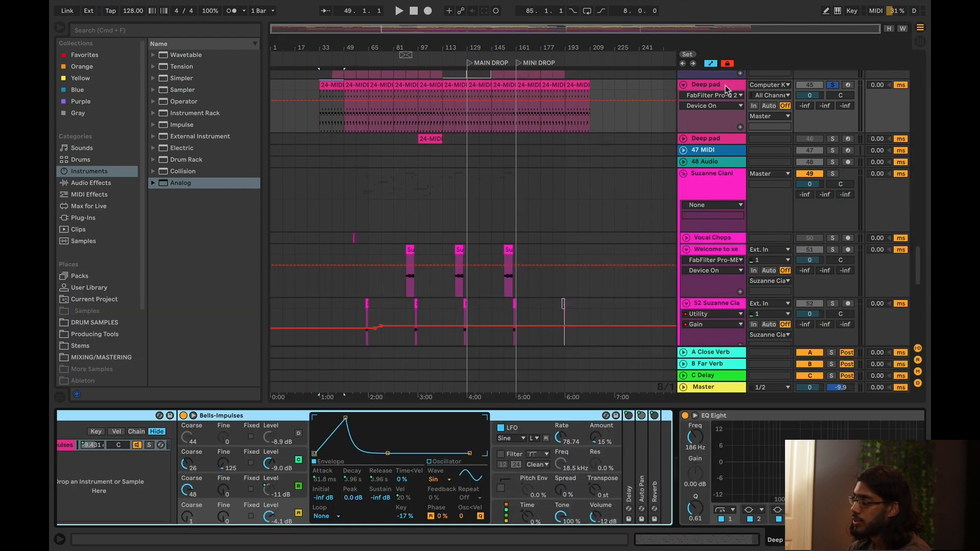
pyautogui.click(724, 85)
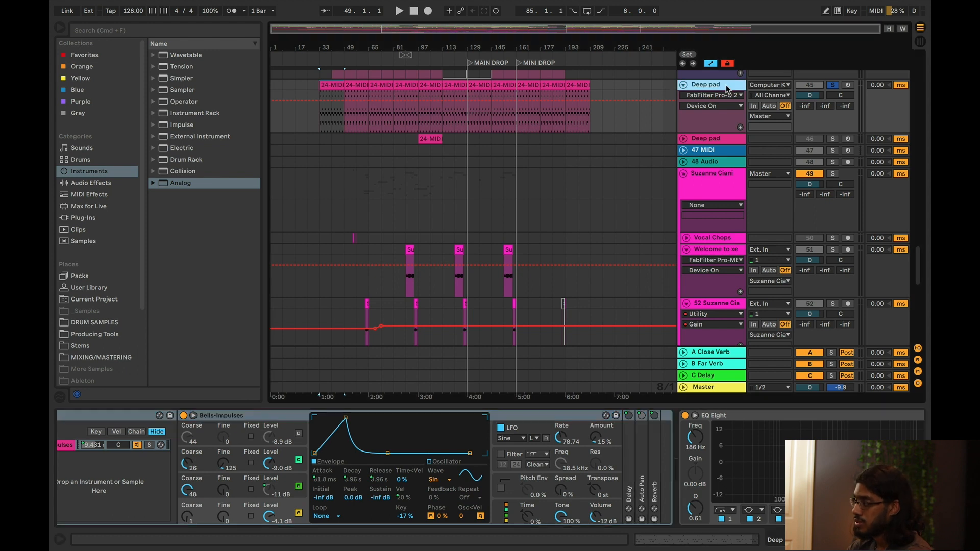
pyautogui.click(712, 163)
pyautogui.click(717, 85)
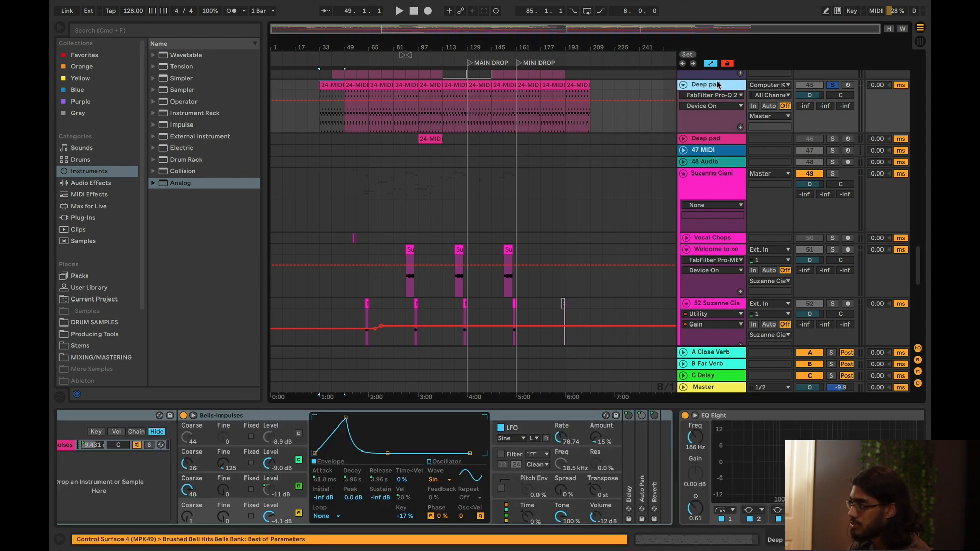
# - Search the Max for Live devices for "rozzer" and load Rozzer - Advanced Step Sequencer v2.0 onto the Deep pad track
pyautogui.click(112, 30)
pyautogui.write('rozzer')
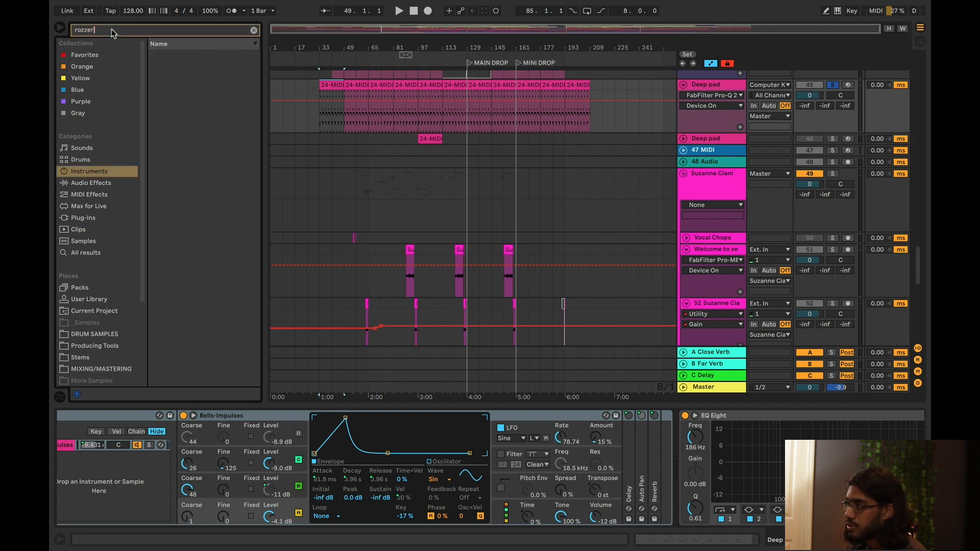
pyautogui.click(80, 206)
pyautogui.click(155, 55)
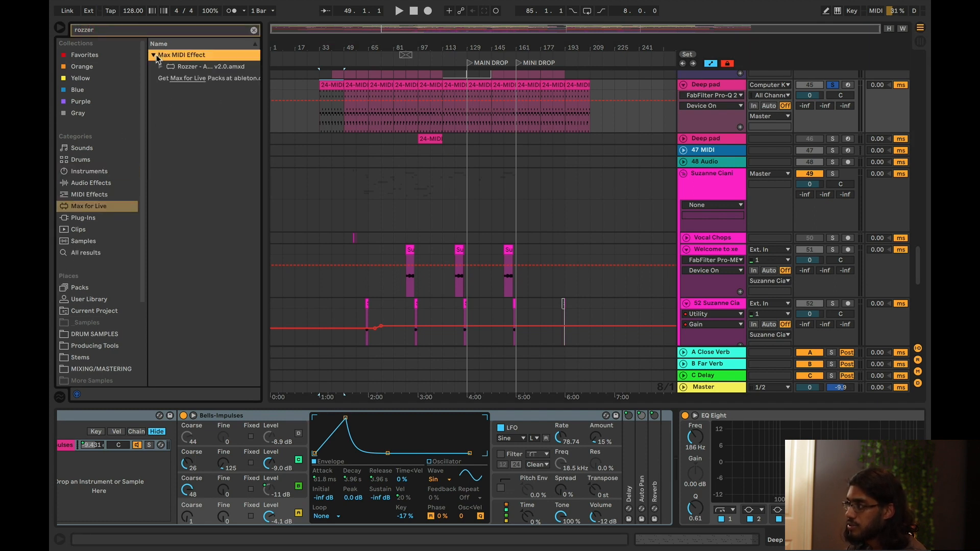
pyautogui.moveTo(174, 70); pyautogui.dragTo(376, 83)
pyautogui.moveTo(708, 85); pyautogui.dragTo(708, 85)
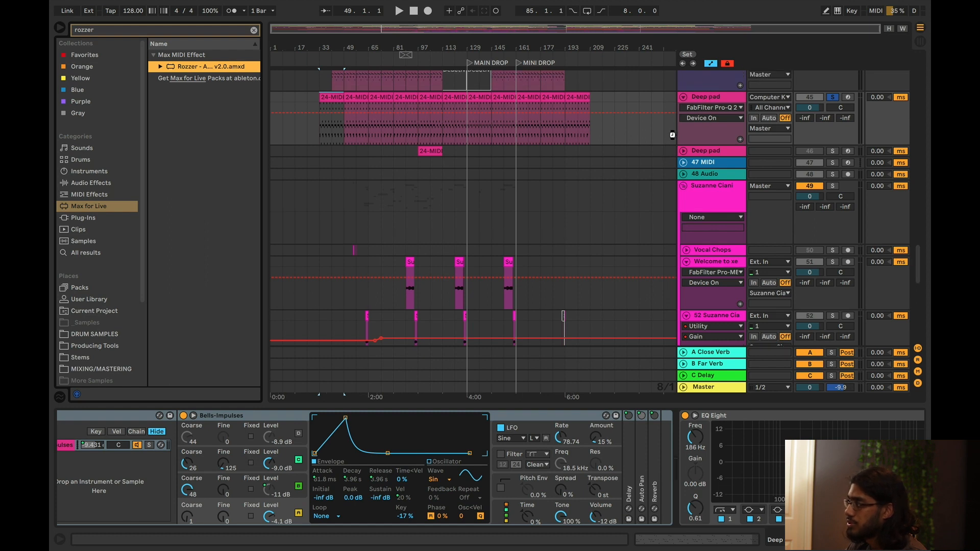
pyautogui.moveTo(673, 119); pyautogui.dragTo(669, 127)
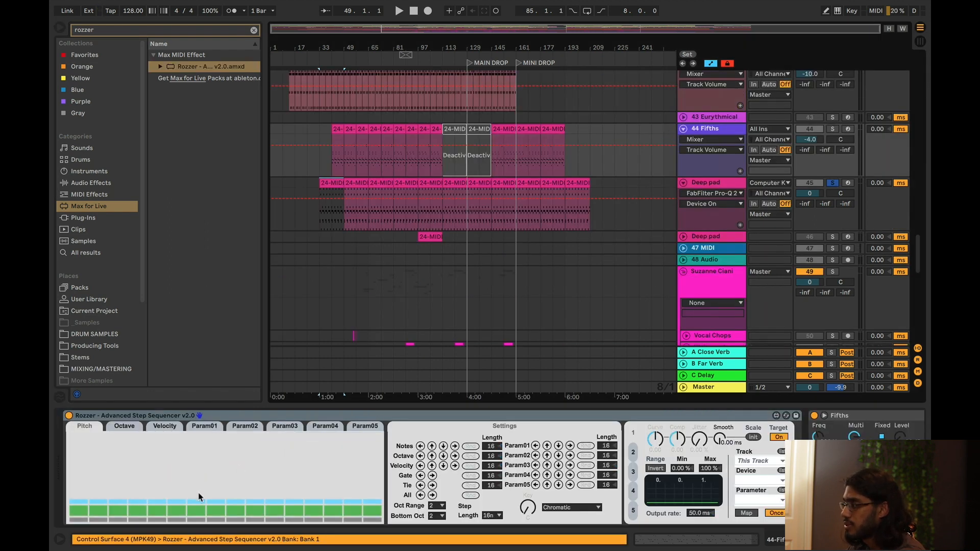
pyautogui.click(707, 185)
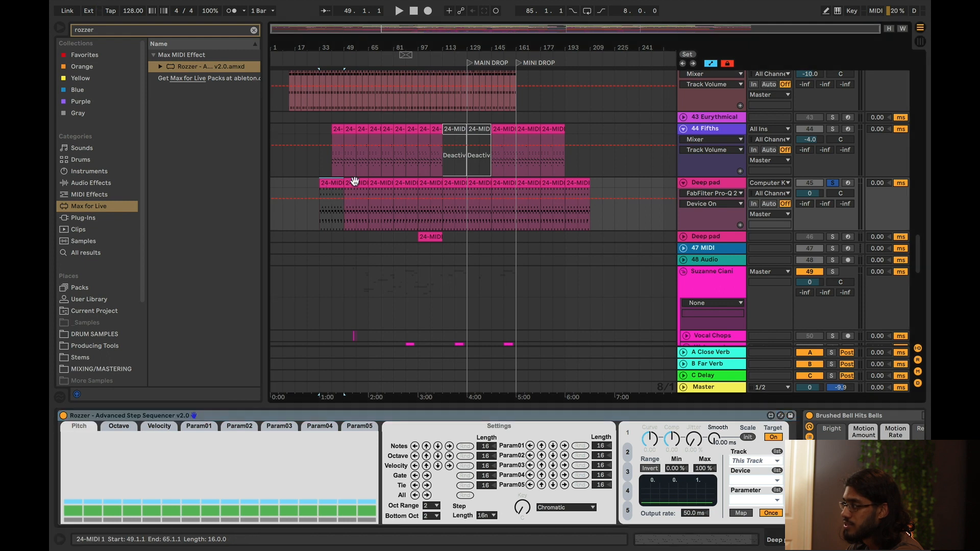
# - Deactivate the first two MIDI clips on the Deep pad track, from bar 33 to bar 65
pyautogui.click(320, 197)
pyautogui.press('0')
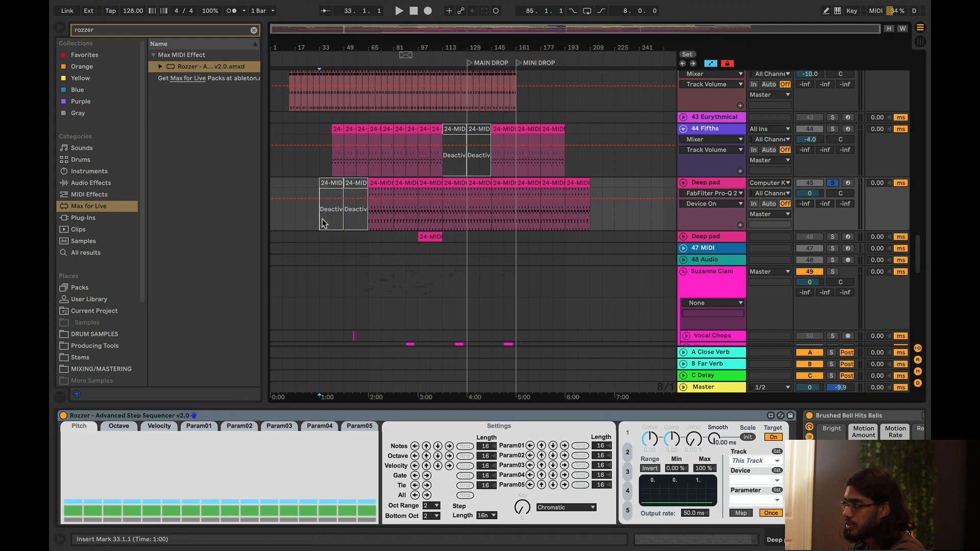
# - Set Rozzer's scale to Harmonic Minor, randomize all its sequencer lanes and play the Deep pad track from bar 33
pyautogui.click(559, 507)
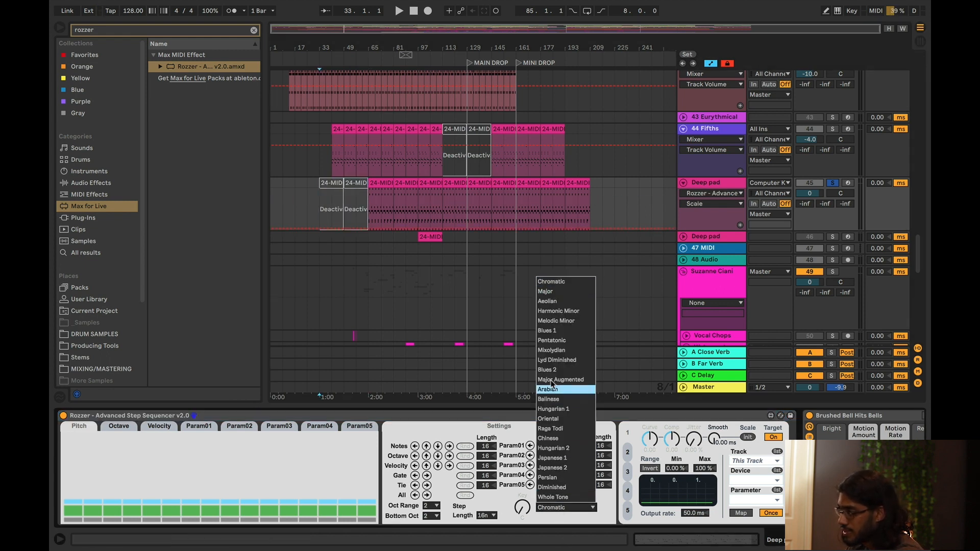
pyautogui.click(579, 312)
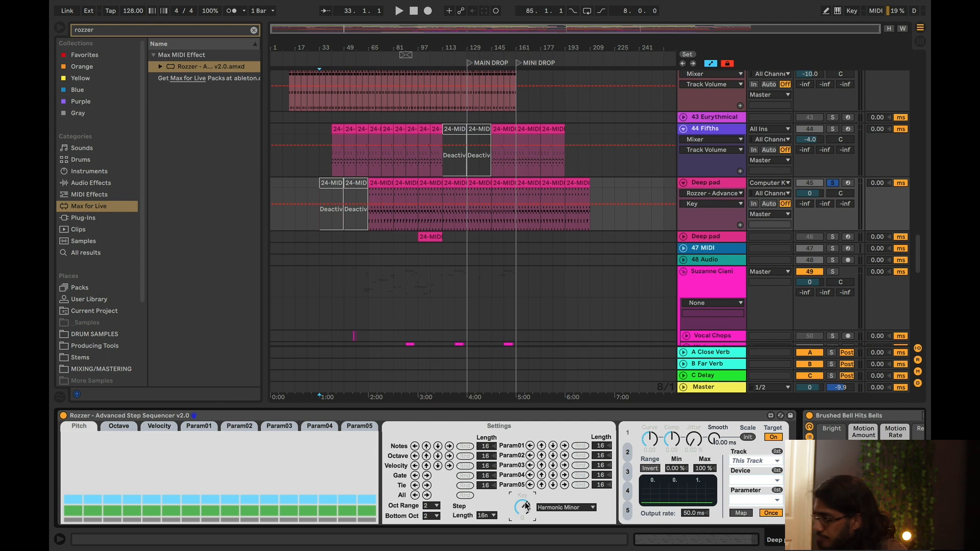
pyautogui.click(465, 495)
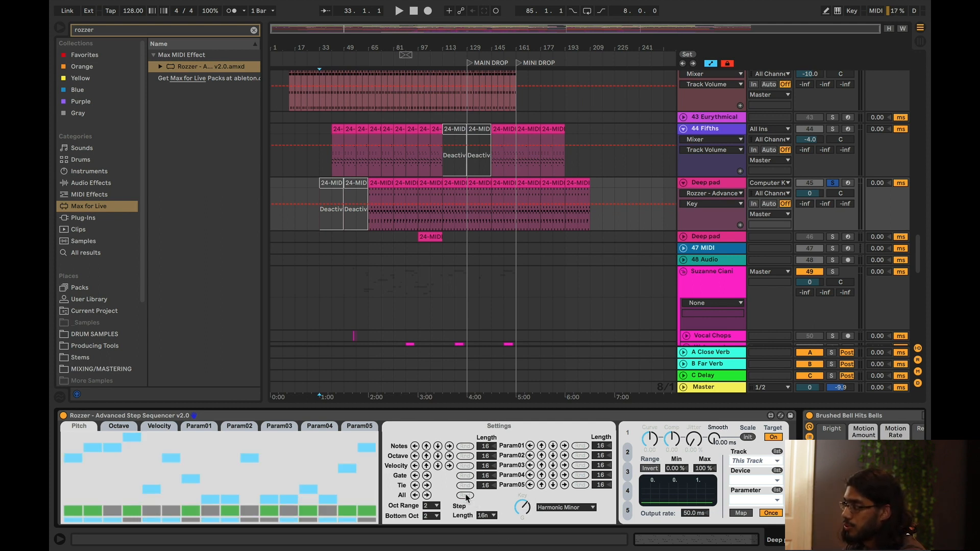
pyautogui.press('space')
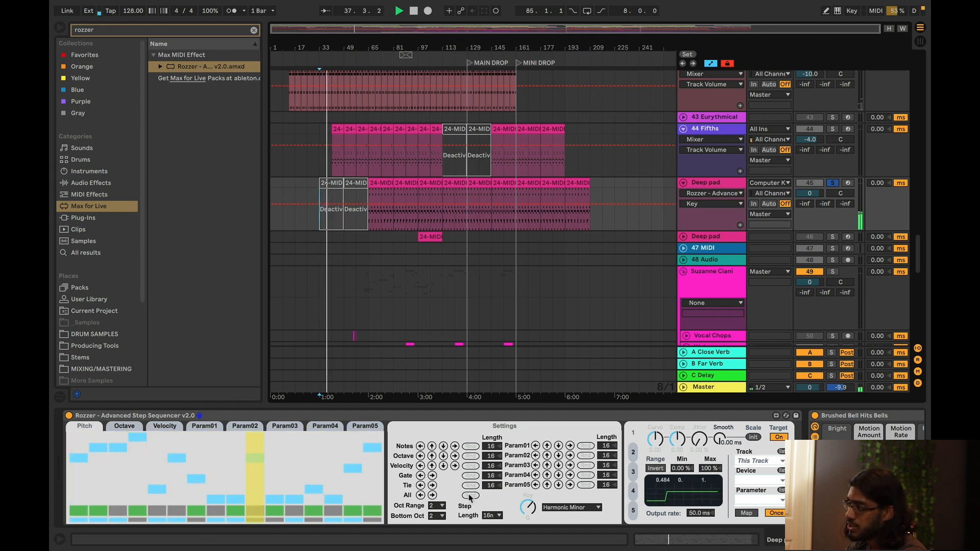
# - Insert a new MIDI track directly below Deep pad and set its MIDI input to Deep pad
pyautogui.click(718, 184)
pyautogui.rightClick(719, 183)
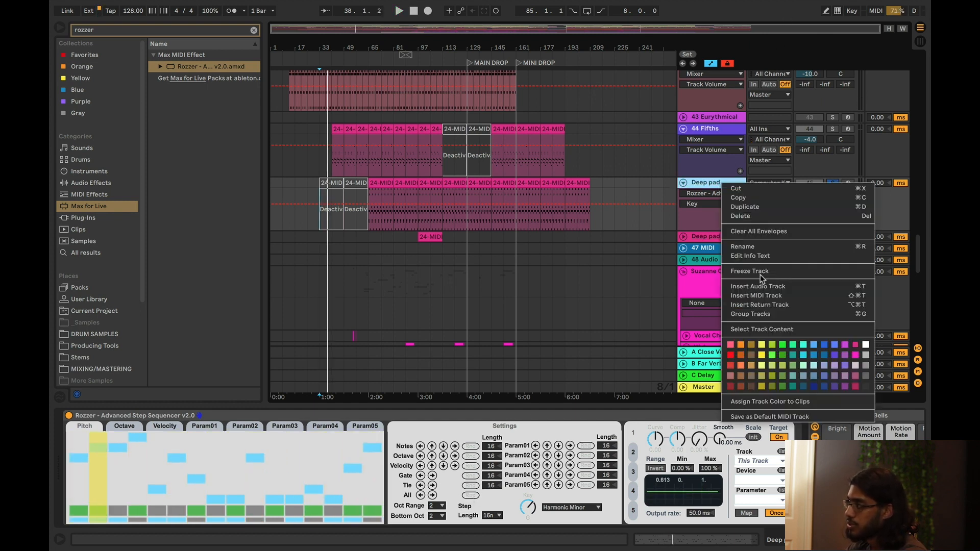
pyautogui.press('Escape')
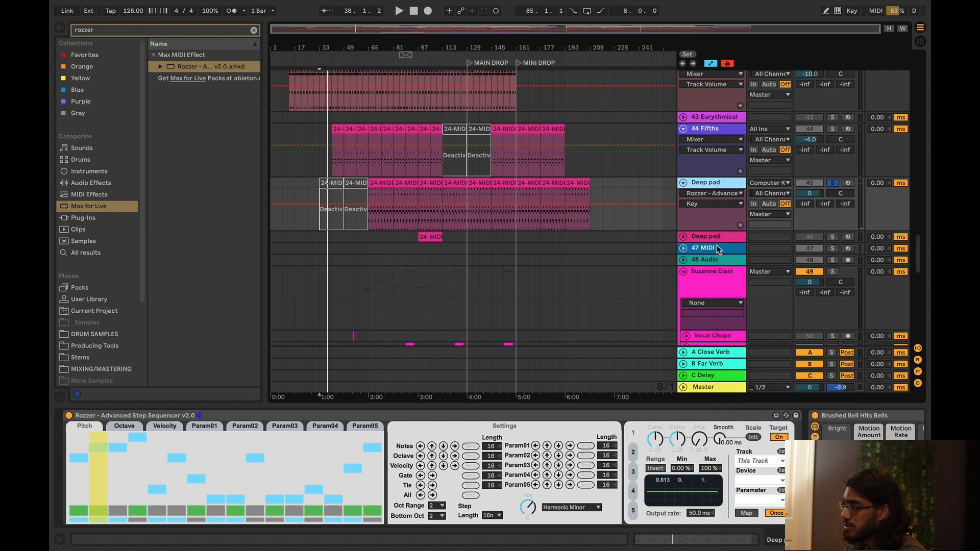
pyautogui.hotkey('ctrl', 'shift', 't')
pyautogui.click(764, 238)
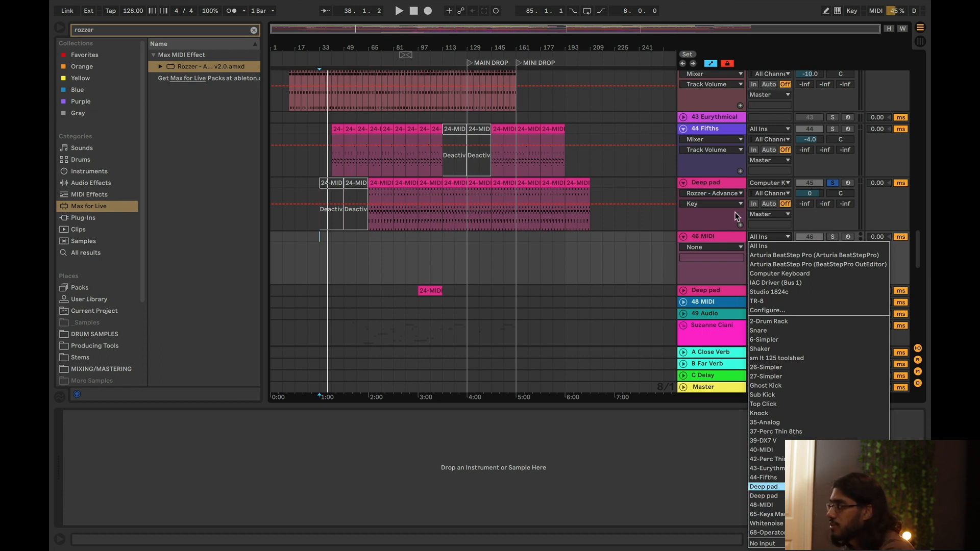
pyautogui.click(734, 229)
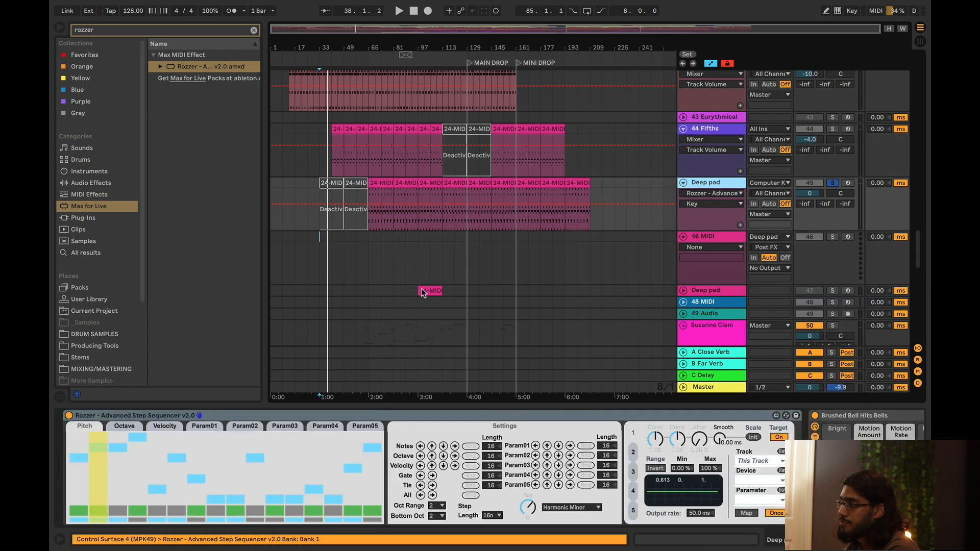
# - Play from bar 33 and randomize all of Rozzer's sequencer lanes two more times
pyautogui.press('space')
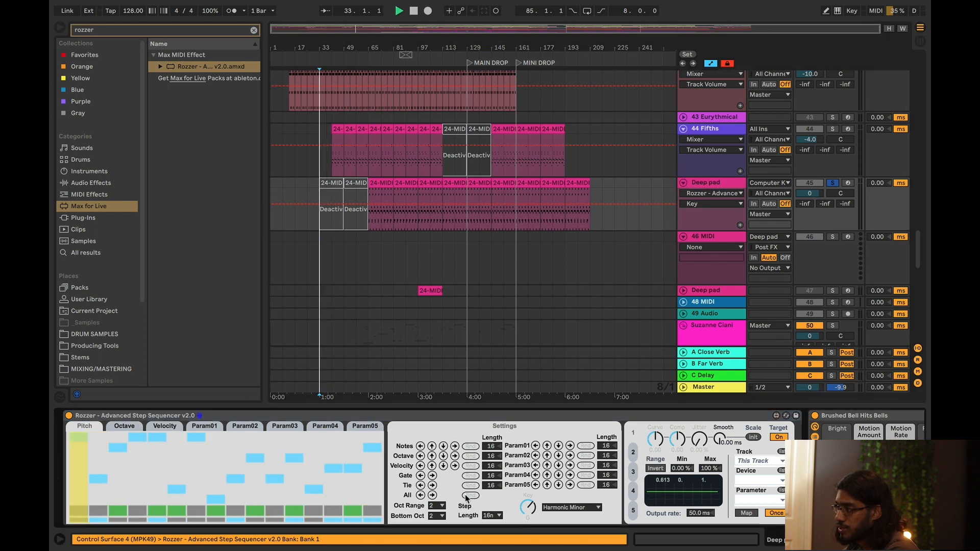
pyautogui.click(469, 495)
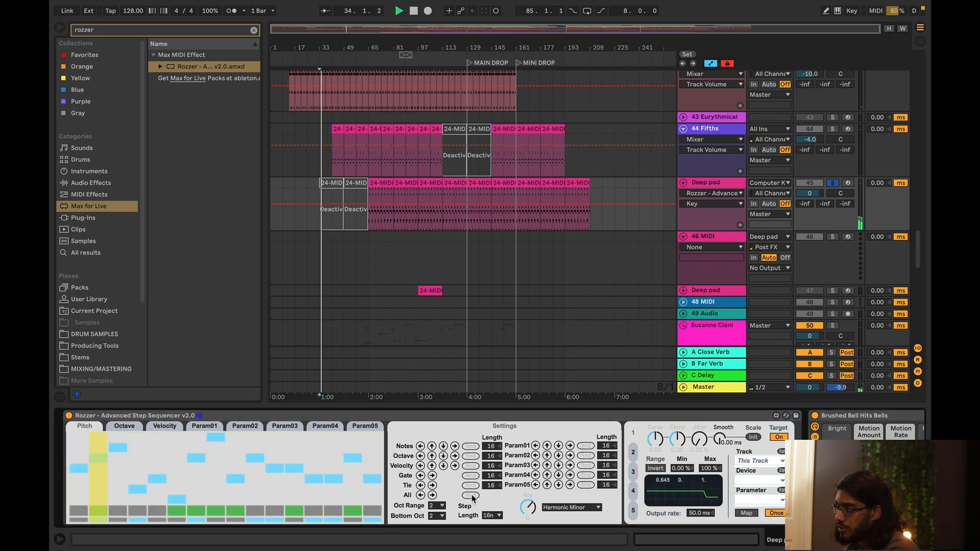
pyautogui.click(470, 495)
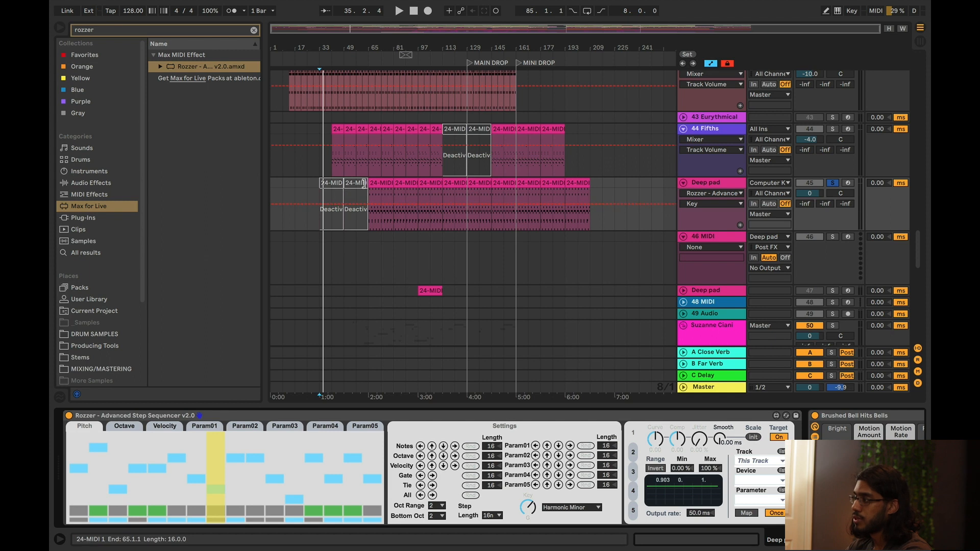
# - Play the Deep pad clip at bar 49 and examine its full note range in the piano roll
pyautogui.click(383, 183)
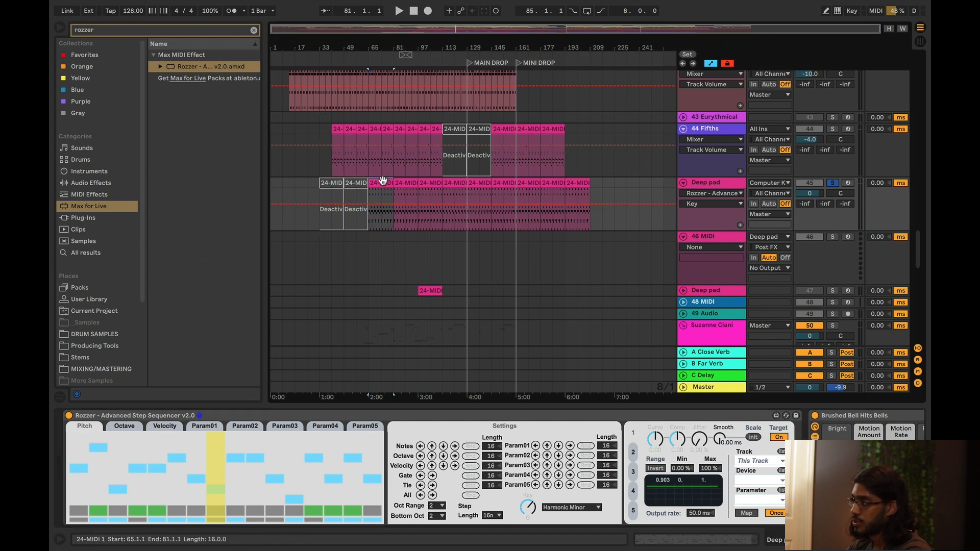
pyautogui.moveTo(445, 30); pyautogui.dragTo(467, 43)
pyautogui.click(432, 228)
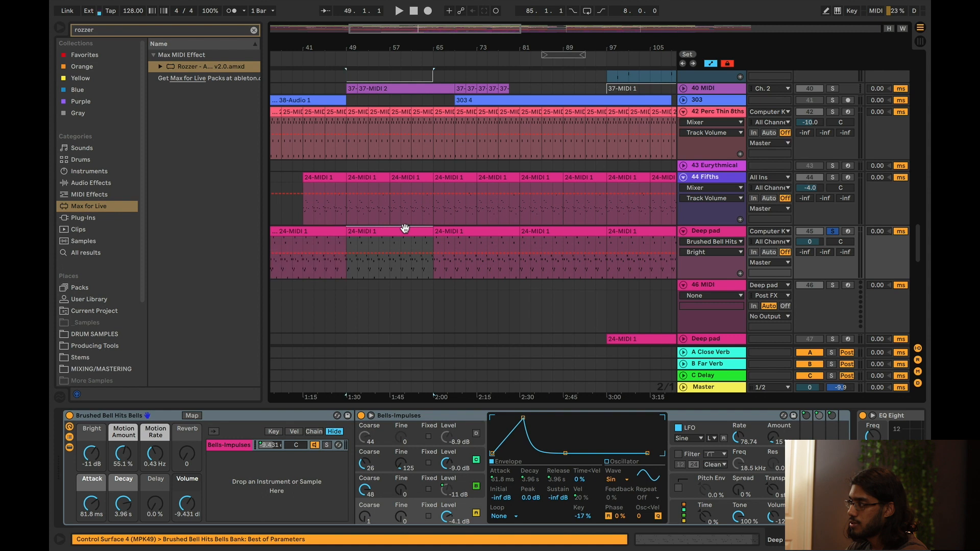
pyautogui.doubleClick(405, 228)
pyautogui.press('space')
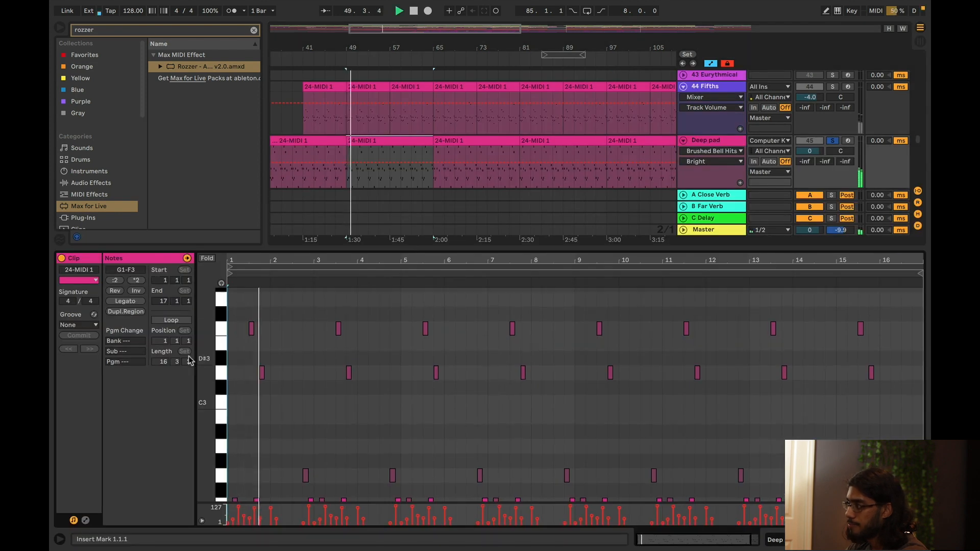
pyautogui.moveTo(220, 449); pyautogui.dragTo(209, 449)
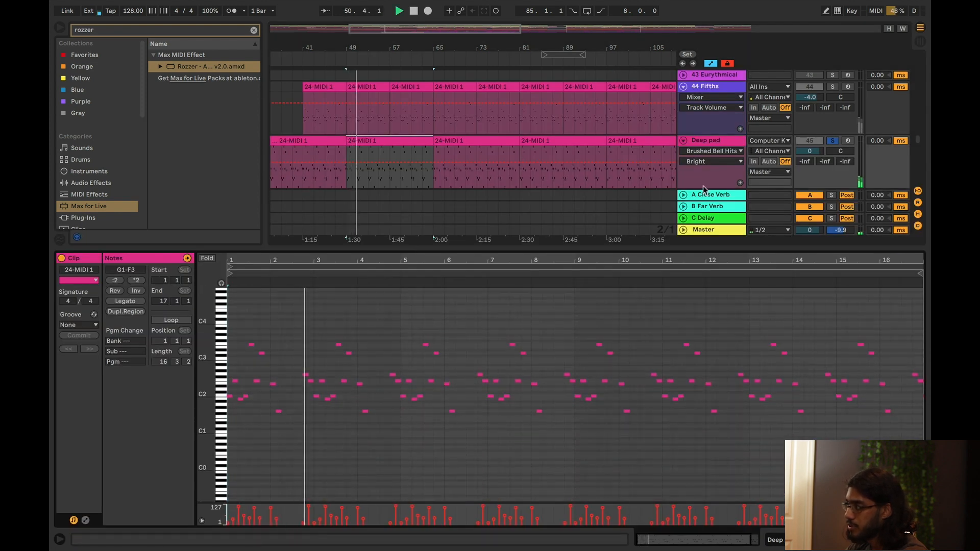
# - Return to Deep pad's devices and review the Bells-Impulses synth, EQ Eight and Compressor during playback from bar 49
pyautogui.hotkey('shift', 'Tab')
pyautogui.hscroll(10, 632, 435)
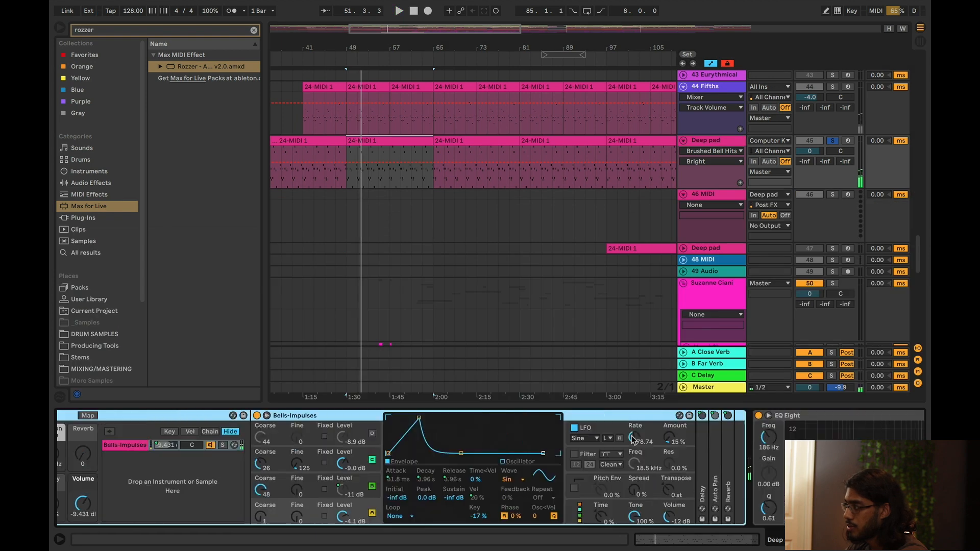
pyautogui.click(356, 425)
pyautogui.press('space')
pyautogui.click(522, 417)
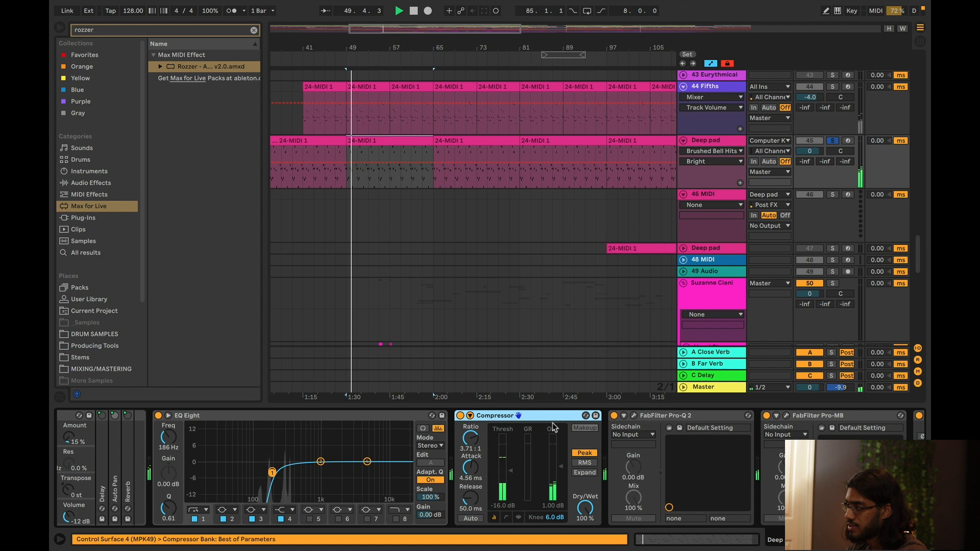
pyautogui.hscroll(3, 530, 418)
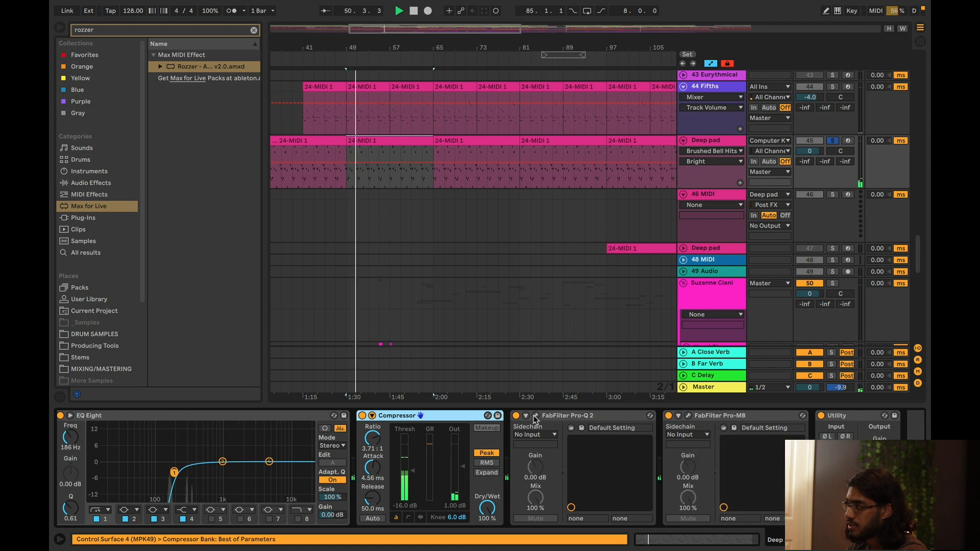
# - Inspect Deep pad's FabFilter Pro-Q 2, compare the deep cut around 180 Hz bypassed and enabled, and close the plug-in
pyautogui.click(536, 416)
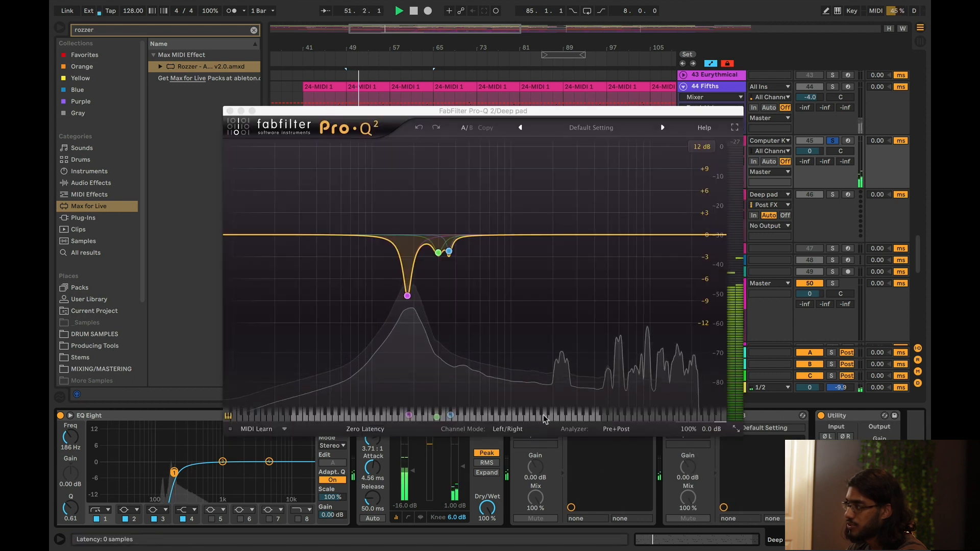
pyautogui.click(408, 297)
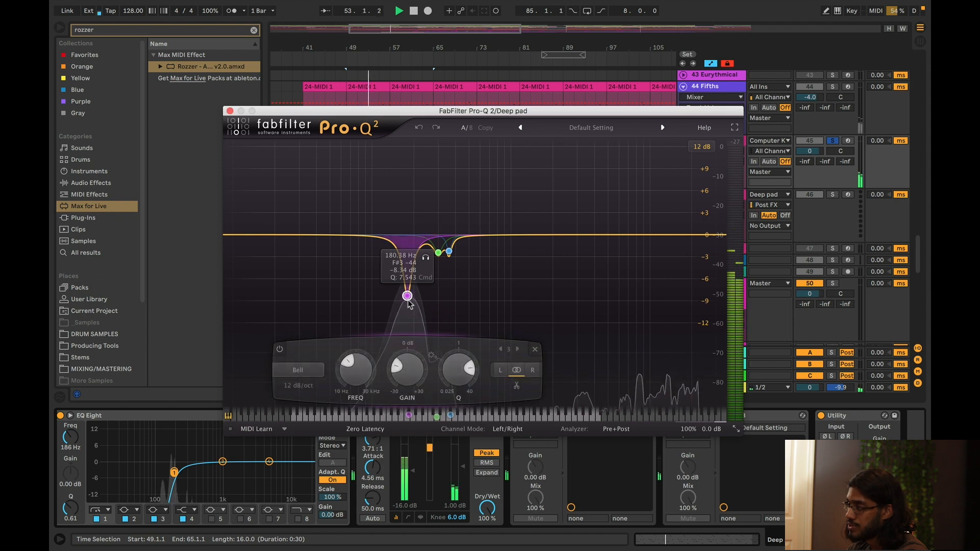
pyautogui.click(279, 349)
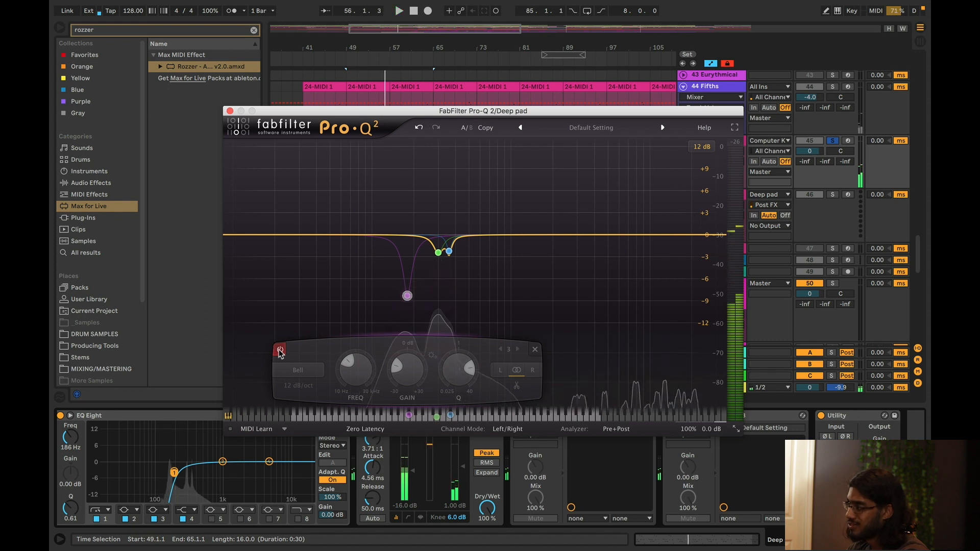
pyautogui.click(280, 350)
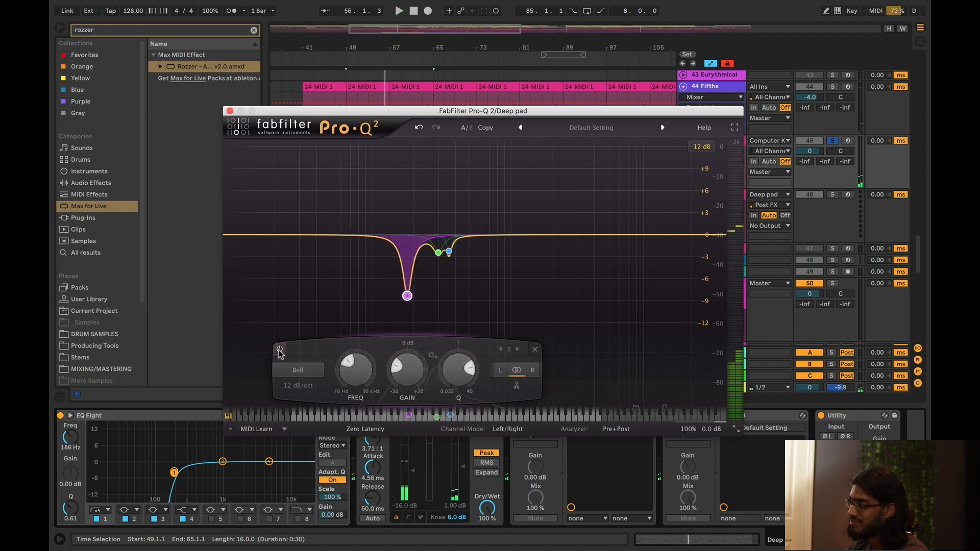
pyautogui.click(230, 110)
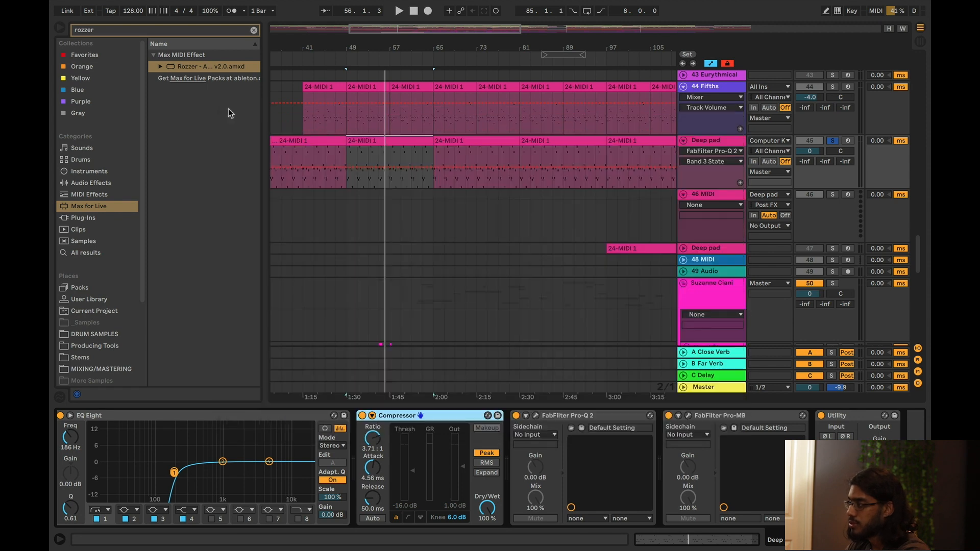
# - Inspect Band 1 of Deep pad's FabFilter Pro-MB during playback, close the plug-in and stop playback
pyautogui.click(688, 416)
pyautogui.click(349, 258)
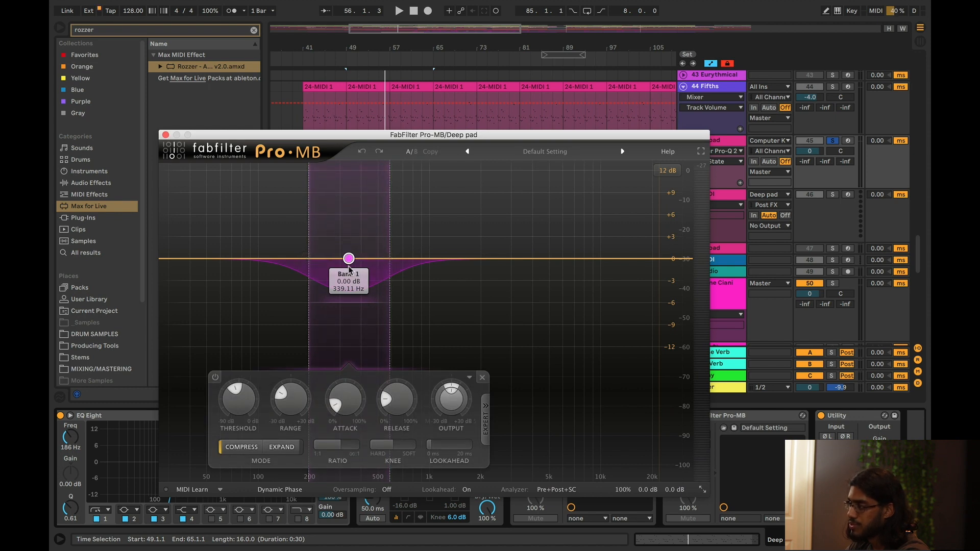
pyautogui.press('space')
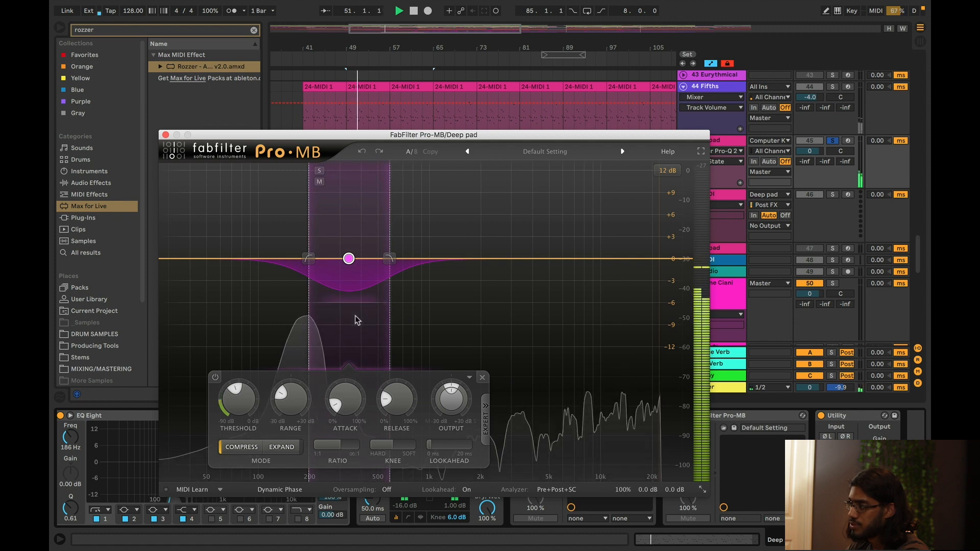
pyautogui.click(166, 135)
pyautogui.hscroll(2, 677, 514)
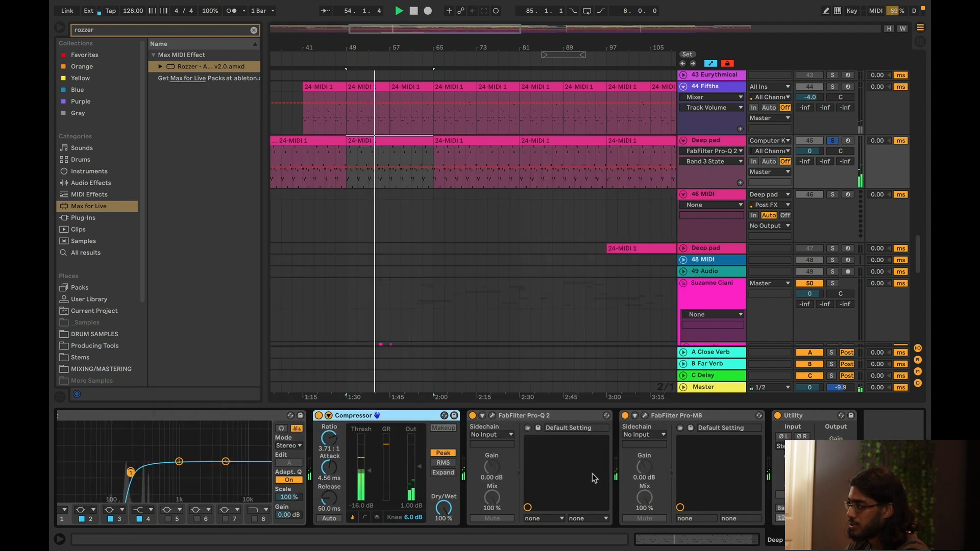
pyautogui.press('space')
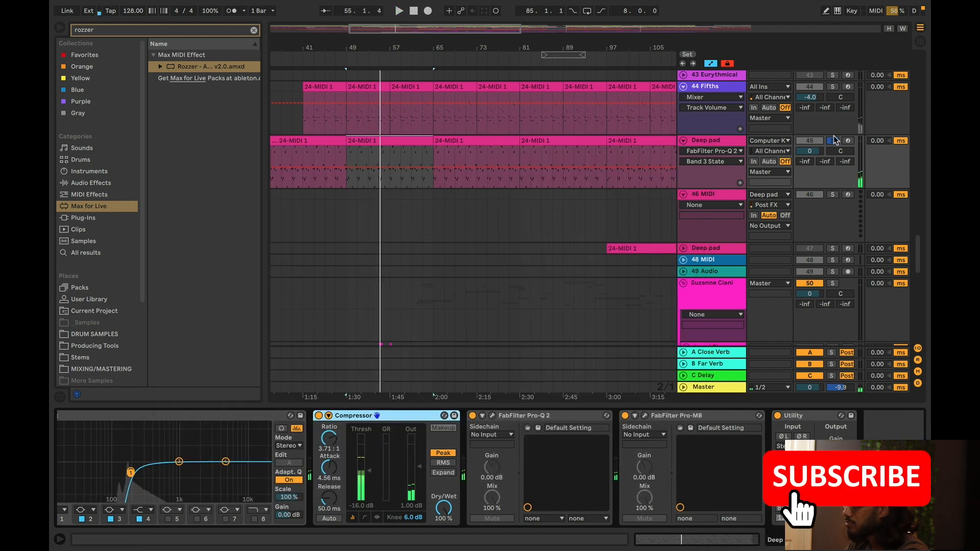
# - Solo the Fifths track and play it from bar 41 with its synth and EQ Eight on display
pyautogui.click(832, 86)
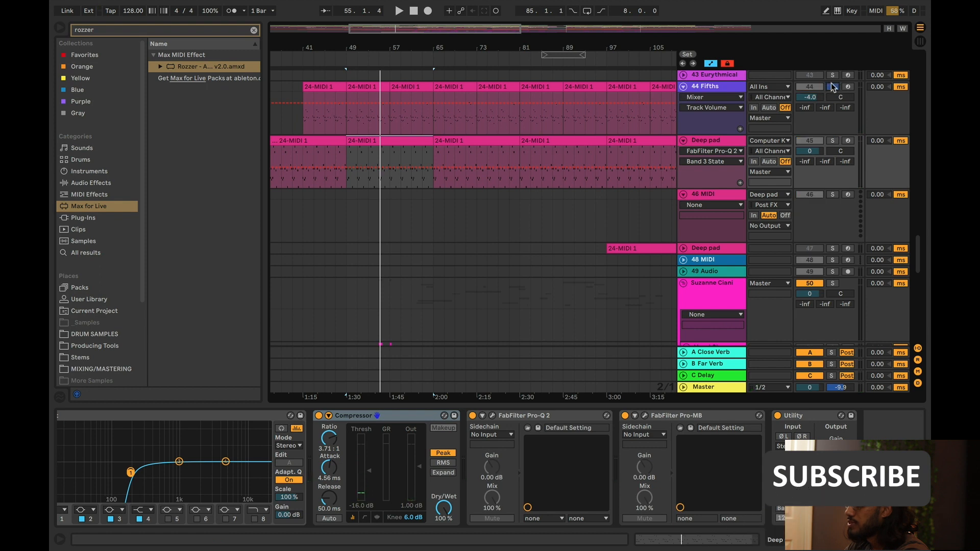
pyautogui.click(309, 110)
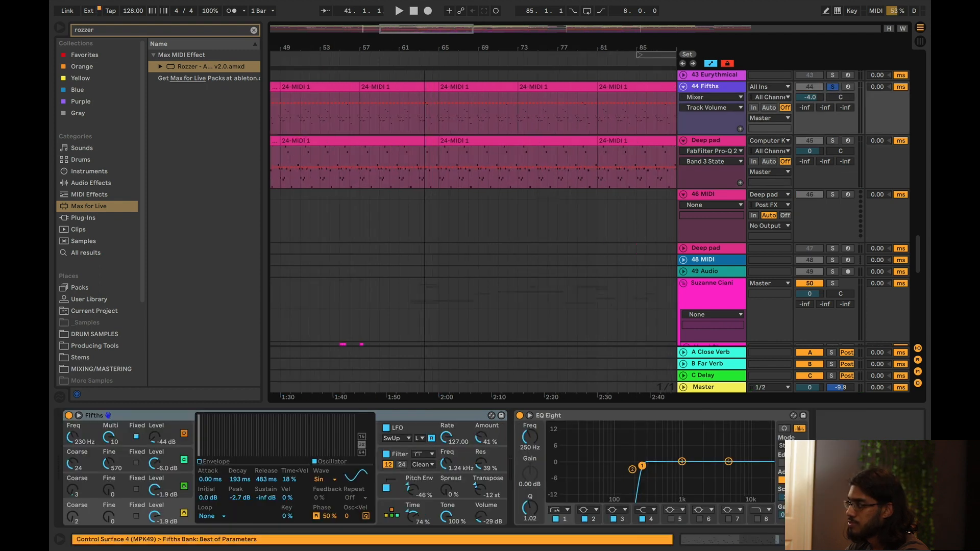
pyautogui.press('space')
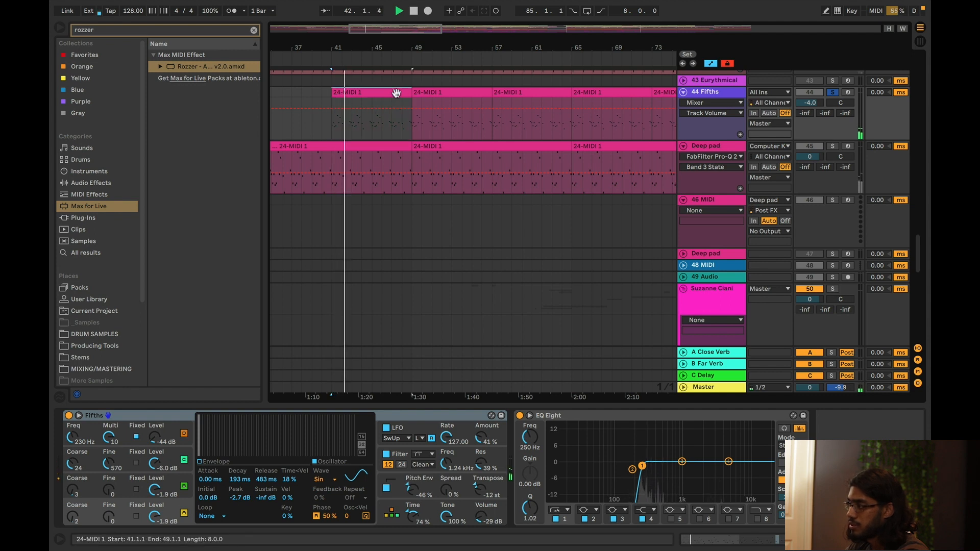
pyautogui.doubleClick(396, 93)
pyautogui.click(723, 96)
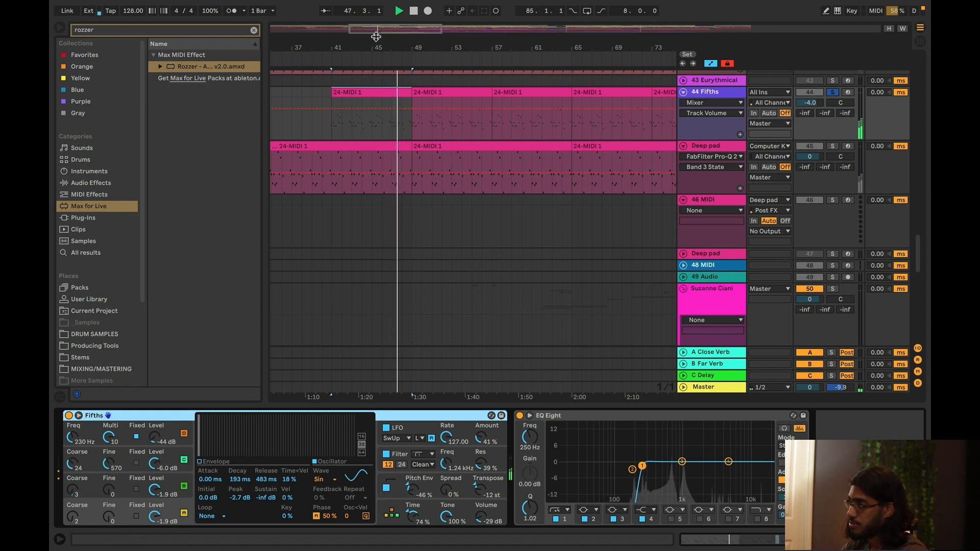
# - Show the notes of the first Fifths clip and select the high D4 and F4 notes in its seventh bar
pyautogui.doubleClick(383, 99)
pyautogui.click(524, 375)
pyautogui.press('space')
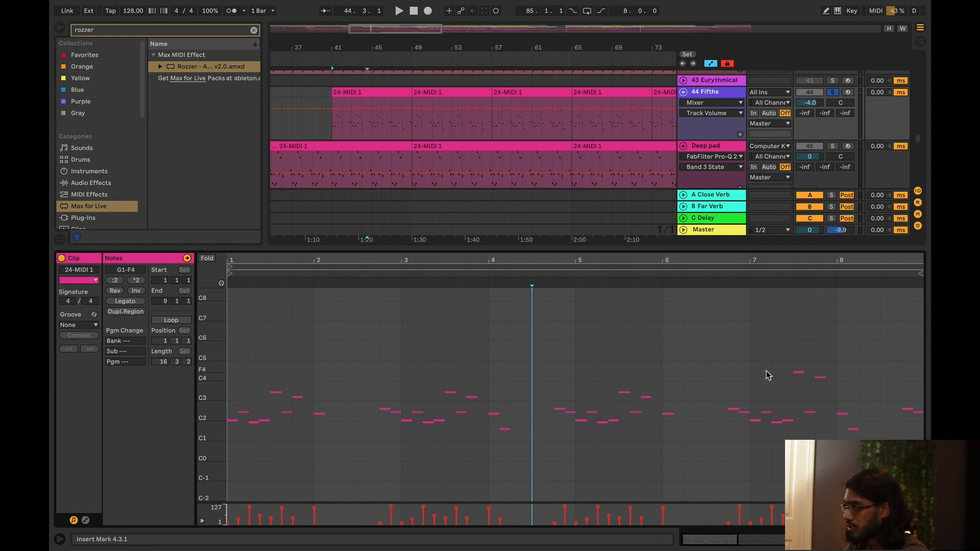
pyautogui.moveTo(762, 342); pyautogui.dragTo(850, 398)
pyautogui.moveTo(849, 397); pyautogui.dragTo(765, 361)
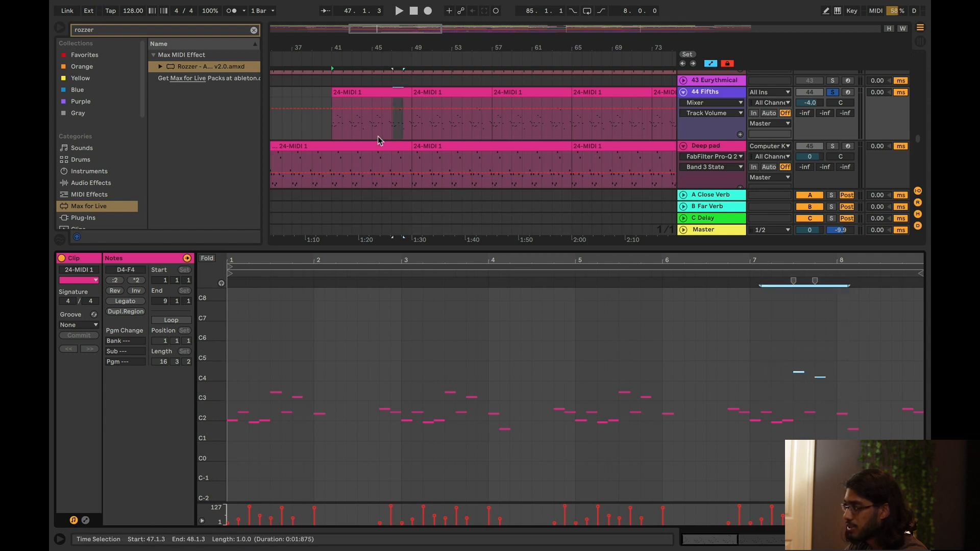
# - Play the Fifths clip from bar 46 and again from bar 44, and examine its high notes in an enlarged piano roll
pyautogui.click(352, 128)
pyautogui.click(383, 132)
pyautogui.press('space')
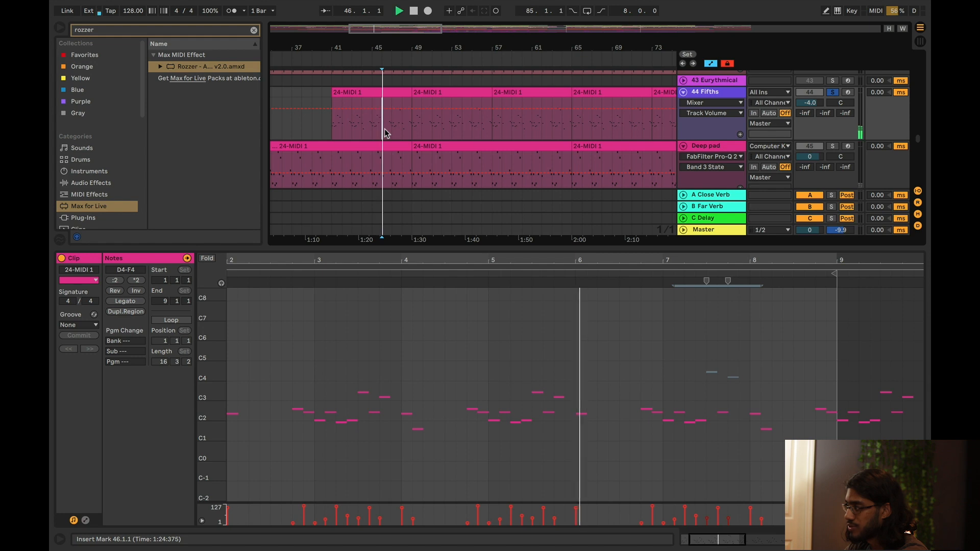
pyautogui.press('space')
pyautogui.click(368, 127)
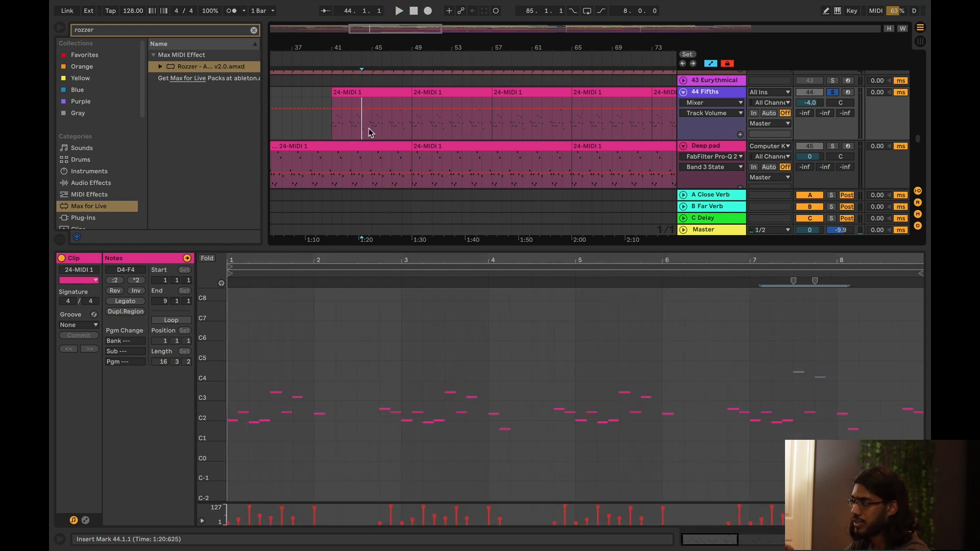
pyautogui.press('space')
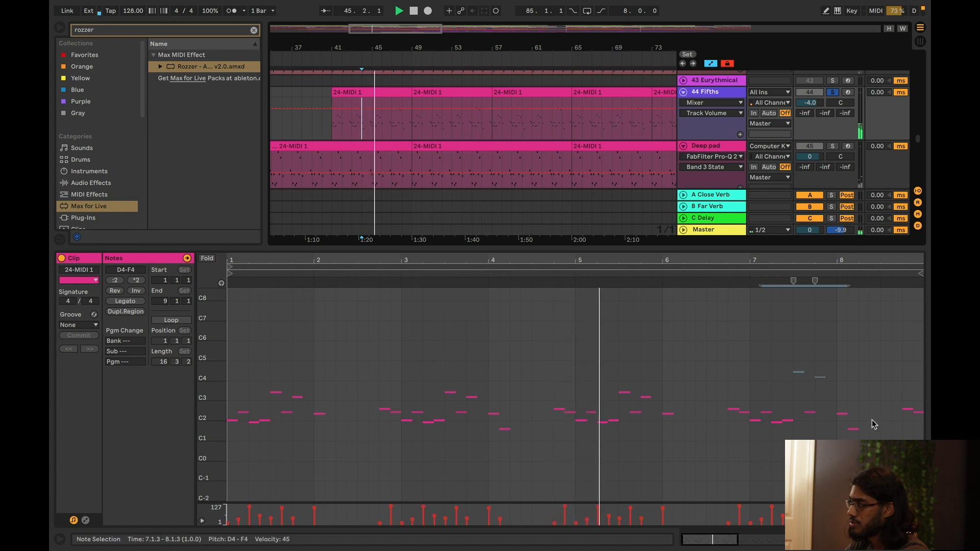
pyautogui.click(783, 347)
pyautogui.moveTo(219, 358); pyautogui.dragTo(245, 357)
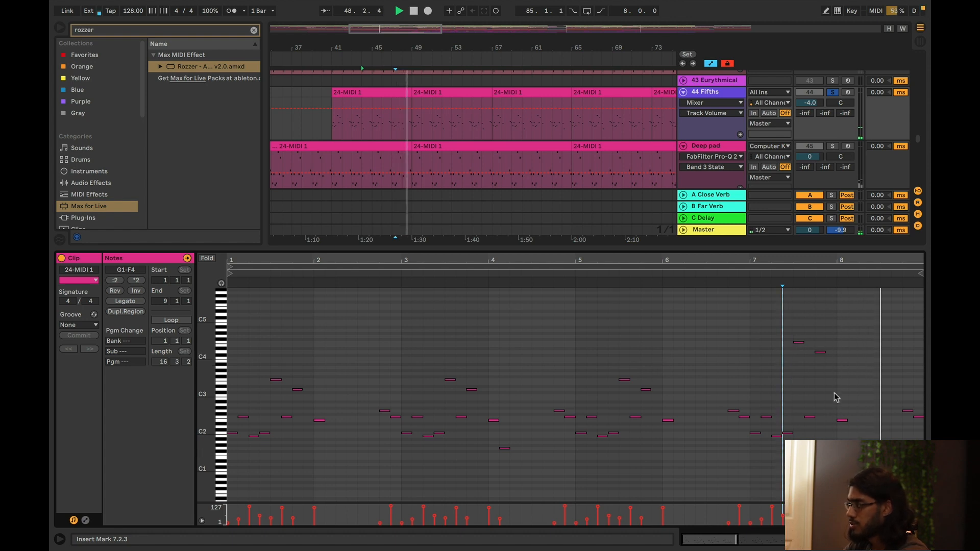
pyautogui.moveTo(840, 370); pyautogui.dragTo(799, 340)
pyautogui.click(728, 331)
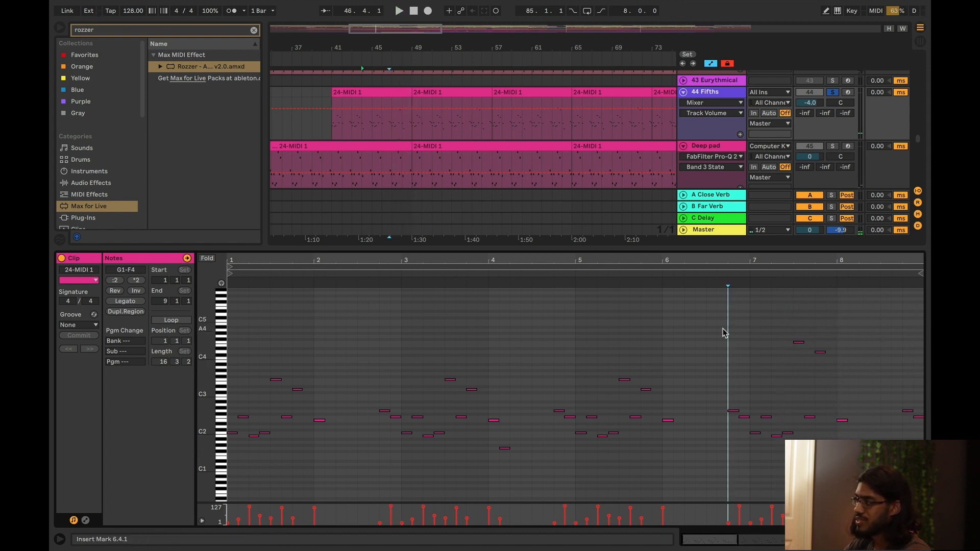
# - Hide the clip's notes and bring the starts of the Fifths and Deep pad clips into view in the arrangement
pyautogui.moveTo(650, 250); pyautogui.dragTo(649, 530)
pyautogui.moveTo(412, 31); pyautogui.dragTo(357, 30)
pyautogui.hscroll(5, 459, 153)
pyautogui.moveTo(360, 28)
pyautogui.mouseDown()
pyautogui.moveTo(371, 46)
pyautogui.moveTo(374, 27)
pyautogui.mouseUp()
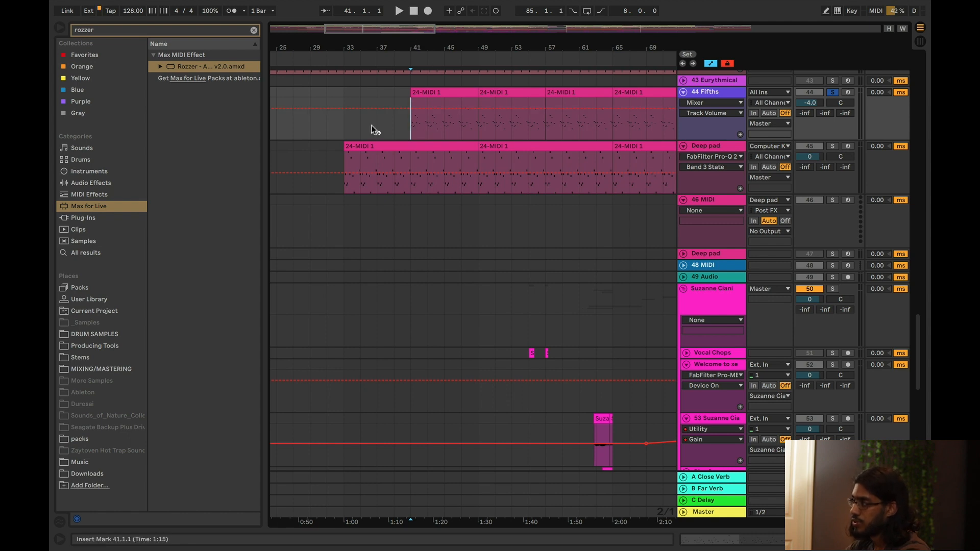
# - Clear the search term from the browser
pyautogui.click(253, 30)
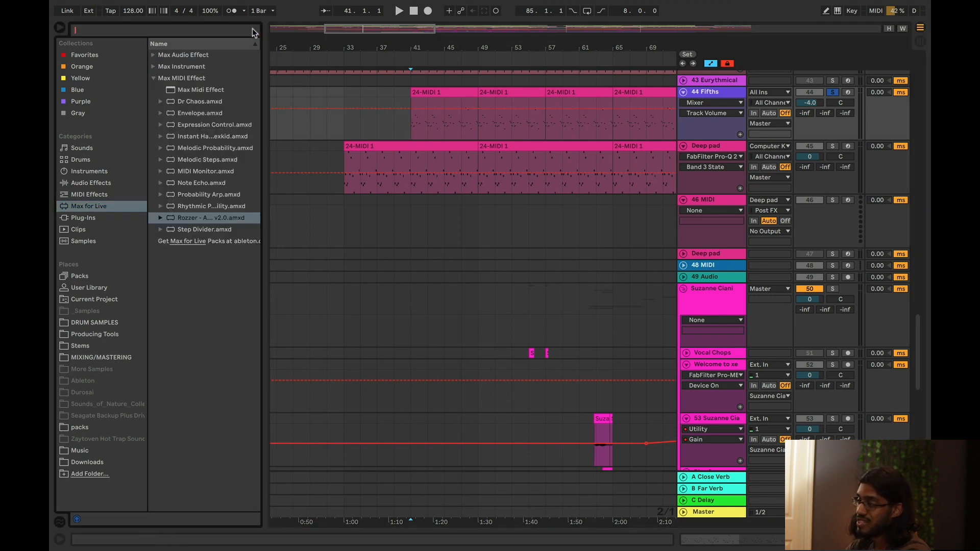
pyautogui.click(327, 127)
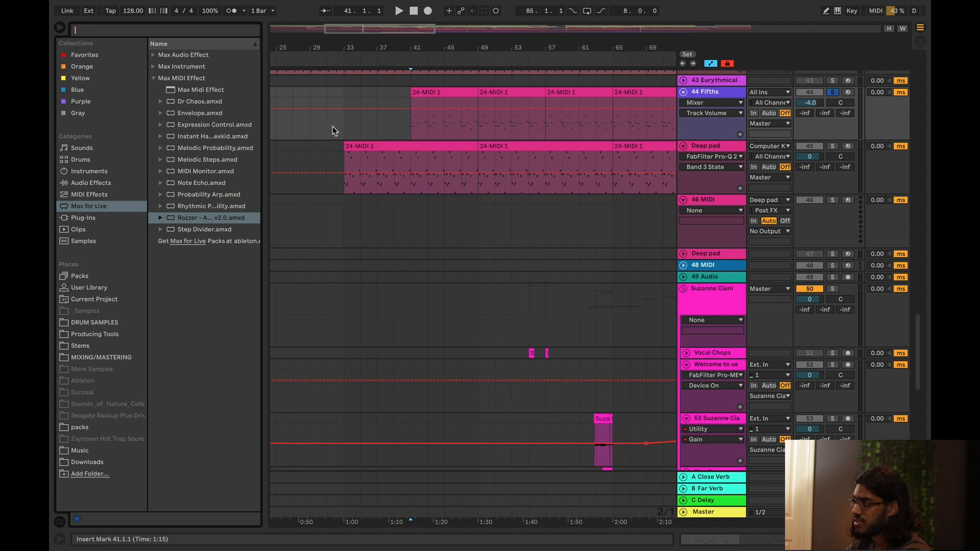
# - Play the Fifths and Deep pad tracks together in solo from bar 49
pyautogui.click(412, 127)
pyautogui.click(478, 128)
pyautogui.press('space')
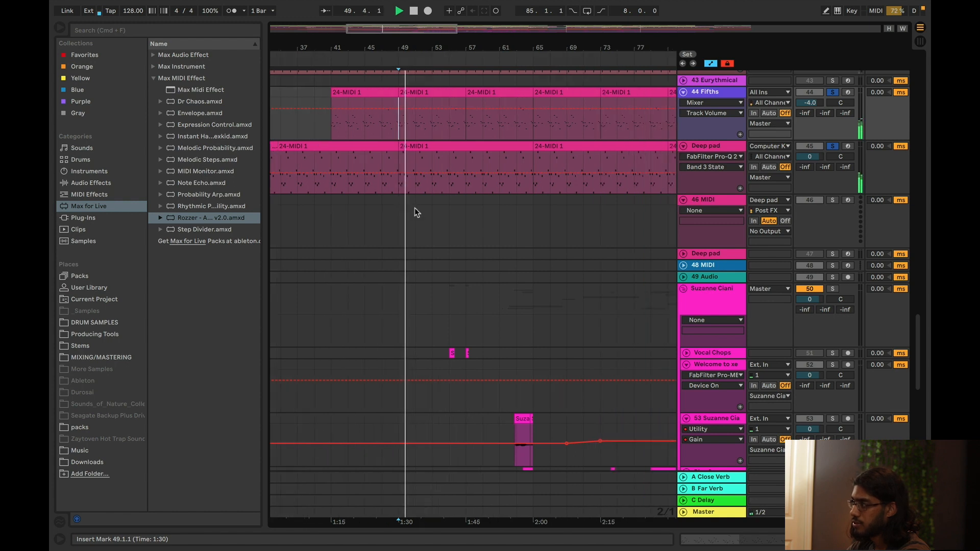
pyautogui.scroll(2, 433, 194)
pyautogui.scroll(3, 438, 192)
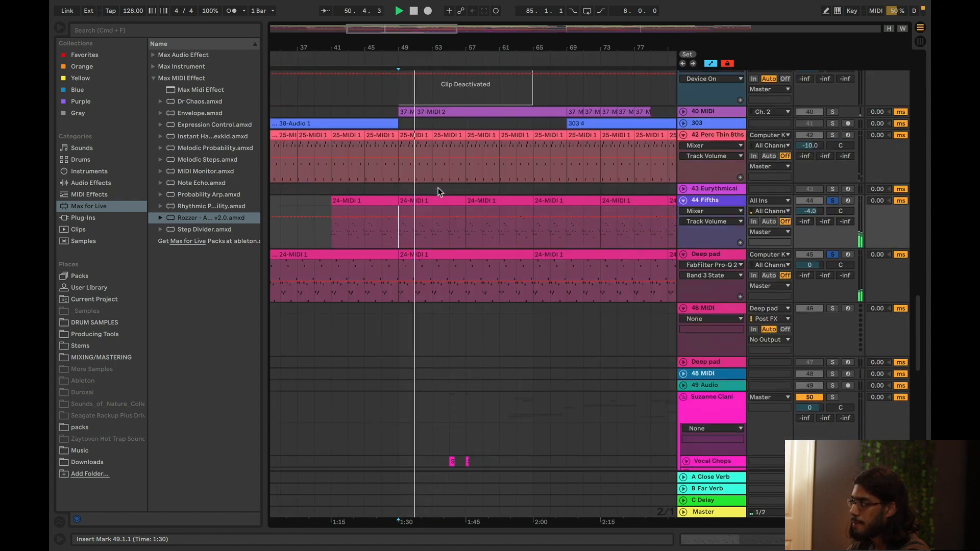
pyautogui.hscroll(3, 438, 216)
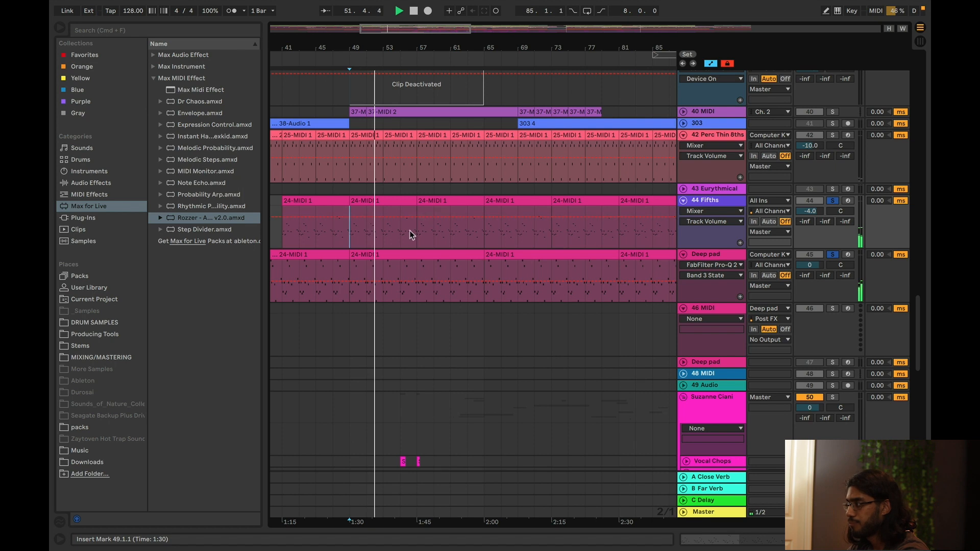
pyautogui.click(406, 244)
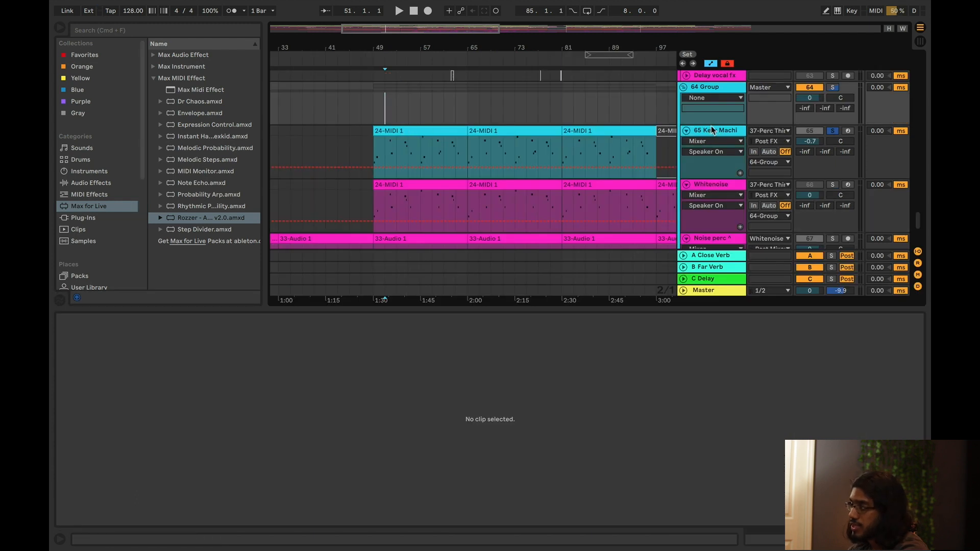
# - Show the devices of the soloed Keys Machine track and play it from bar 49
pyautogui.click(712, 130)
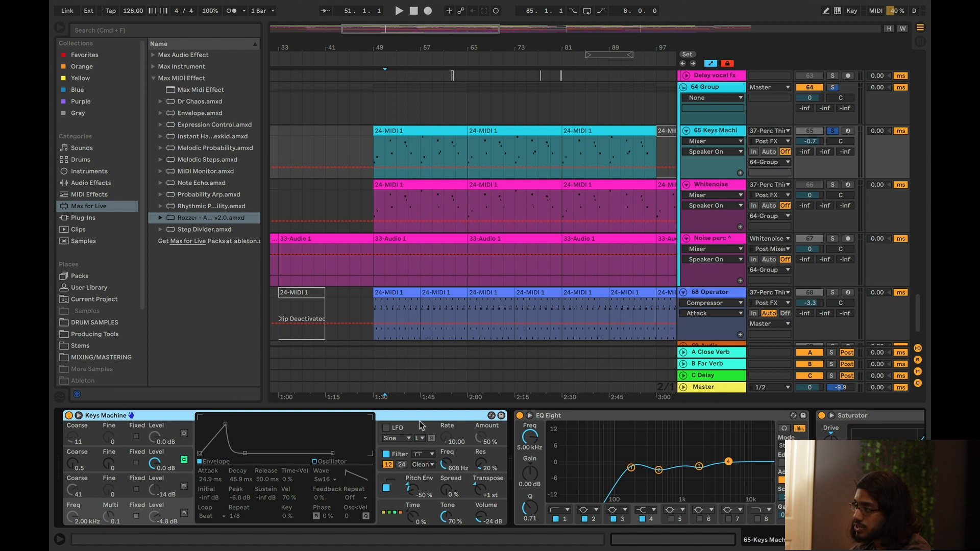
pyautogui.click(373, 149)
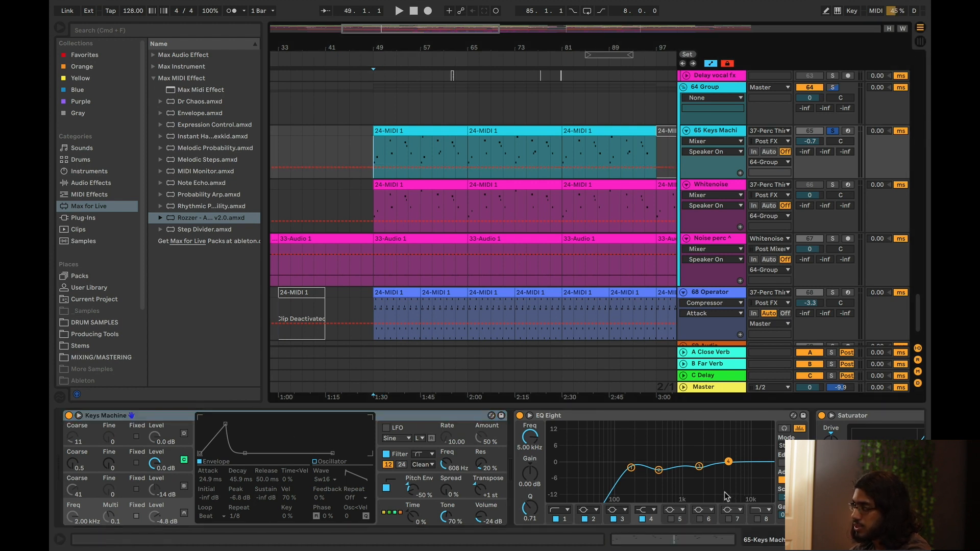
pyautogui.press('space')
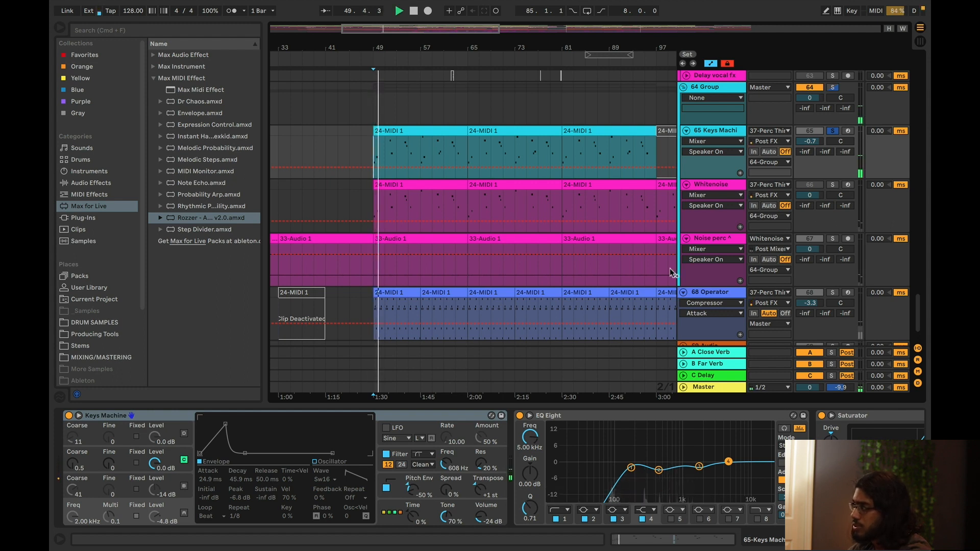
pyautogui.hscroll(1, 603, 448)
pyautogui.hscroll(5, 603, 442)
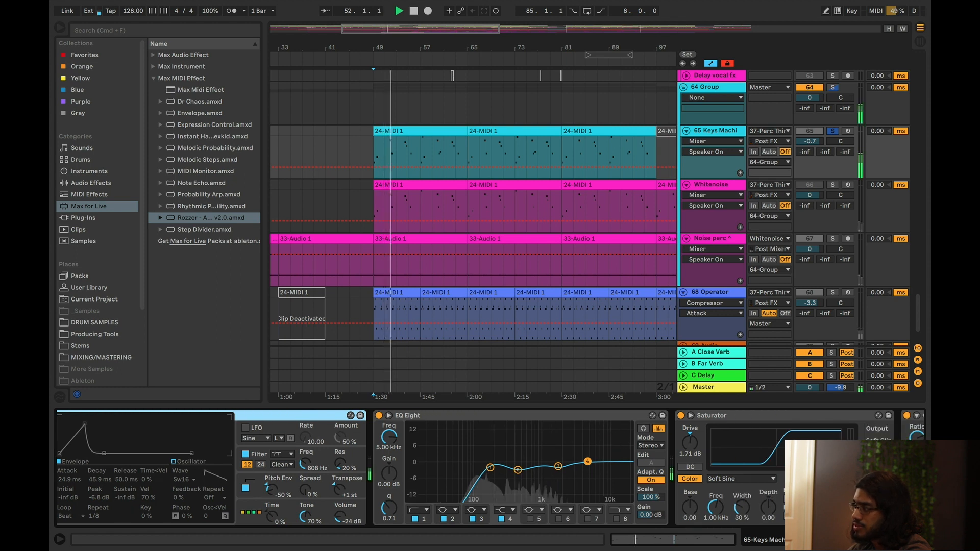
# - Examine EQ Eight bands 2 and 3, the Saturator and the Compressor in the Keys Machine effects chain during playback
pyautogui.click(517, 469)
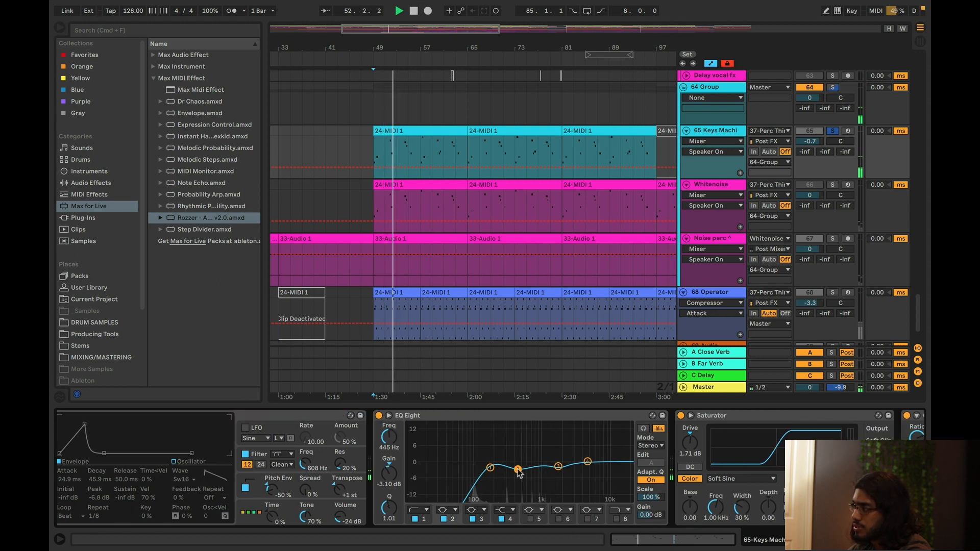
pyautogui.click(558, 467)
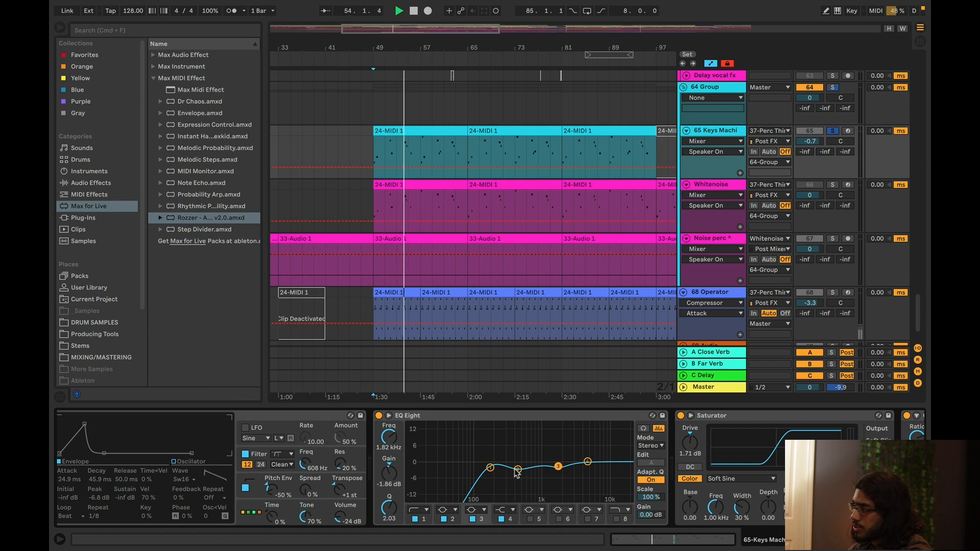
pyautogui.hscroll(10, 467, 452)
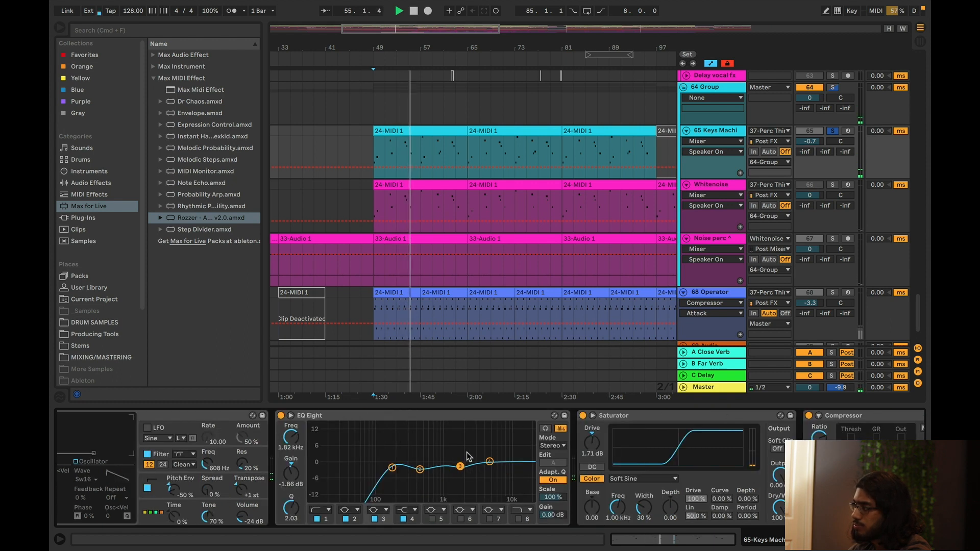
pyautogui.click(445, 423)
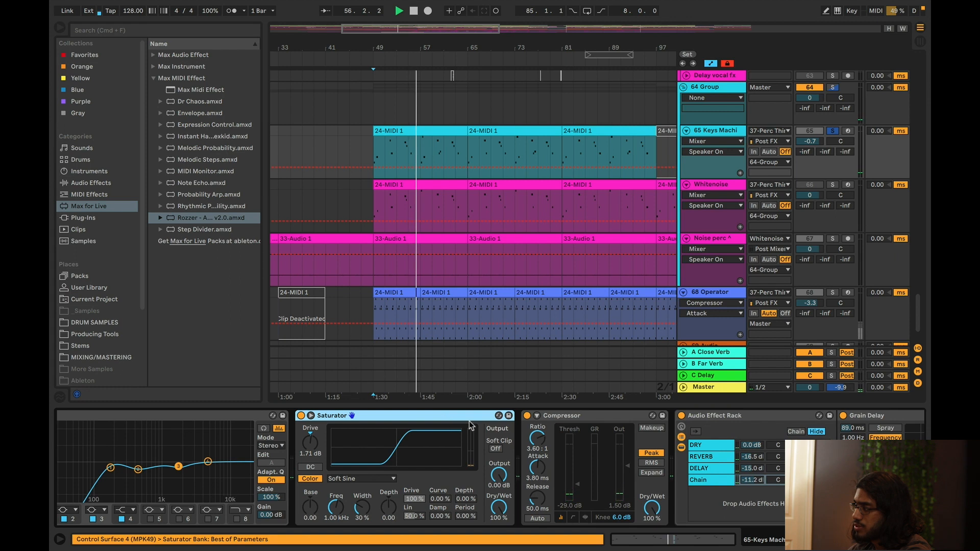
pyautogui.hscroll(5, 454, 421)
pyautogui.hscroll(5, 455, 420)
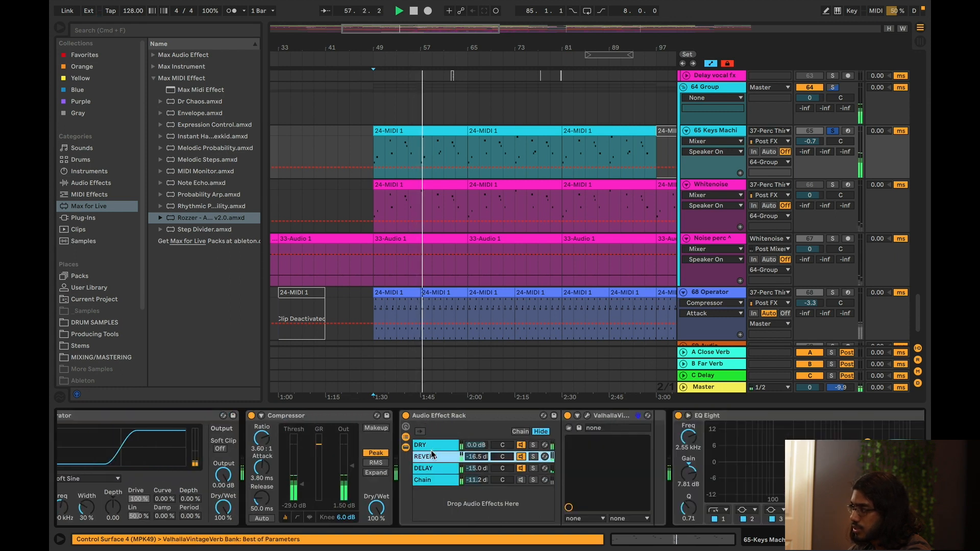
# - Inspect the REVERB and DELAY chains of the Audio Effect Rack, including the reverb's EQ Eight
pyautogui.click(434, 454)
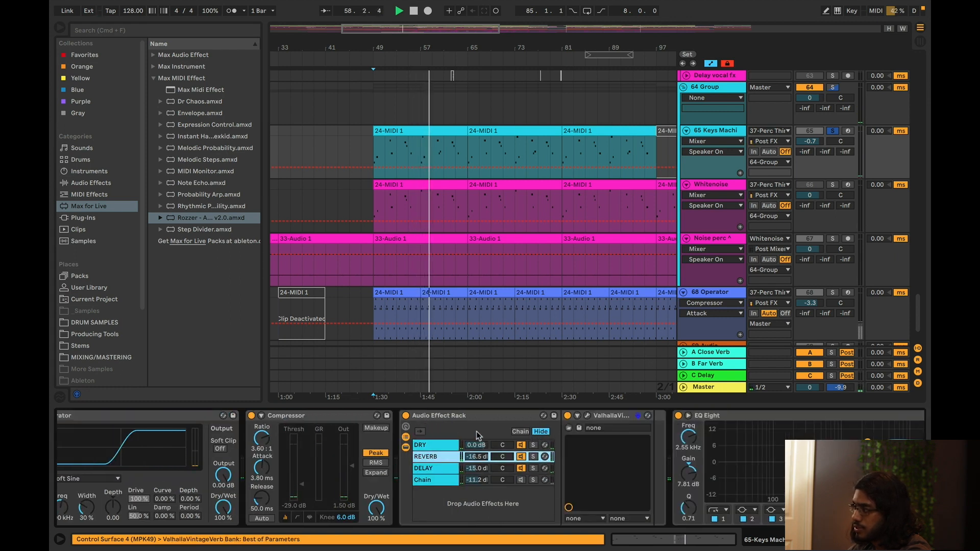
pyautogui.click(428, 419)
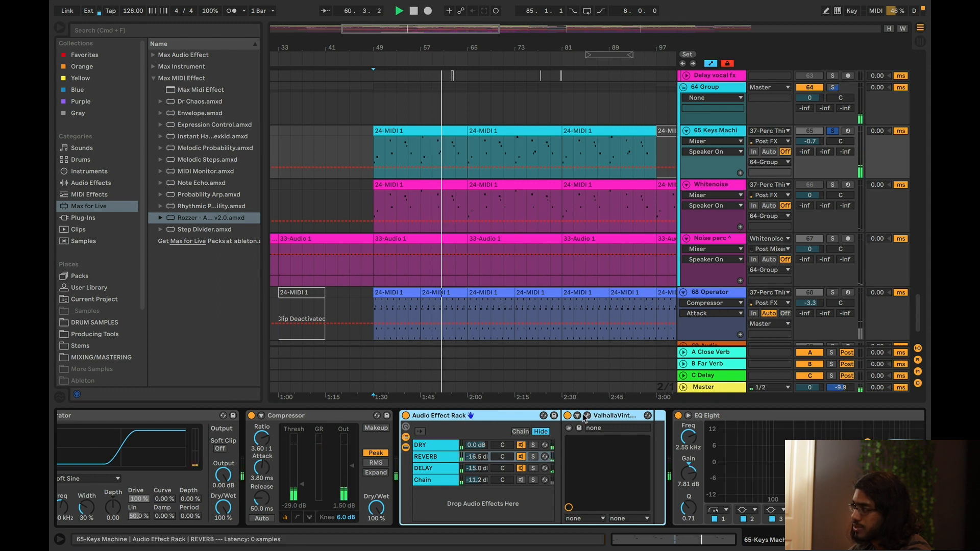
pyautogui.click(433, 469)
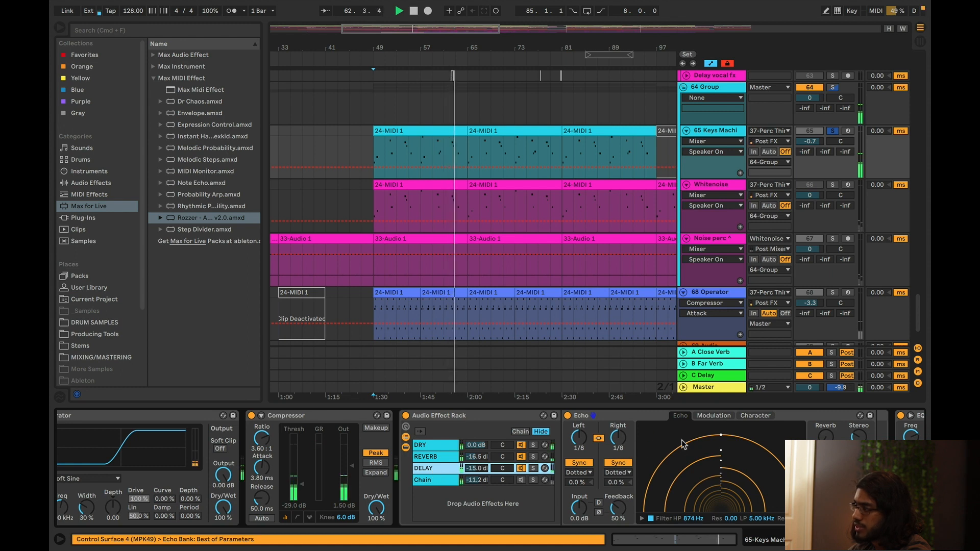
pyautogui.hscroll(5, 421, 477)
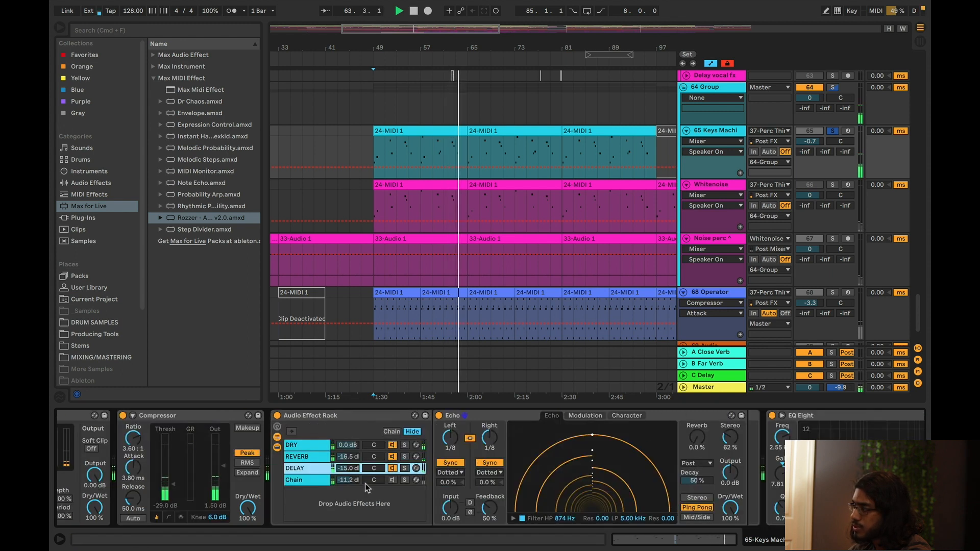
pyautogui.click(305, 455)
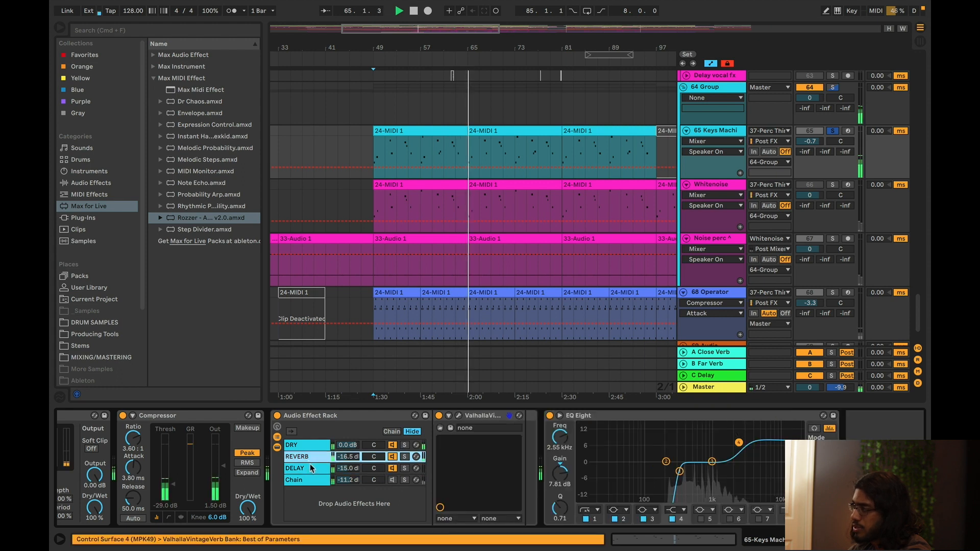
pyautogui.click(691, 417)
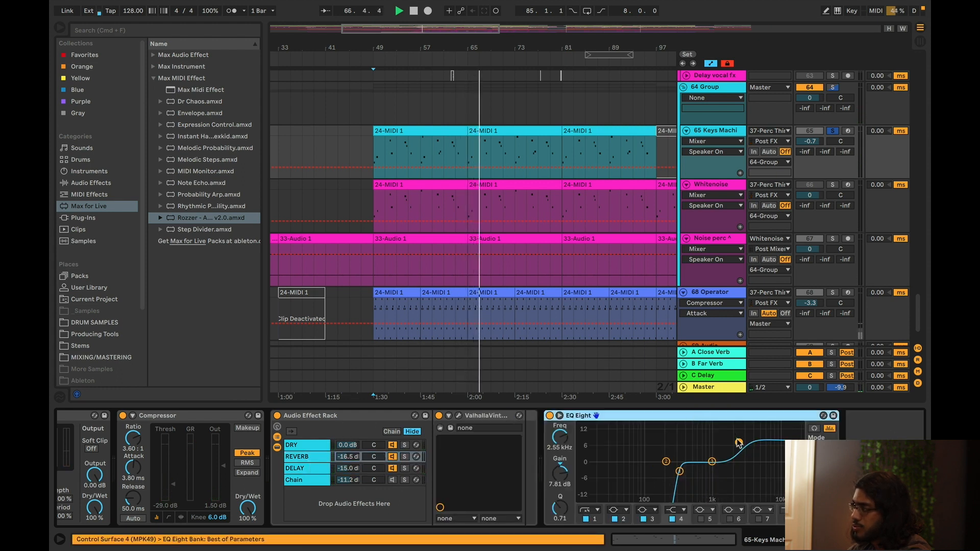
# - Show the notes of the first Keys Machine clip in an enlarged piano roll
pyautogui.doubleClick(401, 158)
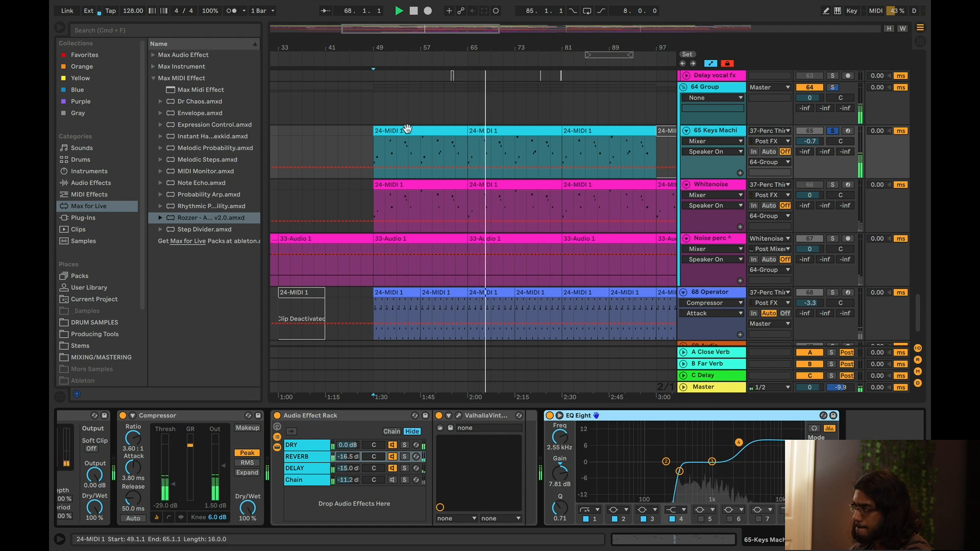
pyautogui.click(521, 404)
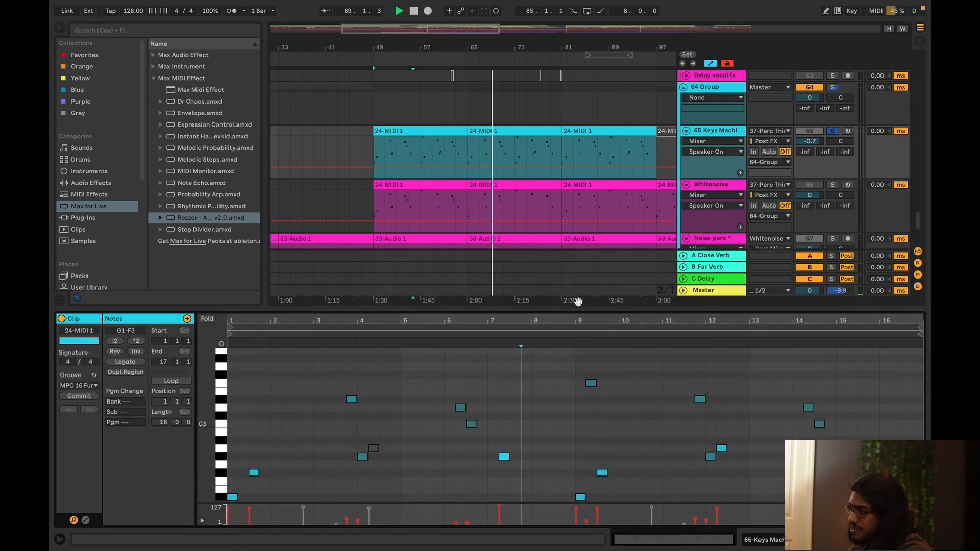
pyautogui.moveTo(568, 295); pyautogui.dragTo(569, 206)
pyautogui.click(333, 458)
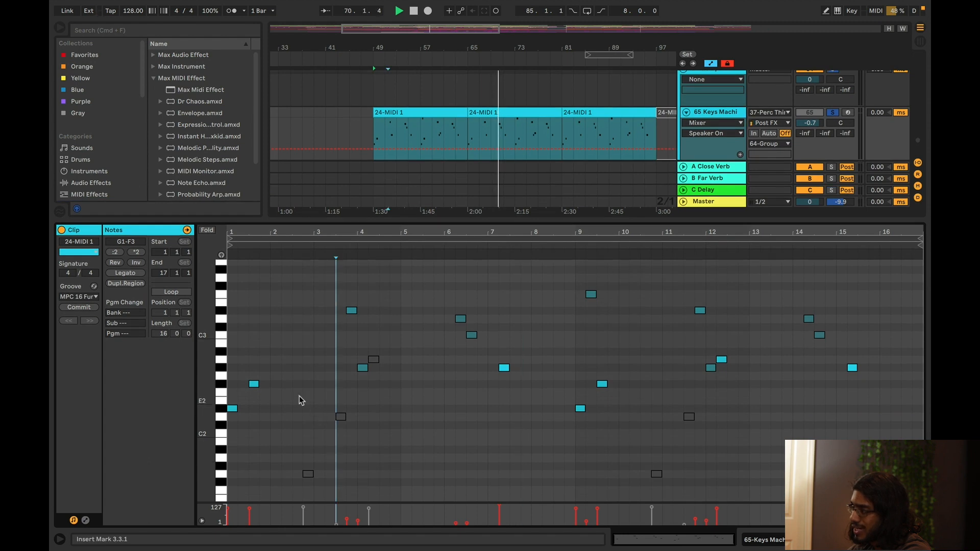
# - Select the Keys Machine clip's melody notes individually, from D#2 and F#2 in bar 1 to G#2 in bar 7
pyautogui.click(233, 408)
pyautogui.click(253, 384)
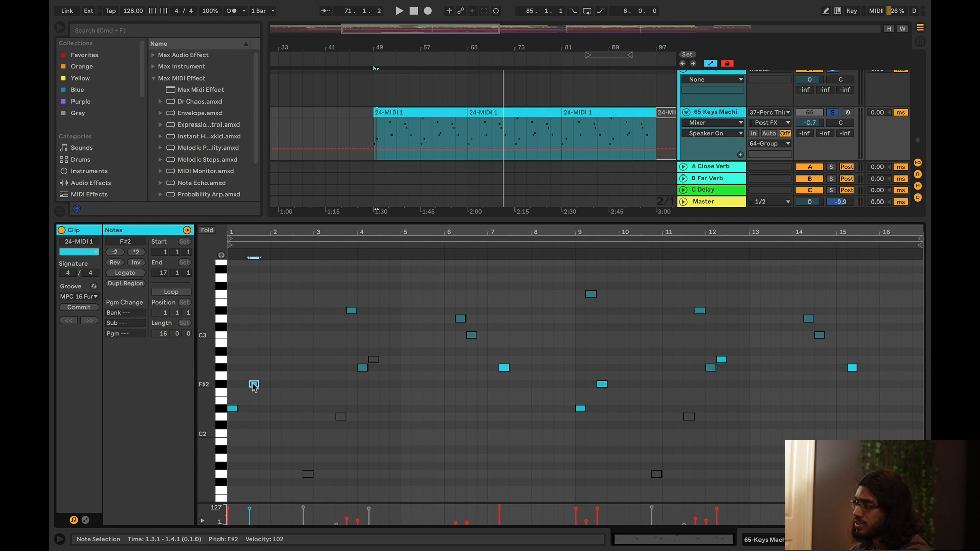
pyautogui.click(233, 409)
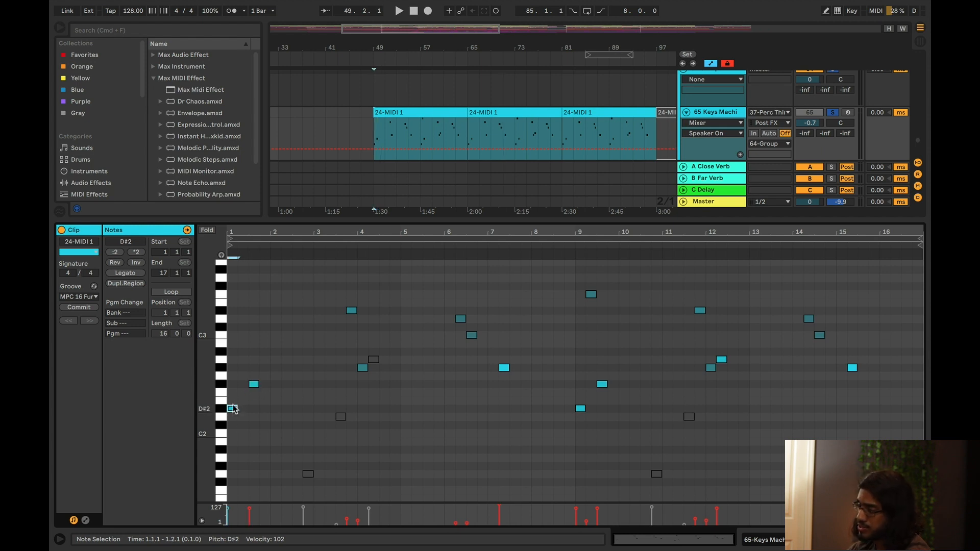
pyautogui.click(254, 384)
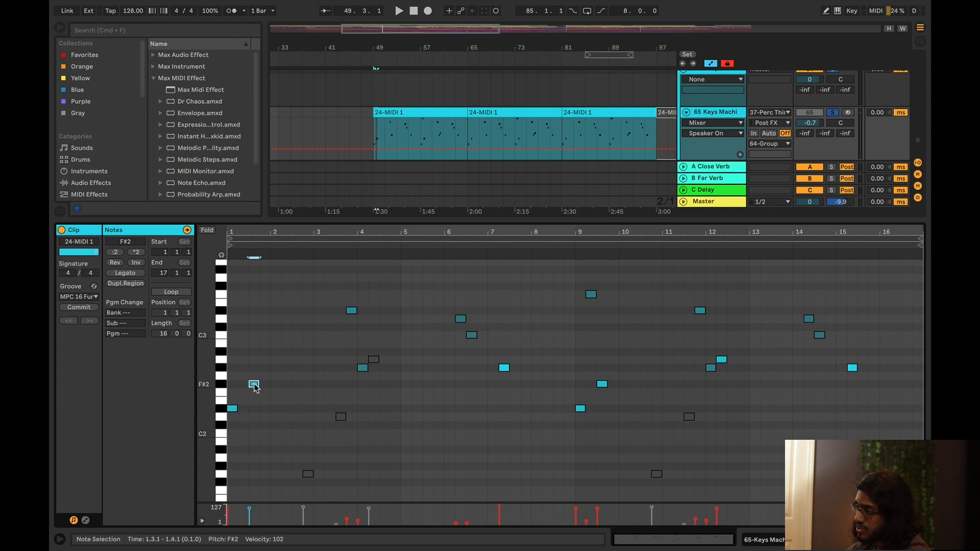
pyautogui.click(363, 368)
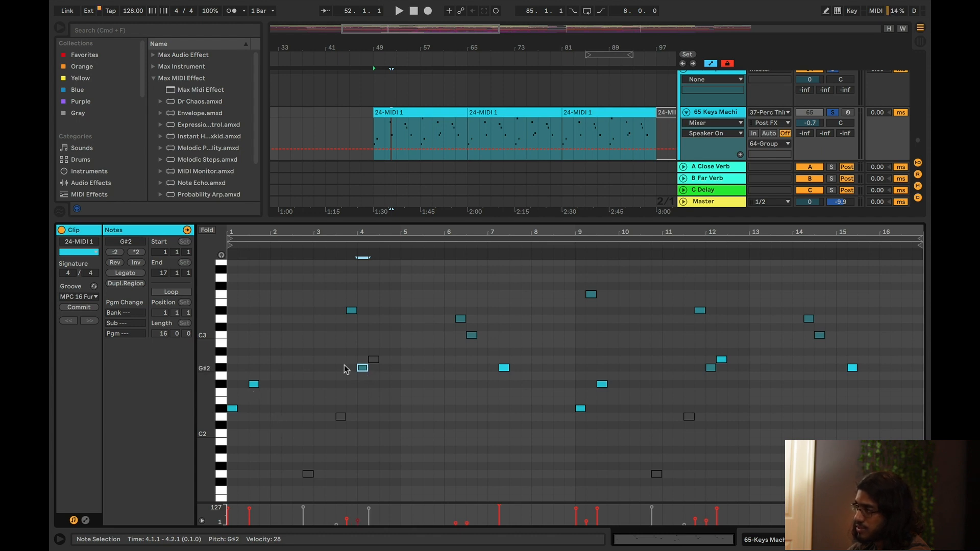
pyautogui.click(351, 311)
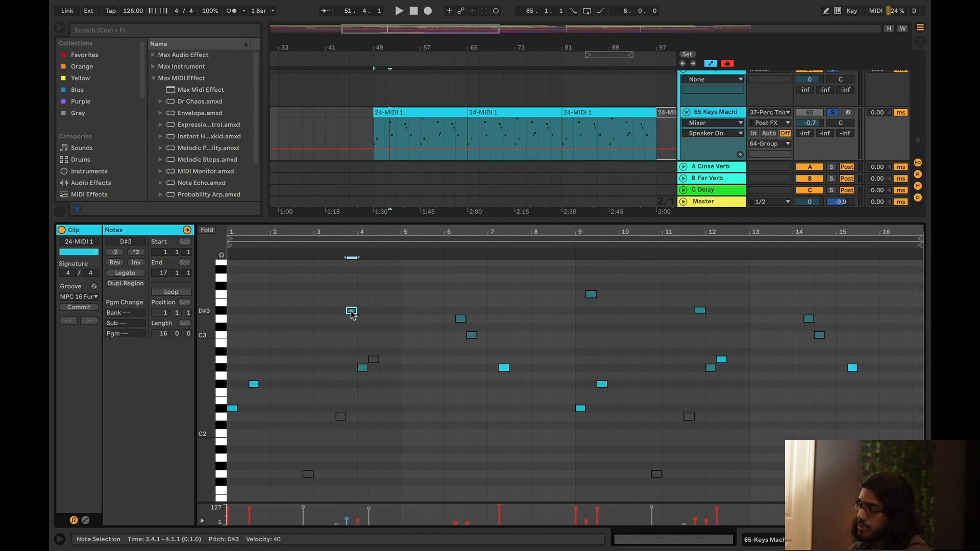
pyautogui.click(460, 319)
pyautogui.click(471, 337)
pyautogui.click(504, 368)
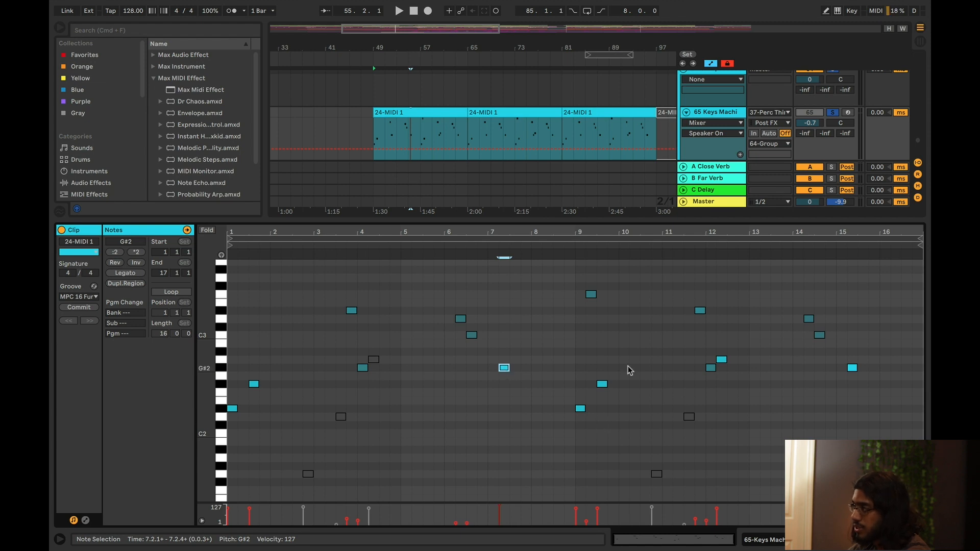
# - Hide the Keys Machine clip's notes and return to the Fifths and Deep pad tracks in the arrangement
pyautogui.moveTo(427, 220); pyautogui.dragTo(427, 528)
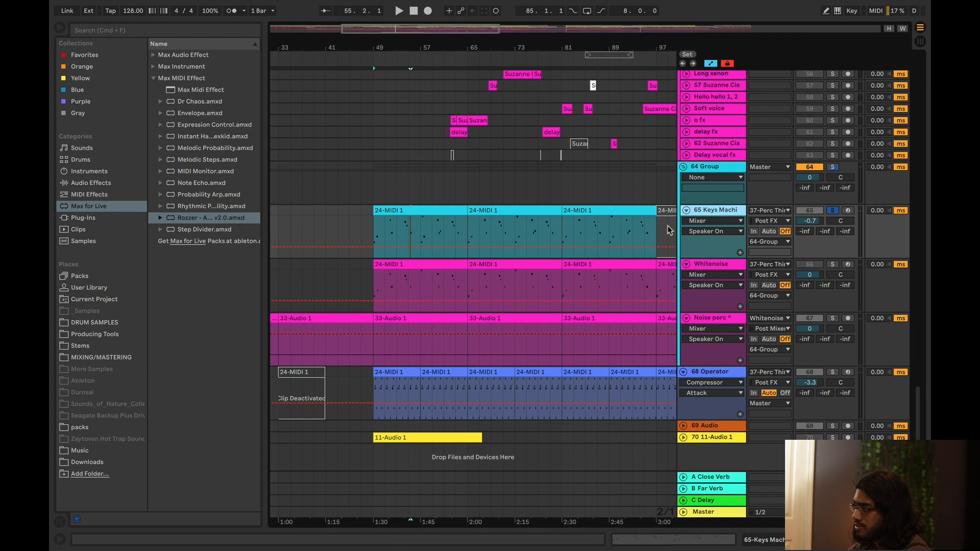
pyautogui.scroll(10, 619, 249)
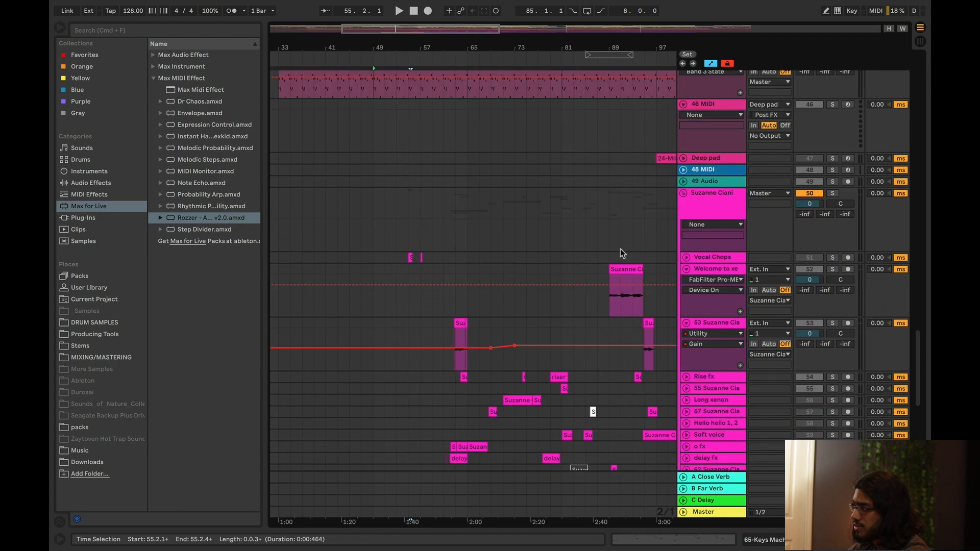
pyautogui.scroll(4, 619, 249)
# - Show the Deep pad clip starting at bar 65 in an enlarged piano roll and examine its notes
pyautogui.click(645, 178)
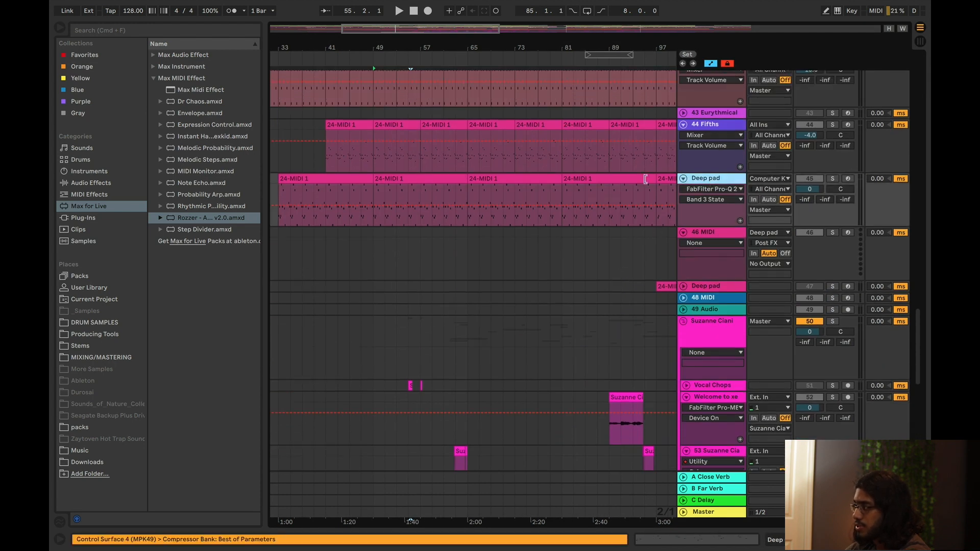
pyautogui.doubleClick(500, 178)
pyautogui.moveTo(568, 406); pyautogui.dragTo(516, 216)
pyautogui.moveTo(198, 367); pyautogui.dragTo(257, 380)
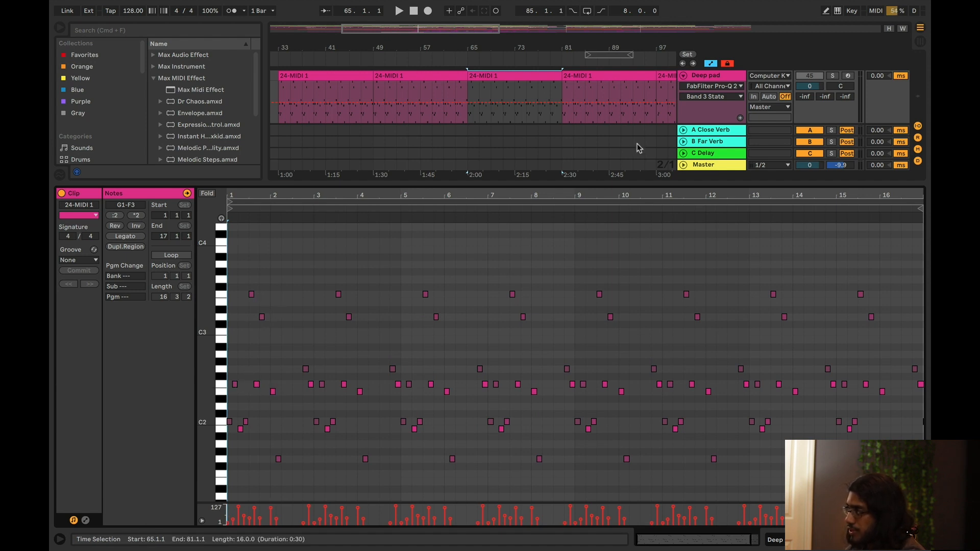
pyautogui.click(276, 424)
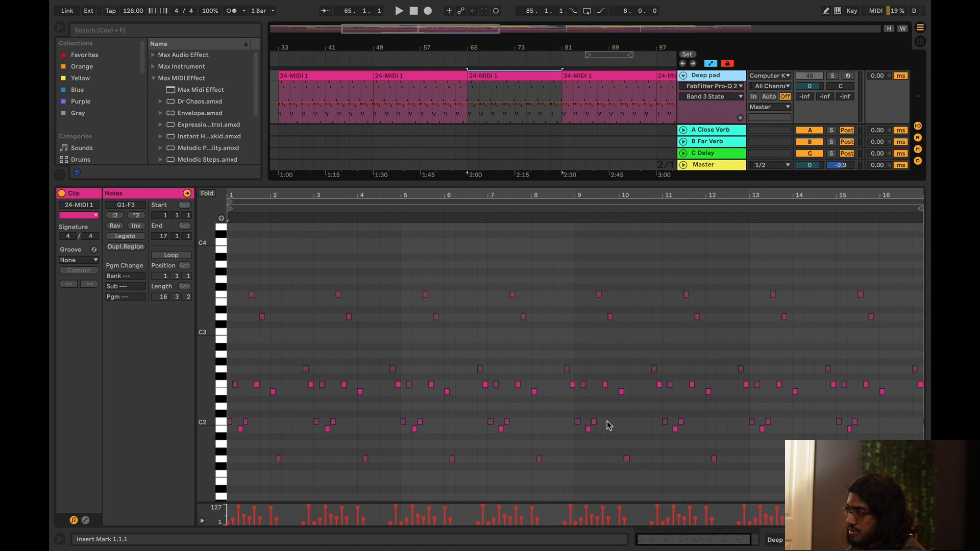
# - Select the Deep pad clip's B1 note in bar 1 and shrink the piano roll back to a small height
pyautogui.scroll(3, 240, 423)
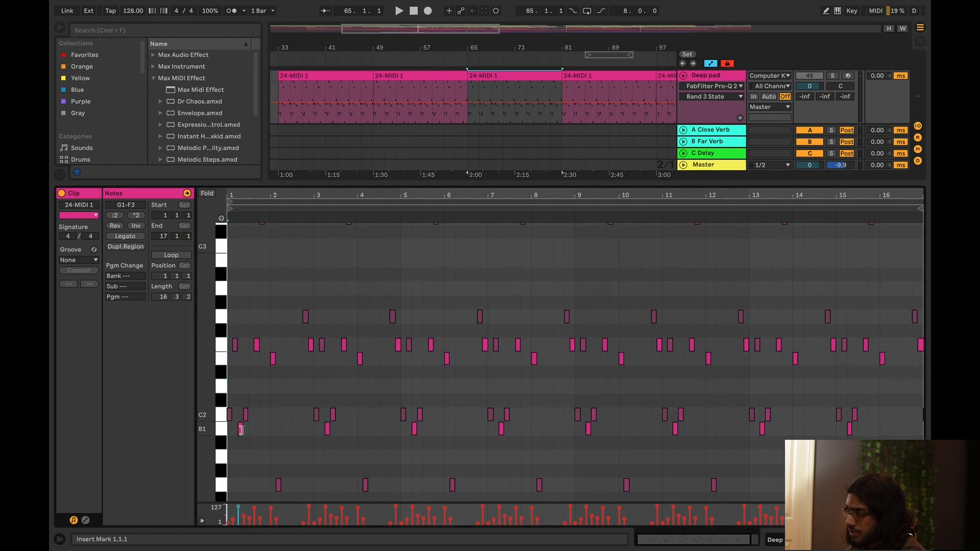
pyautogui.click(240, 424)
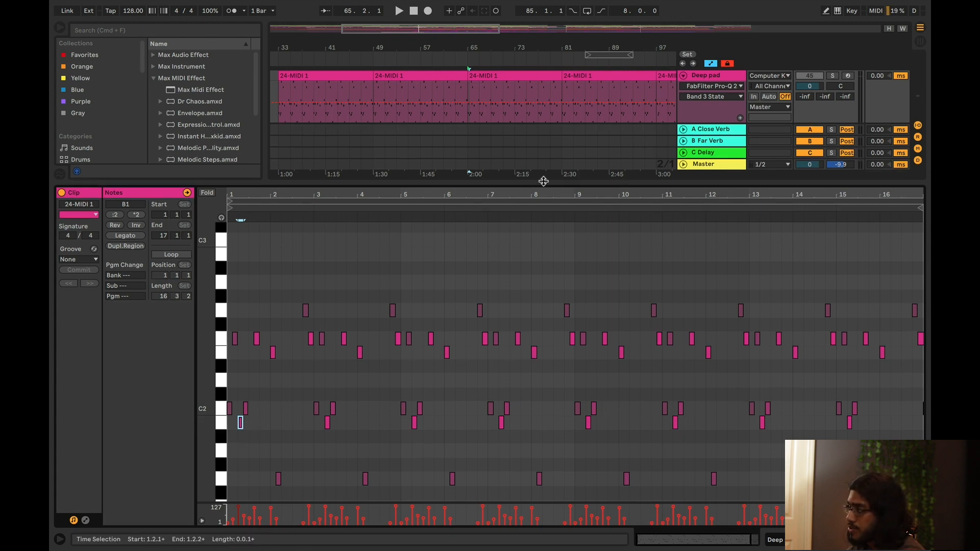
pyautogui.moveTo(545, 184); pyautogui.dragTo(547, 407)
# - Go to the Keys Machine track in 64 Group, turn off its solo and hide its device chain
pyautogui.scroll(-5, 530, 136)
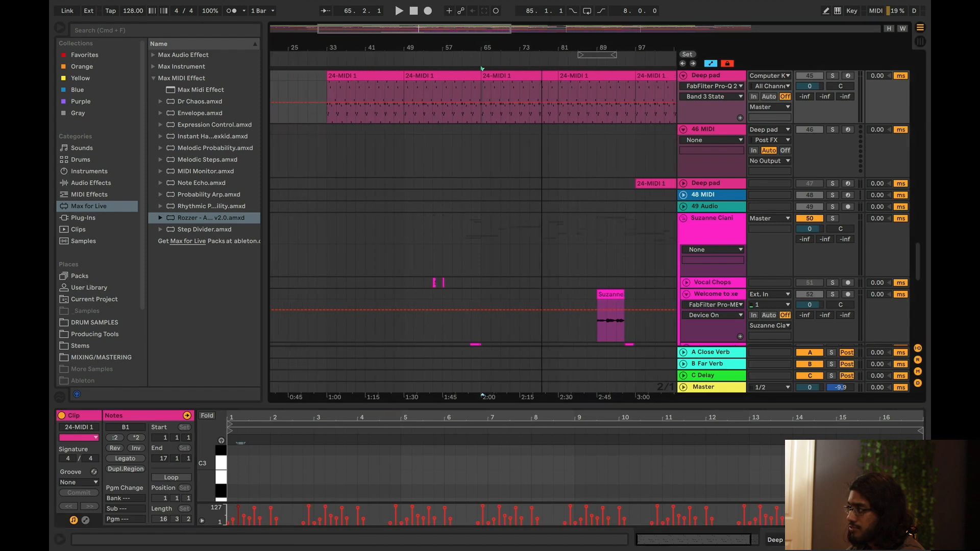
pyautogui.moveTo(440, 32); pyautogui.dragTo(386, 22)
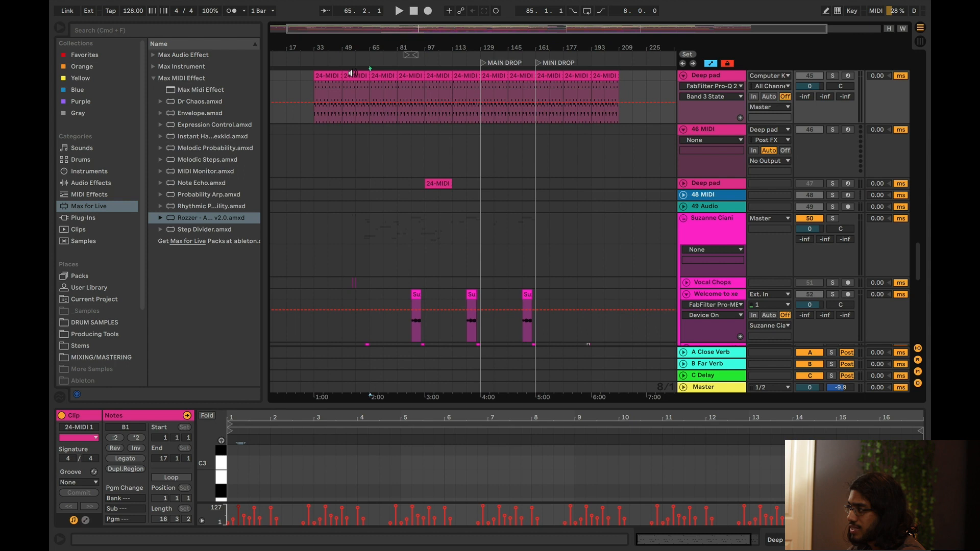
pyautogui.scroll(-5, 490, 282)
pyautogui.scroll(-8, 485, 275)
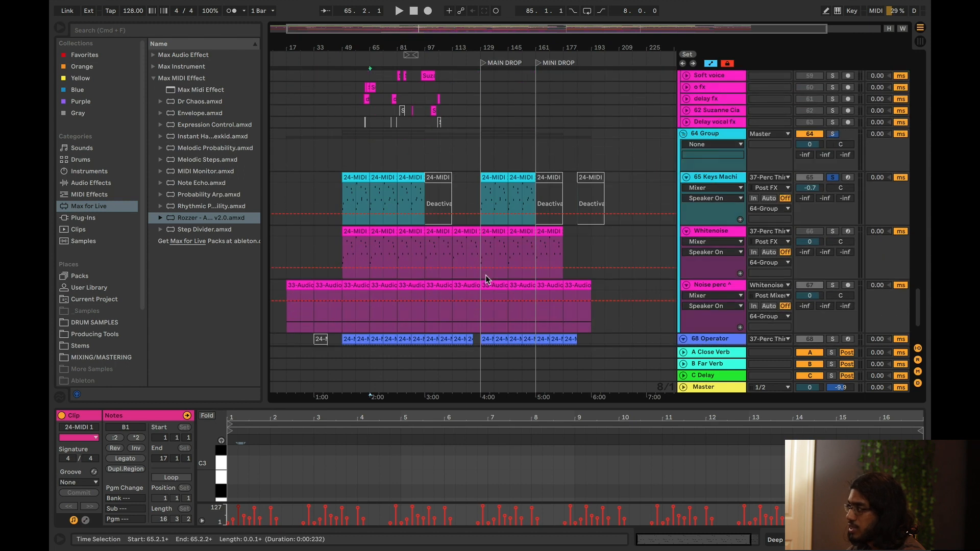
pyautogui.click(715, 177)
pyautogui.moveTo(390, 32); pyautogui.dragTo(390, 35)
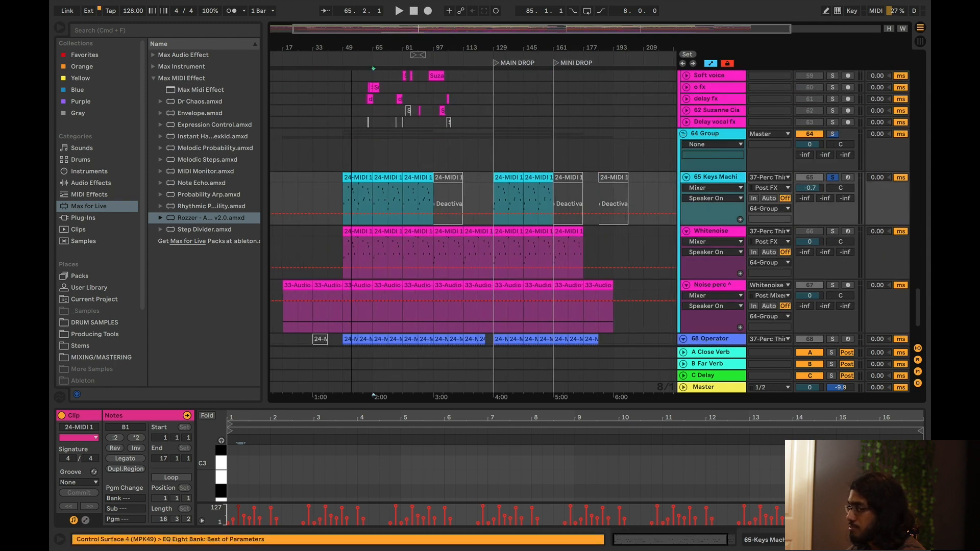
pyautogui.click(832, 178)
pyautogui.click(692, 152)
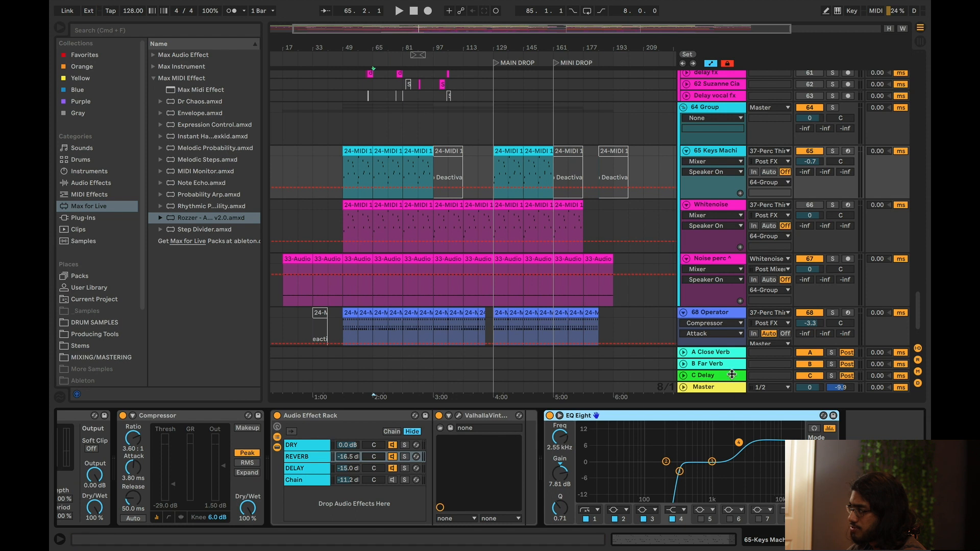
pyautogui.moveTo(737, 406); pyautogui.dragTo(700, 549)
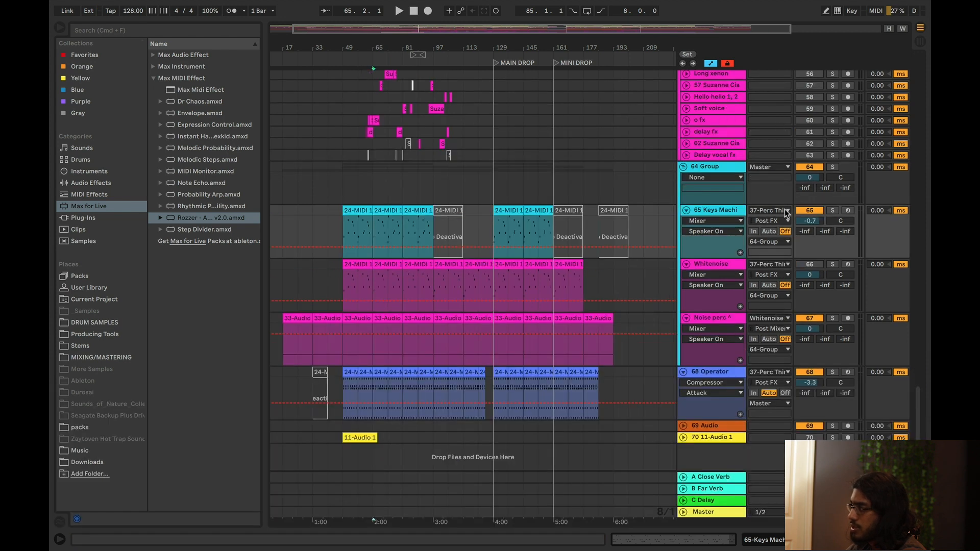
# - Solo the Whitenoise track and play it from bar 49
pyautogui.click(831, 265)
pyautogui.moveTo(345, 25); pyautogui.dragTo(350, 76)
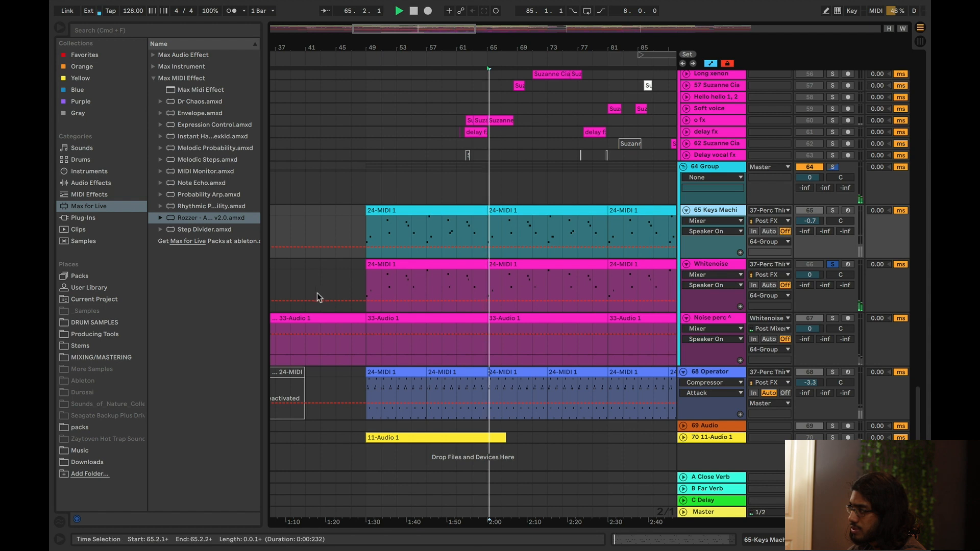
pyautogui.click(370, 277)
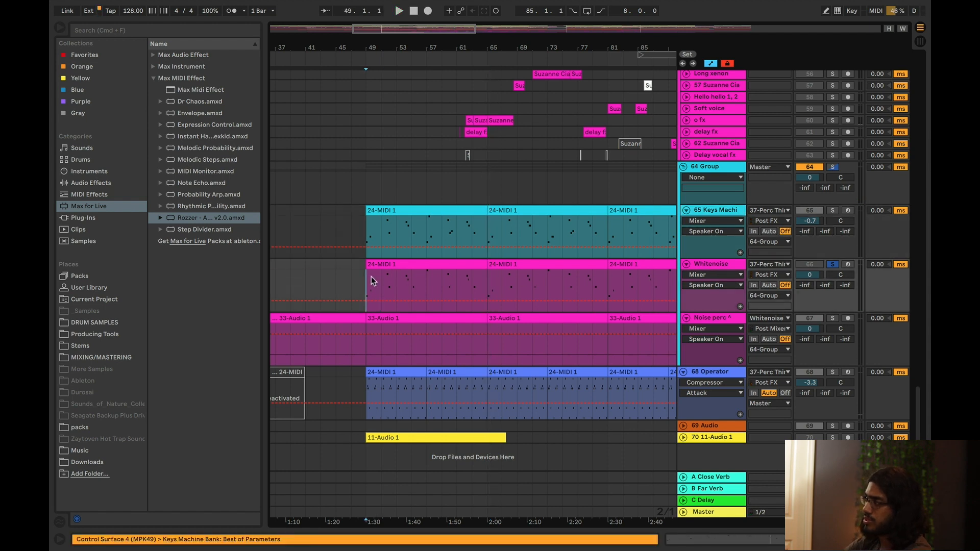
pyautogui.press('space')
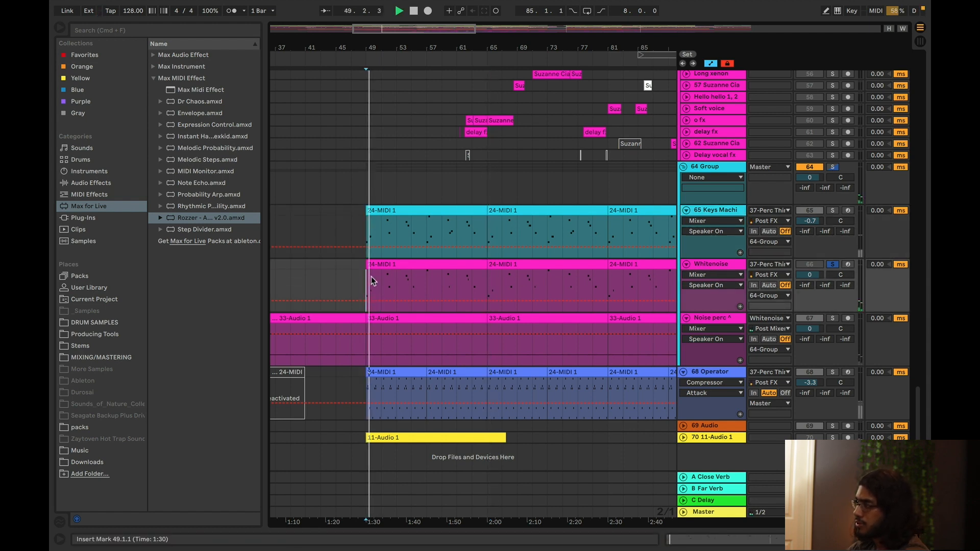
pyautogui.click(392, 278)
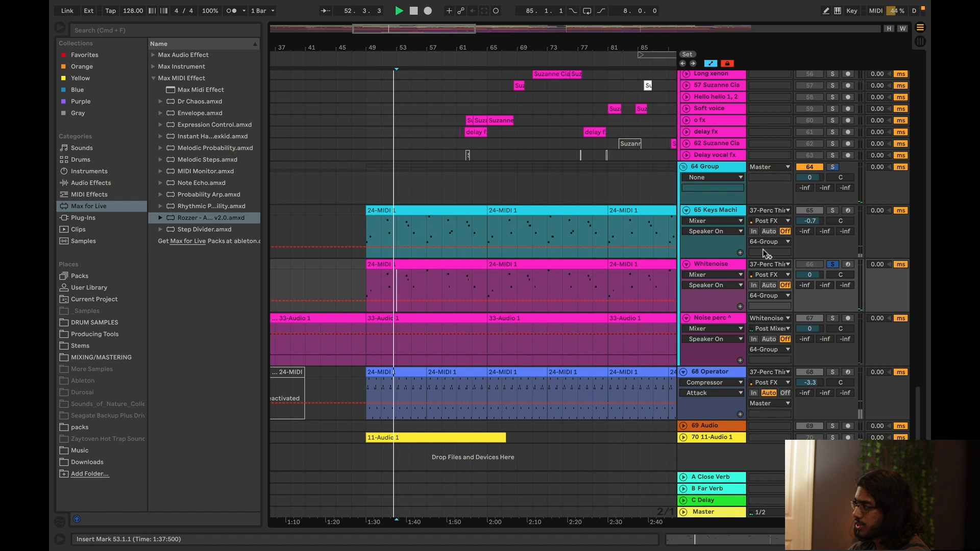
# - Play the Keys Machine and Whitenoise tracks soloed together from bar 49, and clear both solos
pyautogui.click(830, 212)
pyautogui.click(362, 225)
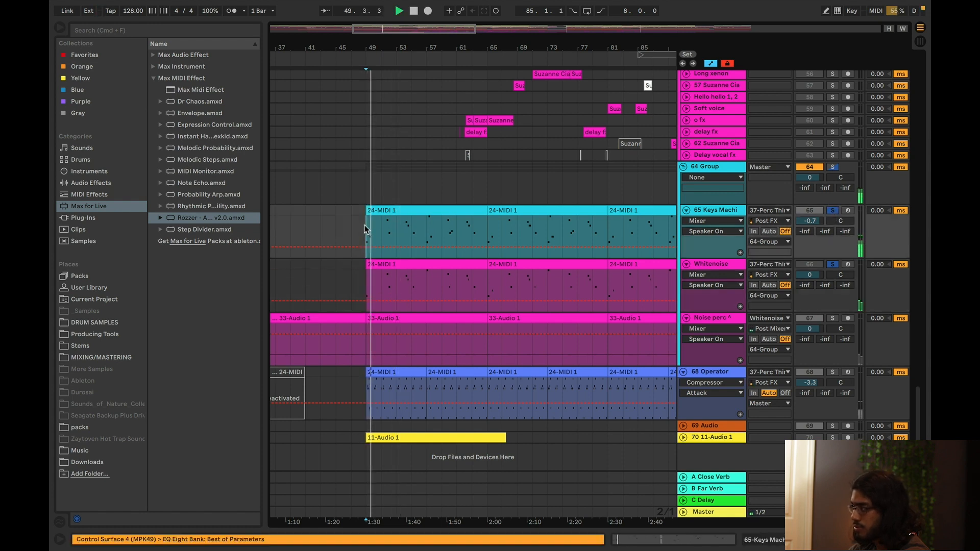
pyautogui.moveTo(350, 57); pyautogui.dragTo(350, 86)
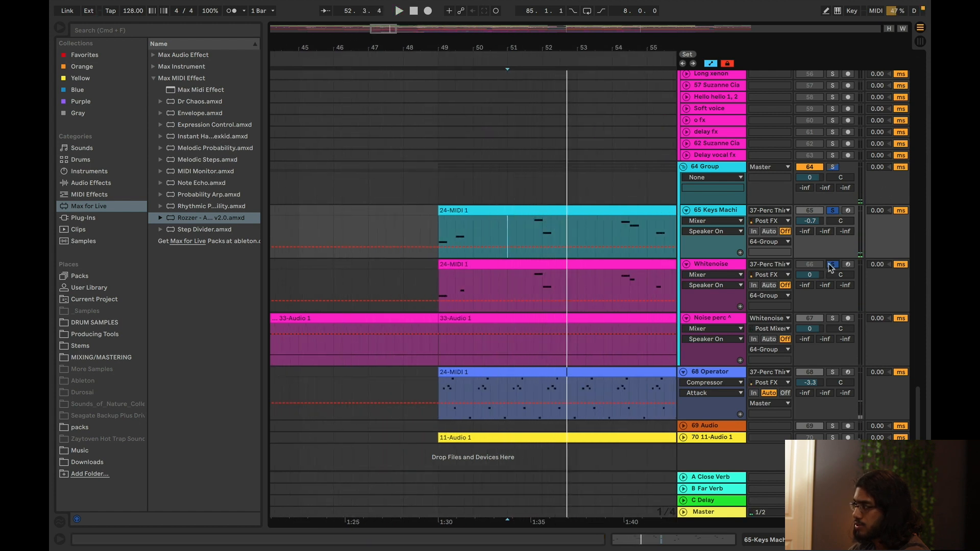
pyautogui.click(834, 211)
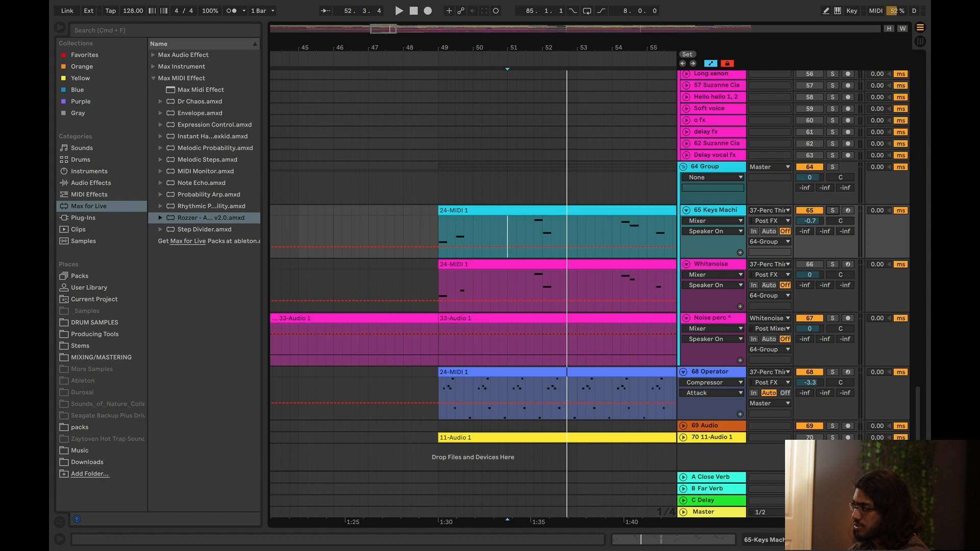
# - Solo the 68 Operator track, play it from bar 49 and show its device chain
pyautogui.scroll(-5, 370, 204)
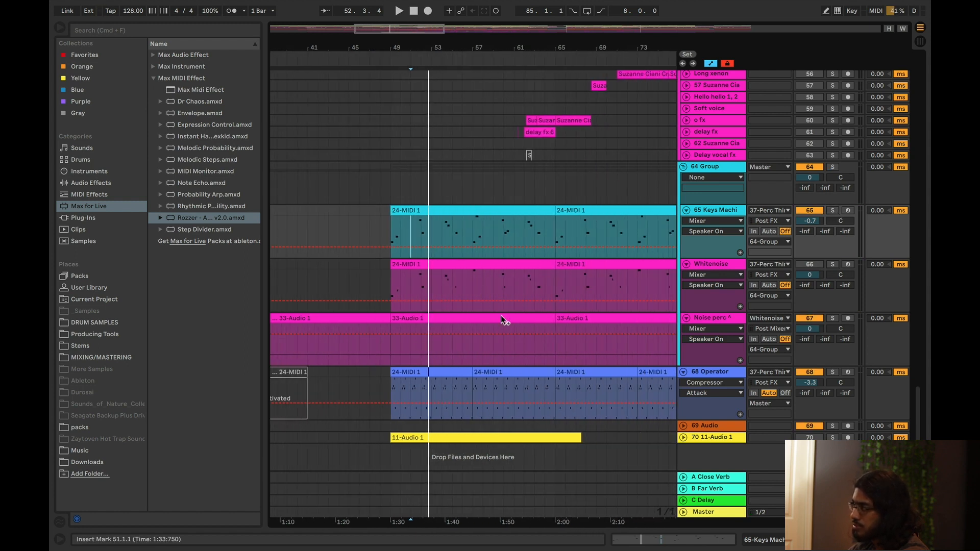
pyautogui.moveTo(406, 26); pyautogui.dragTo(409, 28)
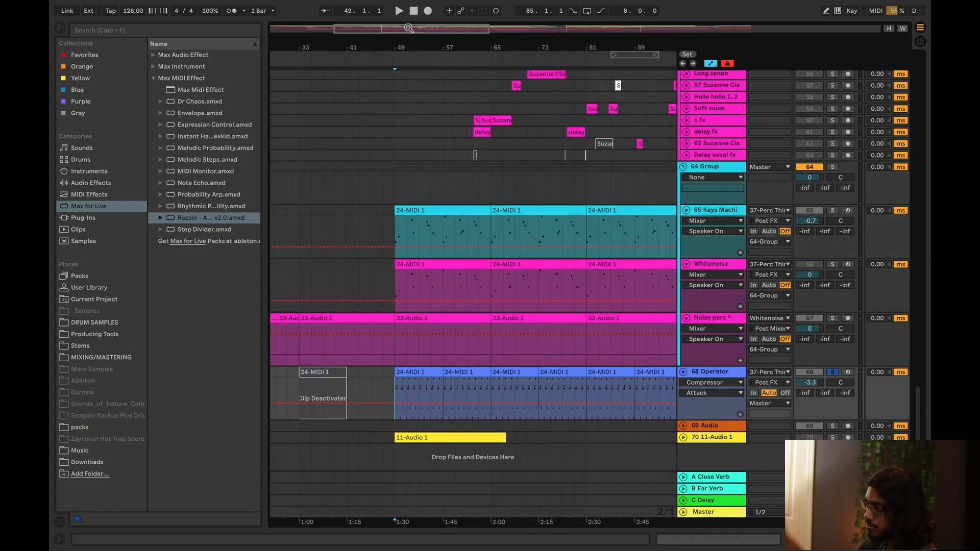
pyautogui.press('space')
pyautogui.doubleClick(728, 378)
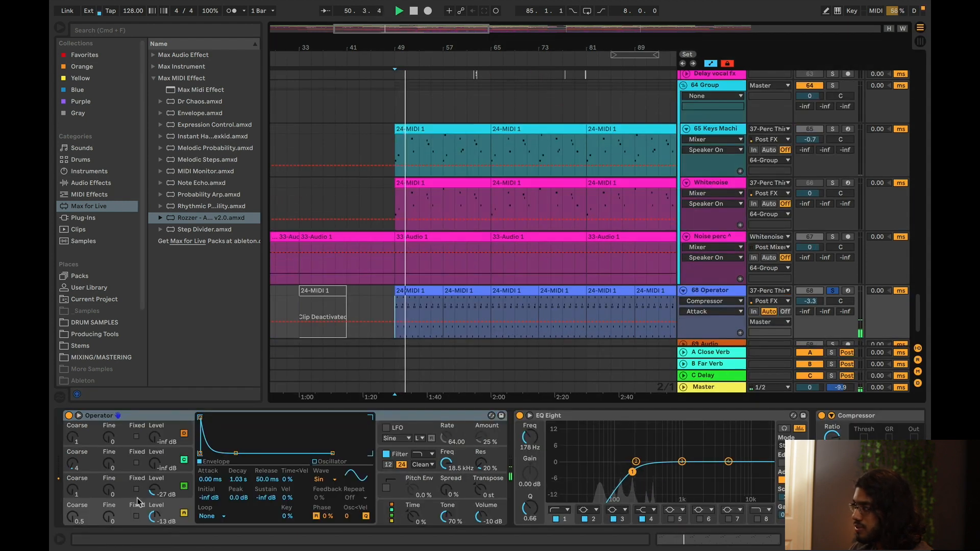
# - Examine the envelopes and levels of Operator's oscillators A and B during playback
pyautogui.click(122, 512)
pyautogui.click(153, 516)
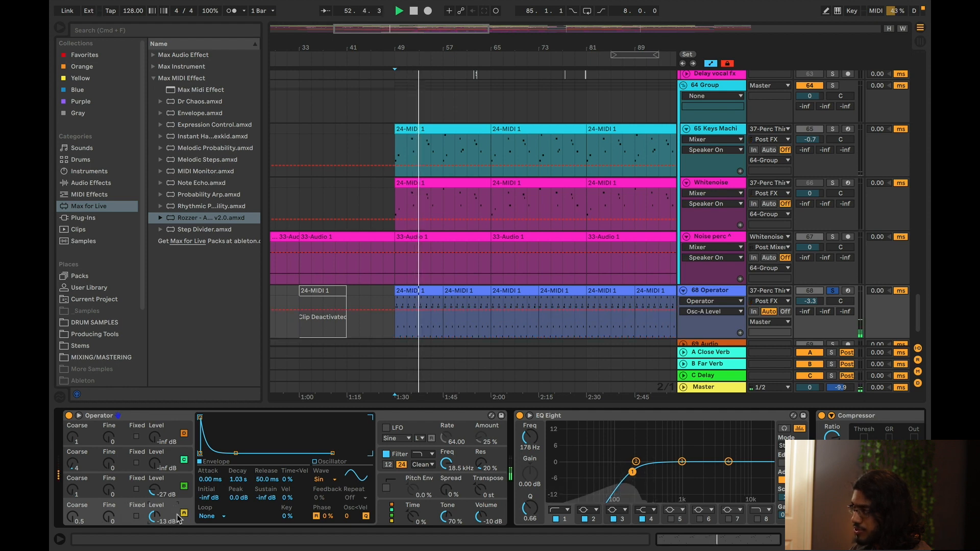
pyautogui.click(120, 485)
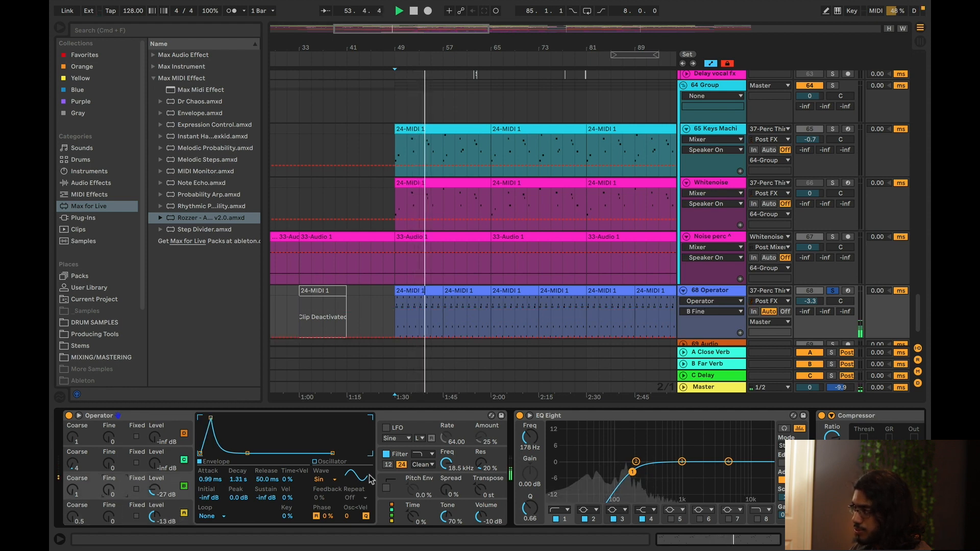
pyautogui.click(155, 493)
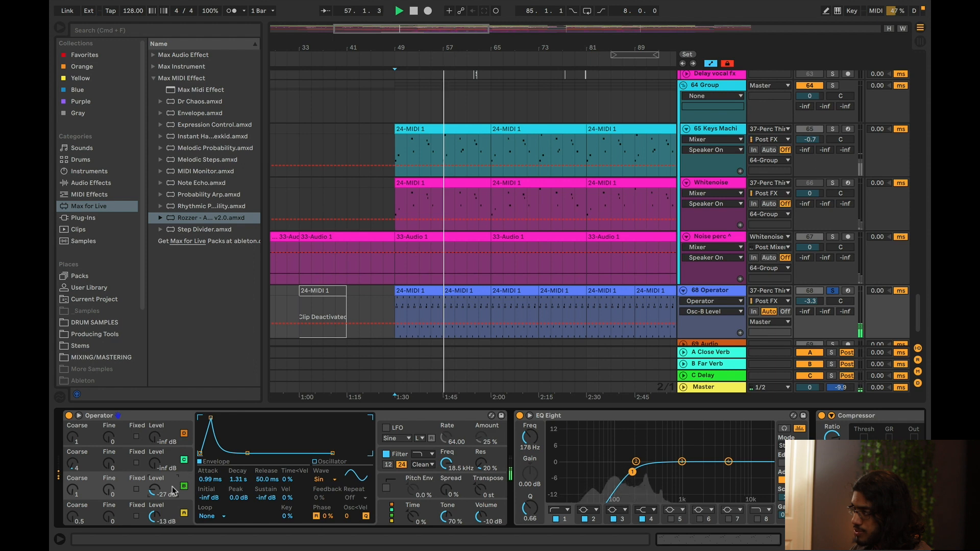
pyautogui.click(154, 517)
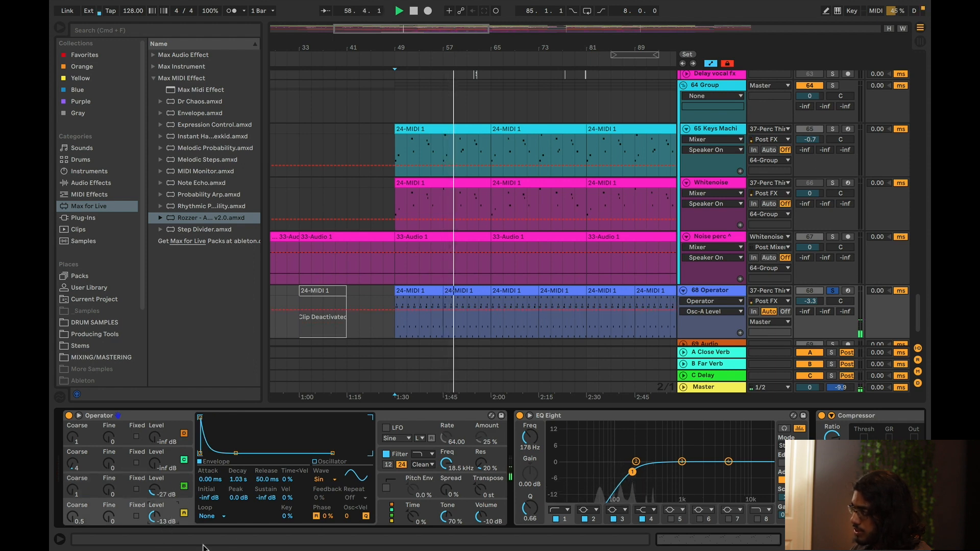
pyautogui.click(172, 486)
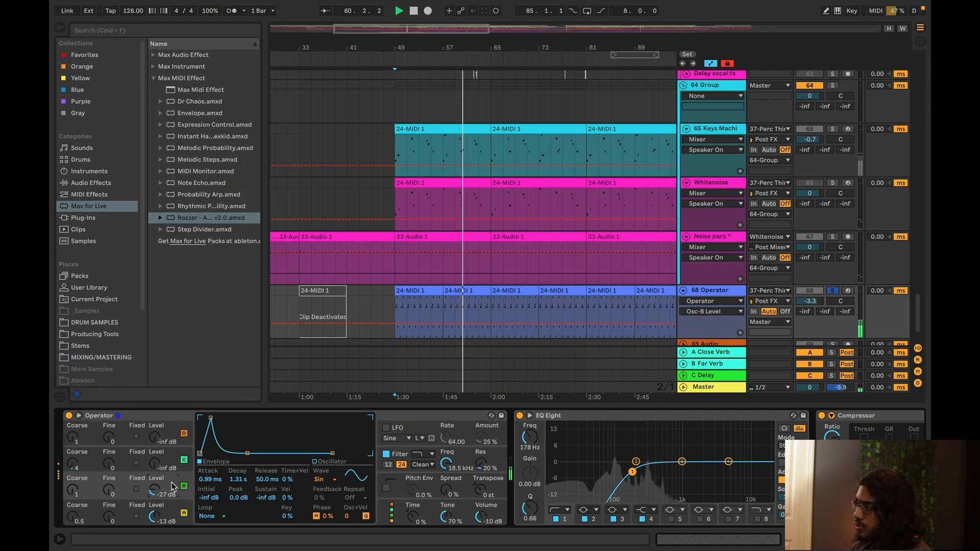
# - Turn off the 68 Operator track's solo, stop playback and hide the device chain
pyautogui.scroll(-2, 512, 248)
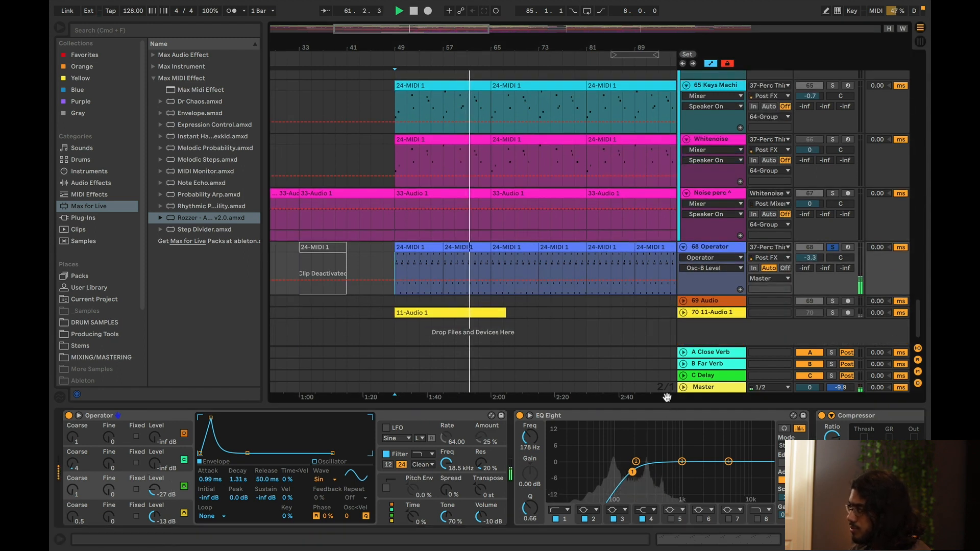
pyautogui.moveTo(602, 30); pyautogui.dragTo(594, 27)
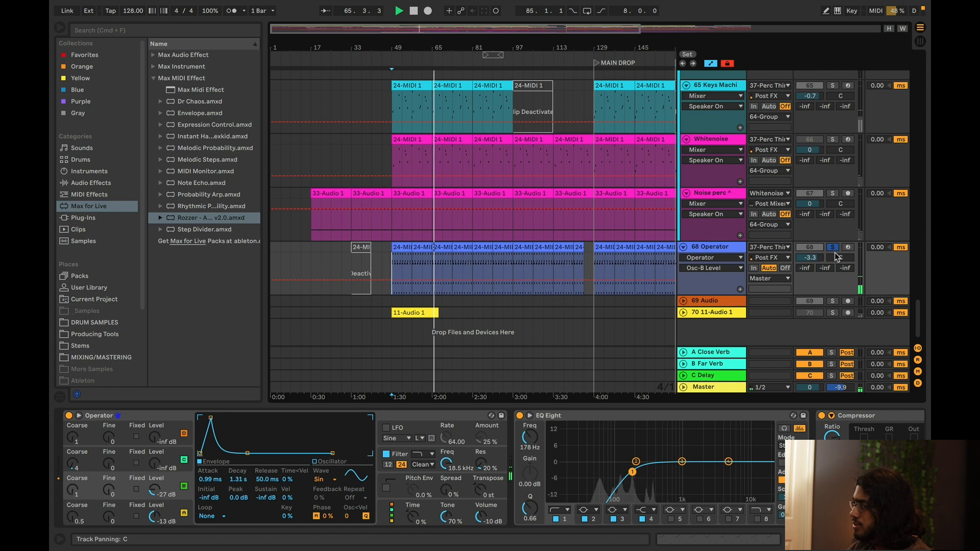
pyautogui.scroll(-3, 473, 225)
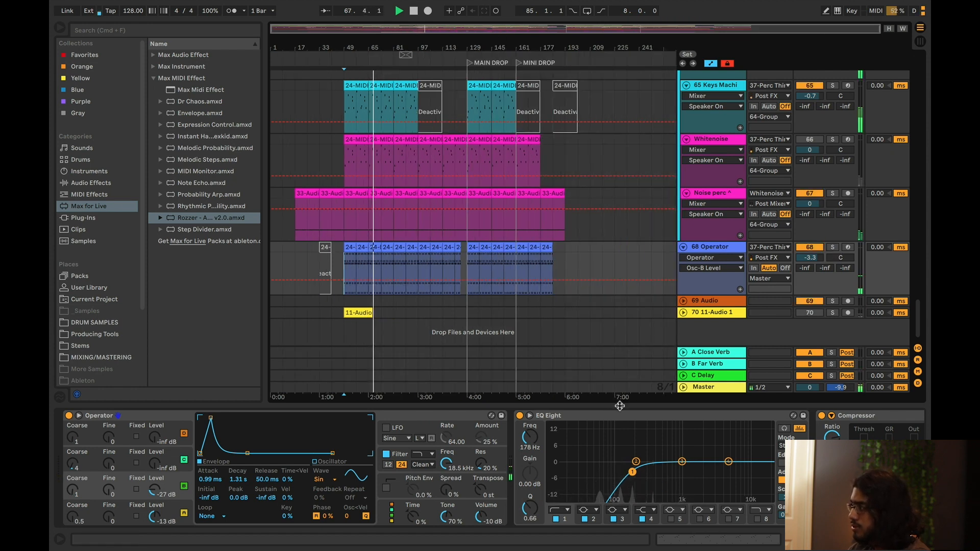
pyautogui.press('super+alt+l')
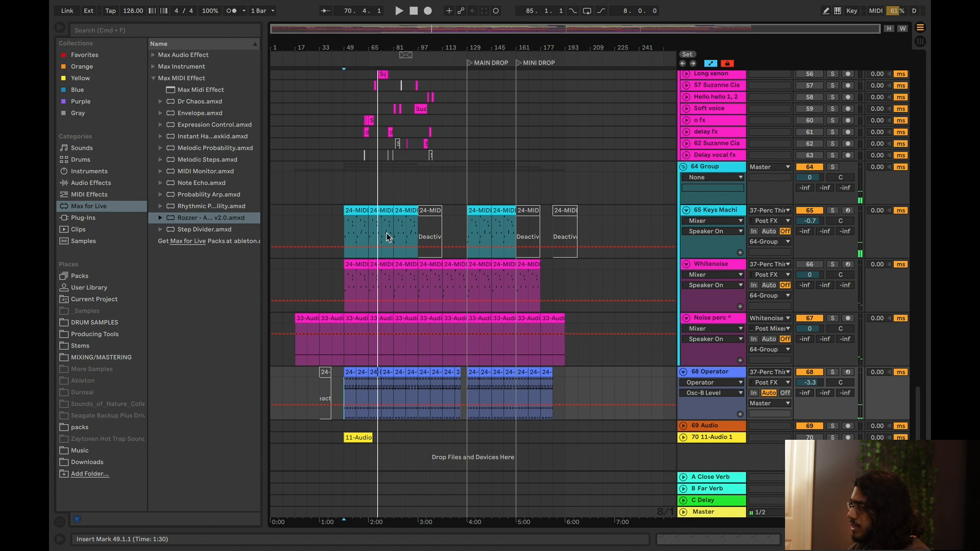
# - Look through the arrangement's tracks and show the device chain of the 39 DX7 V track
pyautogui.scroll(10, 387, 236)
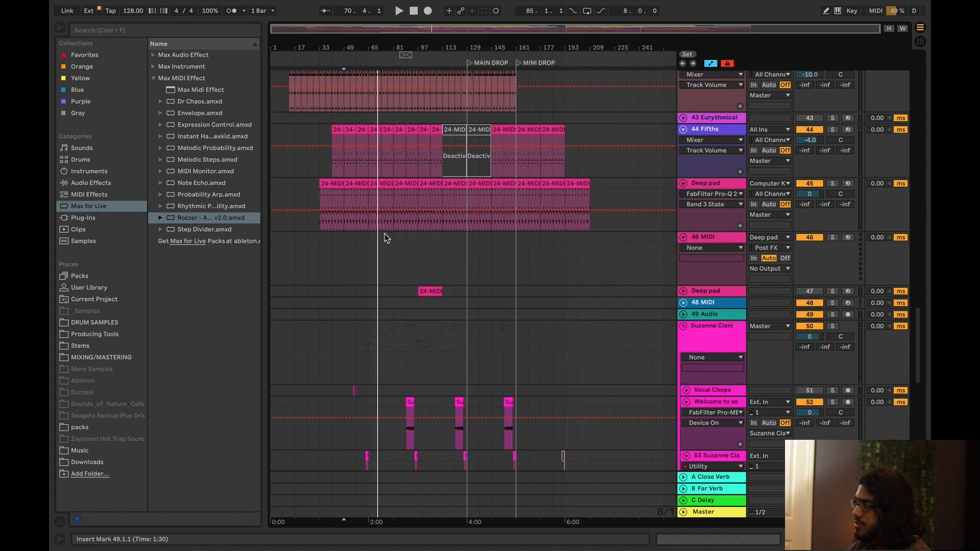
pyautogui.scroll(8, 385, 238)
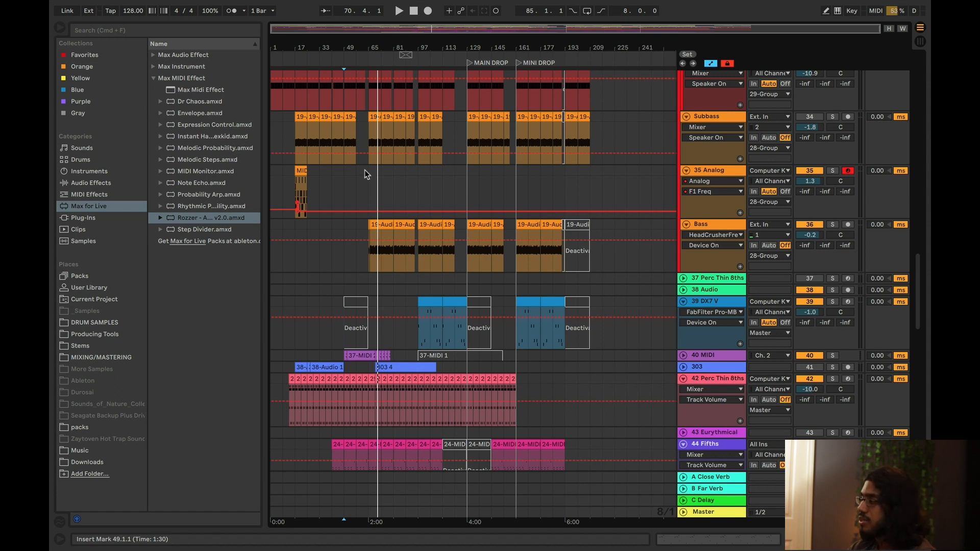
pyautogui.scroll(-15, 373, 291)
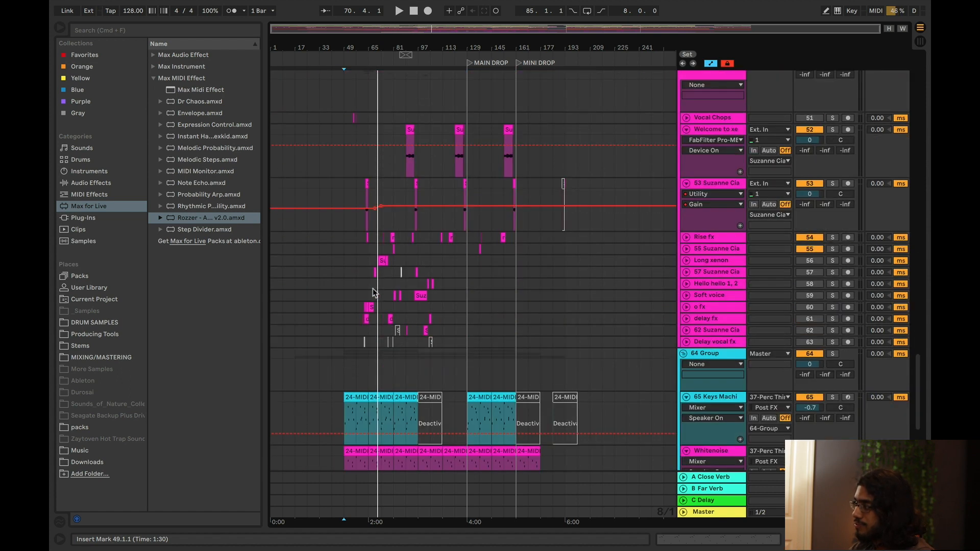
pyautogui.scroll(-2, 394, 381)
pyautogui.doubleClick(402, 371)
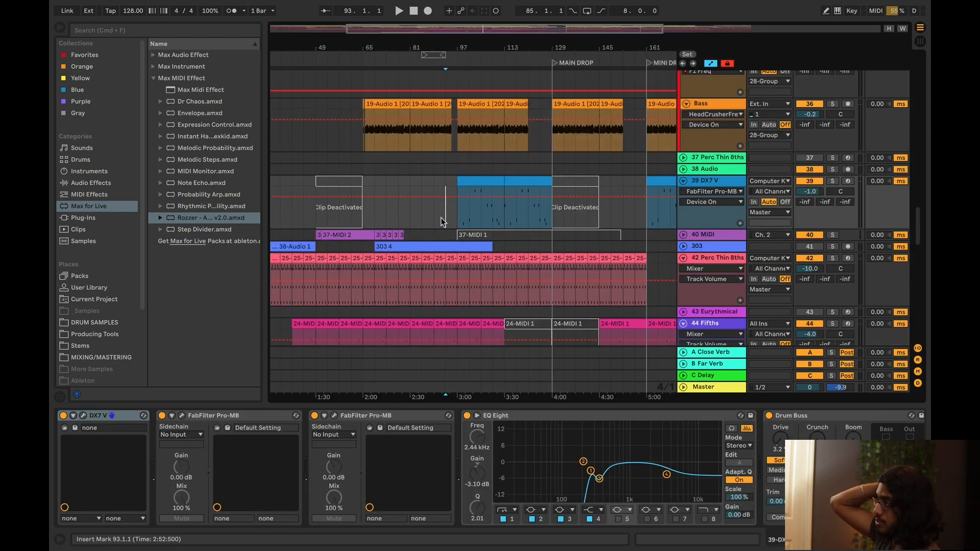
# - Solo the 39 DX7 V track and play its clip from bar 97
pyautogui.click(459, 202)
pyautogui.moveTo(497, 31); pyautogui.dragTo(401, 221)
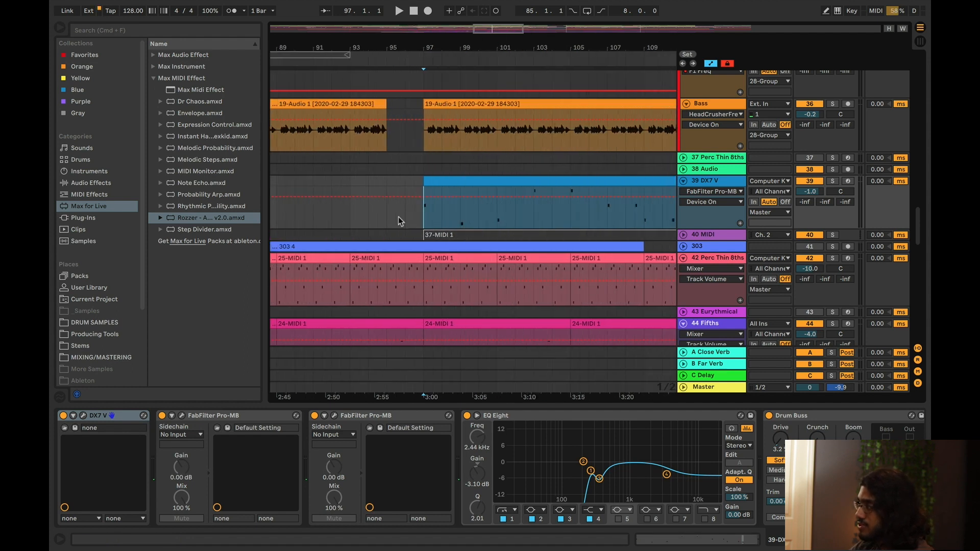
pyautogui.click(833, 181)
pyautogui.press('space')
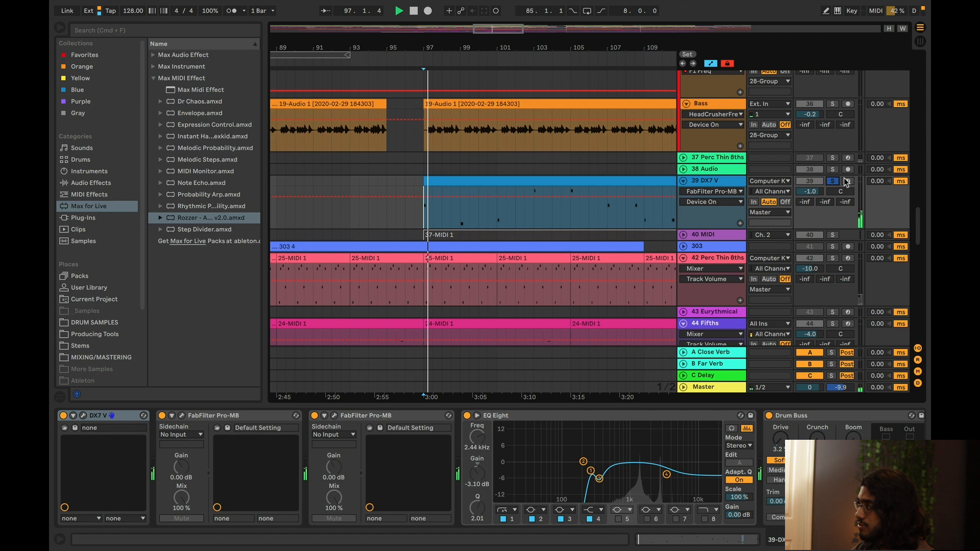
pyautogui.press('-')
pyautogui.press('-')
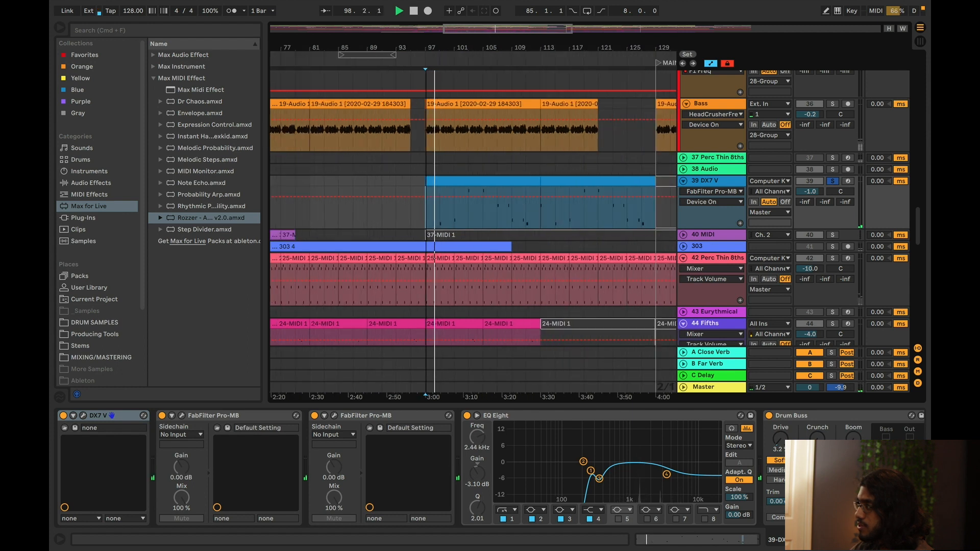
pyautogui.moveTo(494, 34); pyautogui.dragTo(500, 15)
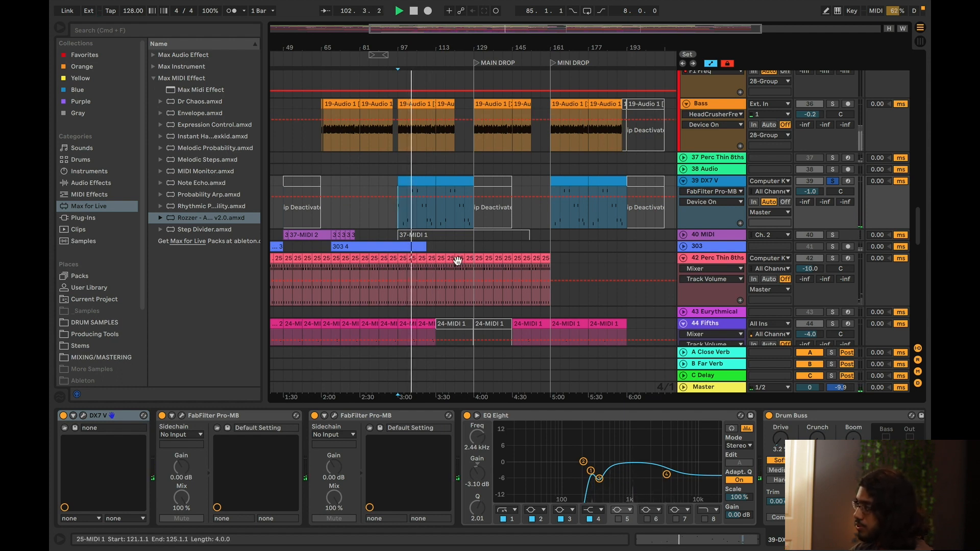
# - Open the DX7 V synth's window to view its patch, and close it again
pyautogui.click(83, 415)
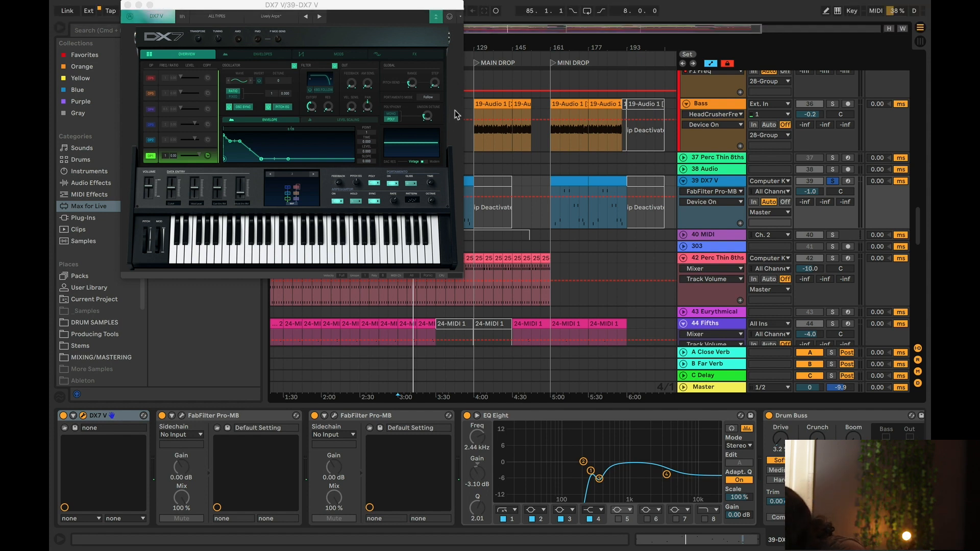
pyautogui.moveTo(438, 9); pyautogui.dragTo(472, 125)
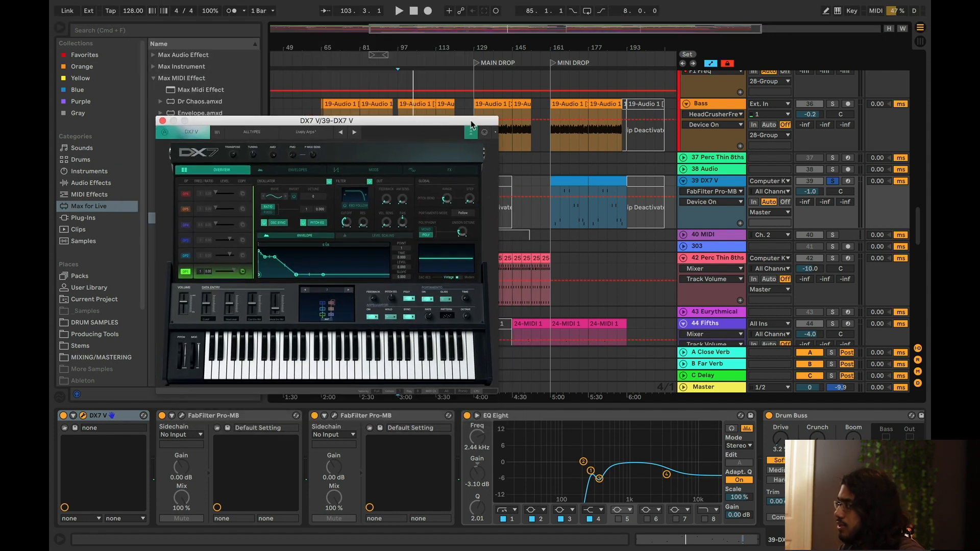
pyautogui.click(162, 120)
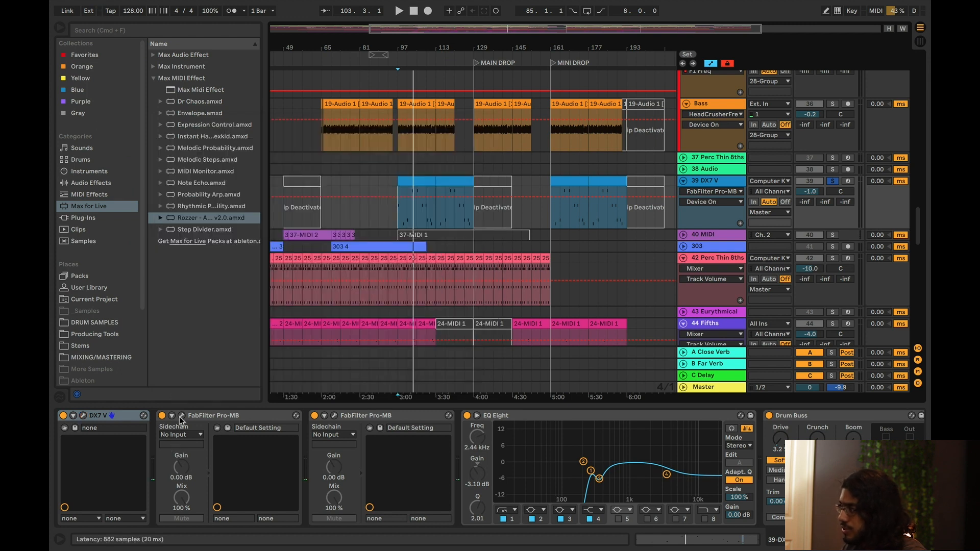
# - Open the first FabFilter Pro-MB on the DX7 V track and watch its band compression while playing from bar 97
pyautogui.click(183, 417)
pyautogui.press('space')
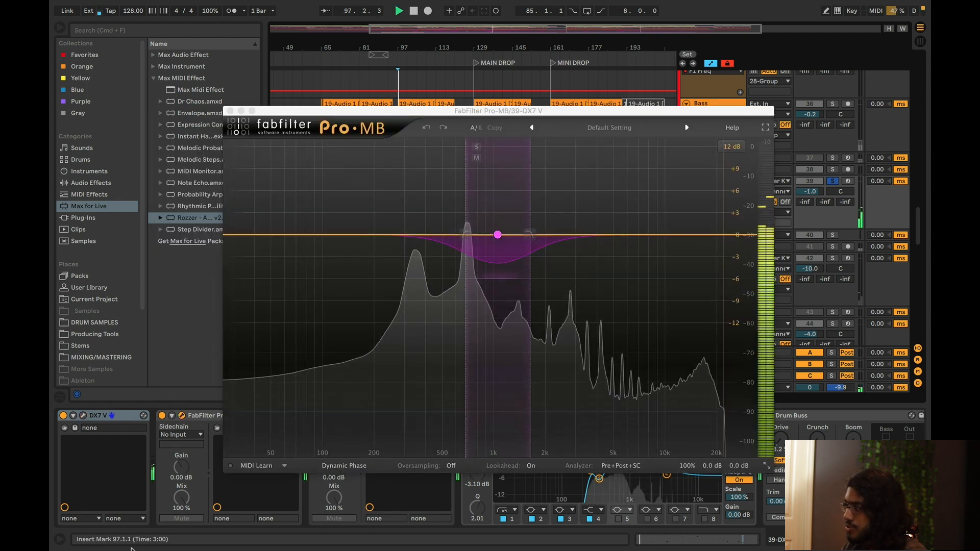
pyautogui.moveTo(491, 255)
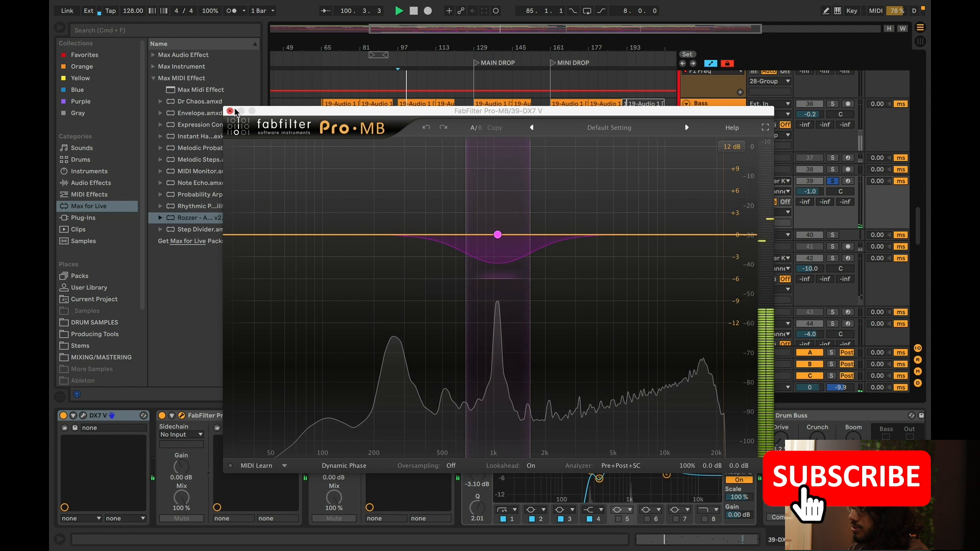
# - Review the bands of the first two FabFilter Pro-MB instances on the DX7 V track and close the plug-in window
pyautogui.press('super+alt+p')
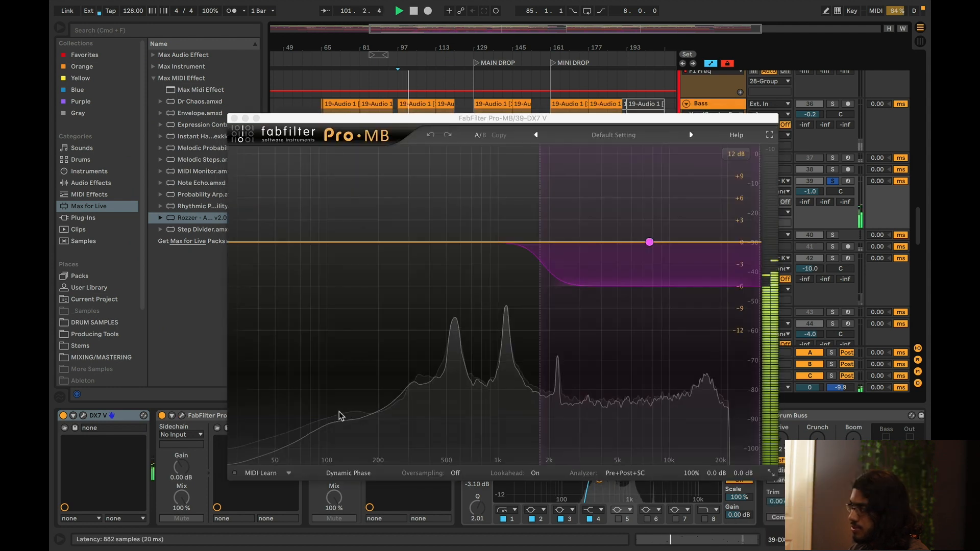
pyautogui.click(334, 415)
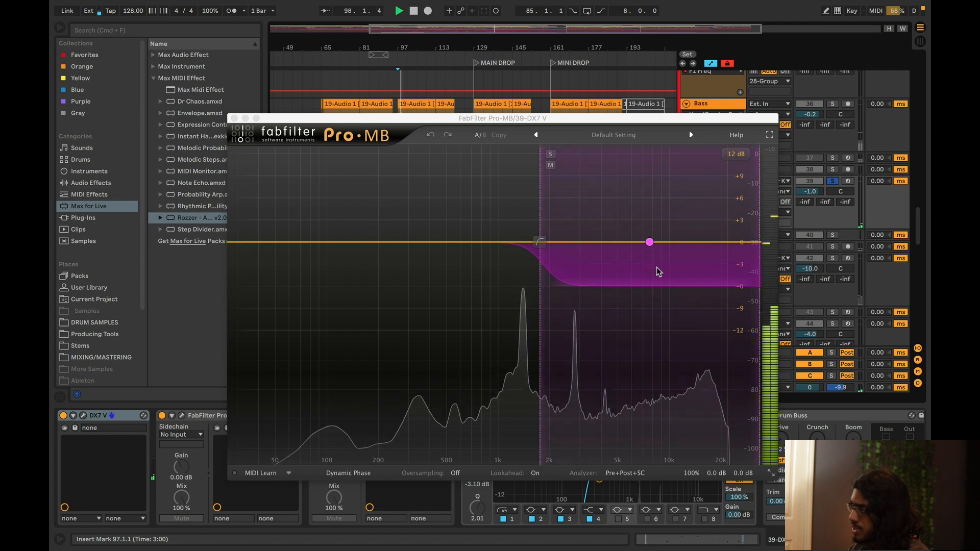
pyautogui.click(234, 118)
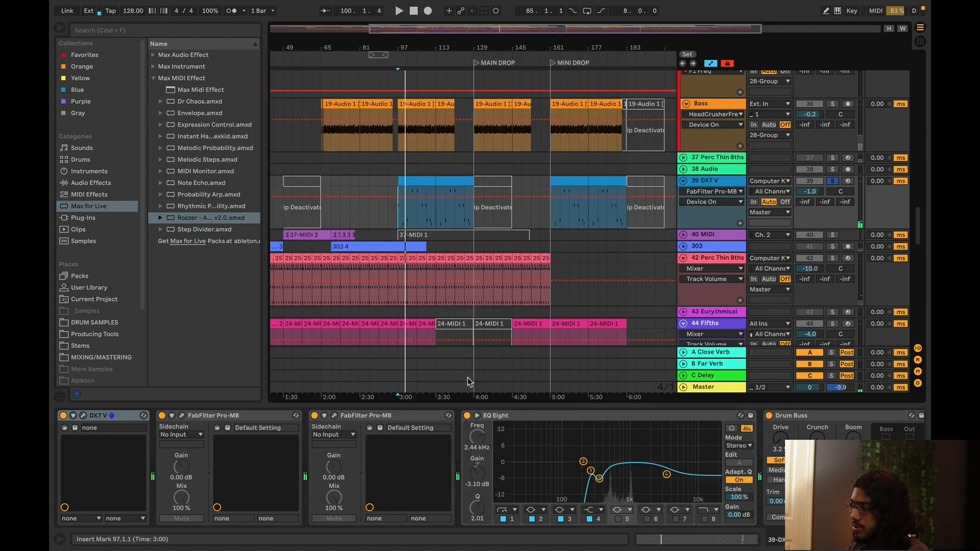
# - Bring up the Drum Buss in the DX7 V track's device chain and select it
pyautogui.hscroll(5, 573, 468)
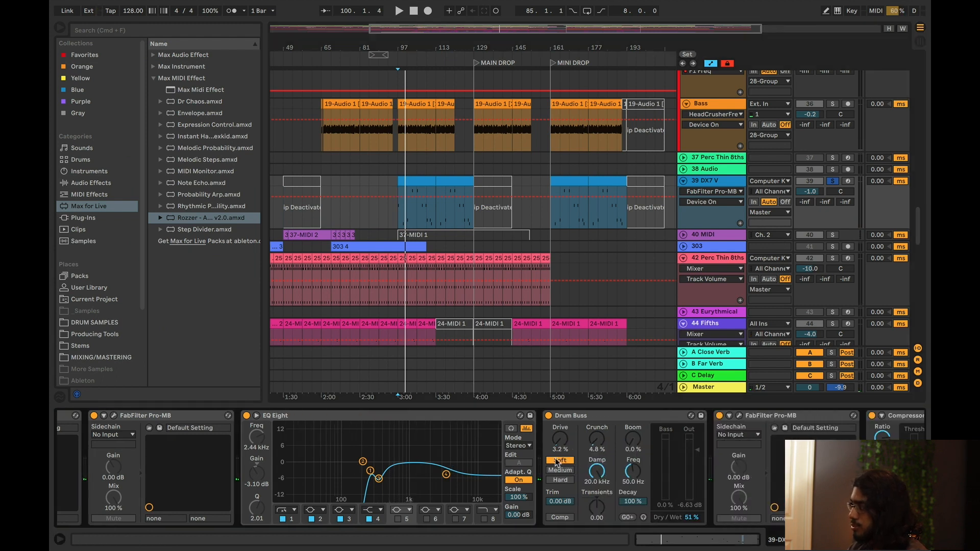
pyautogui.hscroll(3, 428, 447)
pyautogui.click(471, 416)
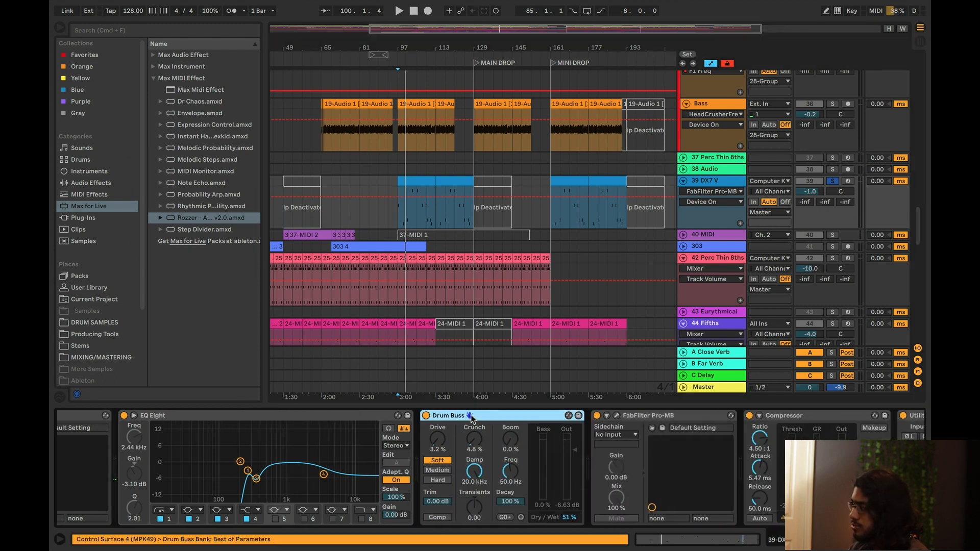
# - Inspect Band 1 of the FabFilter Pro-MB after Drum Buss during playback from bar 97, and close the plug-in window
pyautogui.hscroll(3, 494, 442)
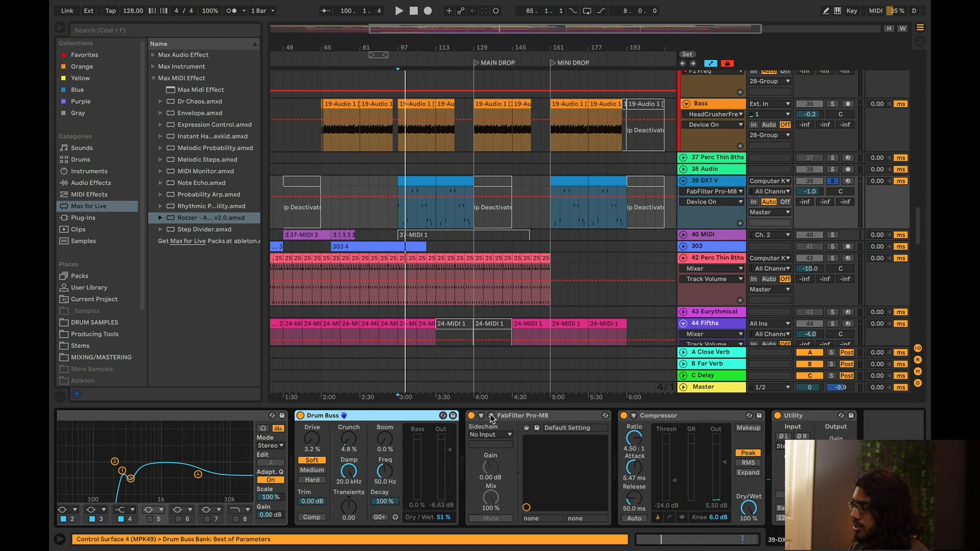
pyautogui.click(492, 418)
pyautogui.press('space')
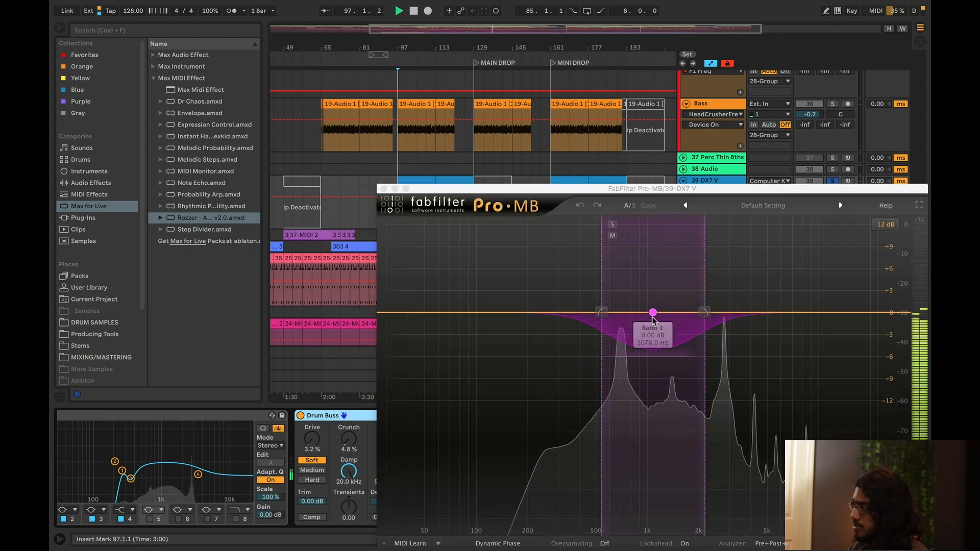
pyautogui.click(653, 329)
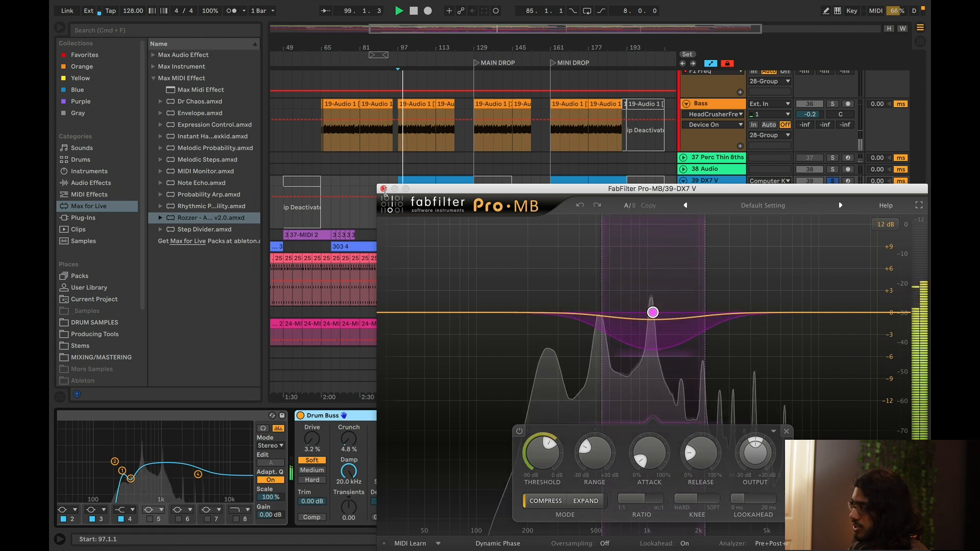
pyautogui.click(383, 189)
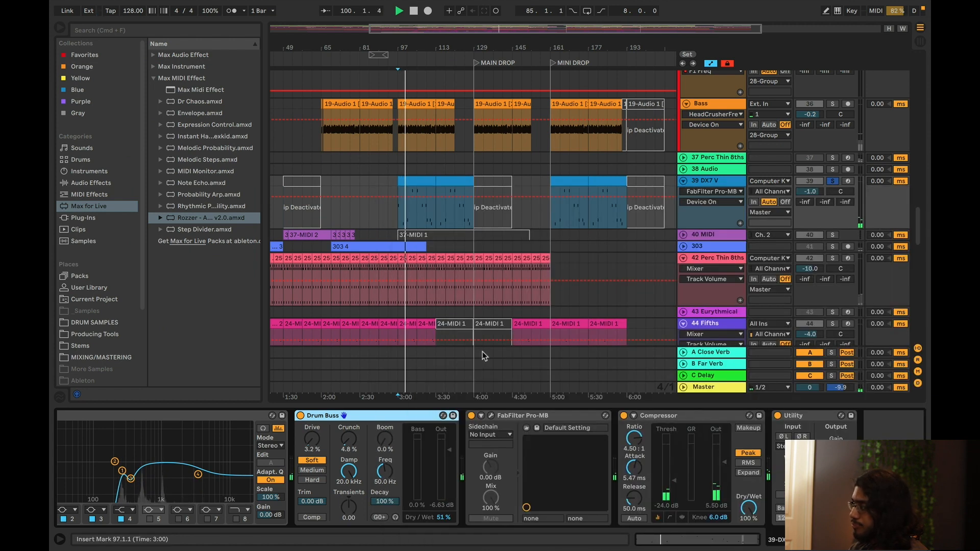
# - Audition the DX7 V track from bar 97 while checking its Compressor and Utility devices
pyautogui.click(687, 417)
pyautogui.press('space')
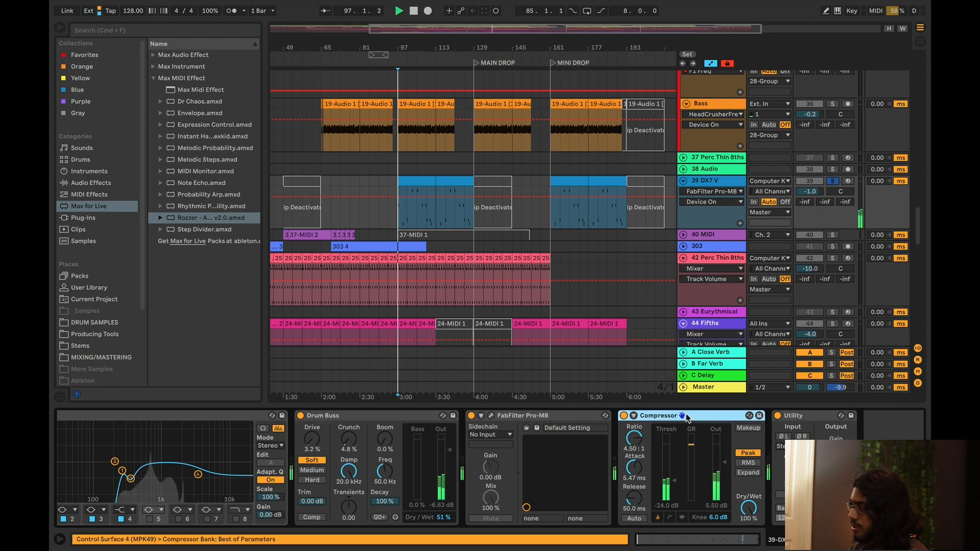
pyautogui.click(811, 424)
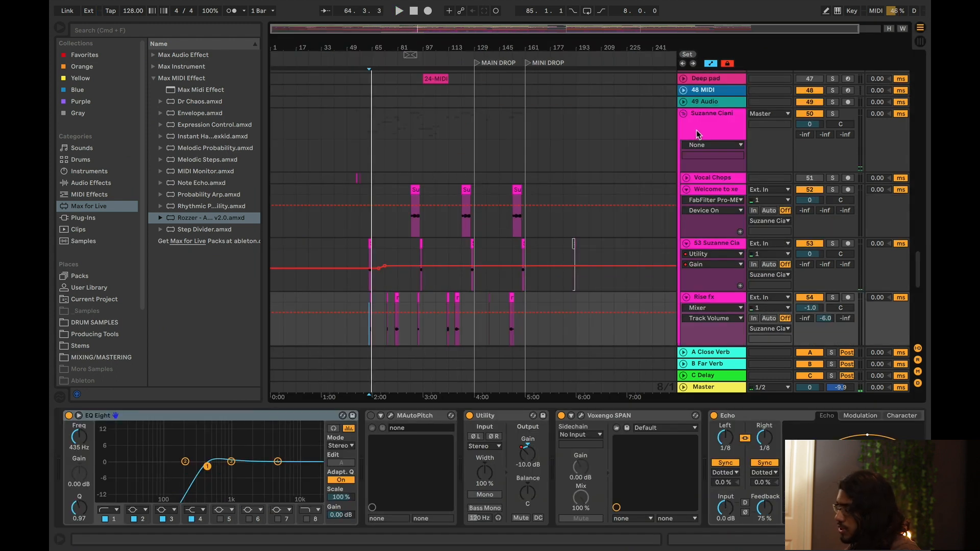
# - Select the Suzanne Ciani group and look over its vocal and effect tracks, placing the insert marker at bar 89
pyautogui.click(696, 130)
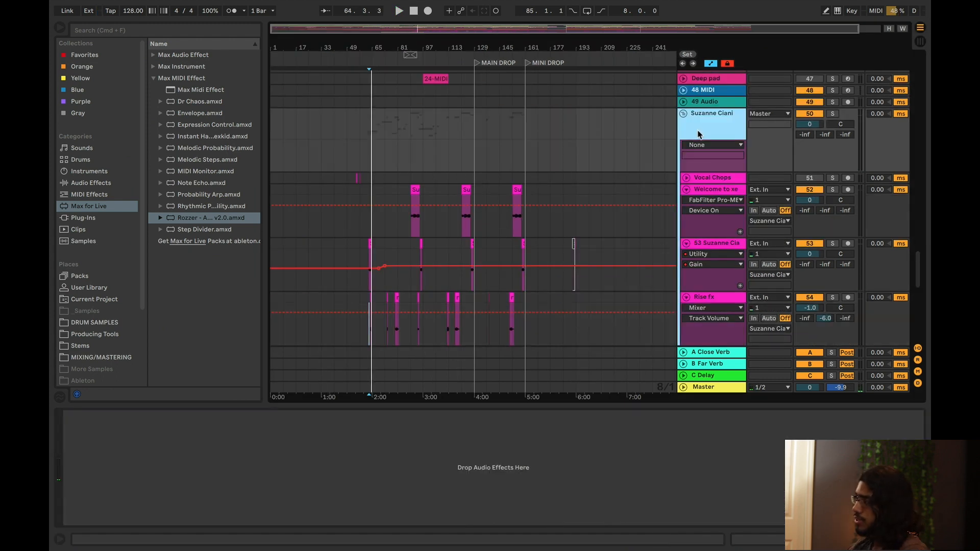
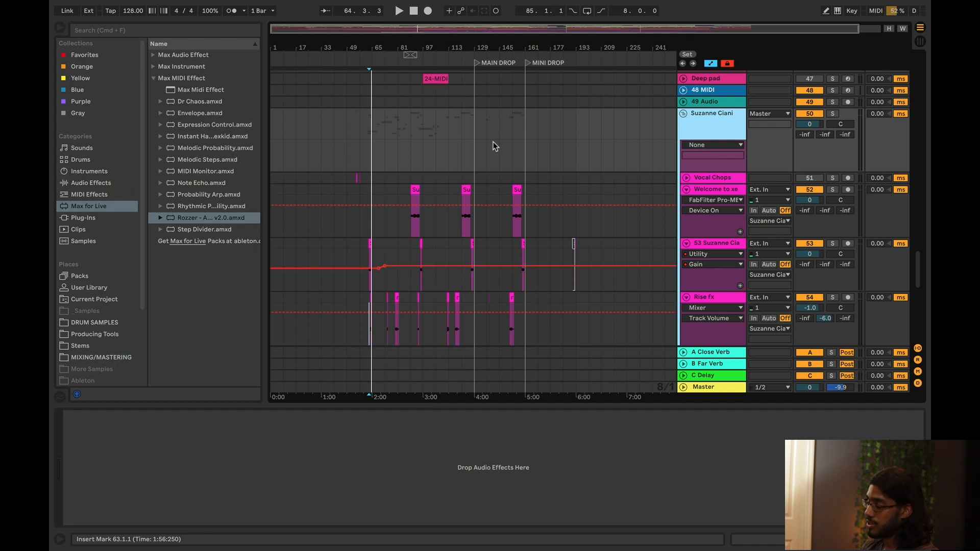
pyautogui.moveTo(422, 29); pyautogui.dragTo(426, 34)
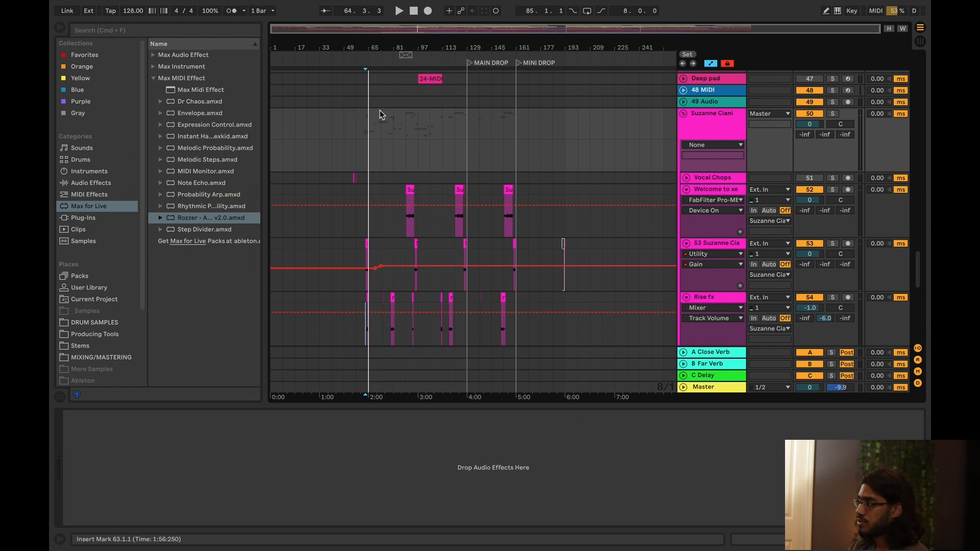
pyautogui.scroll(-3, 380, 110)
pyautogui.click(406, 185)
pyautogui.scroll(-2, 404, 173)
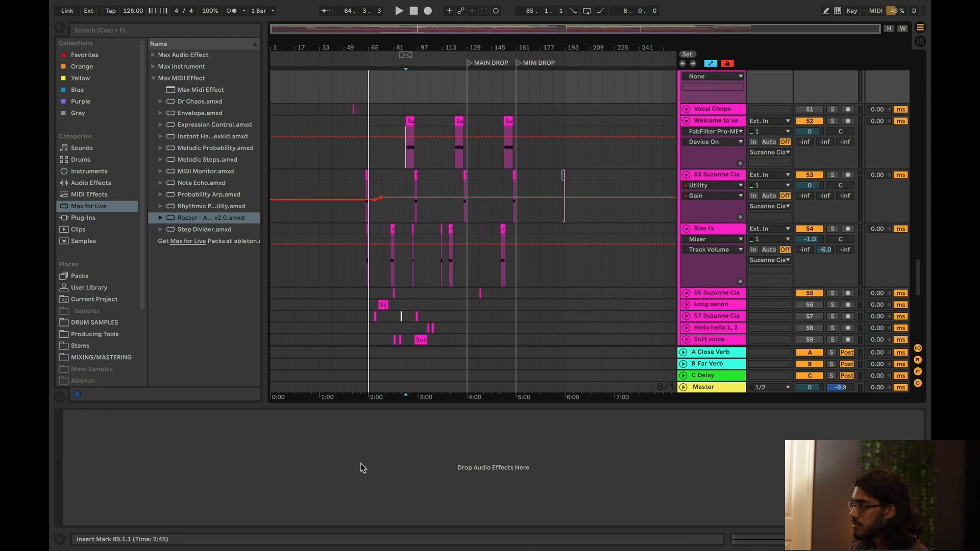
# - Solo the Rise fx track and play its first clip just before bar 65
pyautogui.scroll(-2, 427, 293)
pyautogui.click(709, 199)
pyautogui.click(832, 199)
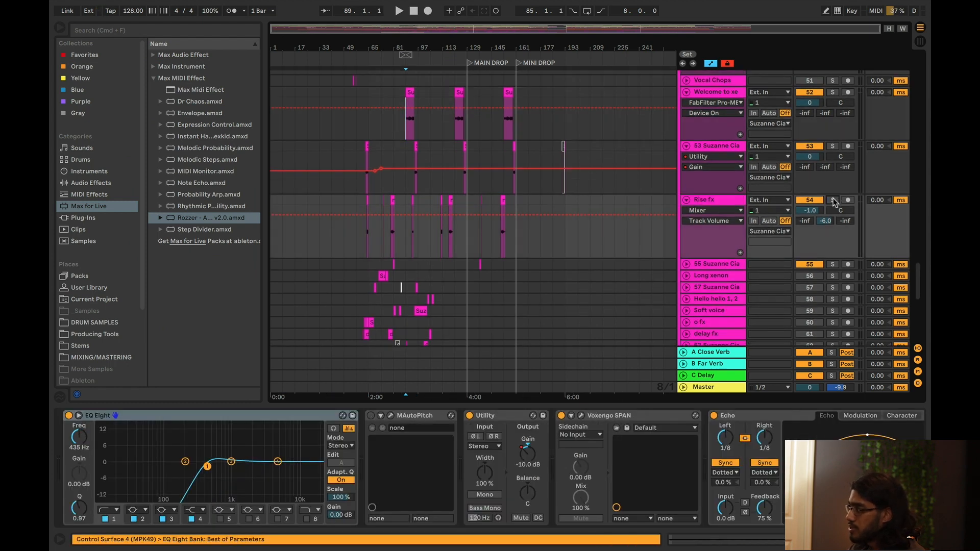
pyautogui.moveTo(427, 33); pyautogui.dragTo(426, 117)
pyautogui.press('space')
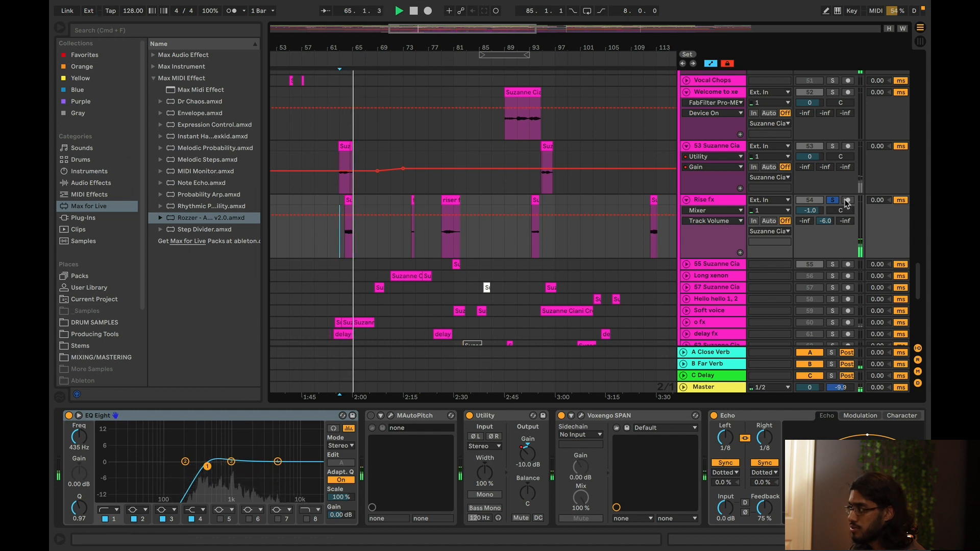
# - Stop playback and examine the Echo settings in the Rise fx track's device chain
pyautogui.click(442, 239)
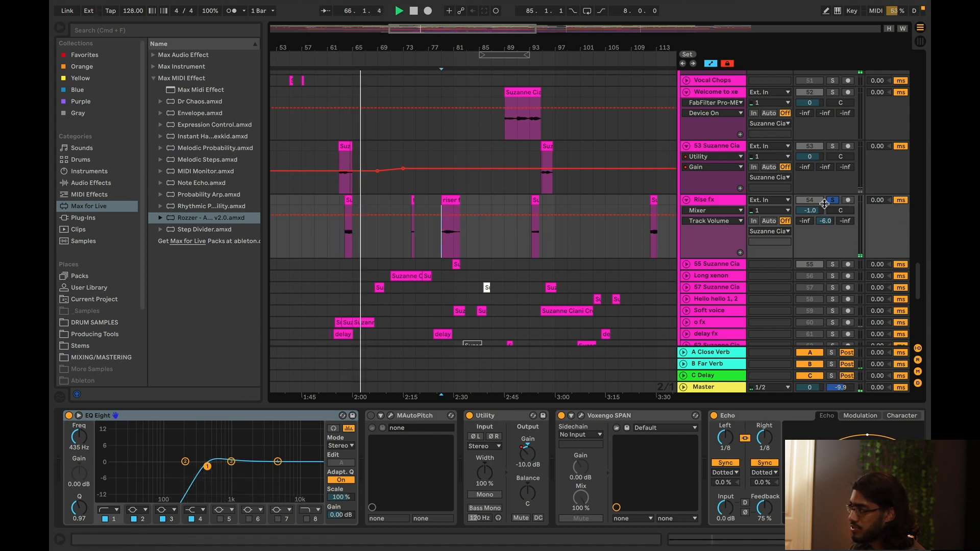
pyautogui.hscroll(5, 547, 458)
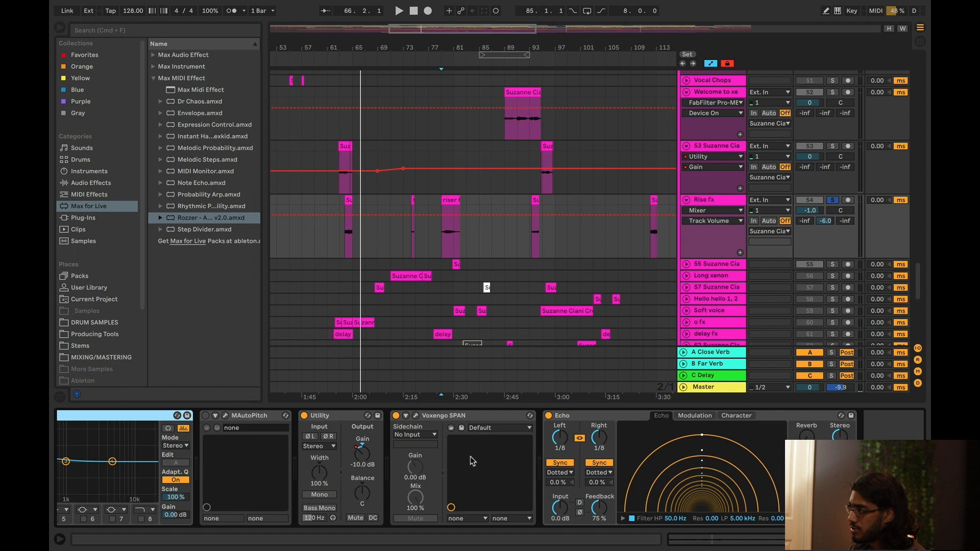
pyautogui.click(608, 416)
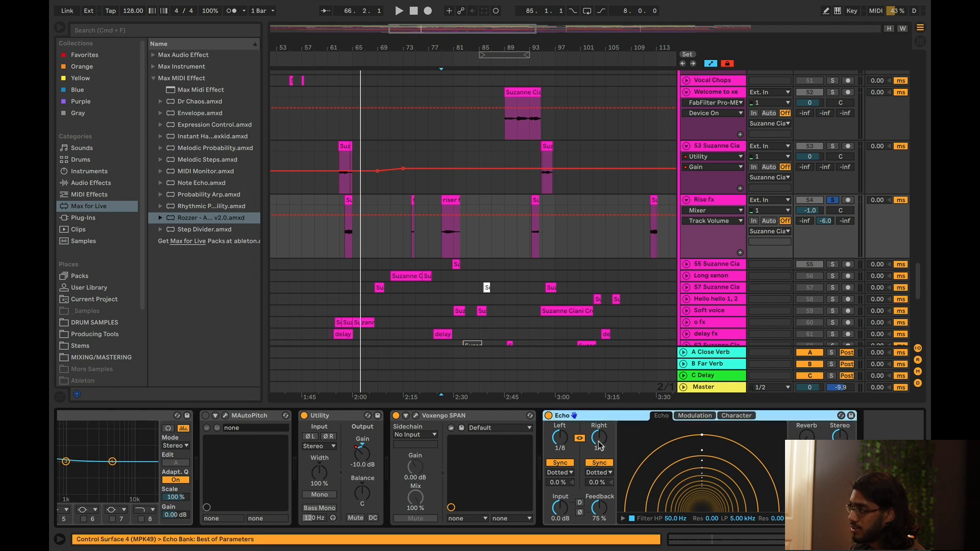
pyautogui.hscroll(-5, 598, 441)
# - Unsolo the Rise fx track and play the full arrangement from bar 63
pyautogui.click(348, 238)
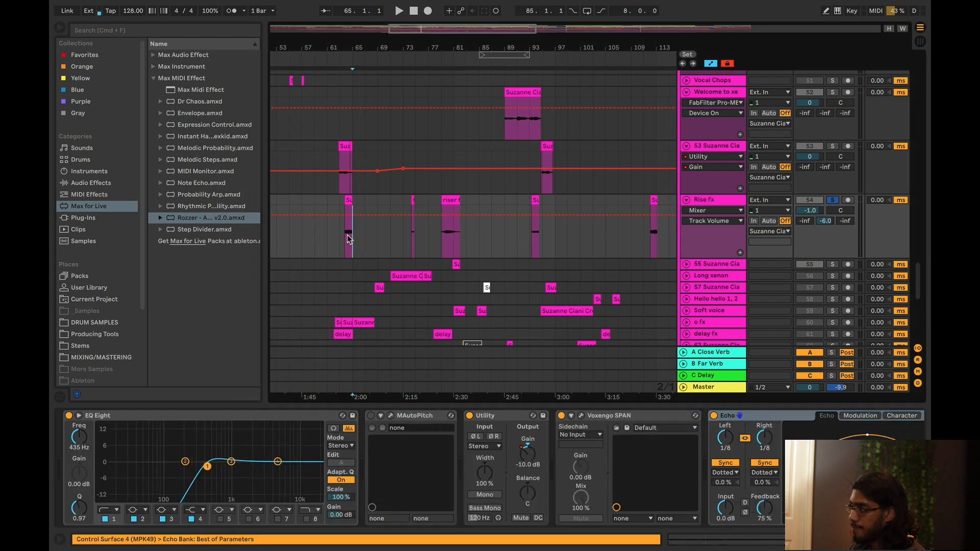
pyautogui.click(832, 199)
pyautogui.press('space')
pyautogui.moveTo(438, 28); pyautogui.dragTo(425, 25)
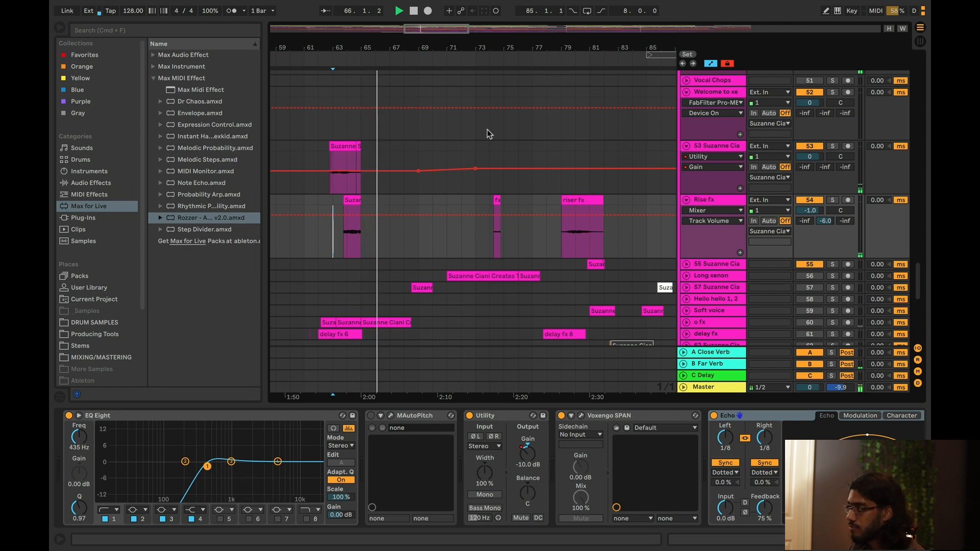
# - Restart playback near the Subbass clip's start at bar 65 and look over the Suzanne Ciani group's tracks while it plays
pyautogui.scroll(5, 523, 170)
pyautogui.scroll(10, 525, 170)
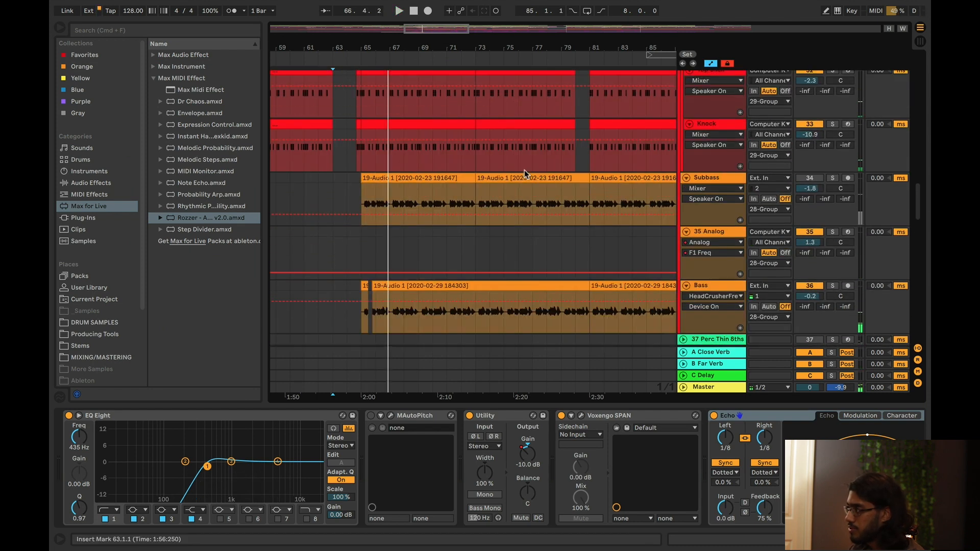
pyautogui.click(359, 215)
pyautogui.scroll(-3, 360, 215)
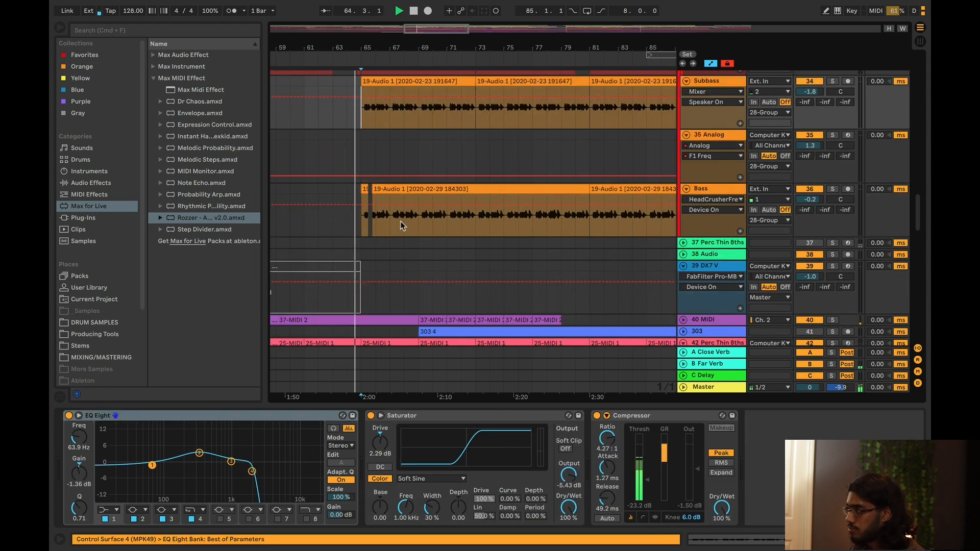
pyautogui.scroll(-5, 400, 222)
pyautogui.scroll(-15, 399, 221)
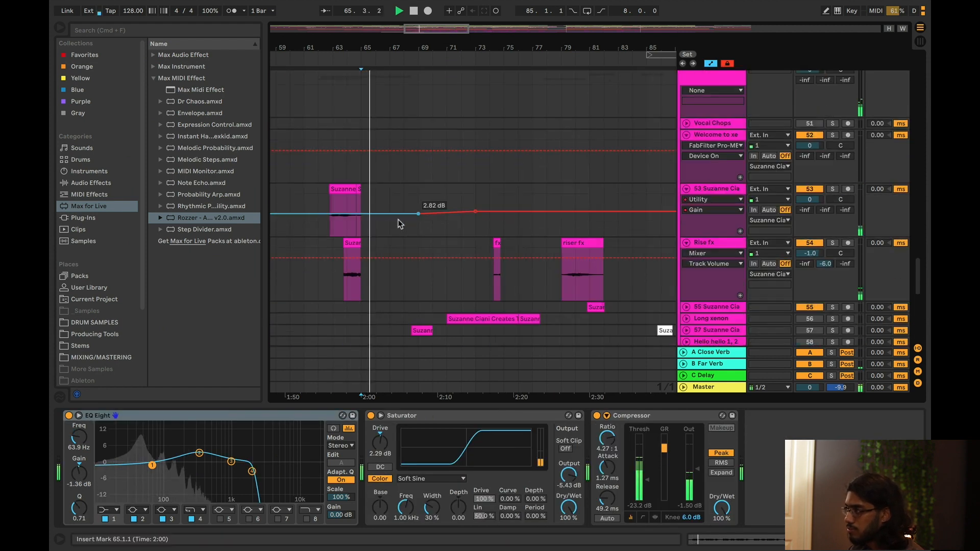
pyautogui.scroll(5, 398, 219)
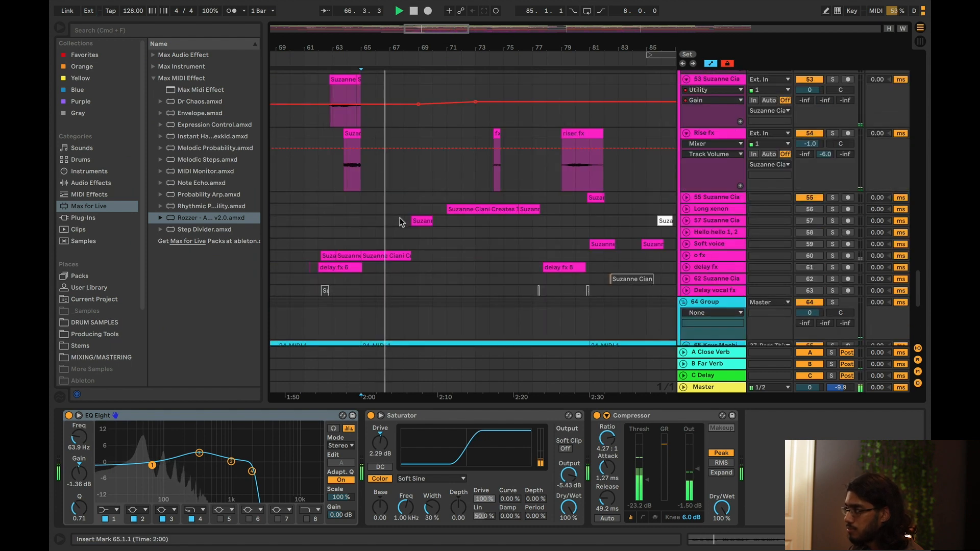
pyautogui.scroll(4, 408, 194)
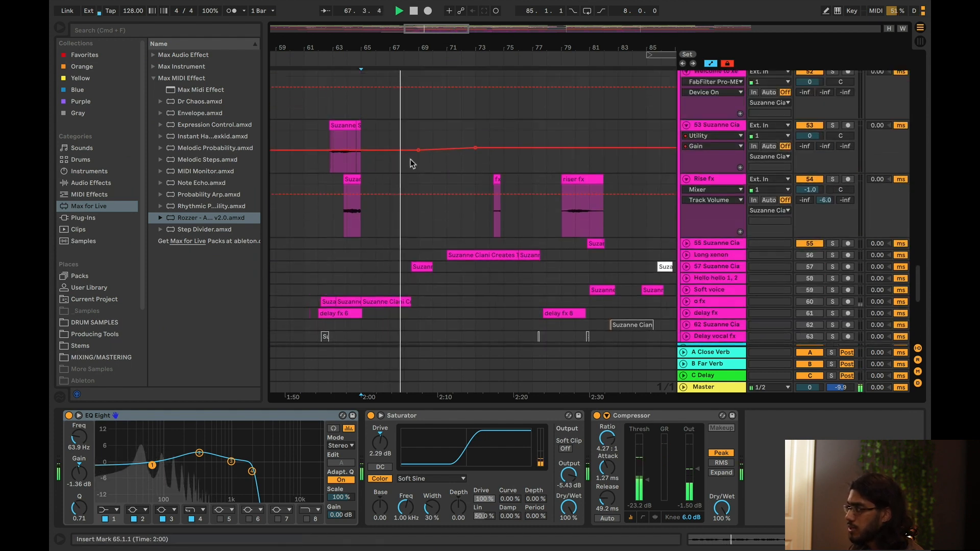
# - Solo track 53 in the Suzanne Ciani group, play its clip from bar 63, and stop playback
pyautogui.click(427, 212)
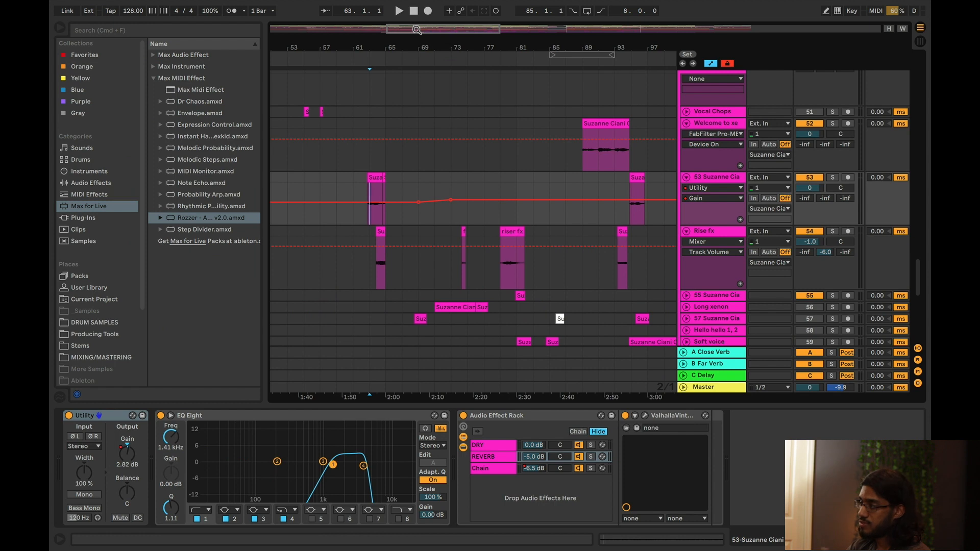
pyautogui.moveTo(416, 31)
pyautogui.mouseDown()
pyautogui.moveTo(415, 45)
pyautogui.moveTo(415, 30)
pyautogui.mouseUp()
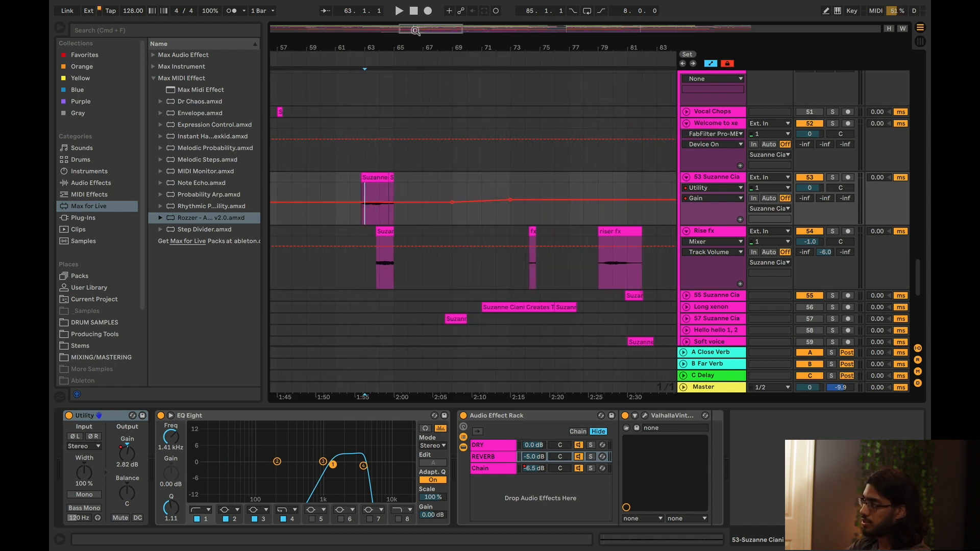
pyautogui.click(831, 177)
pyautogui.press('space')
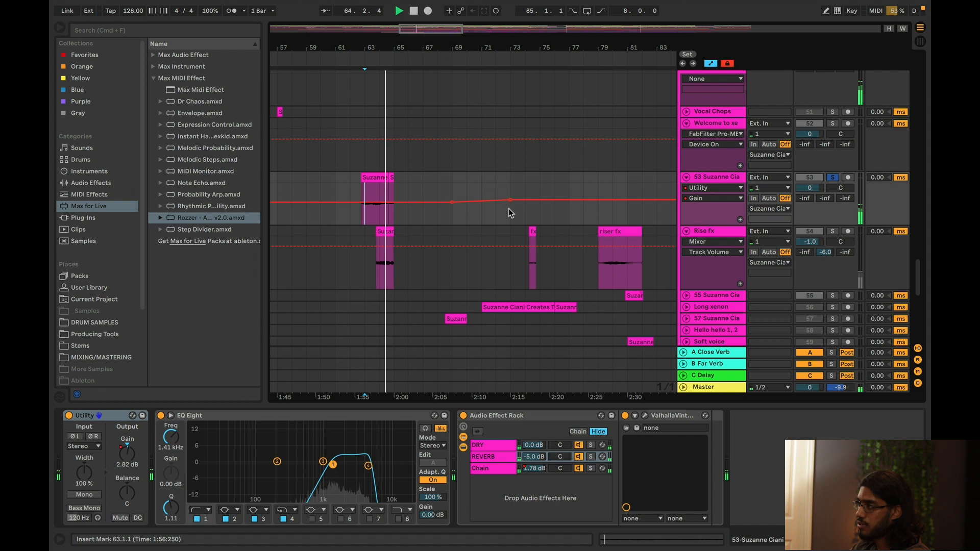
pyautogui.moveTo(426, 47); pyautogui.dragTo(411, 33)
pyautogui.press('space')
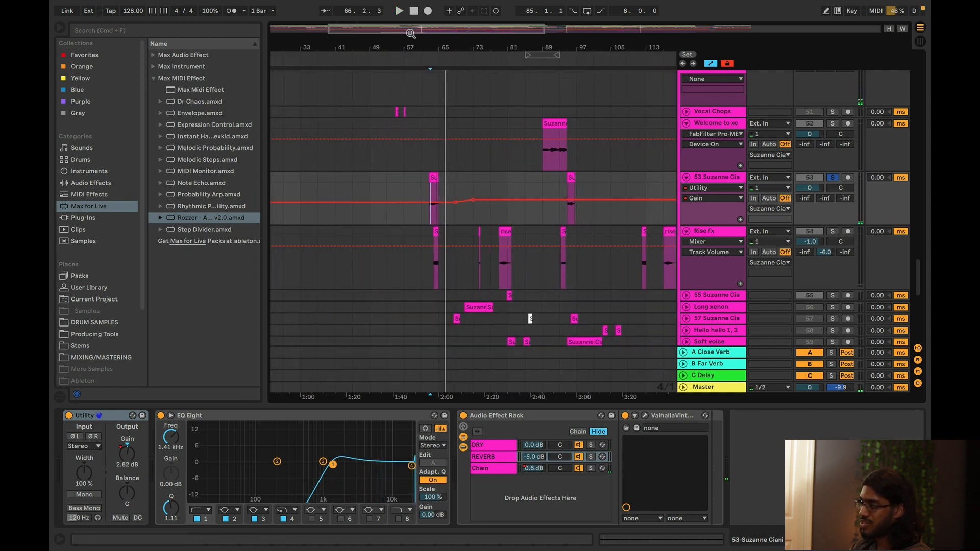
# - Replay the soloed track 53 from bar 63 while checking its EQ Eight and Audio Effect Rack Chain volume movements
pyautogui.moveTo(419, 23); pyautogui.dragTo(421, 30)
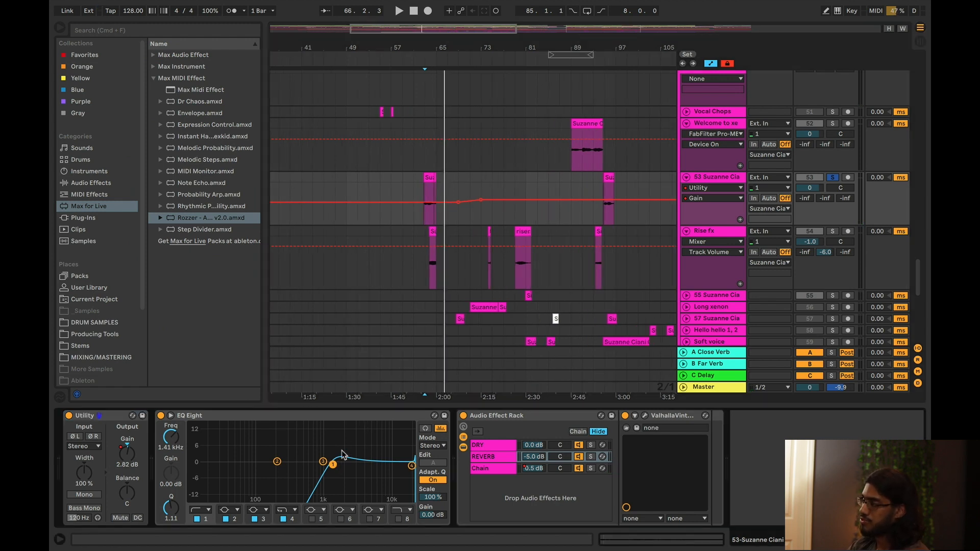
pyautogui.press('space')
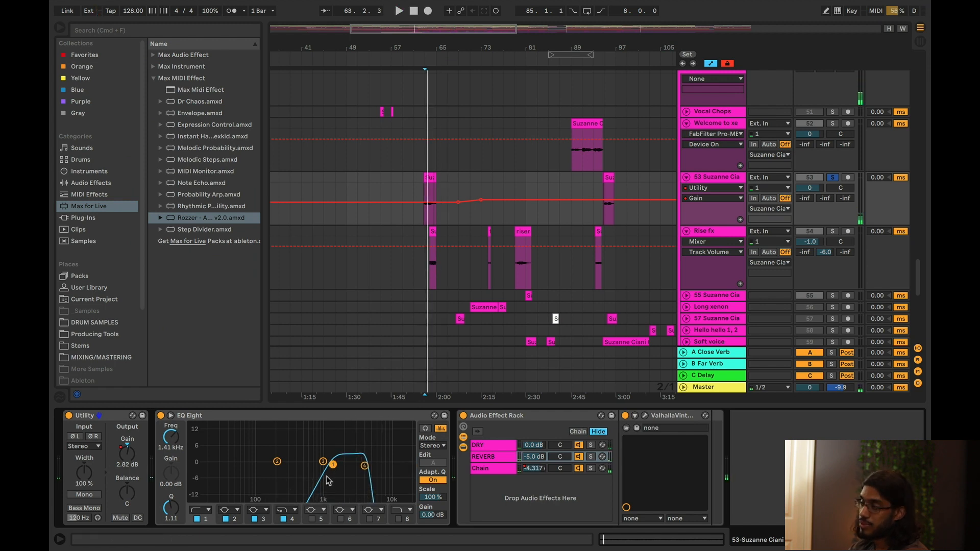
pyautogui.press('space')
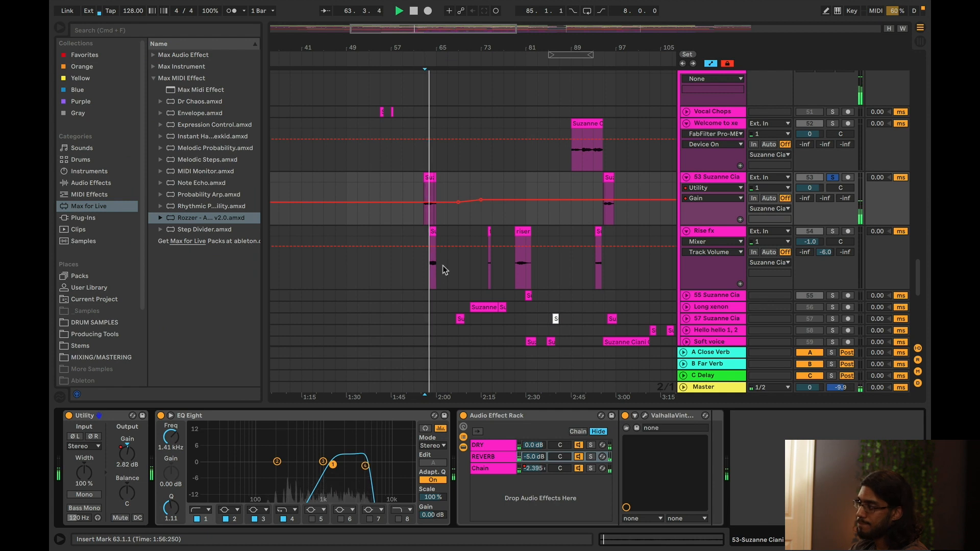
pyautogui.scroll(-1, 446, 263)
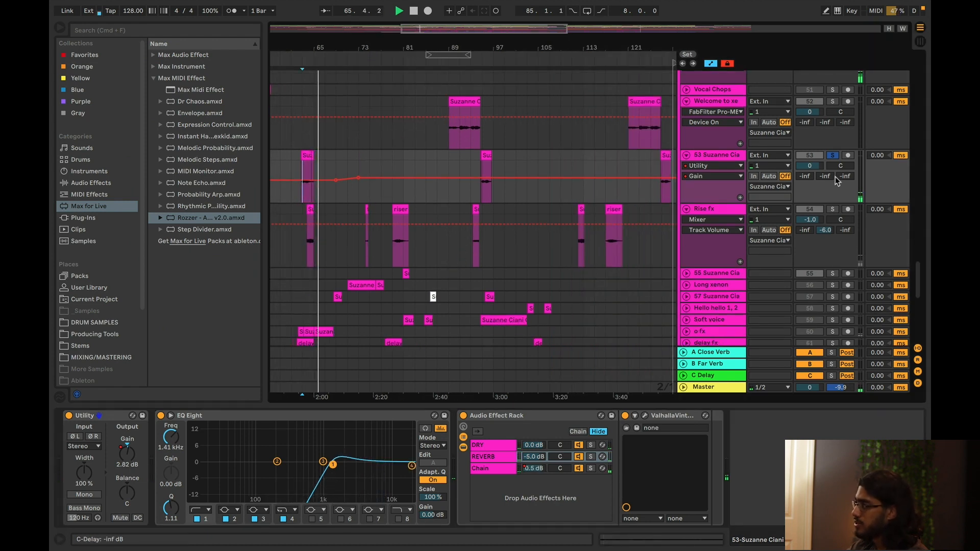
# - Unsolo track 53, solo the Welcome to xe track, and play its clip from bar 89
pyautogui.click(832, 156)
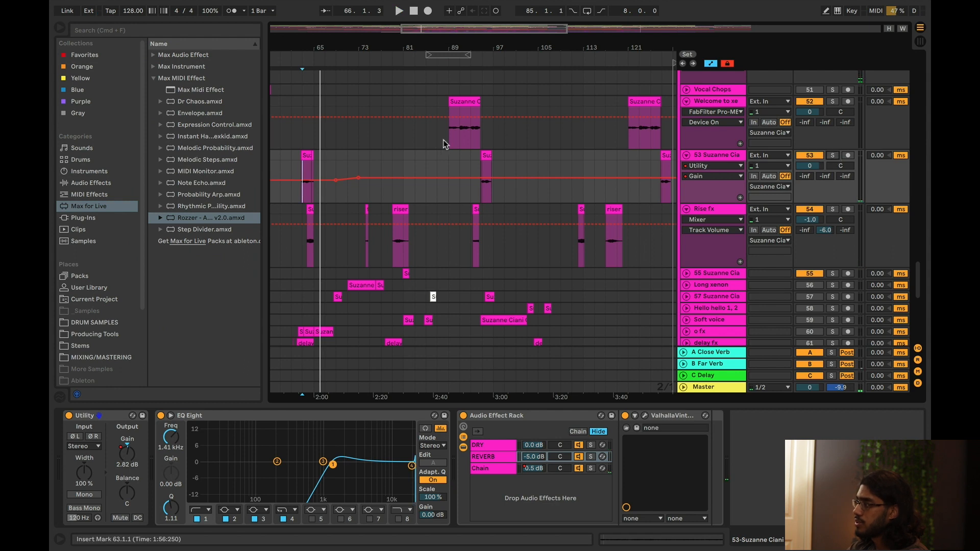
pyautogui.click(443, 143)
pyautogui.click(832, 101)
pyautogui.press('space')
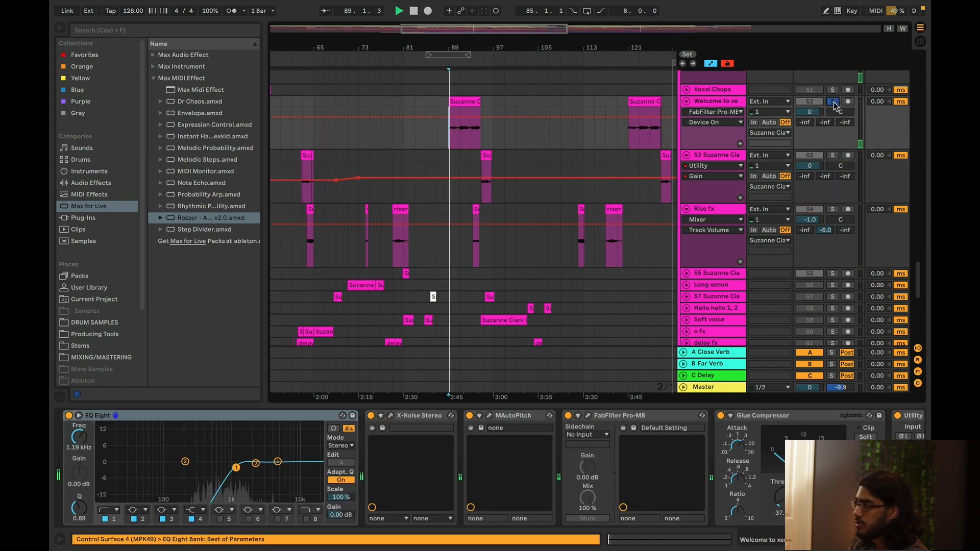
pyautogui.moveTo(521, 33); pyautogui.dragTo(520, 68)
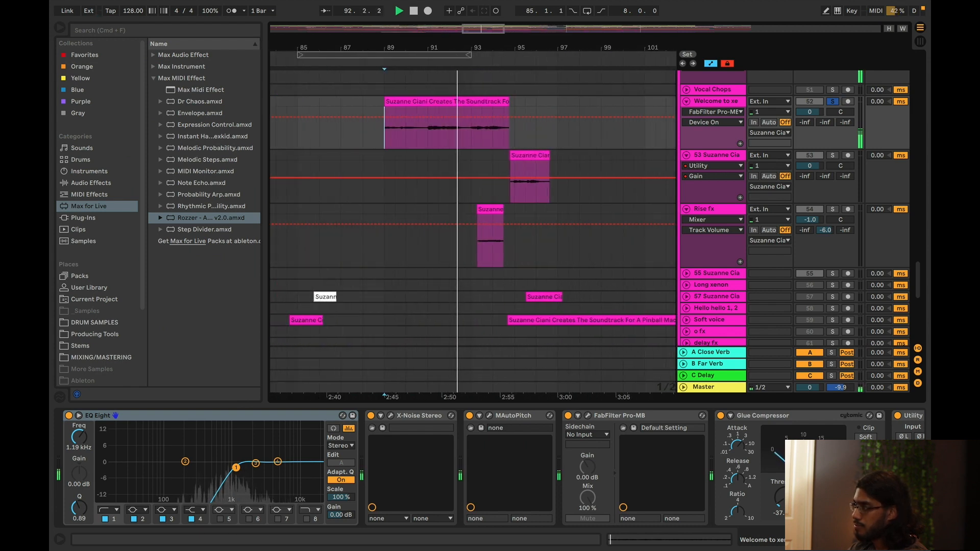
pyautogui.scroll(1, 442, 207)
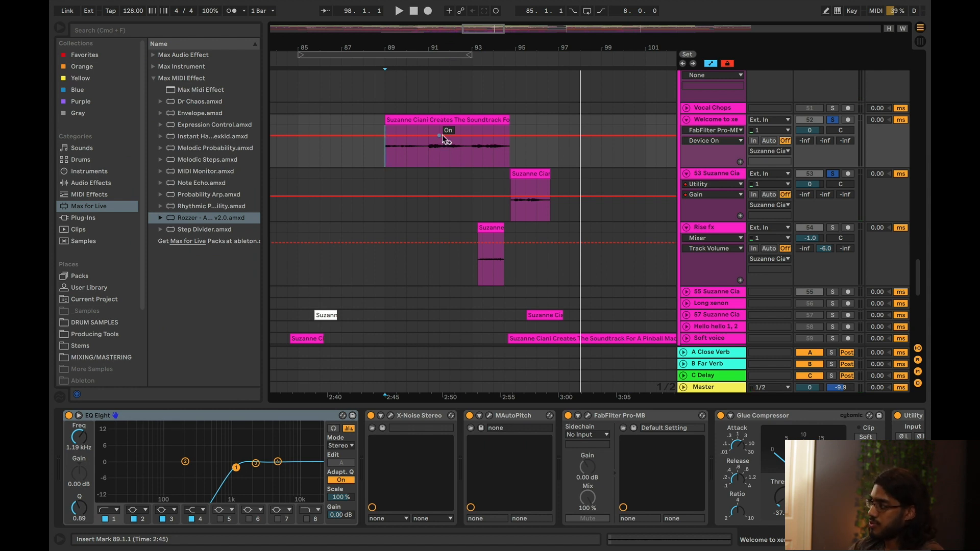
# - Mark the Welcome to xe clip's range from bar 89 and inspect the track 53 clip that follows it
pyautogui.keyDown('shift'); pyautogui.click(515, 155); pyautogui.keyUp('shift')
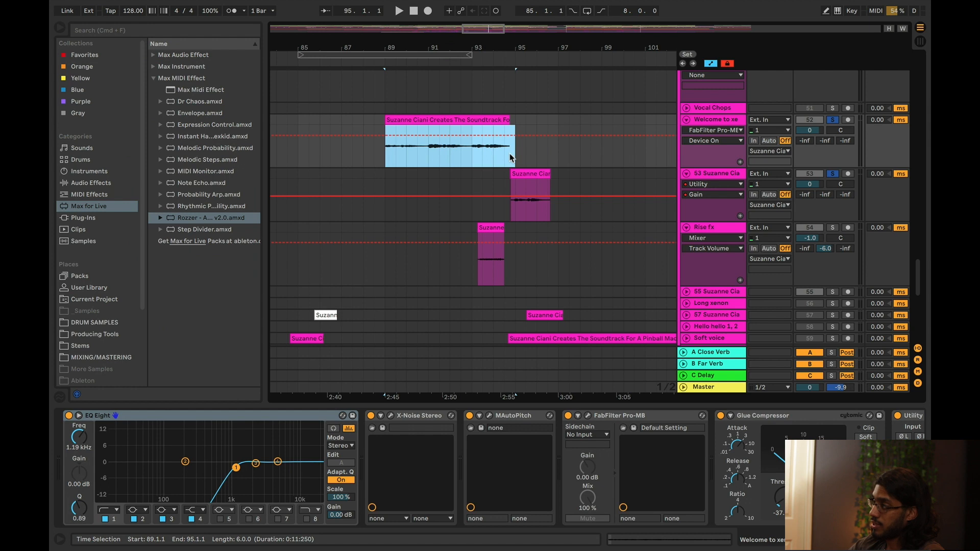
pyautogui.keyDown('shift'); pyautogui.click(507, 154); pyautogui.keyUp('shift')
pyautogui.click(509, 211)
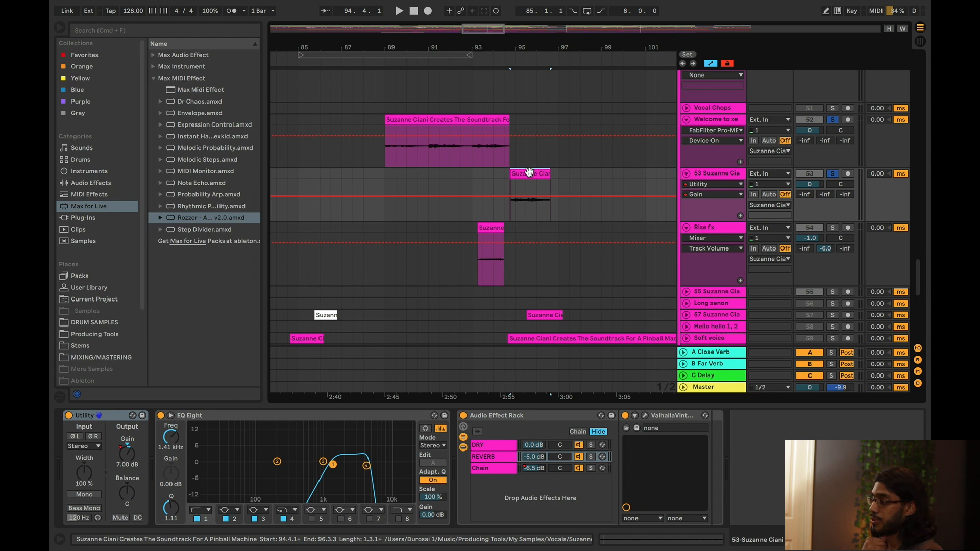
pyautogui.click(395, 156)
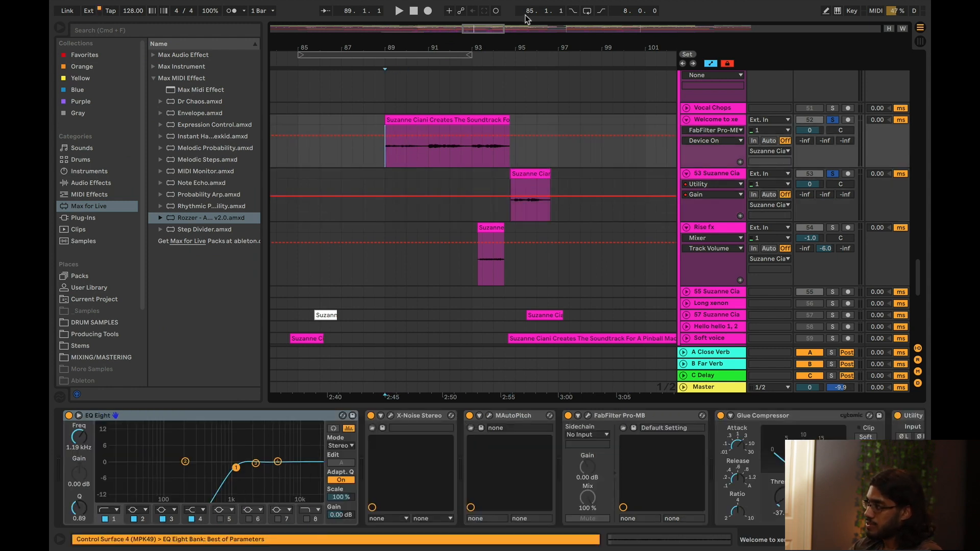
# - Play the soloed Welcome to xe and track 53 clips in sequence from bar 89
pyautogui.moveTo(484, 31); pyautogui.dragTo(491, 46)
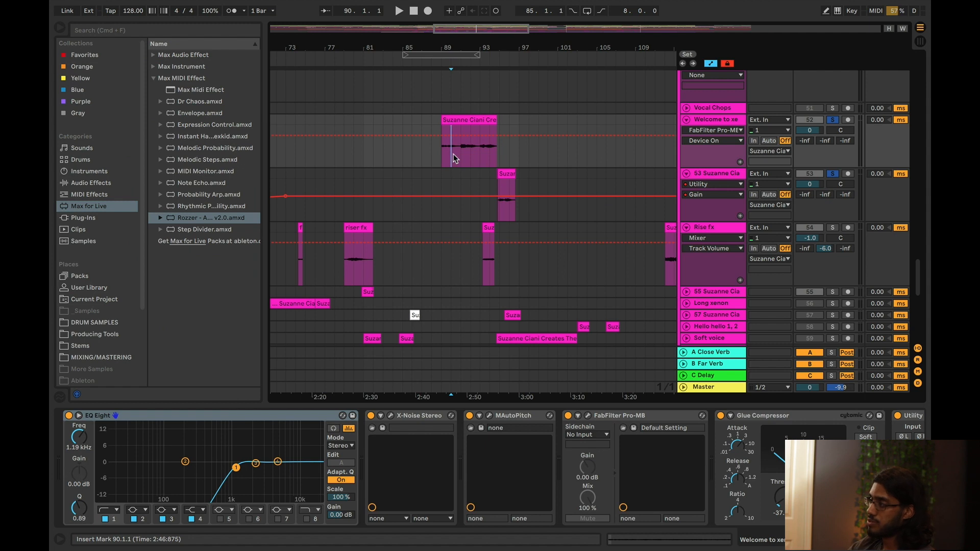
pyautogui.click(505, 173)
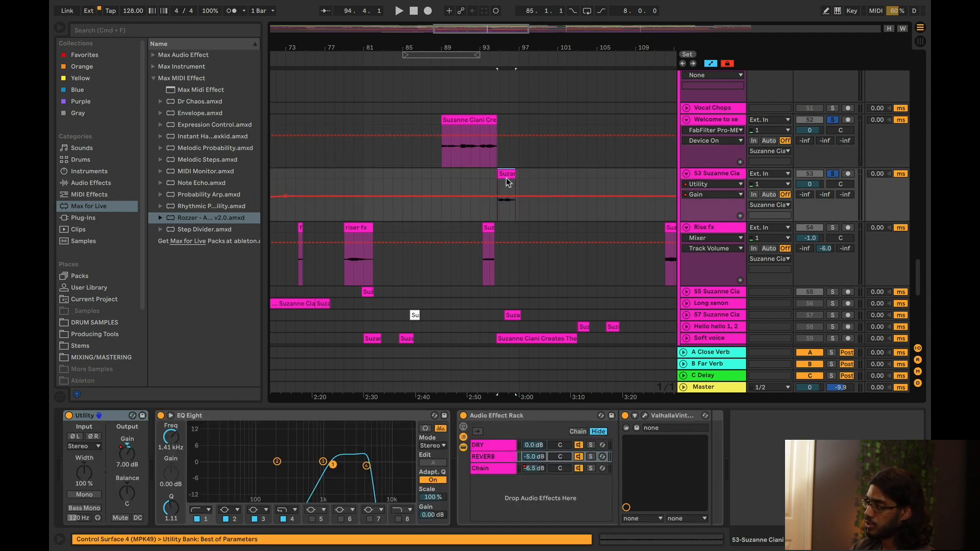
pyautogui.click(441, 152)
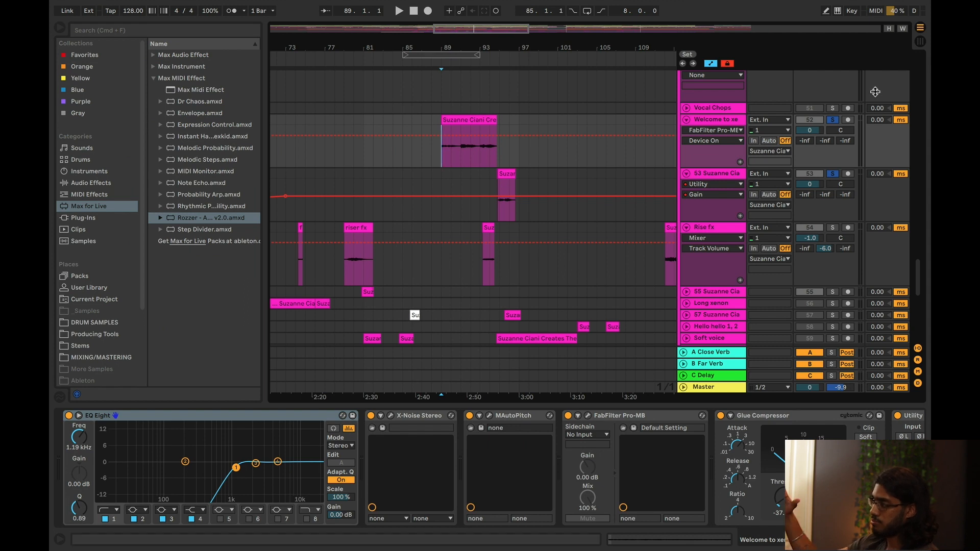
pyautogui.press('space')
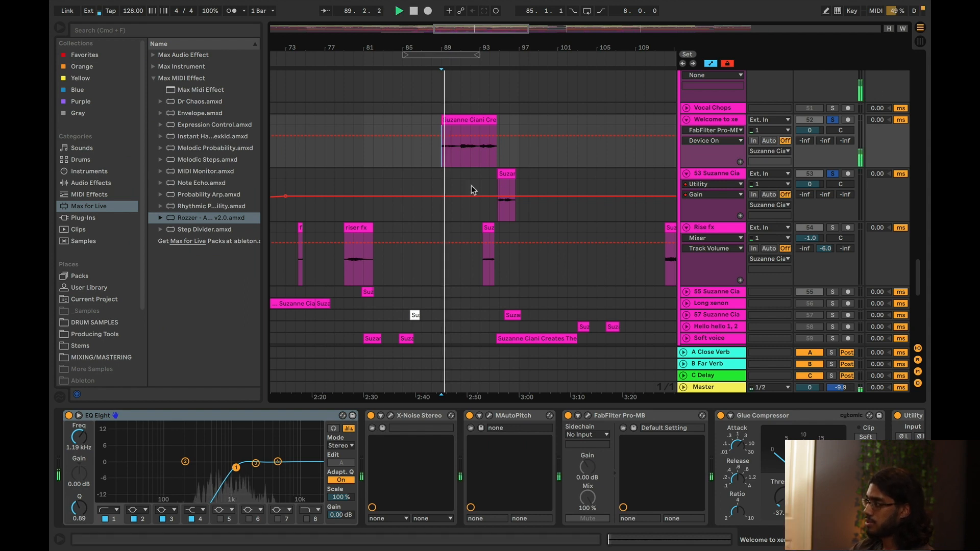
pyautogui.click(475, 155)
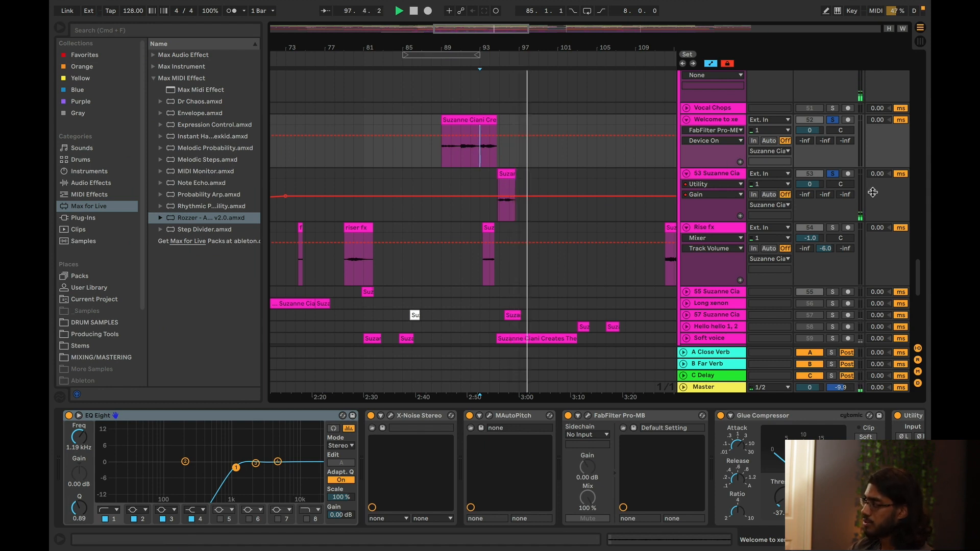
# - Unsolo both vocal tracks and play the full arrangement from bar 94 while looking over the Suzanne Ciani group's tracks
pyautogui.click(832, 124)
pyautogui.click(484, 158)
pyautogui.press('space')
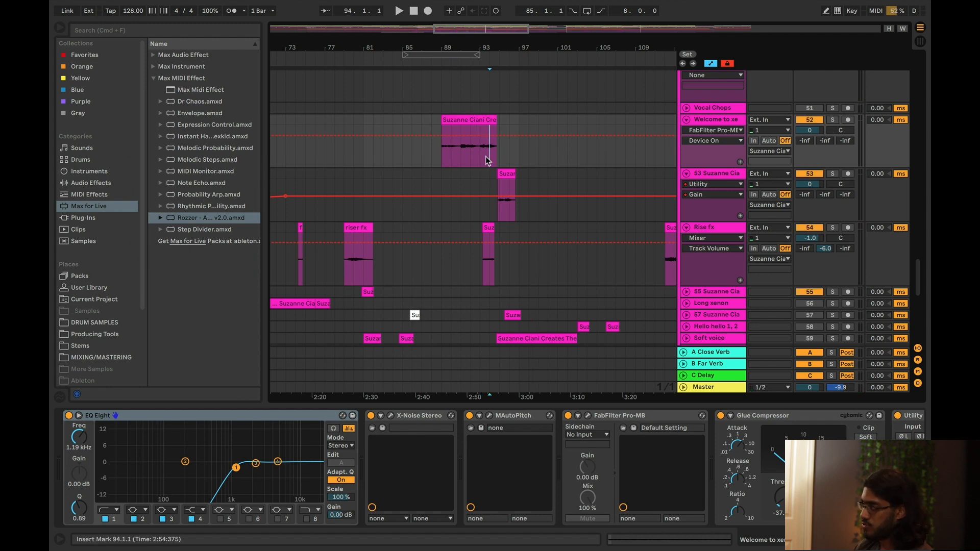
pyautogui.press('space')
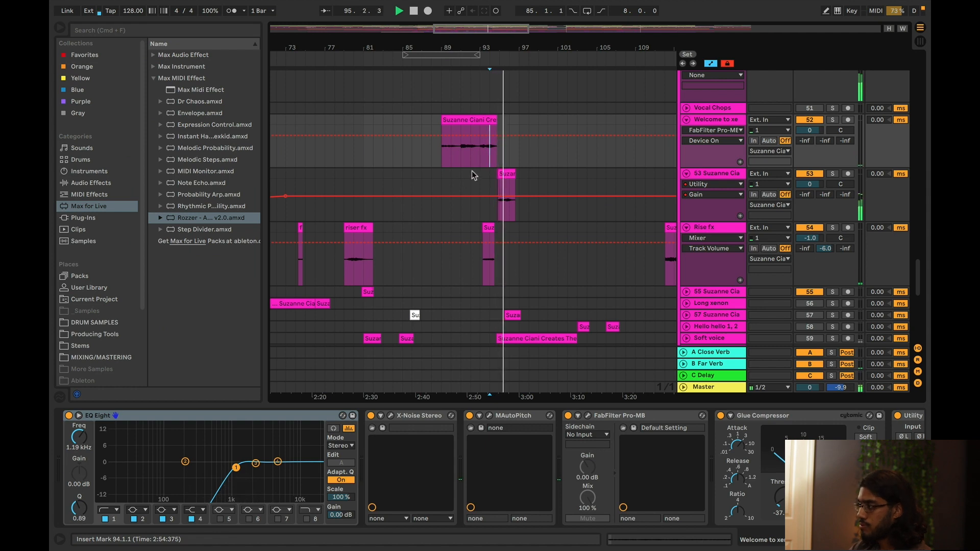
pyautogui.click(472, 163)
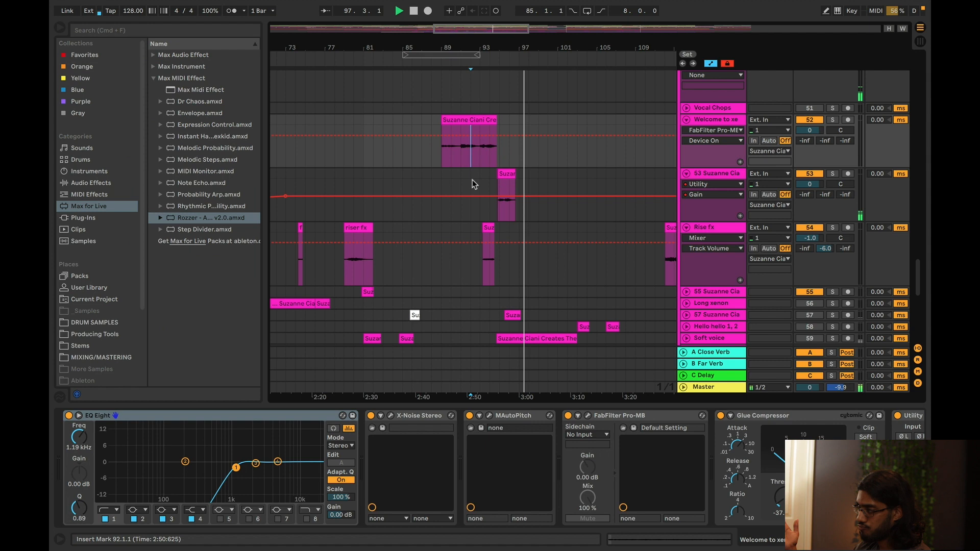
pyautogui.scroll(3, 607, 167)
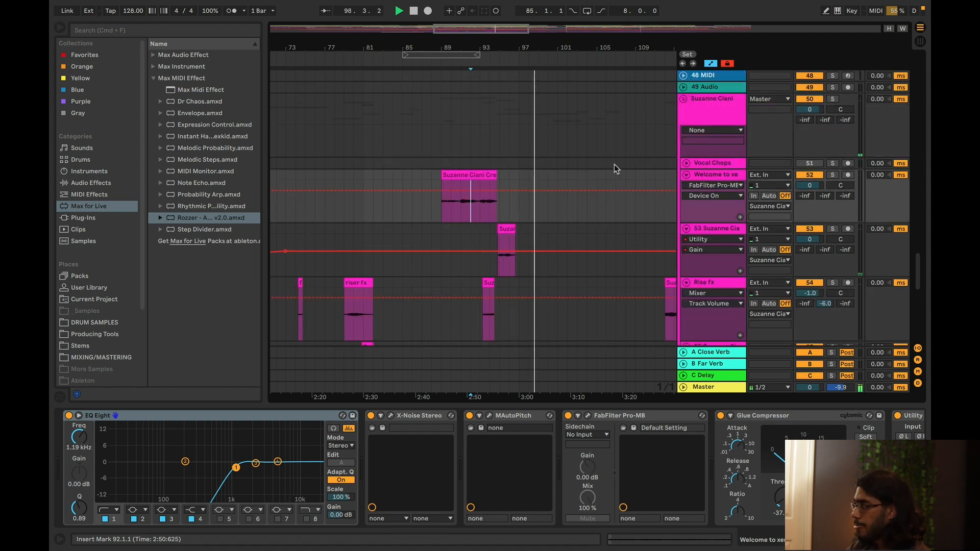
pyautogui.moveTo(497, 31)
pyautogui.mouseDown()
pyautogui.moveTo(498, 23)
pyautogui.moveTo(515, 36)
pyautogui.mouseUp()
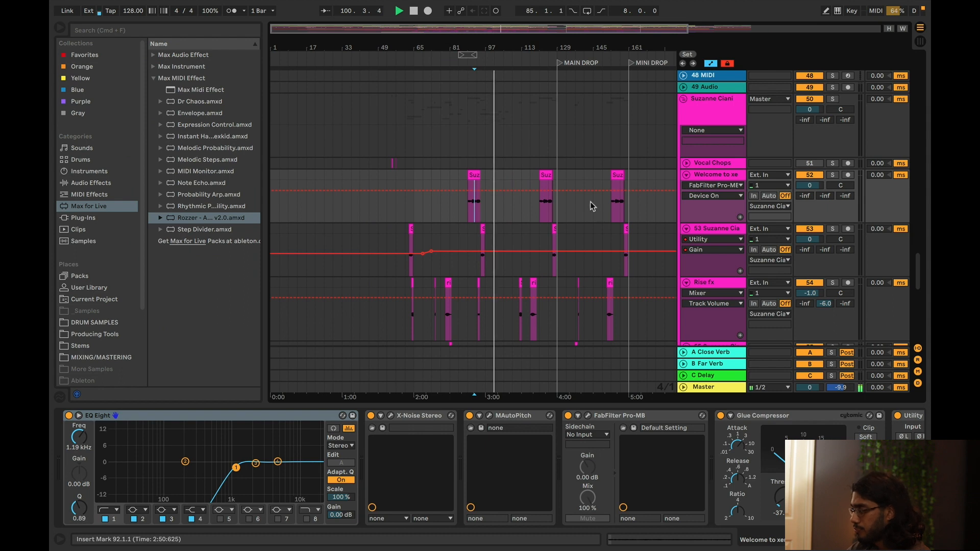
pyautogui.scroll(-5, 589, 201)
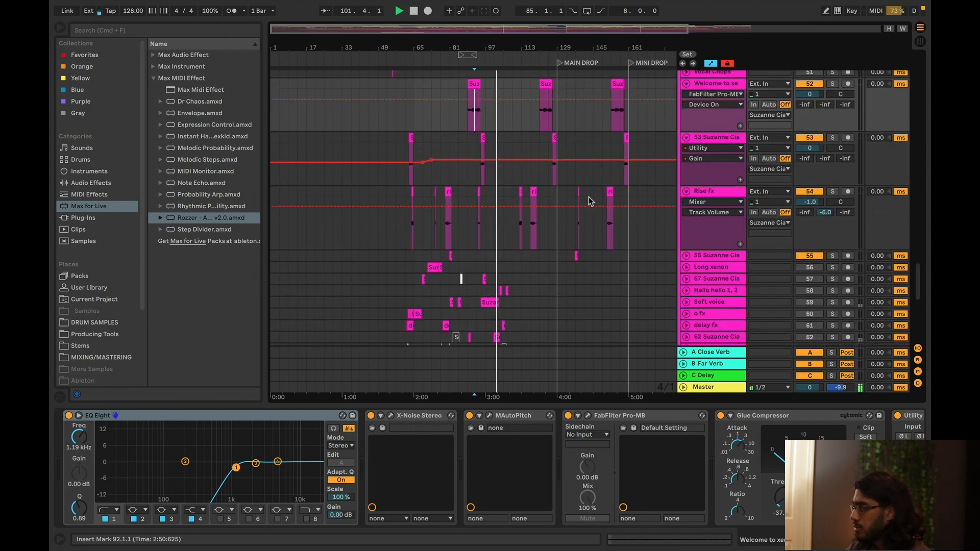
# - Go to the Drums group, solo the Drum Rack track, and play it from bar 65
pyautogui.scroll(10, 589, 201)
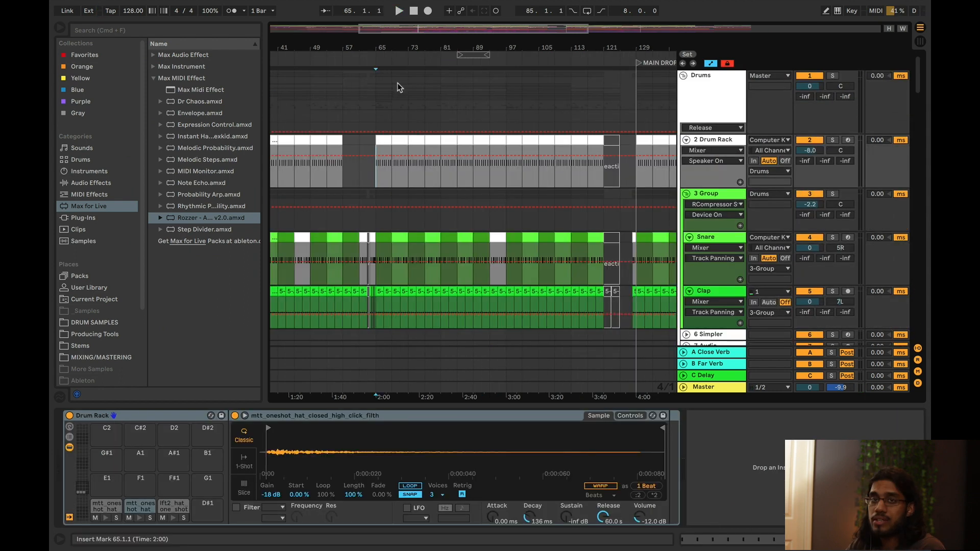
pyautogui.click(724, 142)
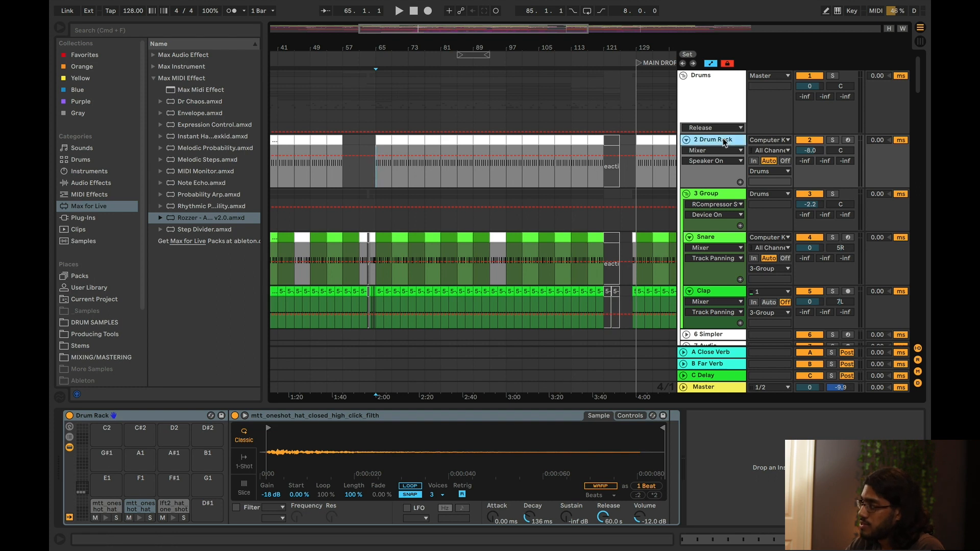
pyautogui.click(831, 141)
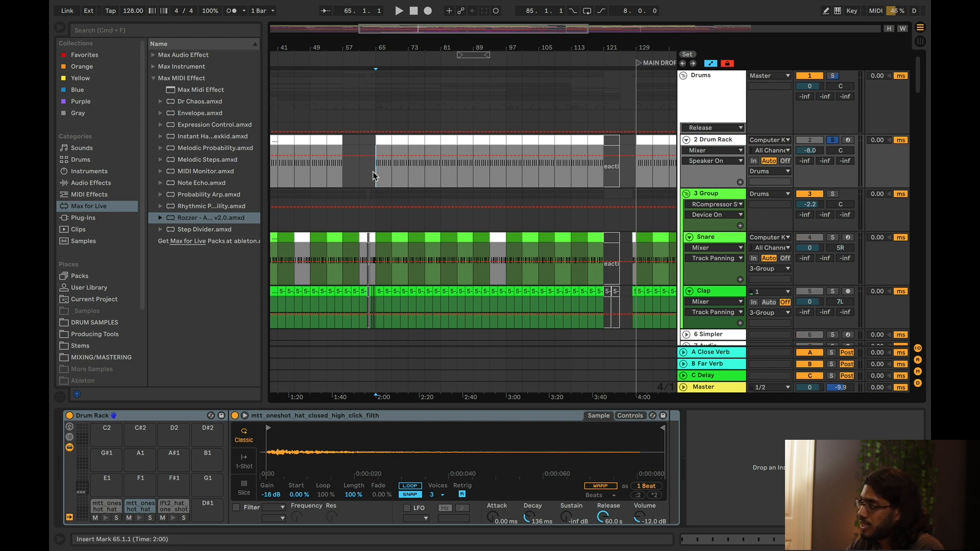
pyautogui.press('space')
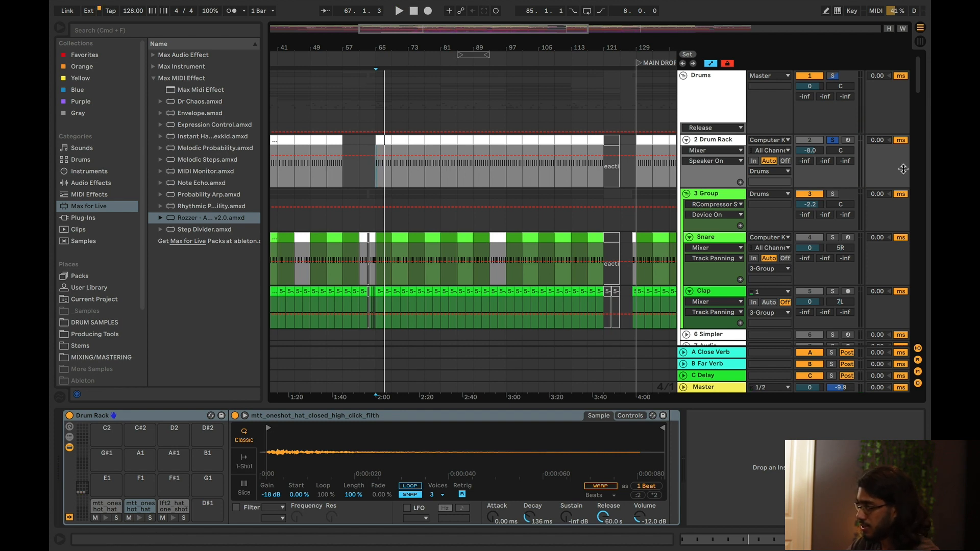
# - Unsolo the Drum Rack track, play the full arrangement from bar 65 while toggling that track, and stop playback
pyautogui.click(833, 141)
pyautogui.click(813, 141)
pyautogui.press('space')
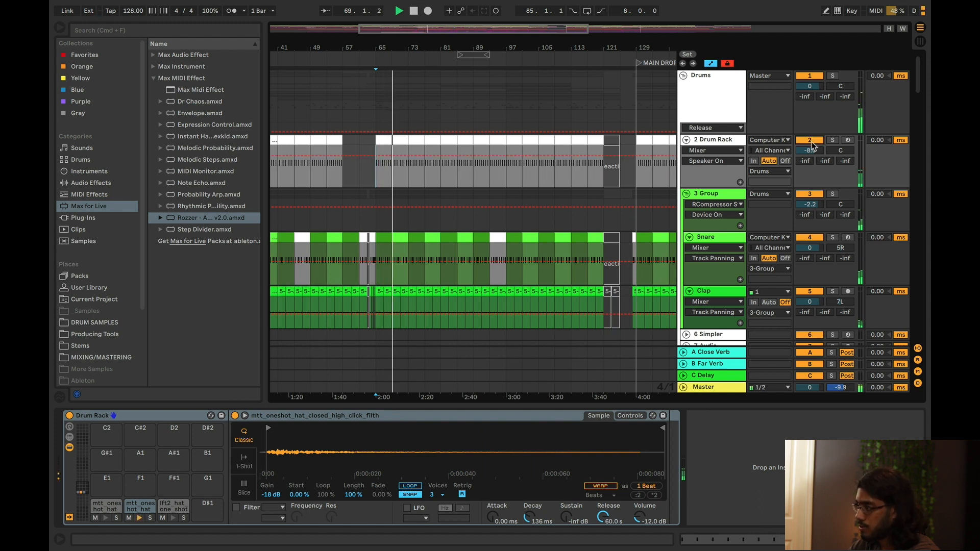
pyautogui.press('space')
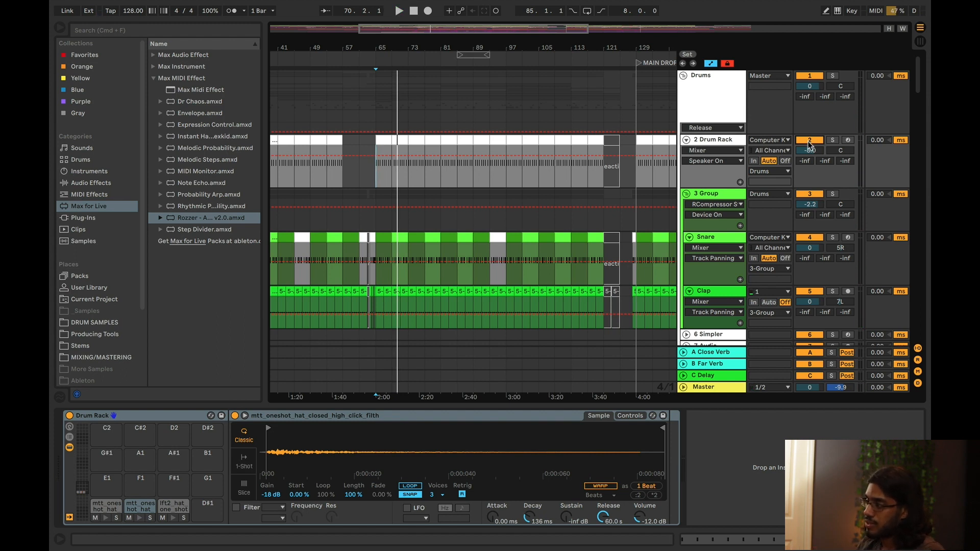
# - Review the Drums group's device chain and the Drum Rack track's hat sampler
pyautogui.click(709, 102)
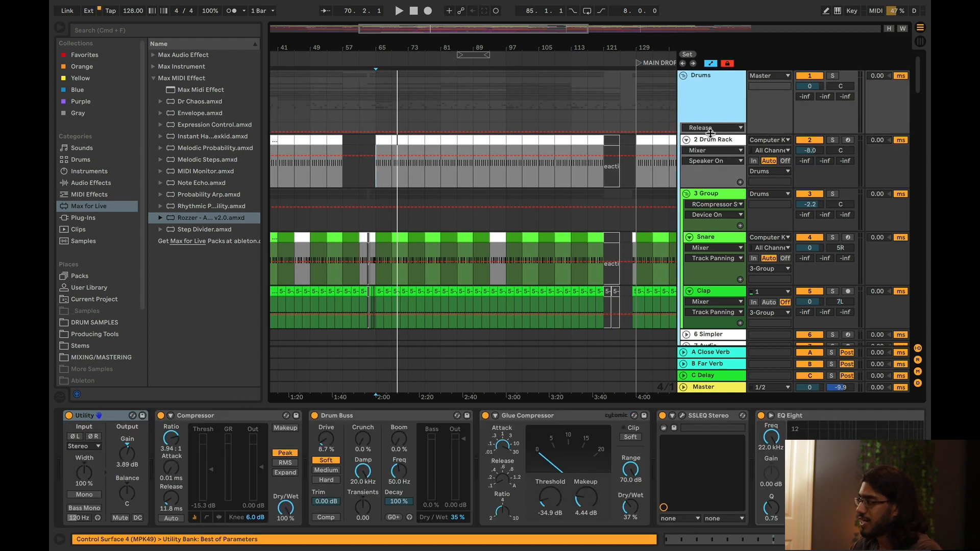
pyautogui.click(716, 142)
pyautogui.scroll(-3, 718, 102)
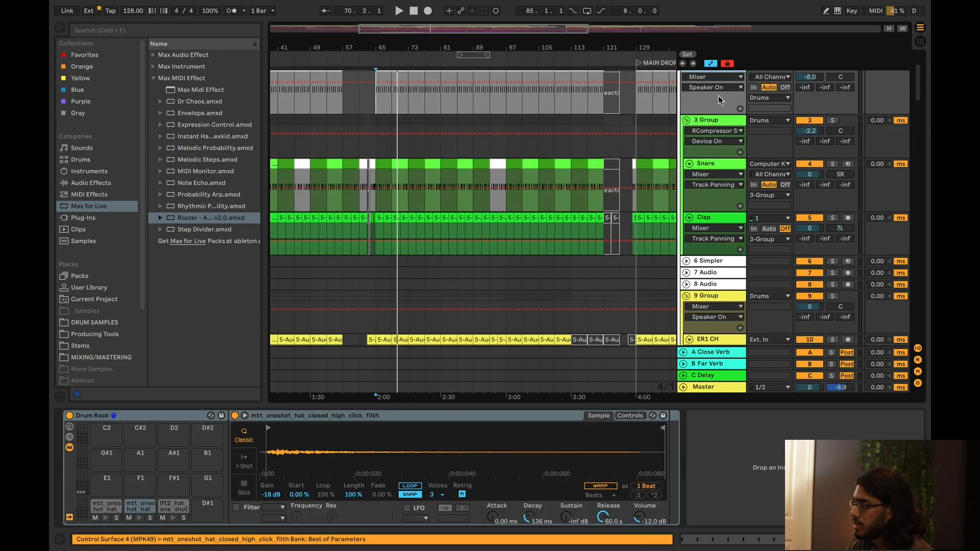
# - Solo the 3 Group track, audition it from bar 65, view the Snare track's devices, and unsolo the group
pyautogui.click(721, 123)
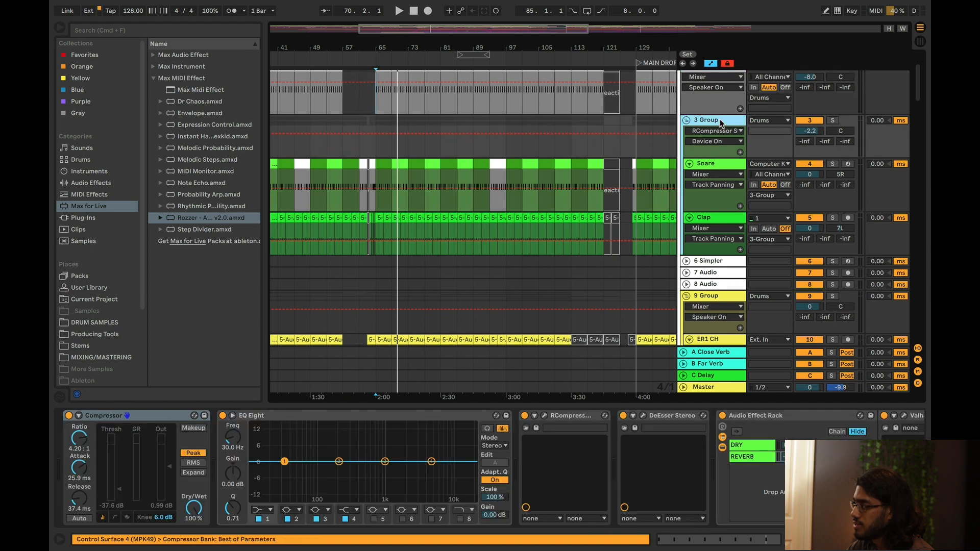
pyautogui.click(831, 121)
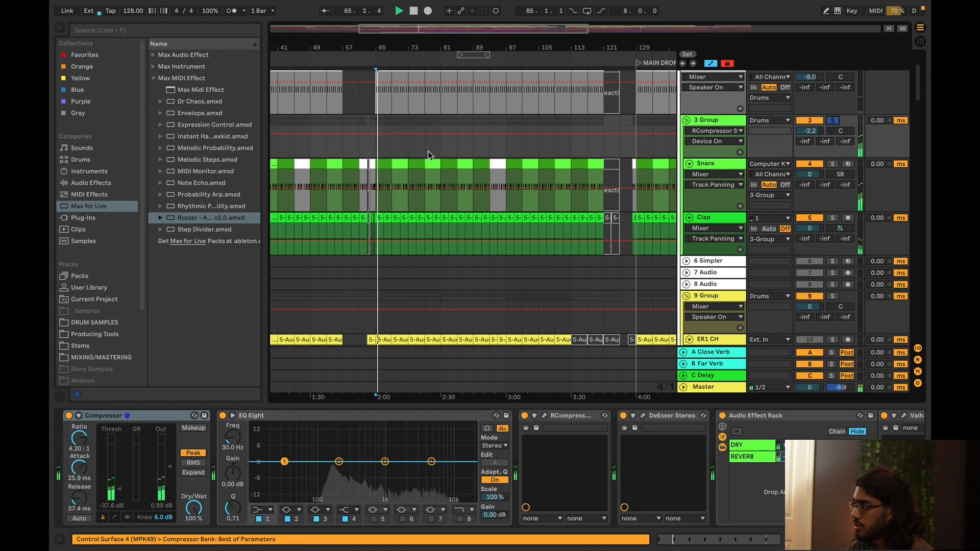
pyautogui.click(707, 164)
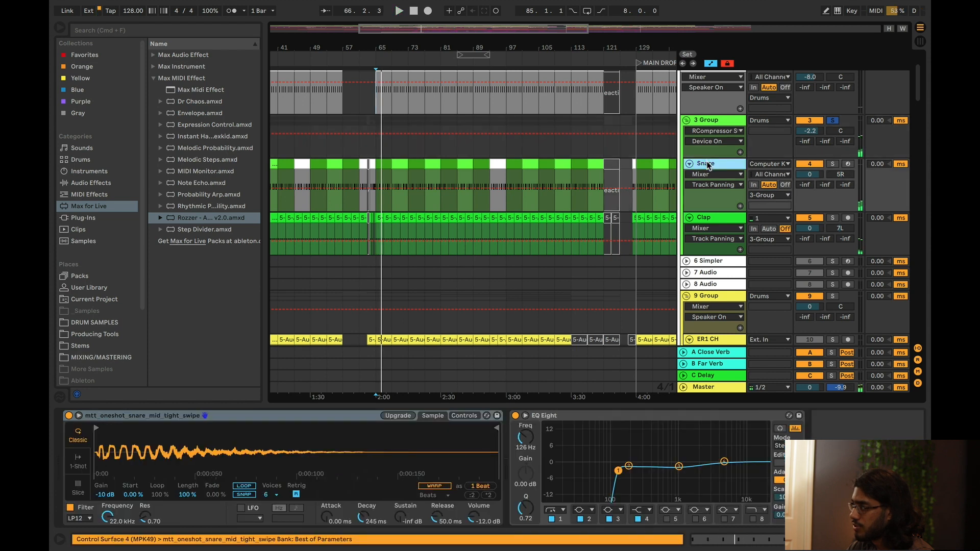
pyautogui.click(833, 121)
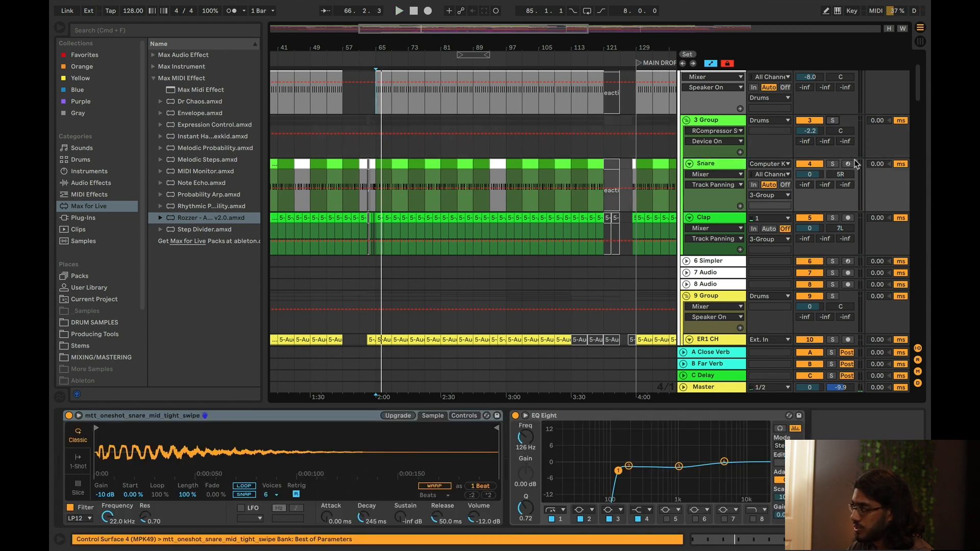
# - Solo the Snare track and audition it from bar 65, then do the same with the Clap track
pyautogui.click(833, 164)
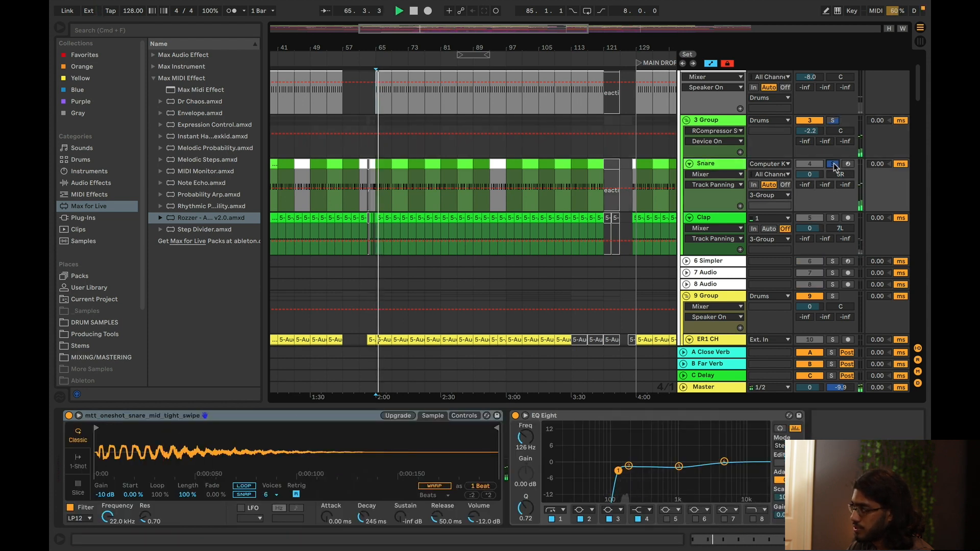
pyautogui.click(833, 219)
pyautogui.press('space')
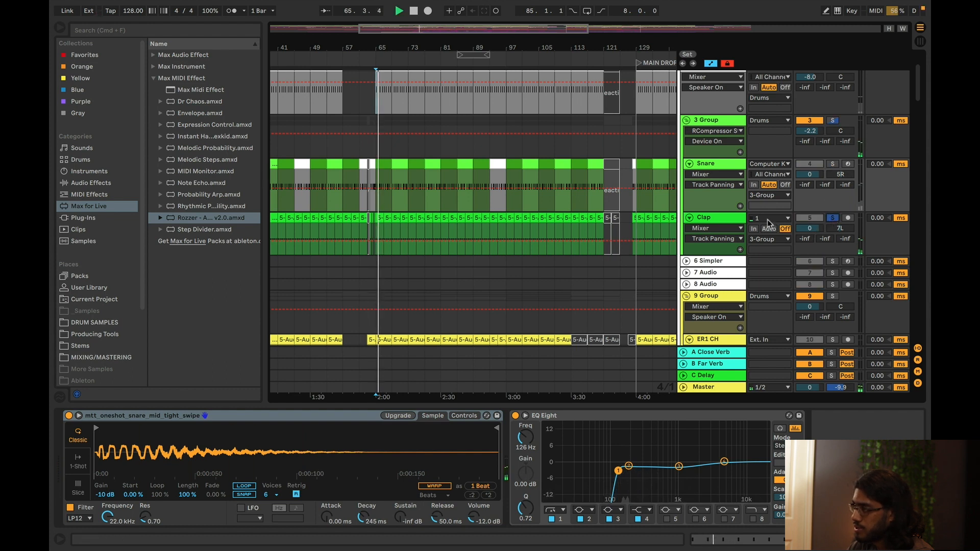
# - Review the Clap track's EQ Eight, then add the Snare track to the solo and audition both from bar 65
pyautogui.click(714, 220)
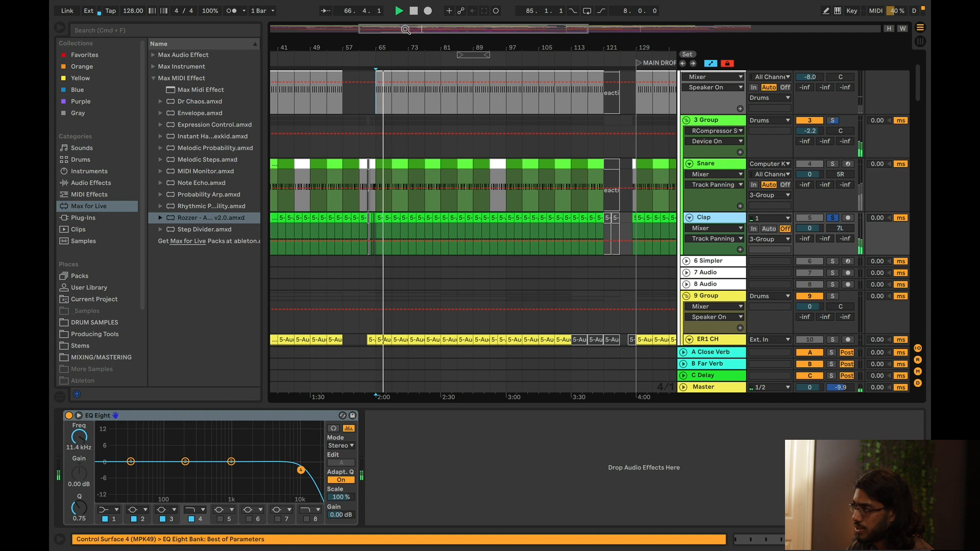
pyautogui.press('+')
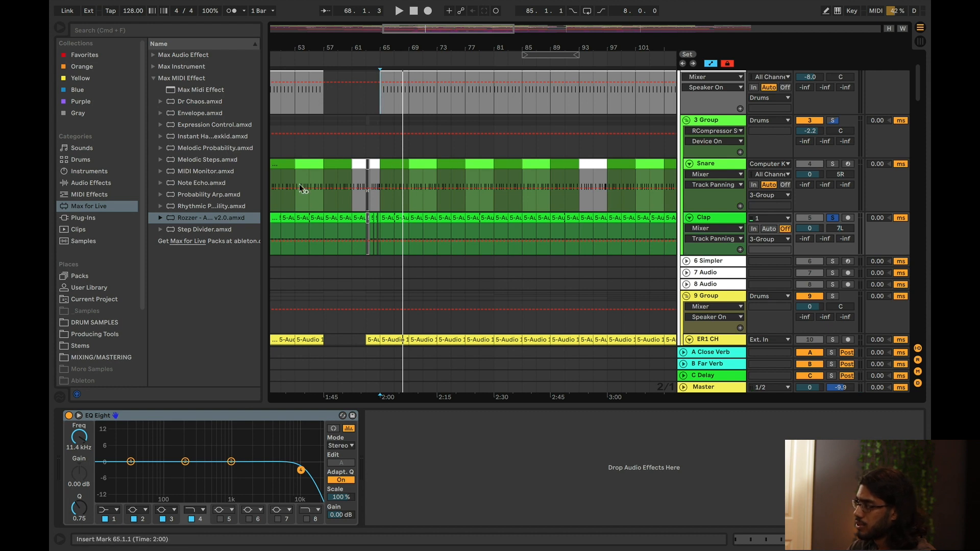
pyautogui.click(383, 204)
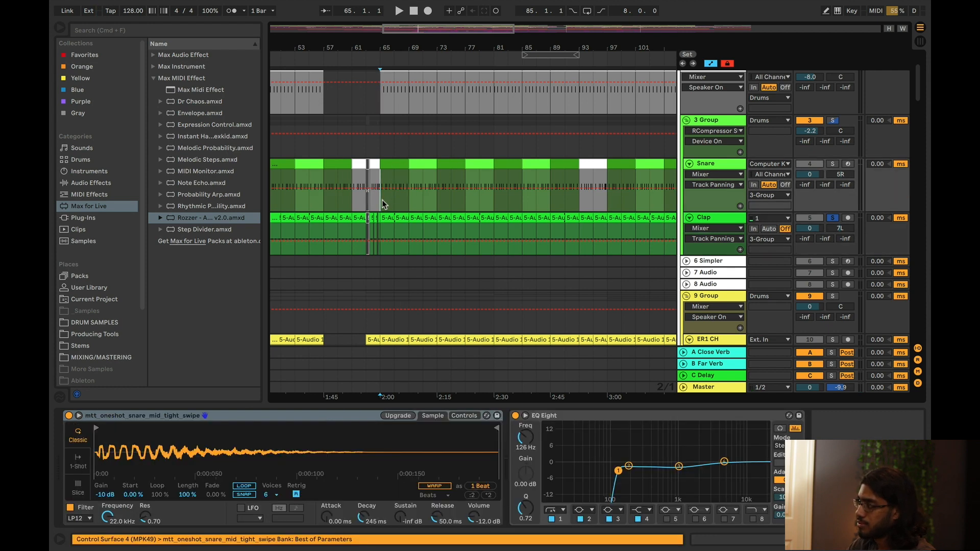
pyautogui.keyDown('super'); pyautogui.click(832, 164); pyautogui.keyUp('super')
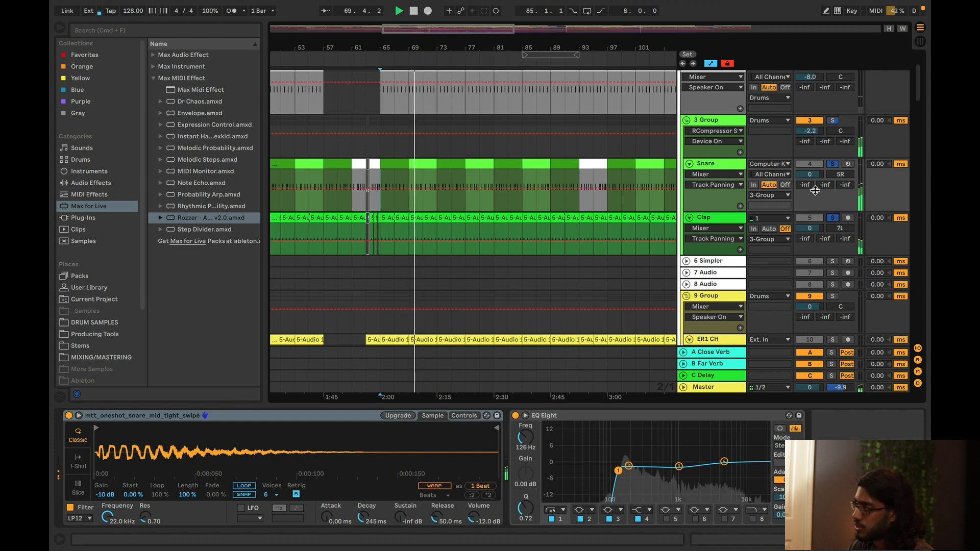
pyautogui.press('space')
# - Open the bar 65 Snare clip in an enlarged note editor, unsolo both tracks, and pick out its two low-velocity C3 notes during playback
pyautogui.moveTo(416, 26); pyautogui.dragTo(412, 54)
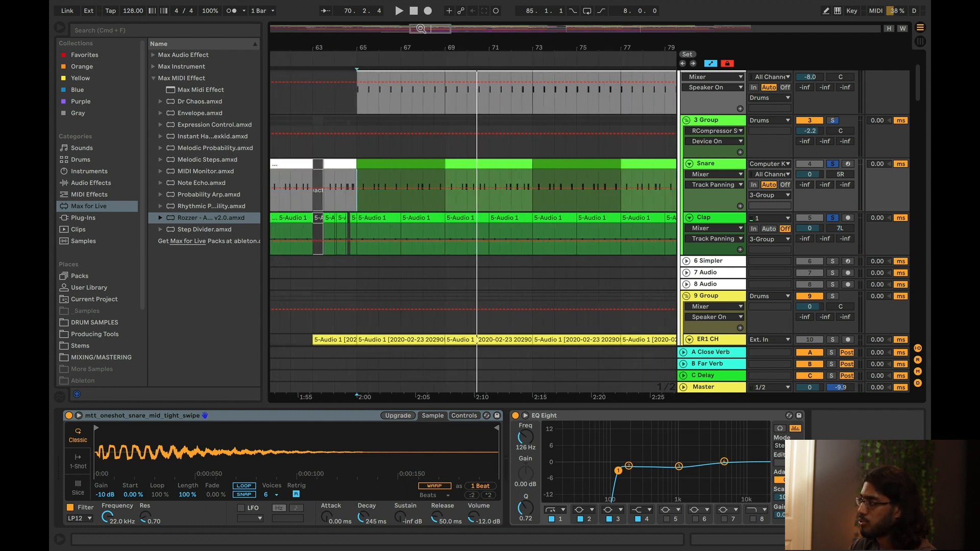
pyautogui.doubleClick(421, 163)
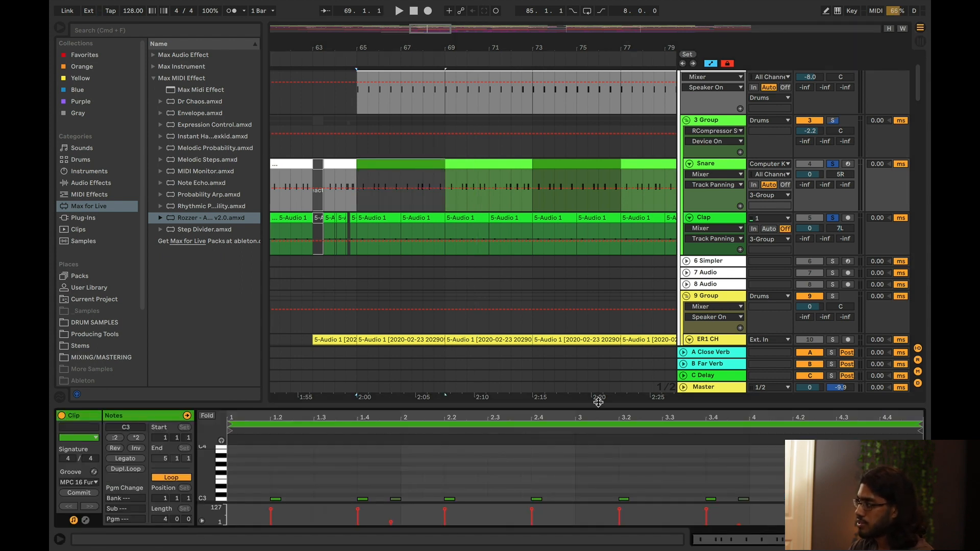
pyautogui.moveTo(597, 367); pyautogui.dragTo(598, 313)
pyautogui.click(413, 427)
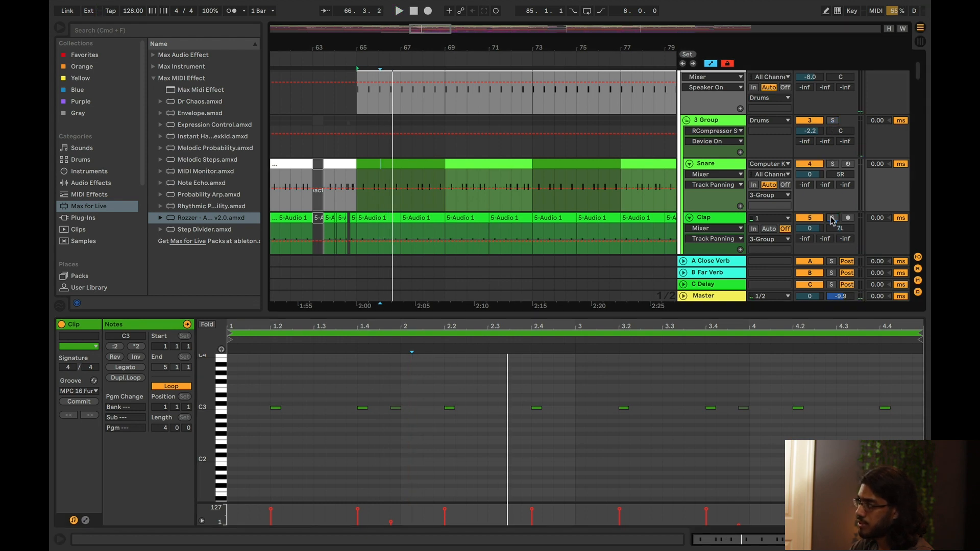
pyautogui.press('space')
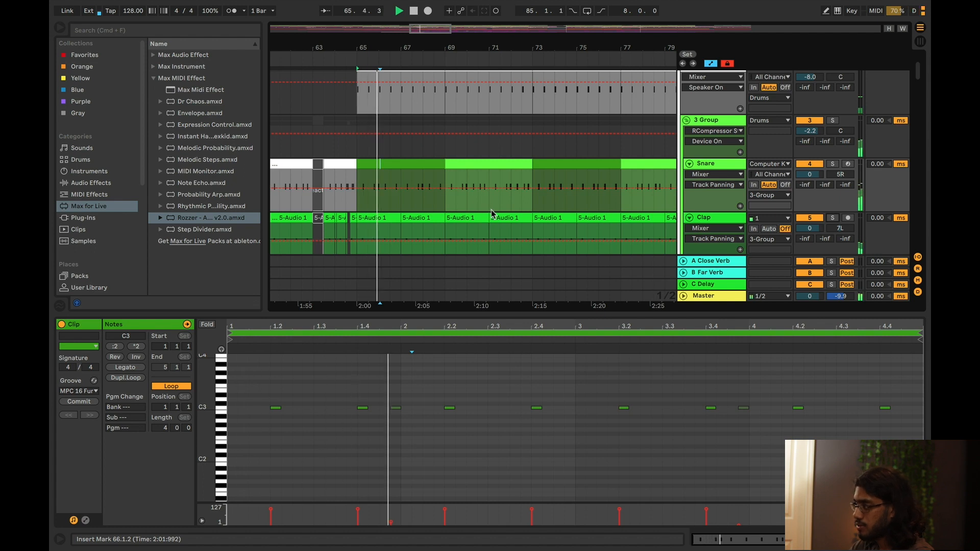
pyautogui.click(396, 408)
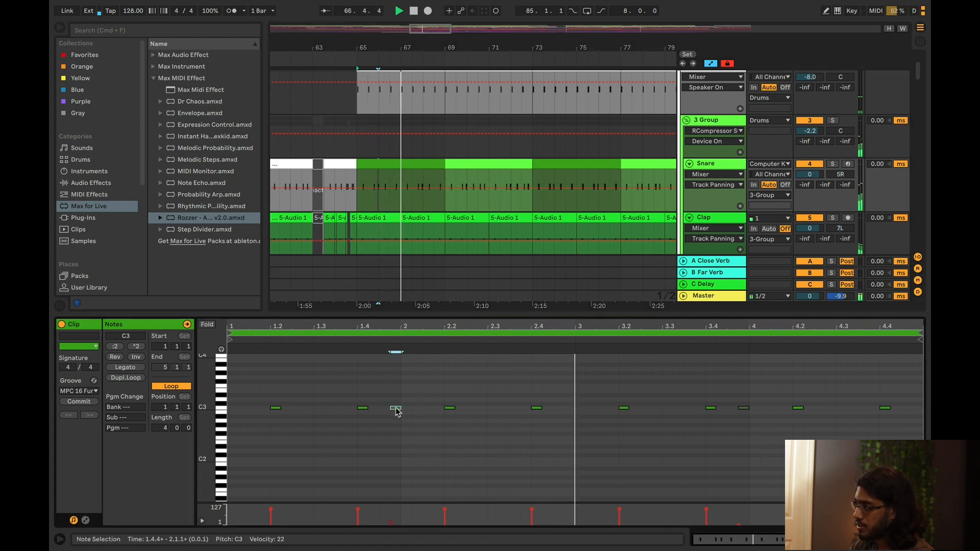
pyautogui.click(742, 408)
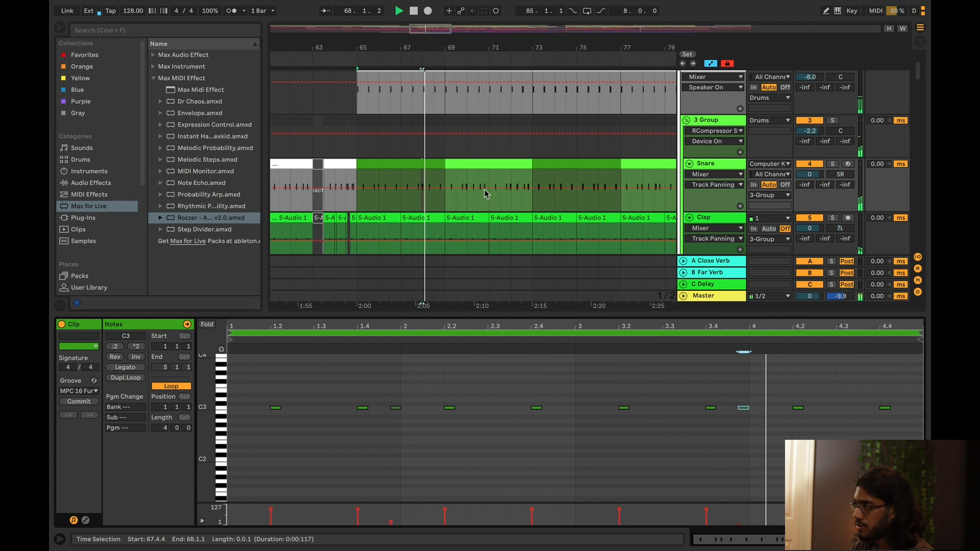
# - Examine the Snare clip at bar 69 and the snare and clap clips leading up to bar 65, then stop playback
pyautogui.click(493, 164)
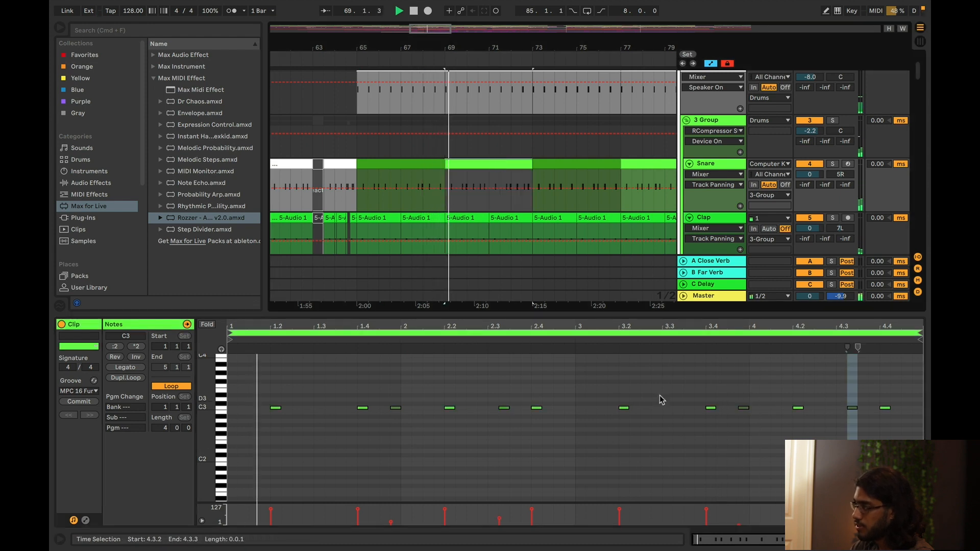
pyautogui.press('-')
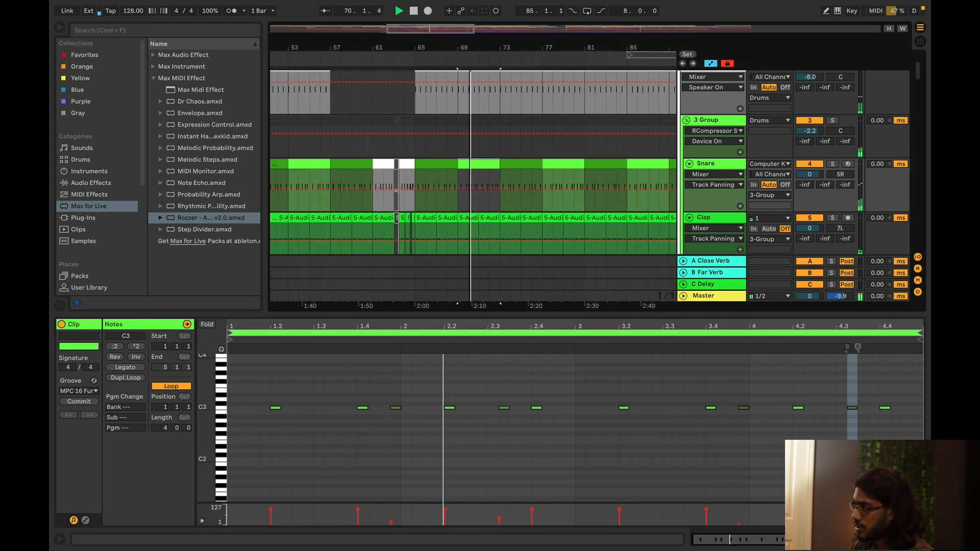
pyautogui.press('+')
pyautogui.press('+')
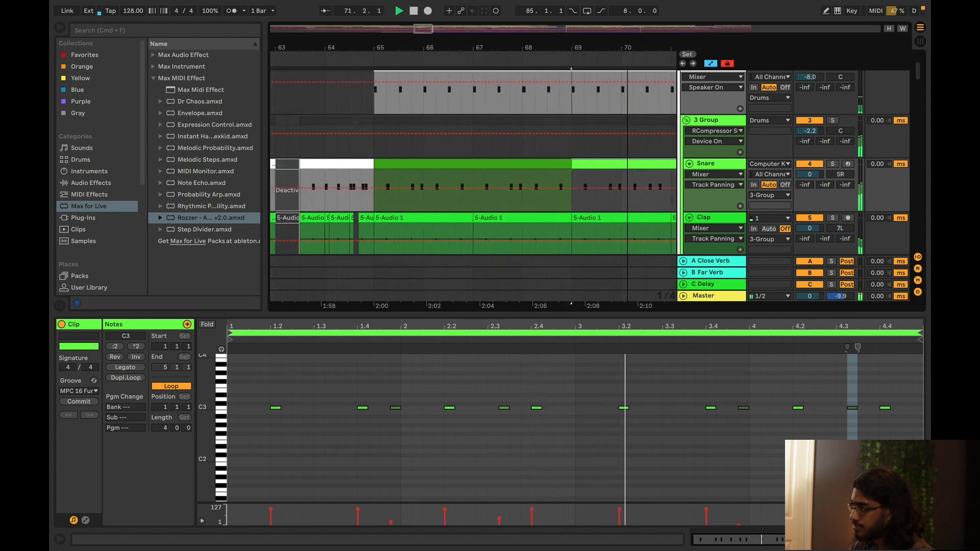
pyautogui.hscroll(-10, 472, 189)
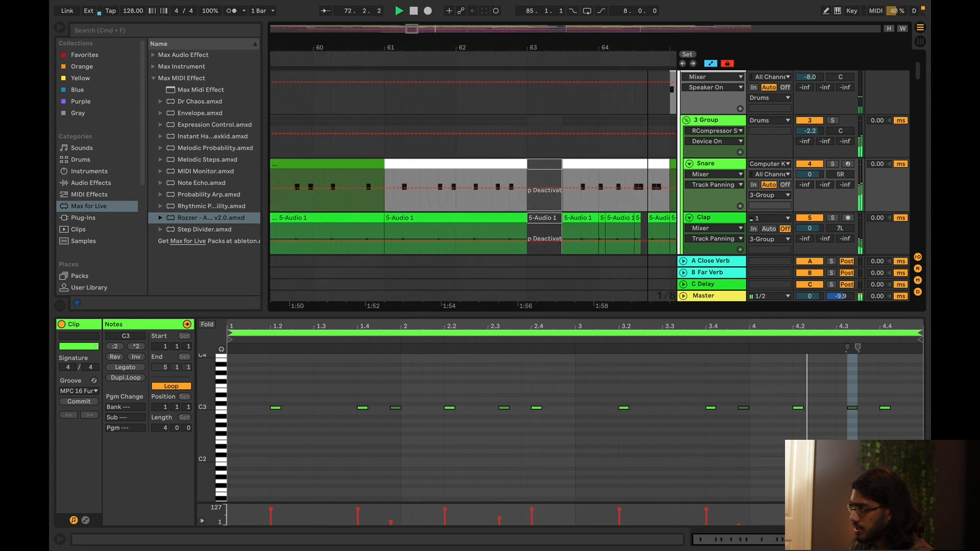
pyautogui.hscroll(4, 389, 206)
pyautogui.press('space')
# - Play the full arrangement from bar 60.3.1 through the snare variation into bar 65, and stop playback
pyautogui.click(388, 206)
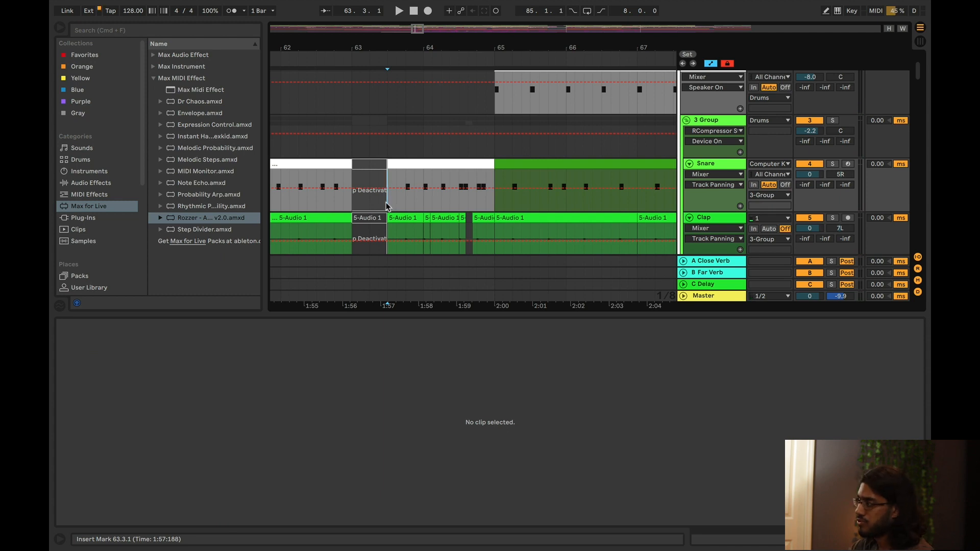
pyautogui.click(390, 209)
pyautogui.press('-')
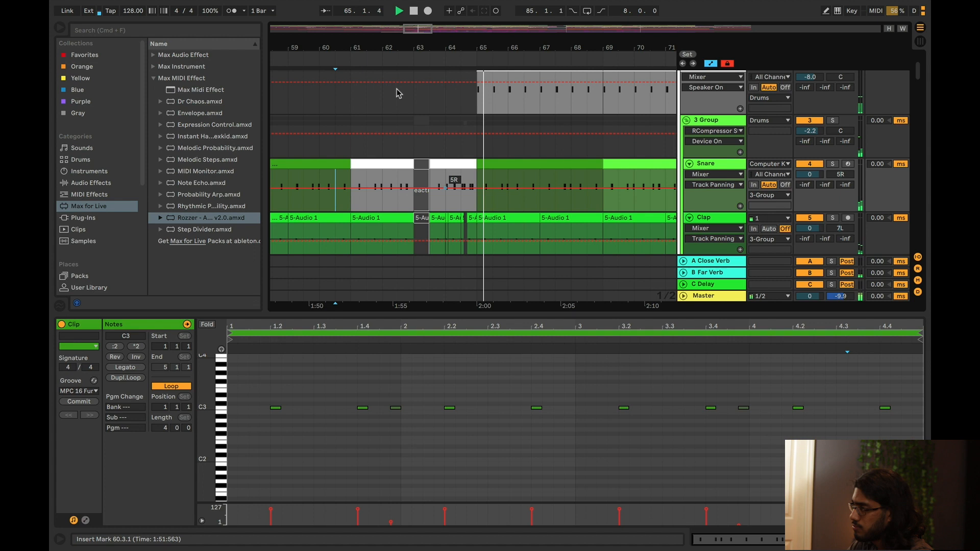
pyautogui.moveTo(421, 26); pyautogui.dragTo(428, 105)
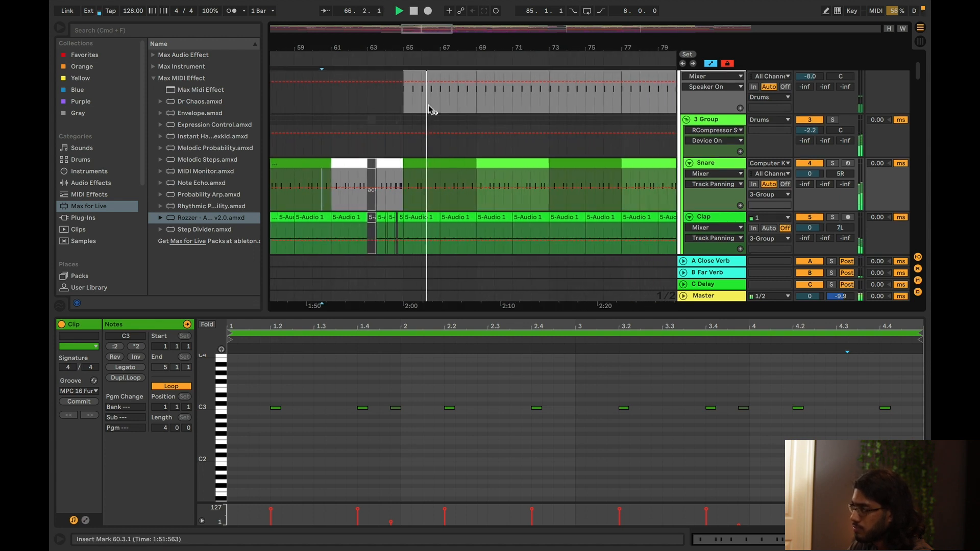
pyautogui.scroll(-2, 456, 122)
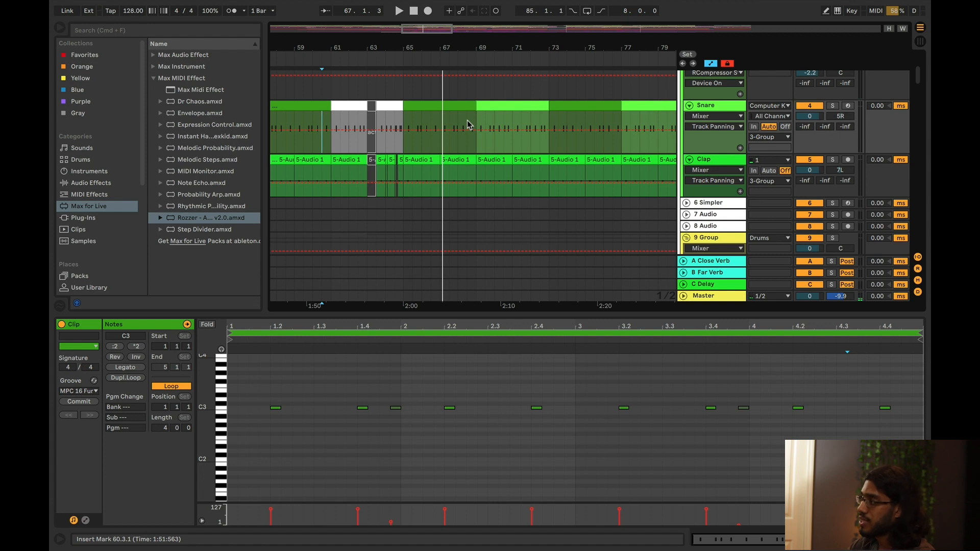
# - Collapse the clip view, place the insert marker at bar 65, and select the 9 Group track
pyautogui.moveTo(429, 32)
pyautogui.mouseDown()
pyautogui.moveTo(431, 110)
pyautogui.moveTo(426, 29)
pyautogui.mouseUp()
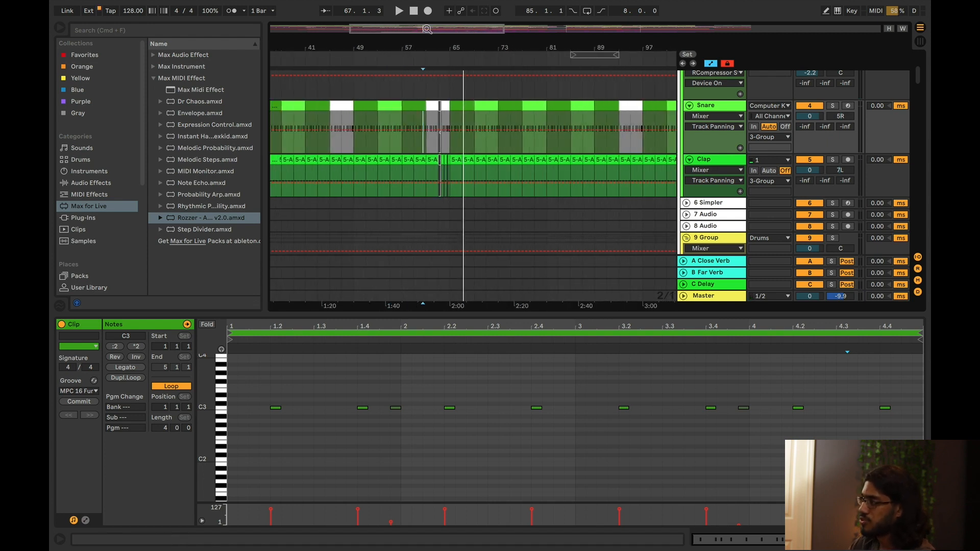
pyautogui.moveTo(423, 26); pyautogui.dragTo(424, 51)
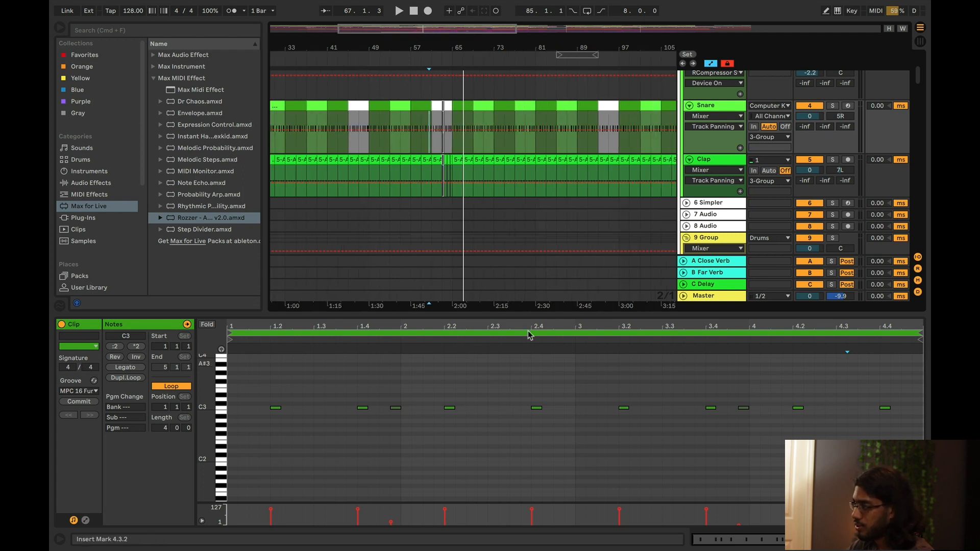
pyautogui.moveTo(532, 314); pyautogui.dragTo(531, 541)
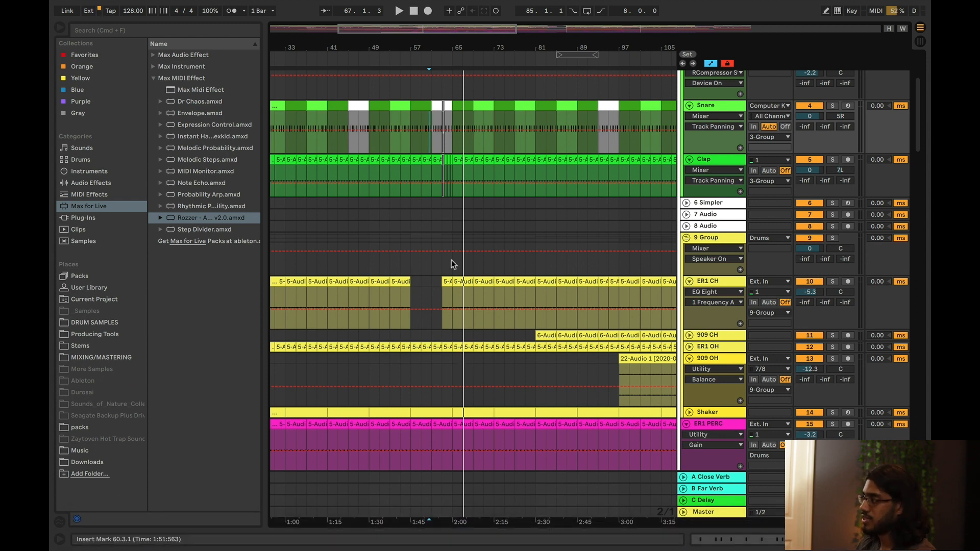
pyautogui.click(452, 153)
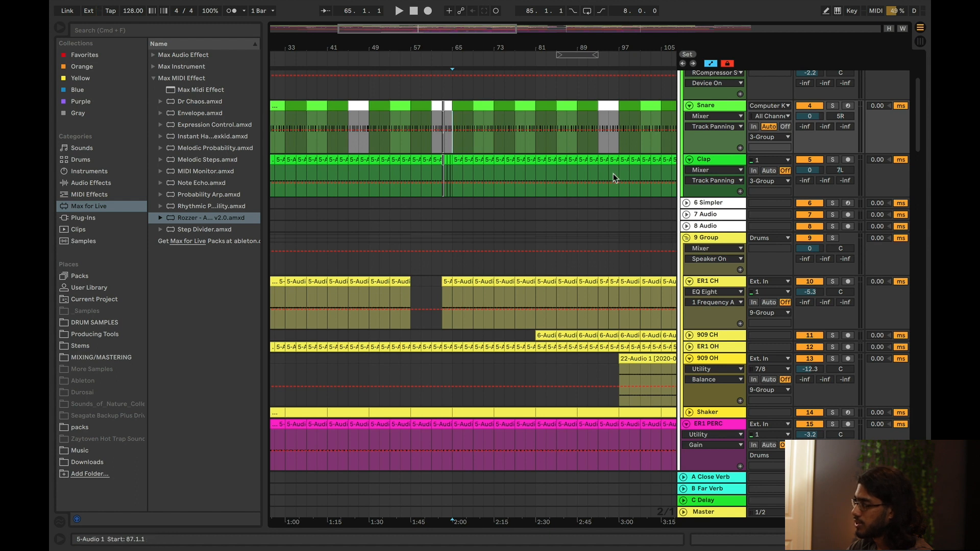
pyautogui.scroll(-5, 617, 211)
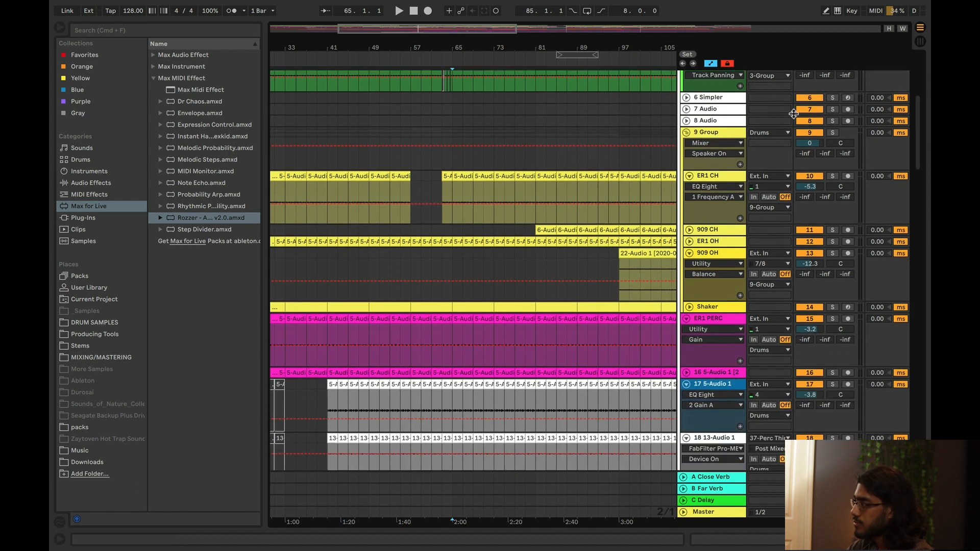
pyautogui.click(729, 137)
pyautogui.scroll(3, 715, 161)
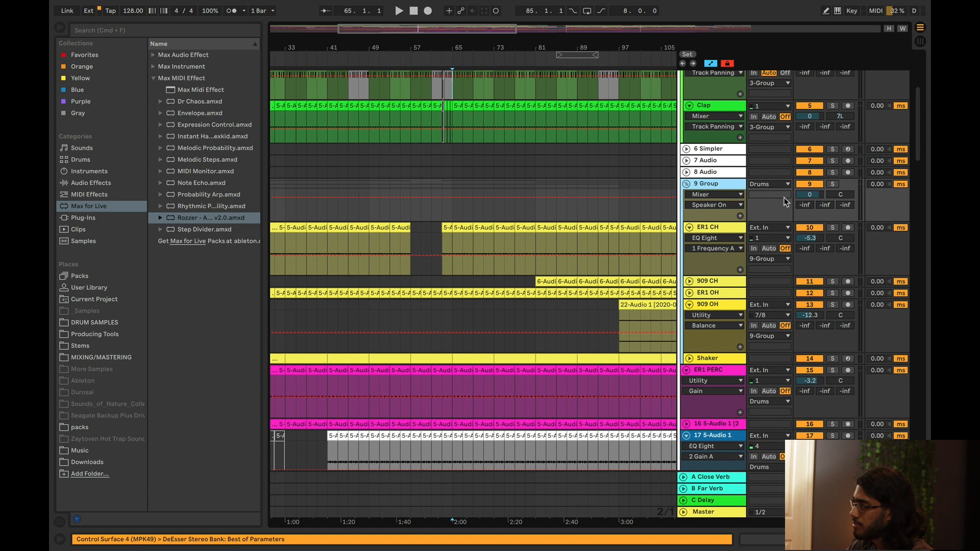
# - Solo the ER1 CH track, audition it from bar 69, stop playback, and unsolo it
pyautogui.click(832, 227)
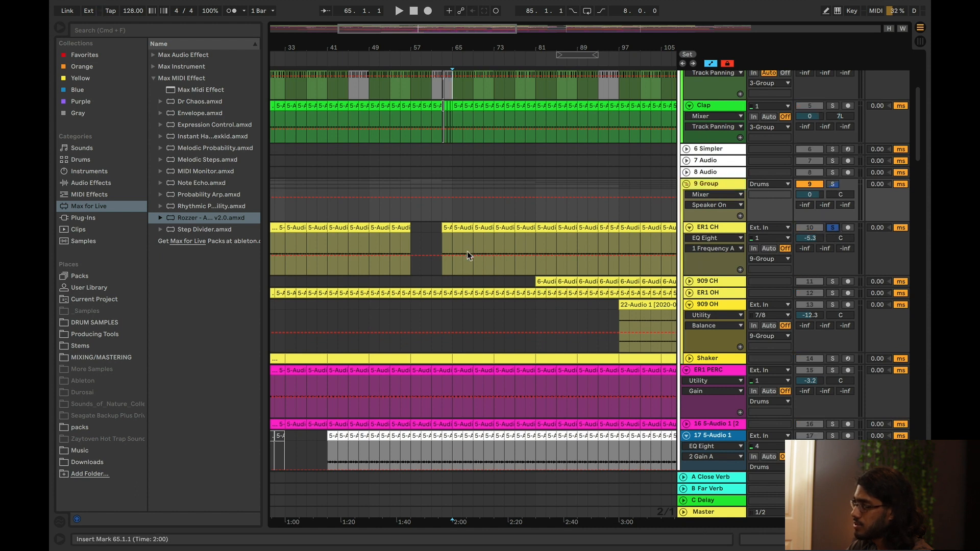
pyautogui.click(473, 240)
pyautogui.press('space')
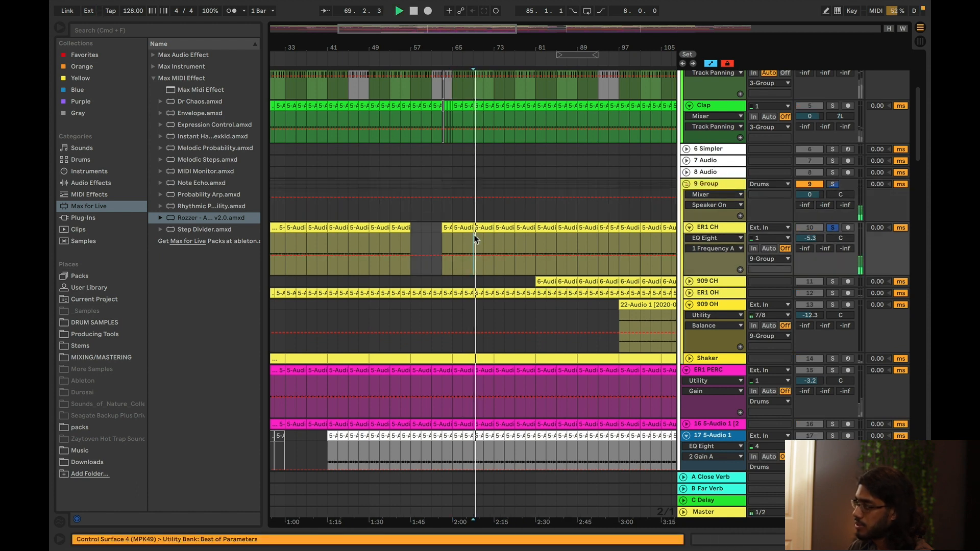
pyautogui.scroll(-2, 497, 231)
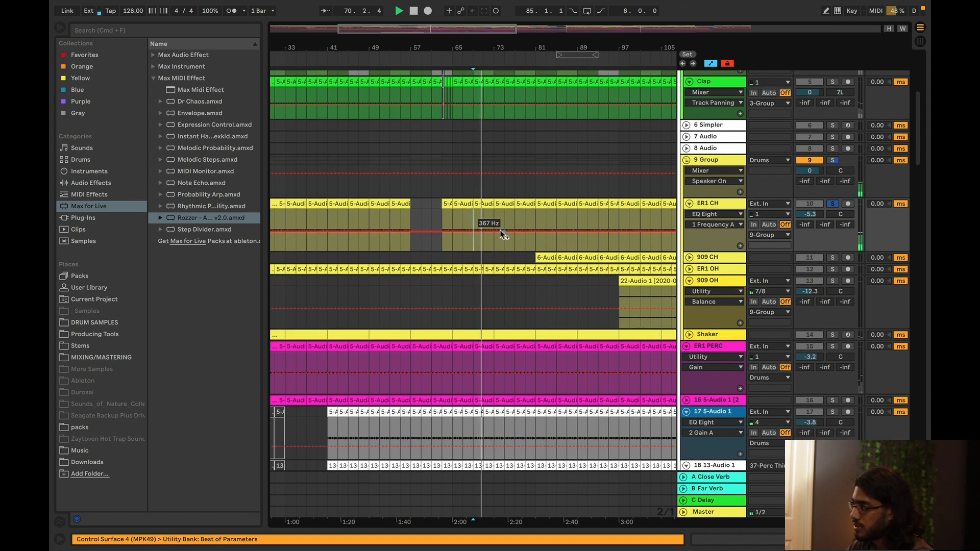
pyautogui.moveTo(438, 30); pyautogui.dragTo(437, 34)
pyautogui.press('space')
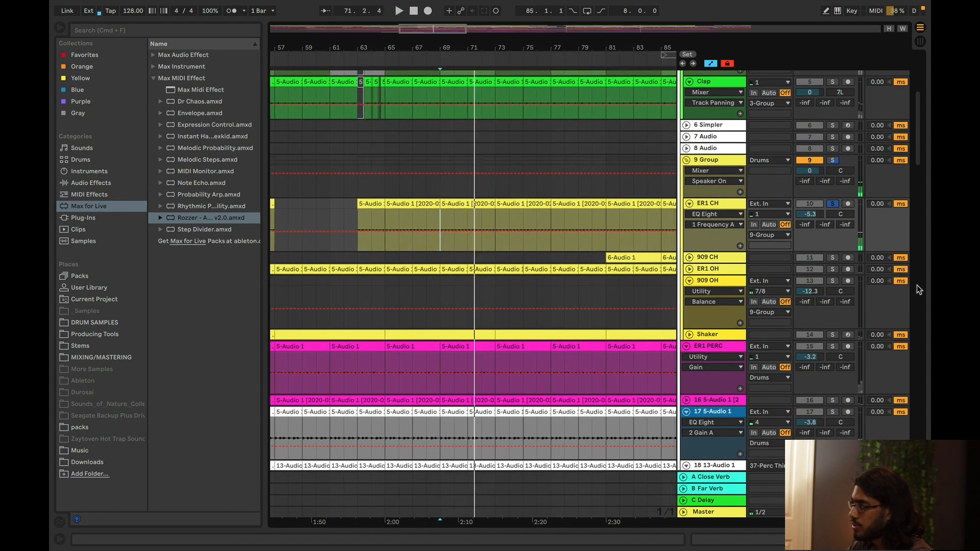
pyautogui.click(832, 204)
# - Solo and unfold the 909 CH track, audition it from bar 81, stop playback, and unsolo it
pyautogui.click(833, 257)
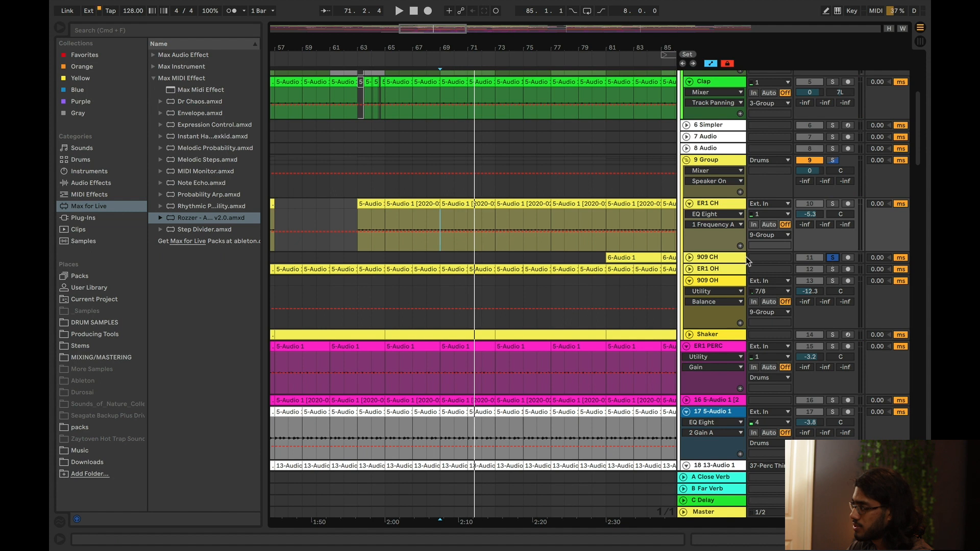
pyautogui.click(689, 258)
pyautogui.click(601, 286)
pyautogui.press('space')
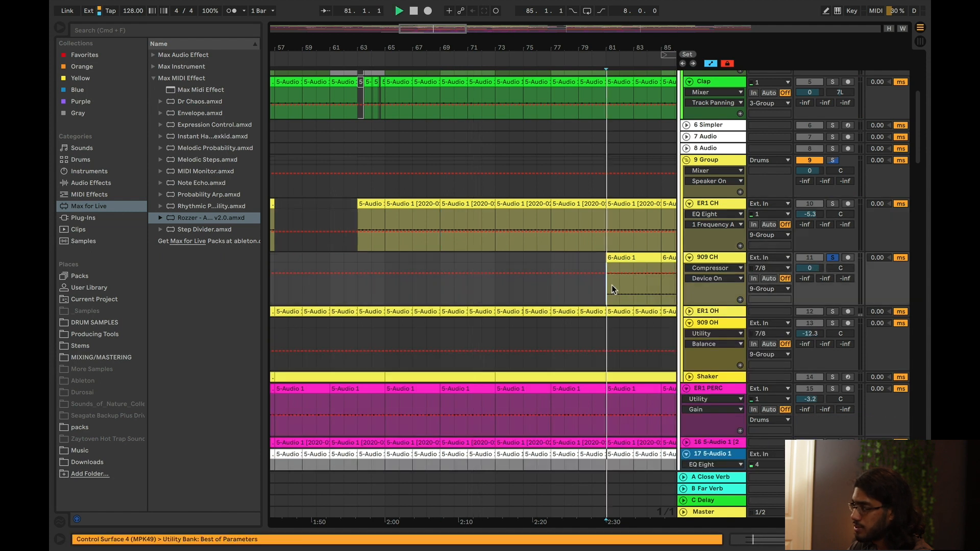
pyautogui.press('-')
pyautogui.press('-')
pyautogui.press('-')
pyautogui.press('-')
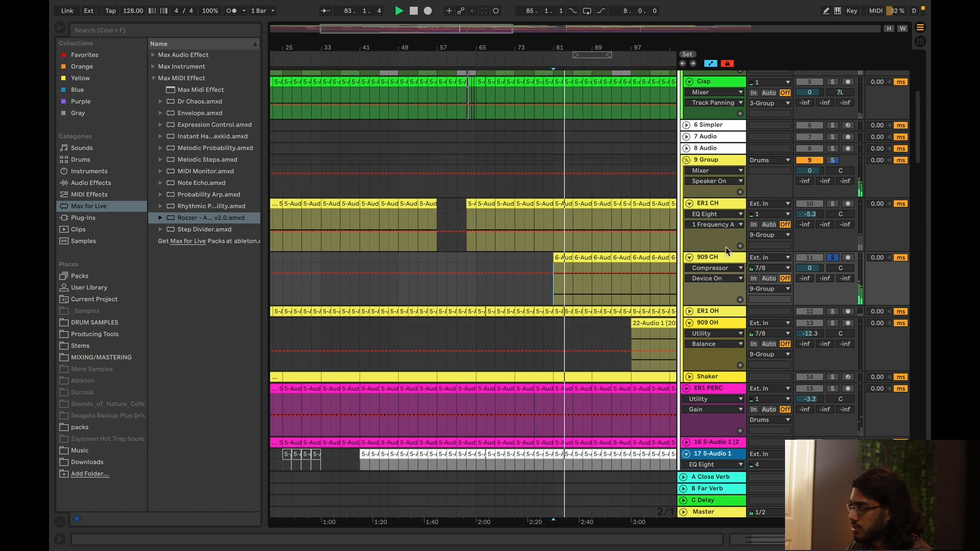
pyautogui.click(832, 257)
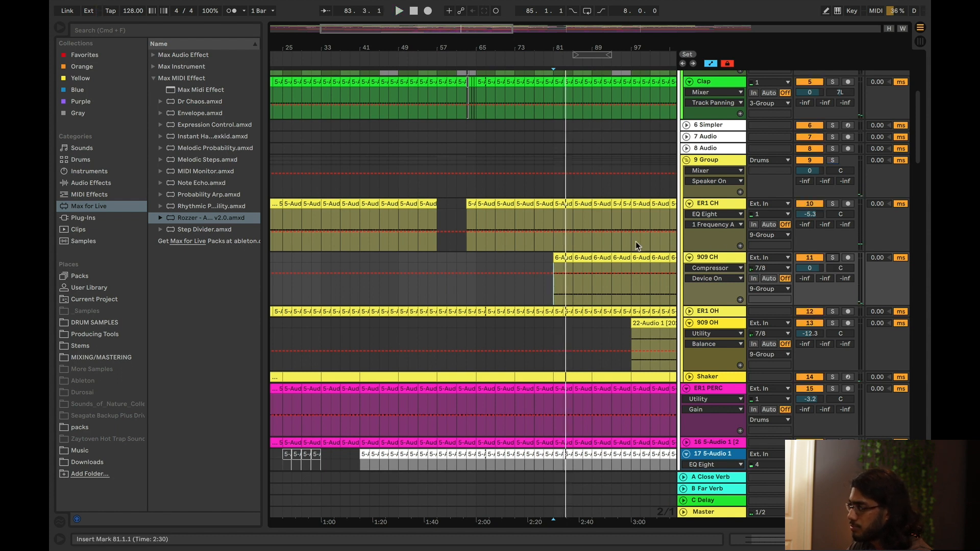
# - Unfold and solo the ER1 OH track, audition it from bar 65, stop playback, and unsolo it
pyautogui.scroll(-1, 694, 276)
pyautogui.click(689, 284)
pyautogui.click(832, 284)
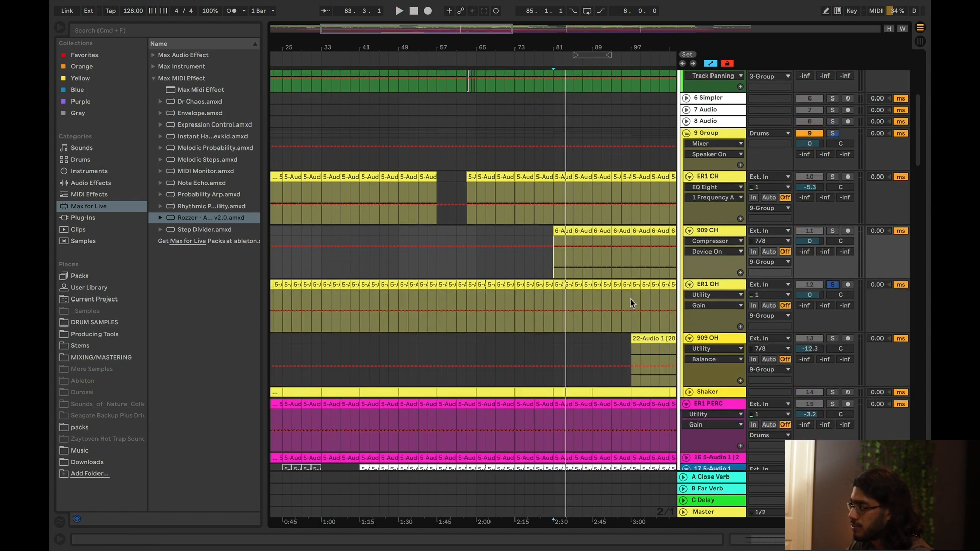
pyautogui.click(467, 325)
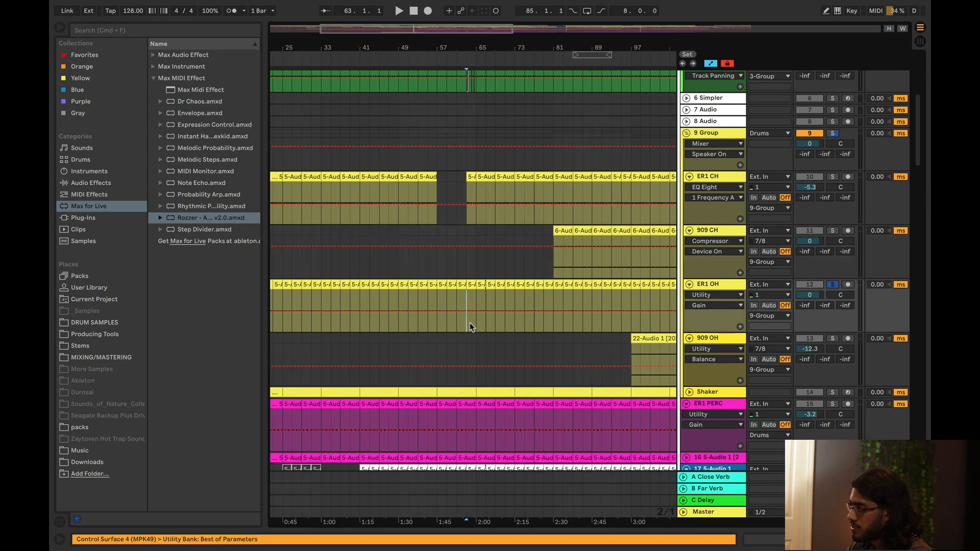
pyautogui.click(476, 293)
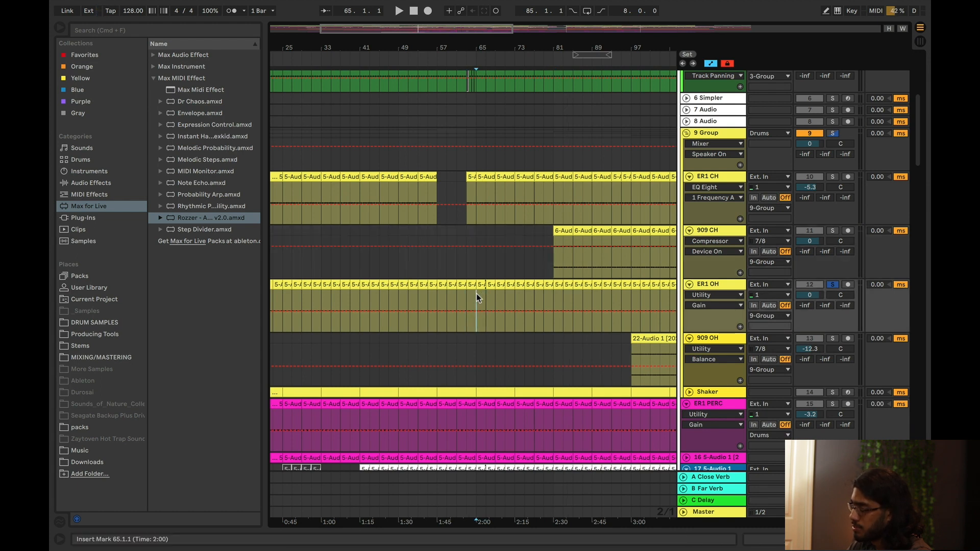
pyautogui.press('space')
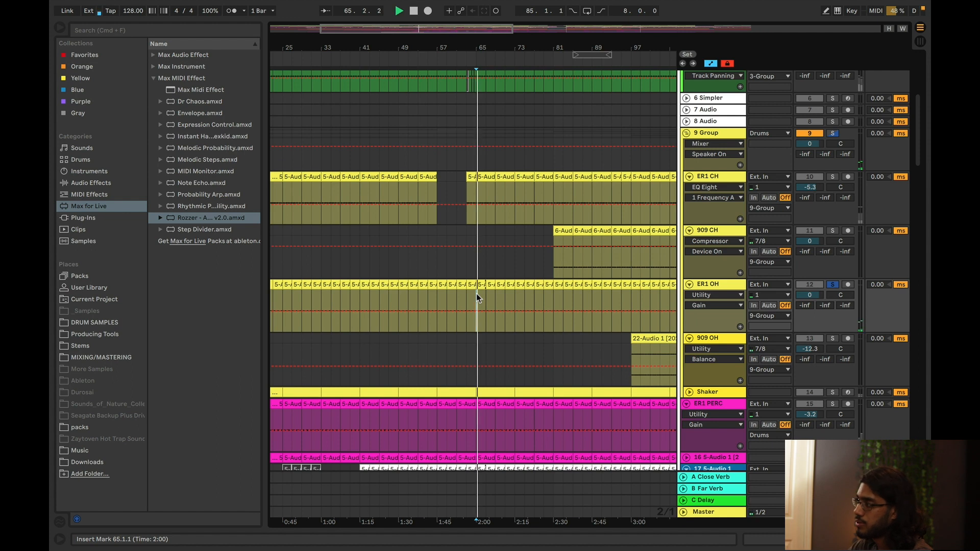
pyautogui.click(833, 284)
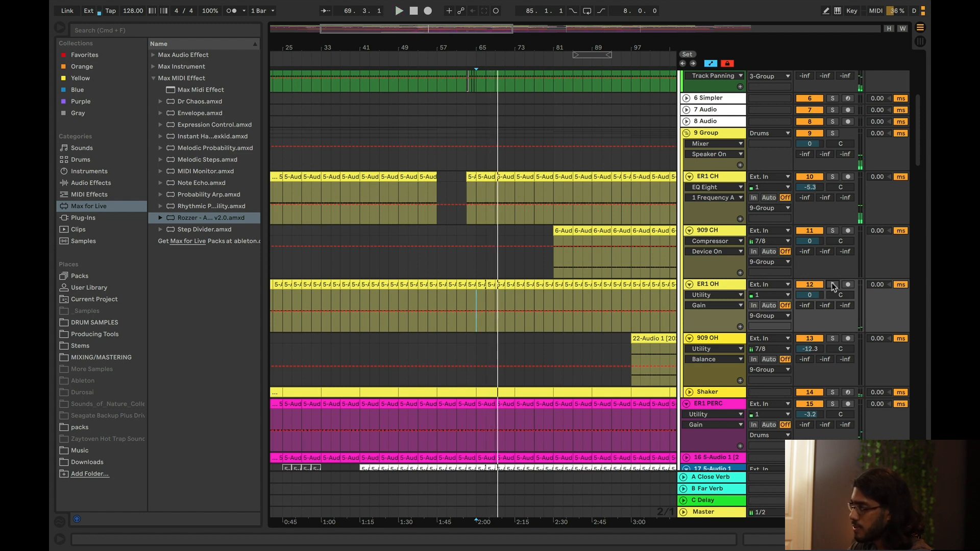
# - Solo the 909 OH track, audition it from bar 97, and unsolo it to hear it in context
pyautogui.scroll(-2, 447, 176)
pyautogui.hscroll(8, 513, 296)
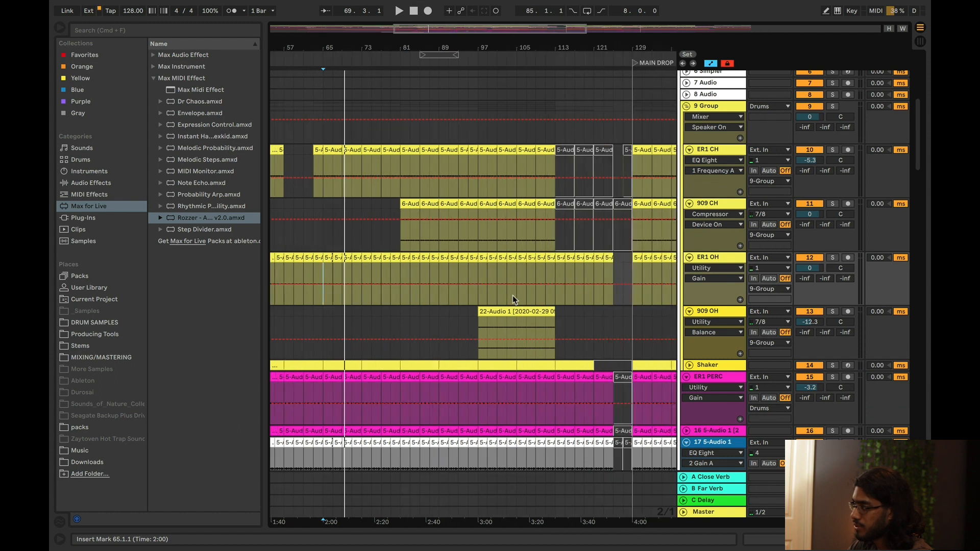
pyautogui.click(441, 318)
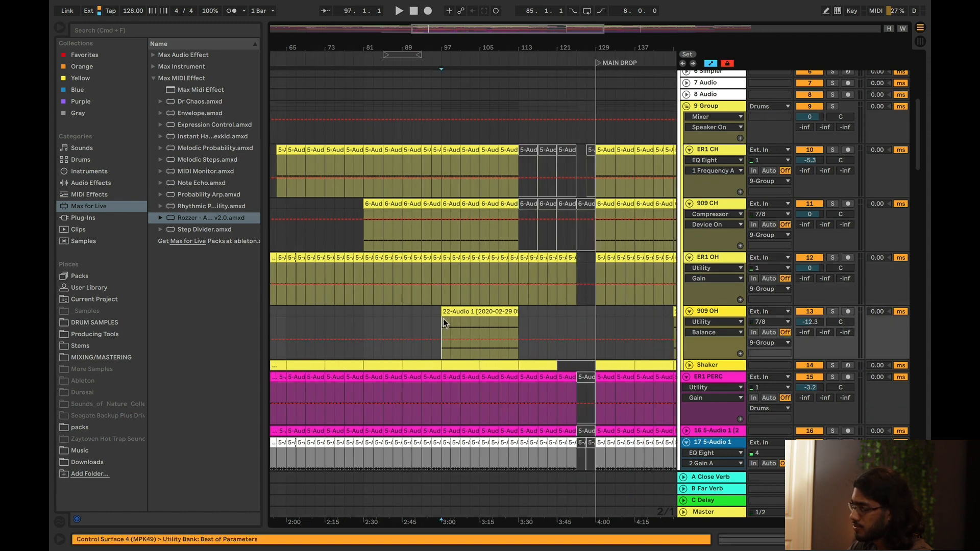
pyautogui.click(834, 311)
pyautogui.press('space')
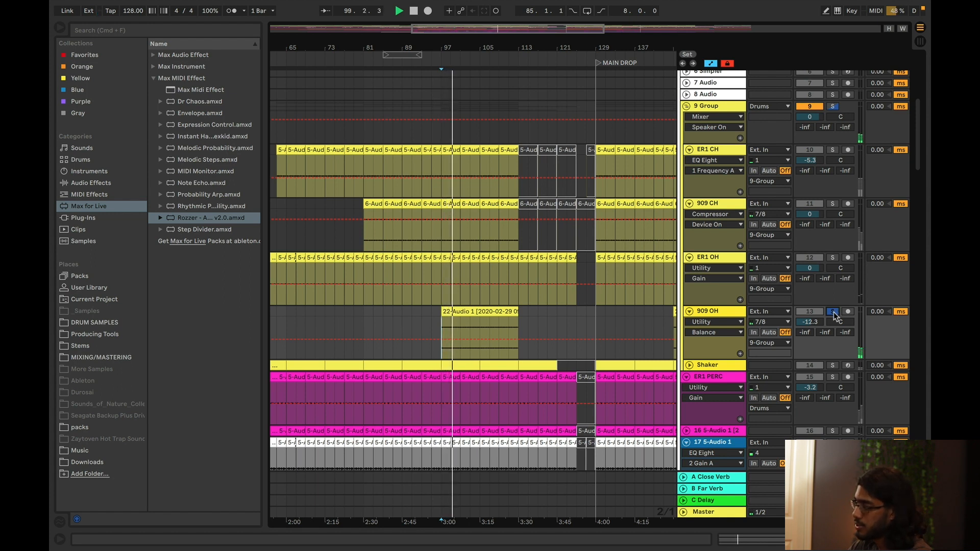
pyautogui.click(833, 312)
# - Unfold the Shaker track and audition it from bar 73, first soloed and then in context, and solo it again
pyautogui.scroll(-3, 636, 275)
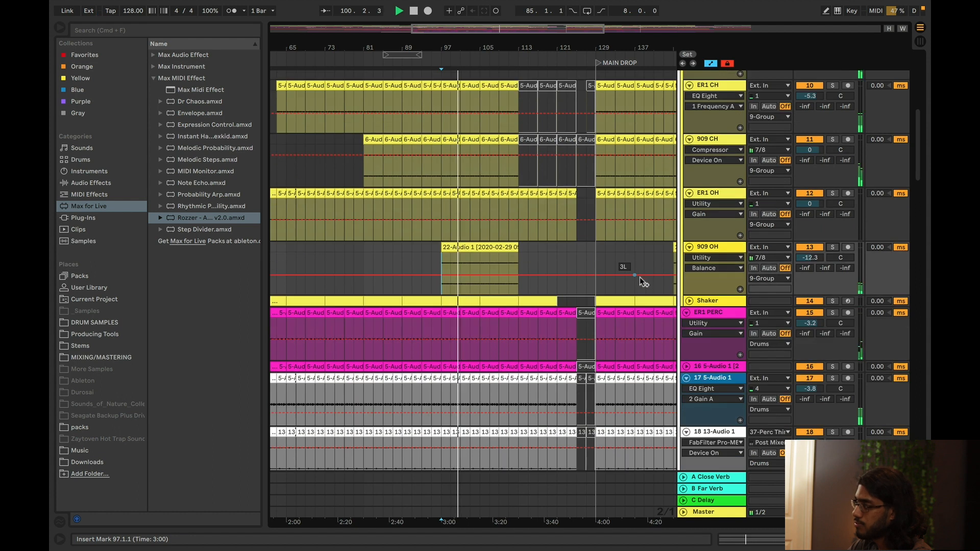
pyautogui.click(689, 301)
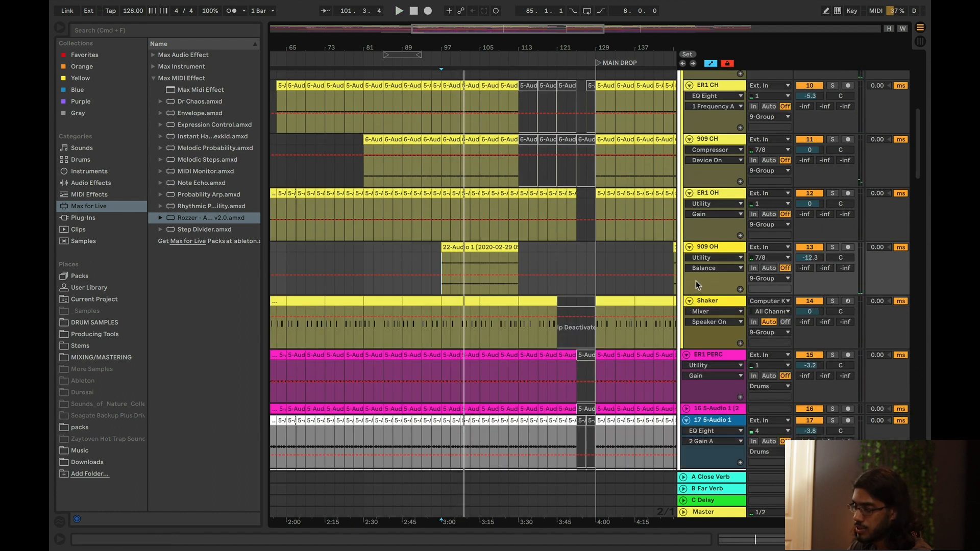
pyautogui.scroll(-4, 697, 285)
pyautogui.hscroll(-6, 485, 267)
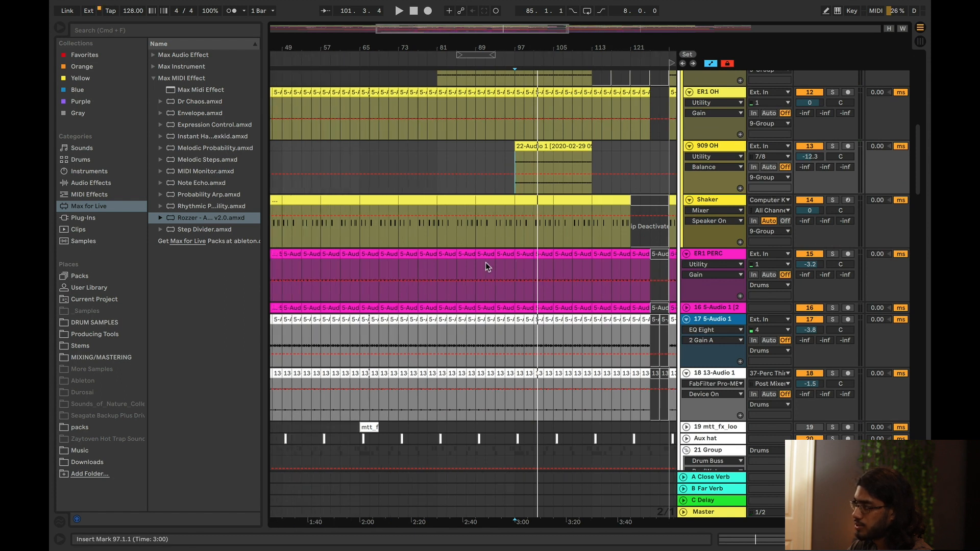
pyautogui.moveTo(445, 27); pyautogui.dragTo(449, 35)
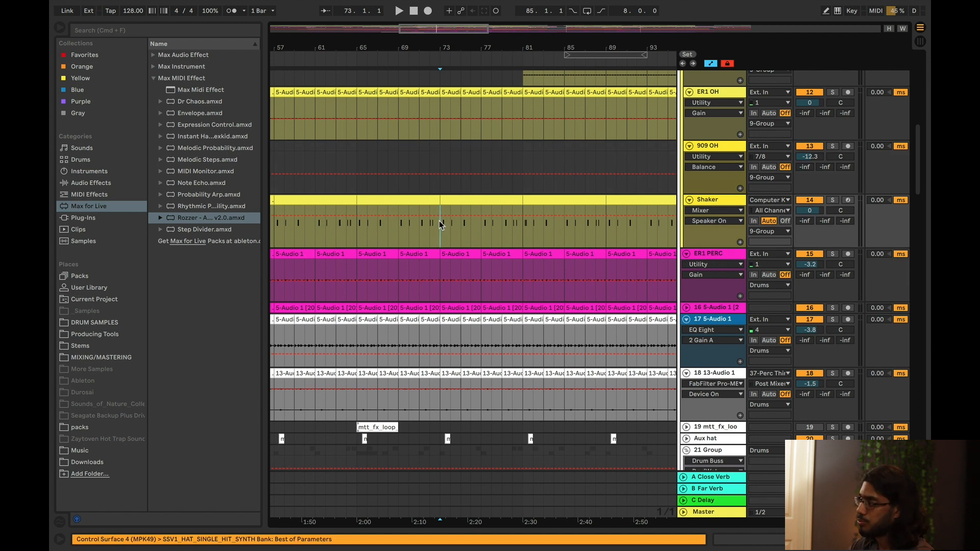
pyautogui.click(833, 200)
pyautogui.press('space')
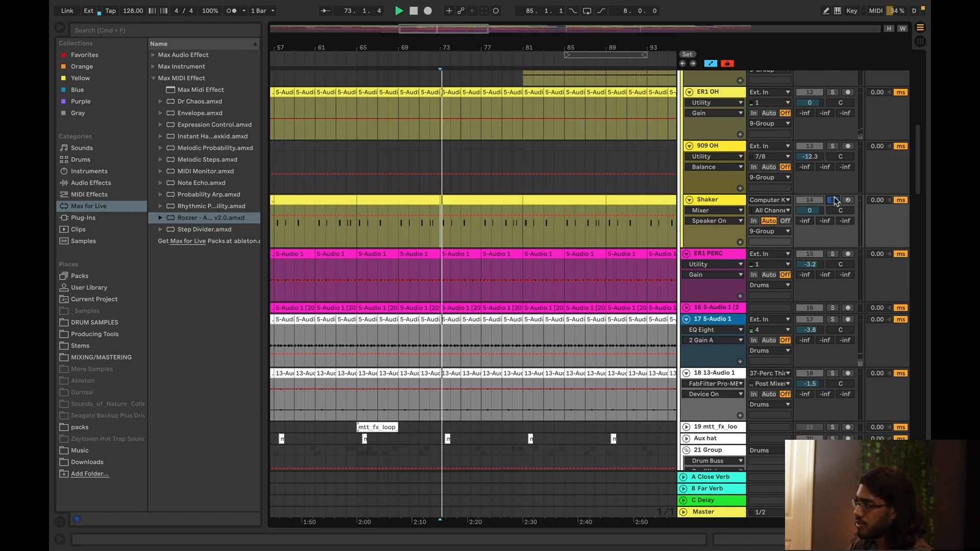
pyautogui.click(834, 201)
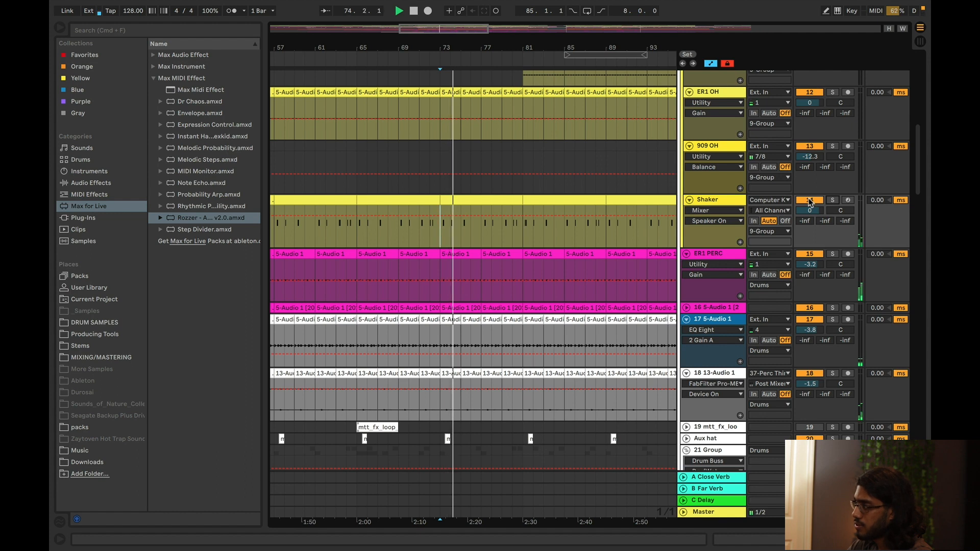
pyautogui.click(833, 200)
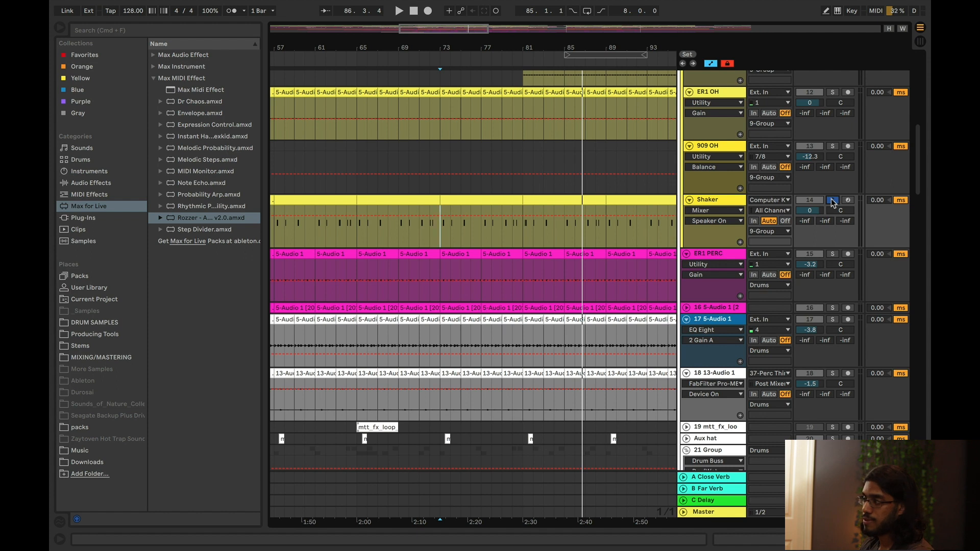
# - Open the Shaker clip at bar 73, paste a copy of its first pair of C3 notes at 2.2.2, and close the note editor
pyautogui.doubleClick(469, 200)
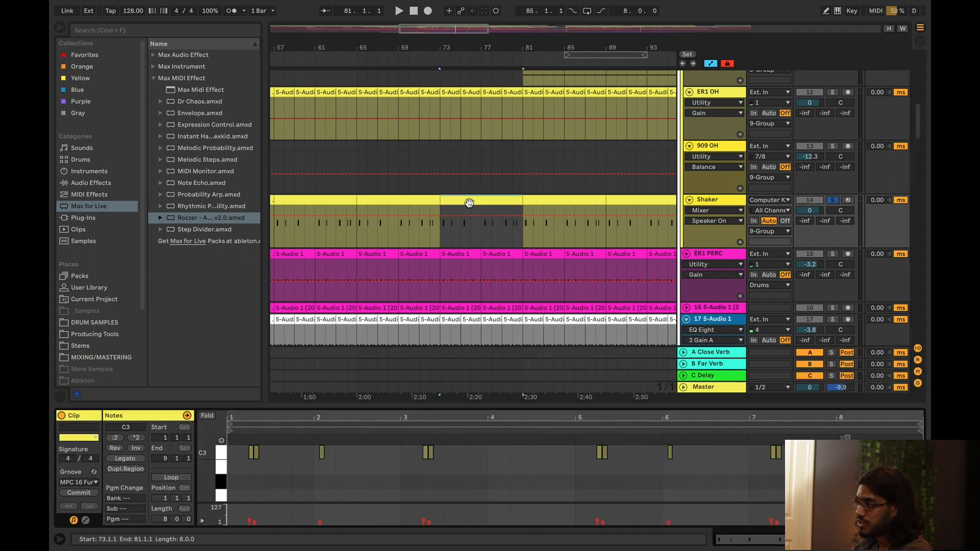
pyautogui.moveTo(464, 404); pyautogui.dragTo(388, 251)
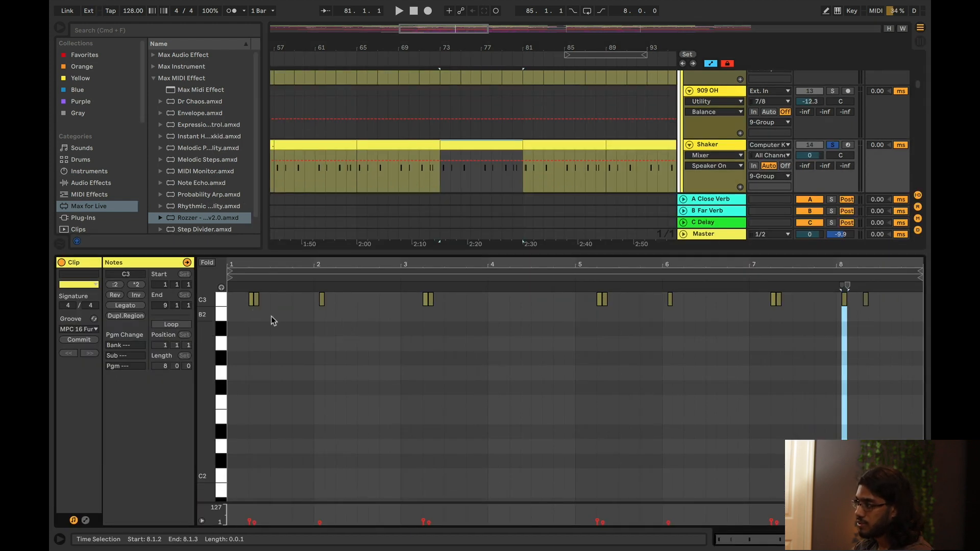
pyautogui.moveTo(278, 317); pyautogui.dragTo(249, 305)
pyautogui.hotkey('ctrl', 'c')
pyautogui.click(348, 299)
pyautogui.hotkey('ctrl', 'v')
pyautogui.click(389, 306)
pyautogui.click(487, 300)
pyautogui.hotkey('ctrl', 'v')
pyautogui.click(542, 300)
pyautogui.hotkey('ctrl', 'v')
pyautogui.click(541, 380)
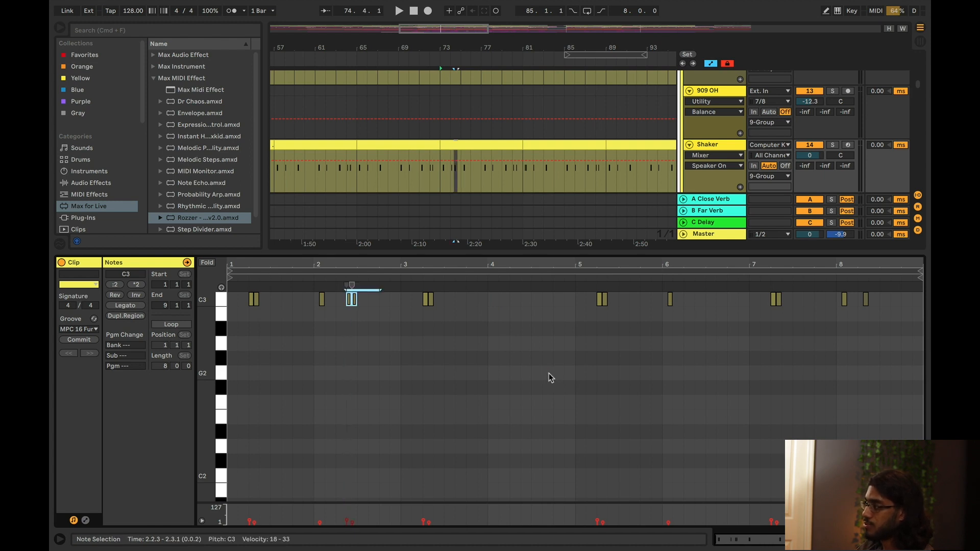
pyautogui.press('super+alt+l')
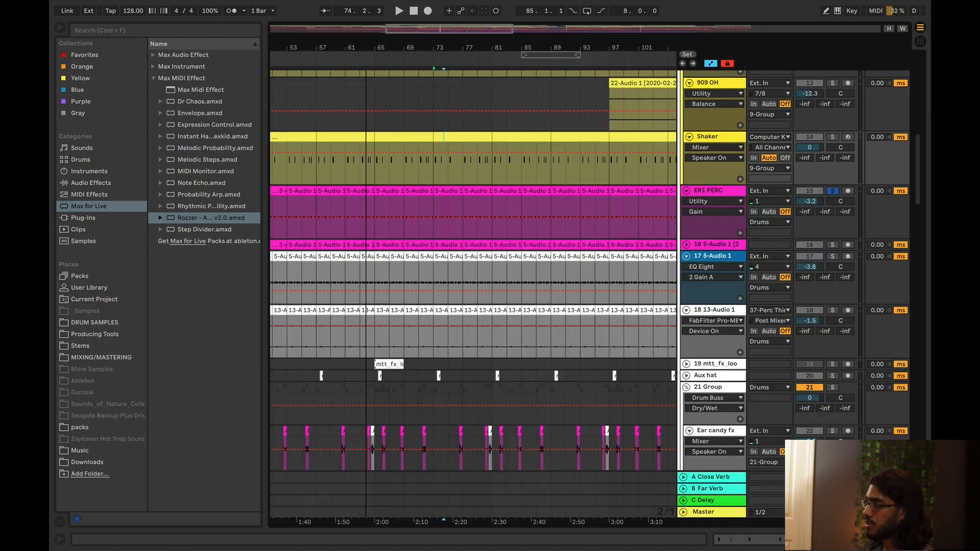
# - Audition the soloed ER1 PERC track from bar 73 together with track 16 5-Audio 1, soloing and unfolding the latter
pyautogui.click(446, 236)
pyautogui.click(833, 245)
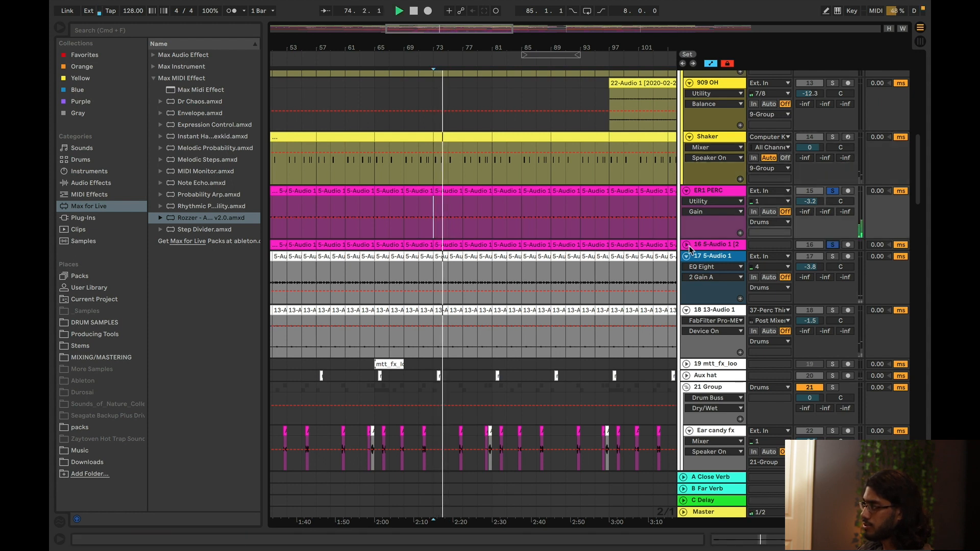
pyautogui.click(687, 245)
pyautogui.click(725, 193)
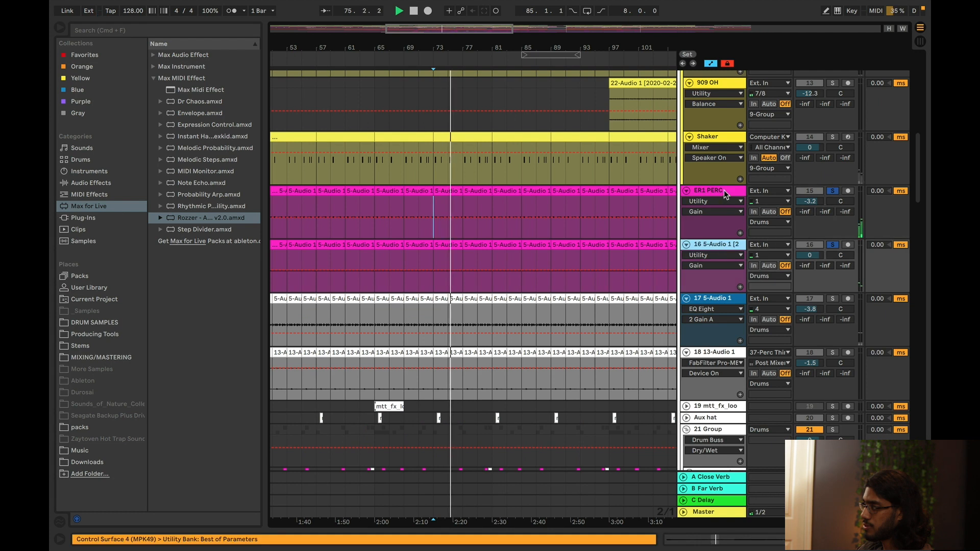
# - Add tracks 17 5-Audio 1 and 18 13-Audio 1 to the soloed percussion, listen to the layers, and unsolo them all
pyautogui.click(833, 299)
pyautogui.scroll(-1, 820, 243)
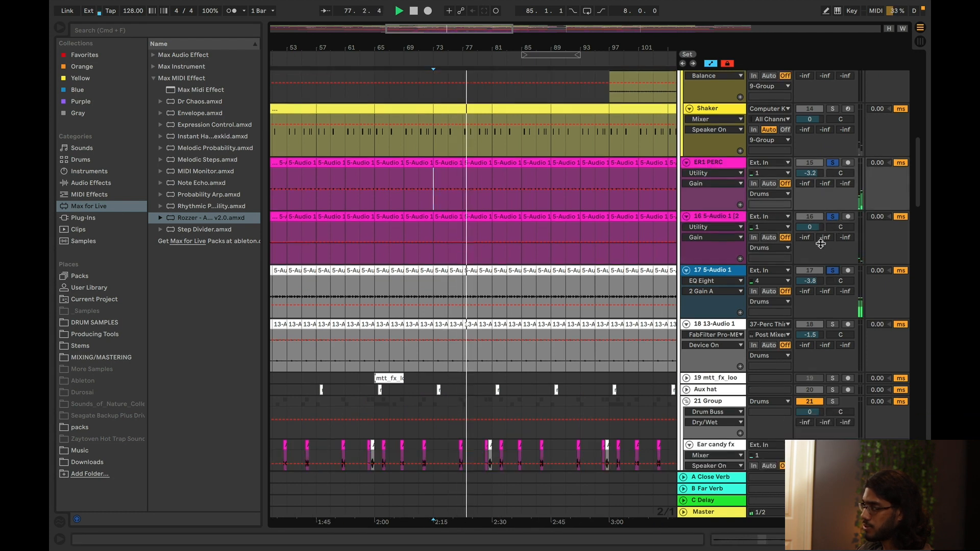
pyautogui.click(728, 277)
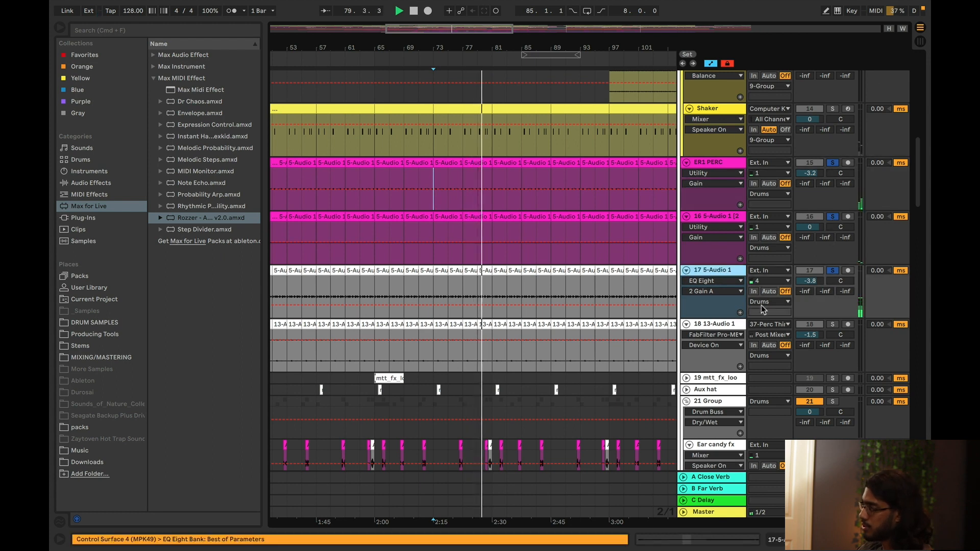
pyautogui.click(833, 324)
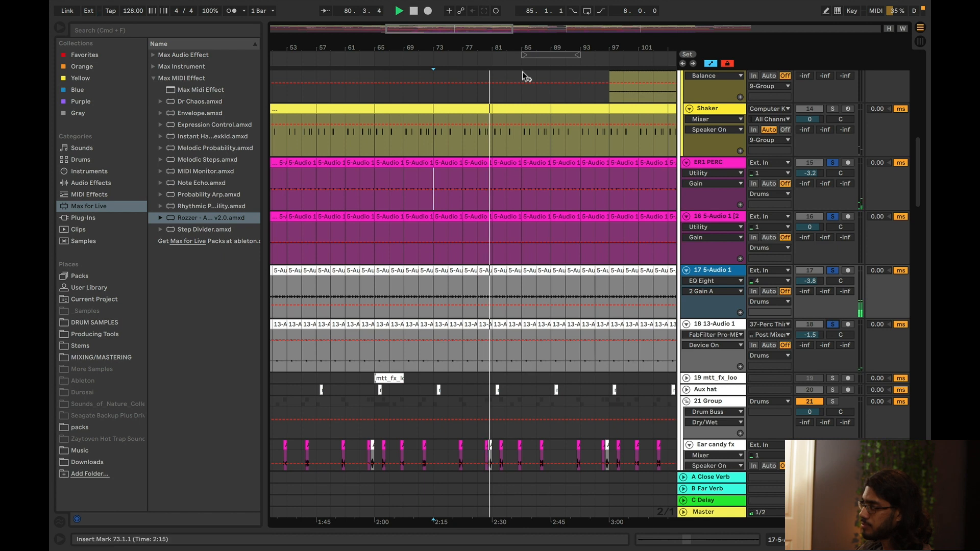
pyautogui.moveTo(523, 54); pyautogui.dragTo(570, 79)
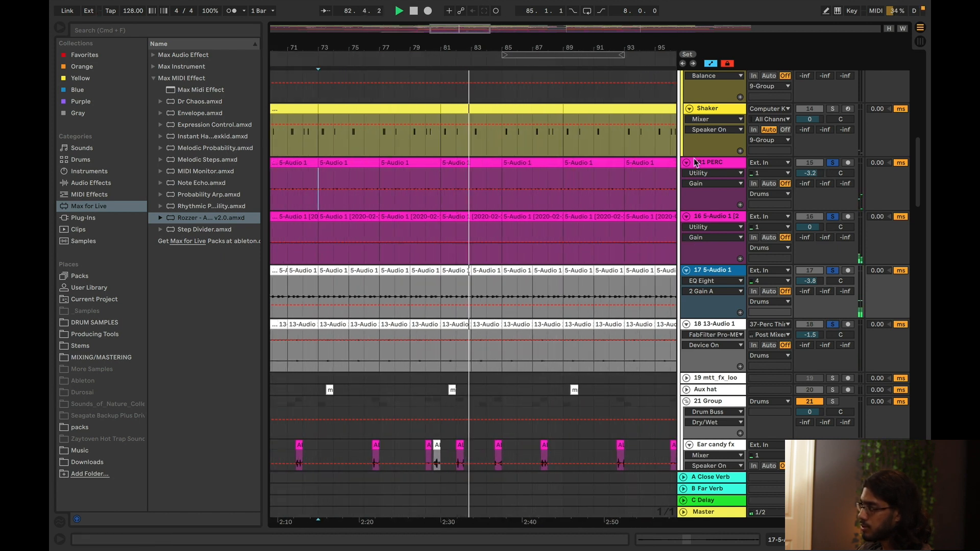
pyautogui.scroll(-2, 711, 299)
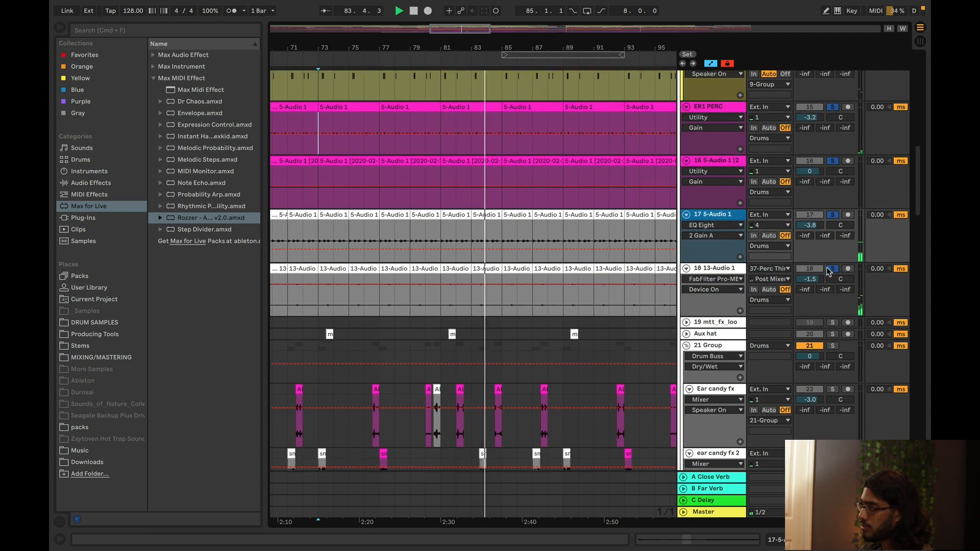
pyautogui.click(832, 108)
# - Listen to the full arrangement up to bar 89, stop playback, and select the 21 Group track
pyautogui.scroll(-5, 714, 204)
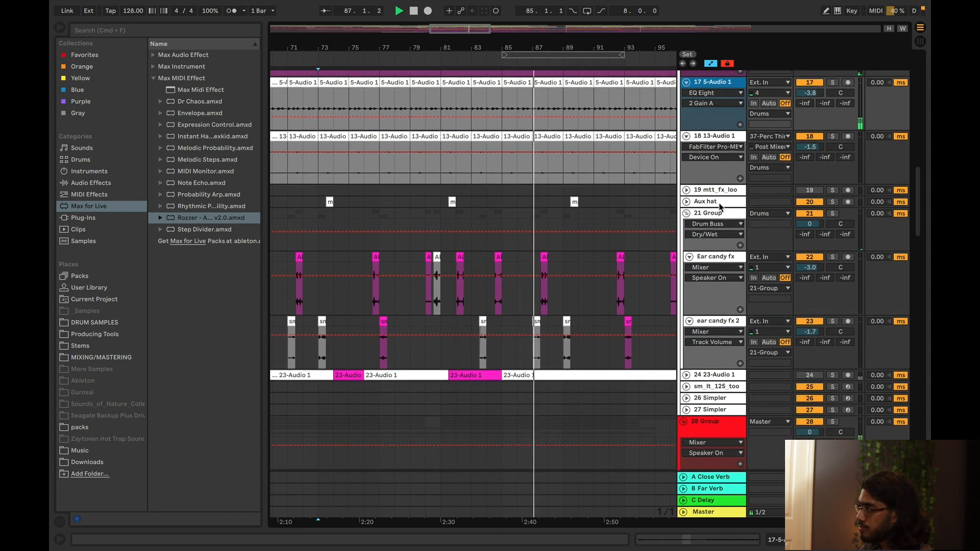
pyautogui.scroll(-1, 721, 209)
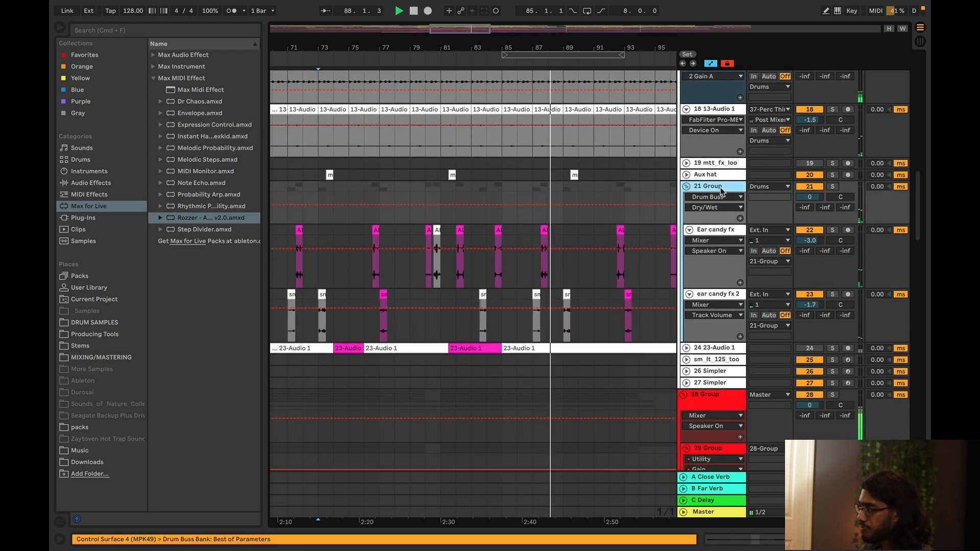
pyautogui.moveTo(452, 26); pyautogui.dragTo(452, 32)
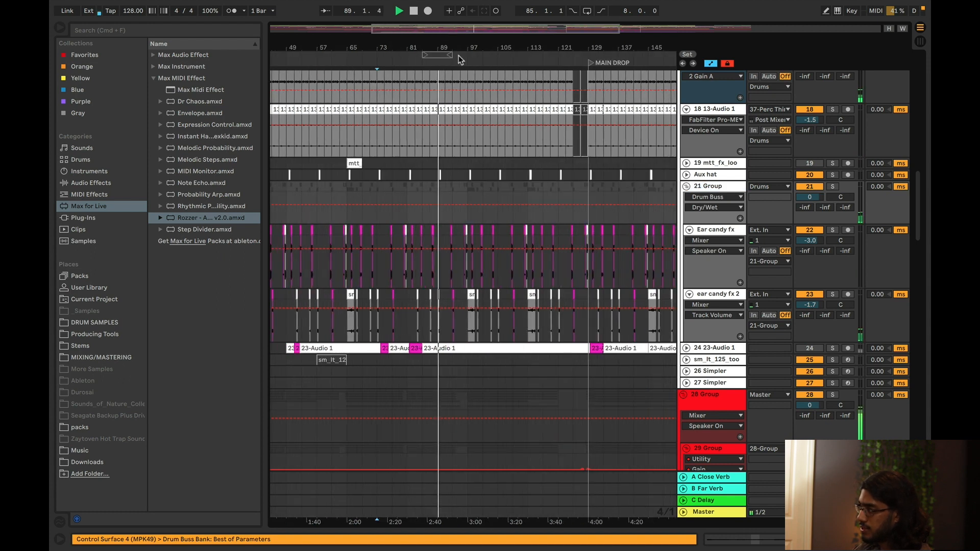
pyautogui.click(725, 190)
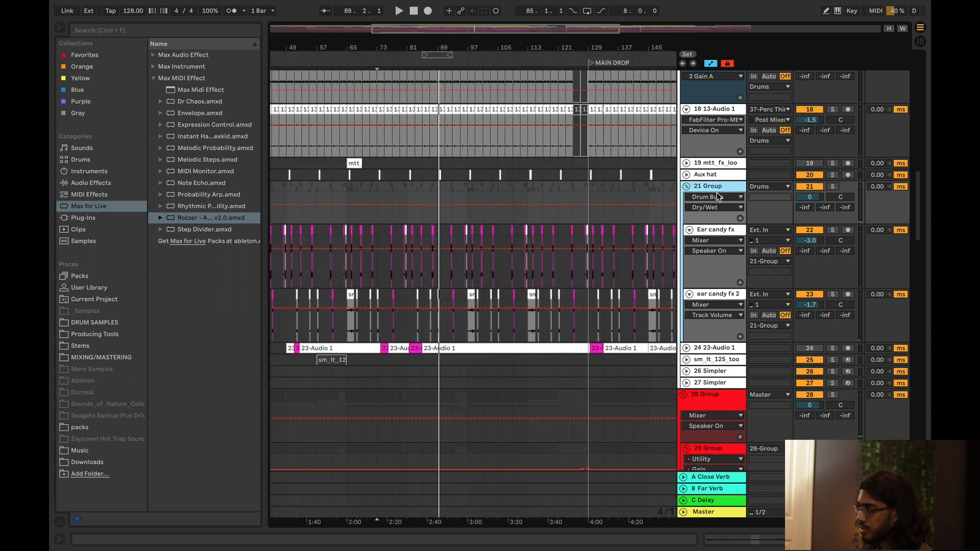
# - Inspect the ear candy clips around bars 77 to 117, selecting the Ear candy fx track and its parent 21 Group
pyautogui.scroll(-3, 536, 214)
pyautogui.moveTo(535, 31); pyautogui.dragTo(535, 36)
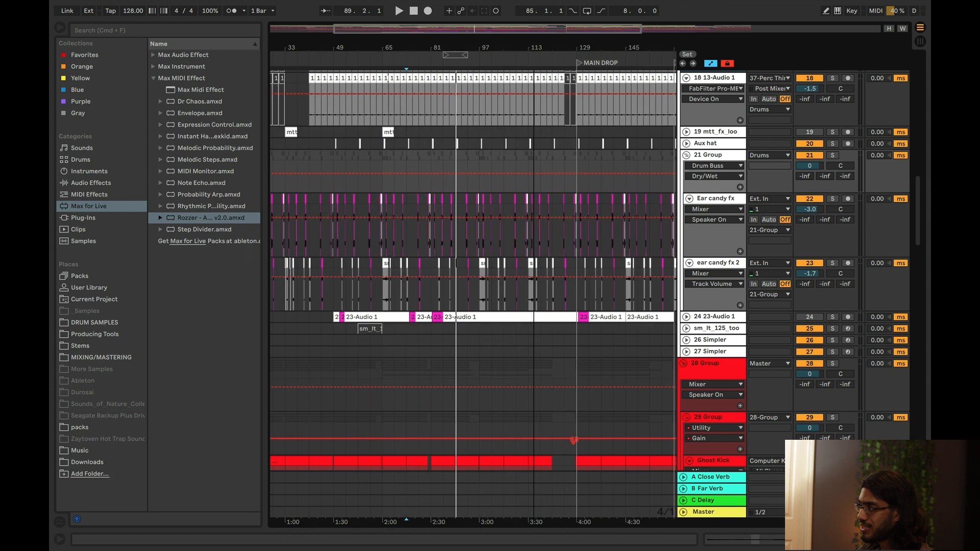
pyautogui.press('+')
pyautogui.press('+')
pyautogui.press('+')
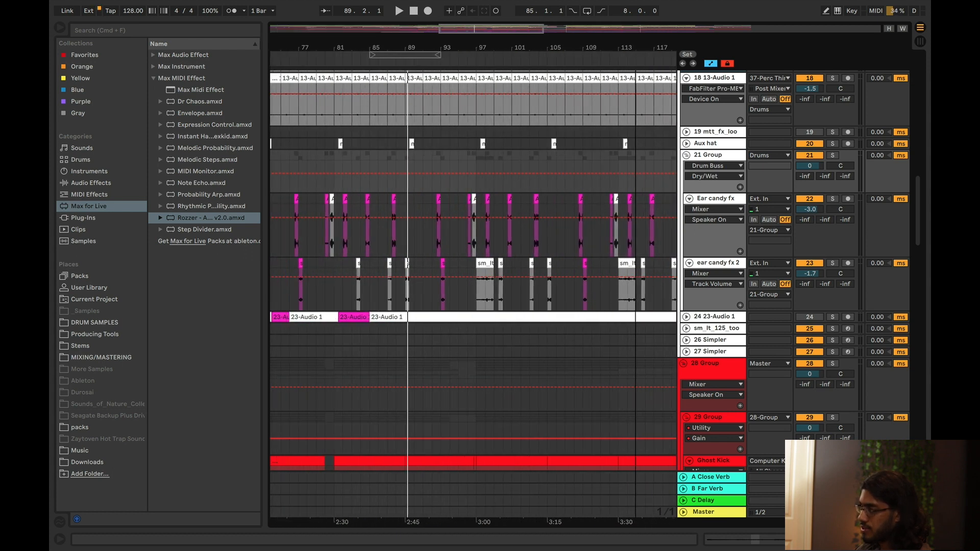
pyautogui.click(721, 200)
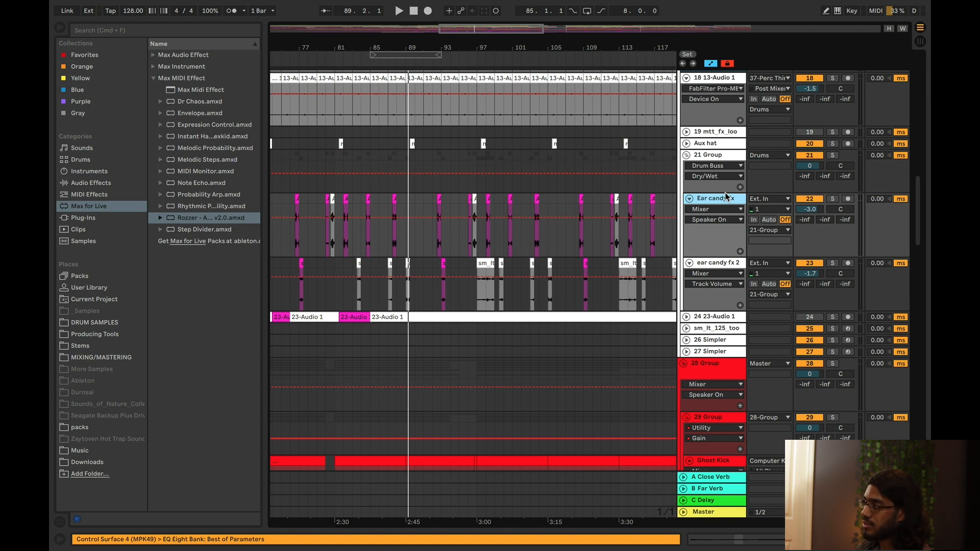
pyautogui.click(719, 156)
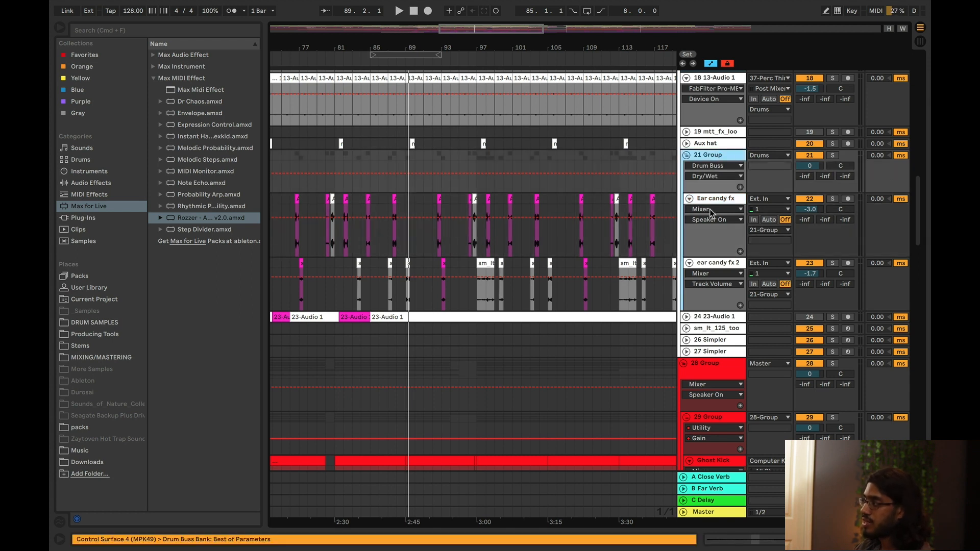
# - Solo the 21 Group track and play it from bar 81
pyautogui.click(833, 156)
pyautogui.moveTo(490, 23); pyautogui.dragTo(445, 63)
pyautogui.click(389, 159)
pyautogui.press('space')
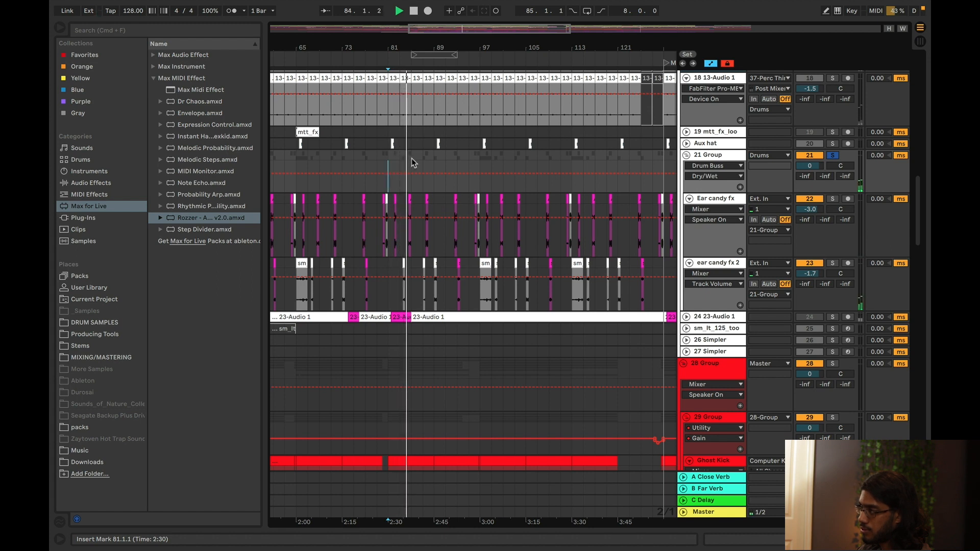
# - Stop playback and display the Utility Balance automation on the Ear candy fx track around bars 39 to 57
pyautogui.click(732, 264)
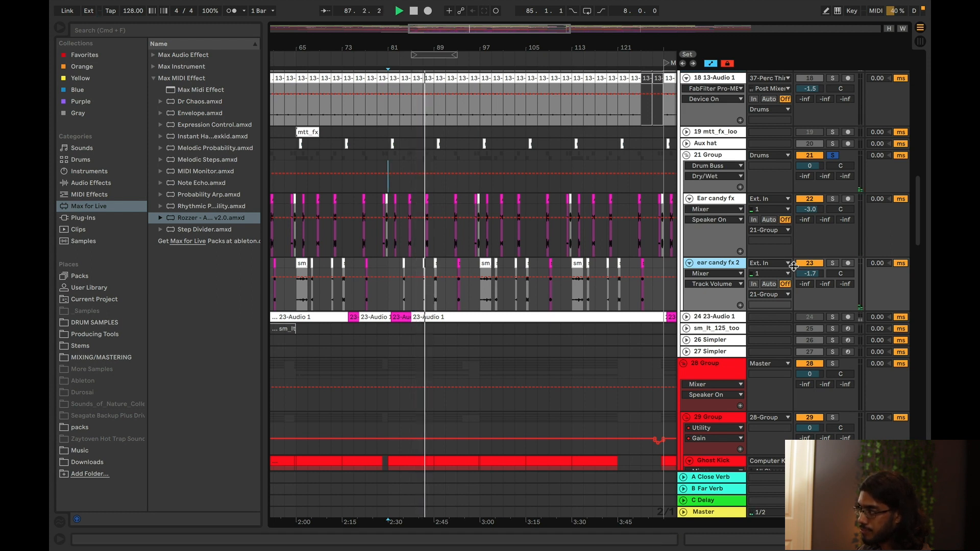
pyautogui.moveTo(457, 31); pyautogui.dragTo(368, 33)
pyautogui.press('space')
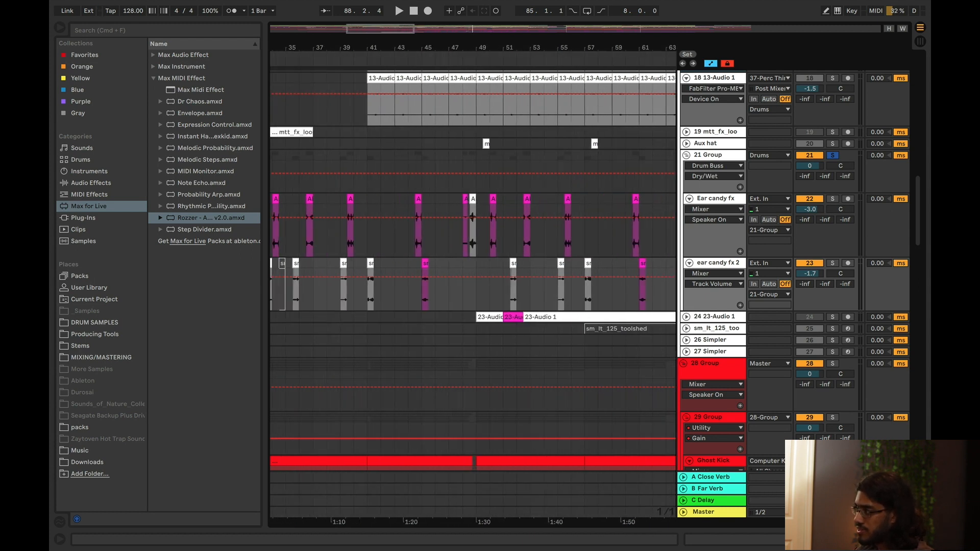
pyautogui.click(708, 209)
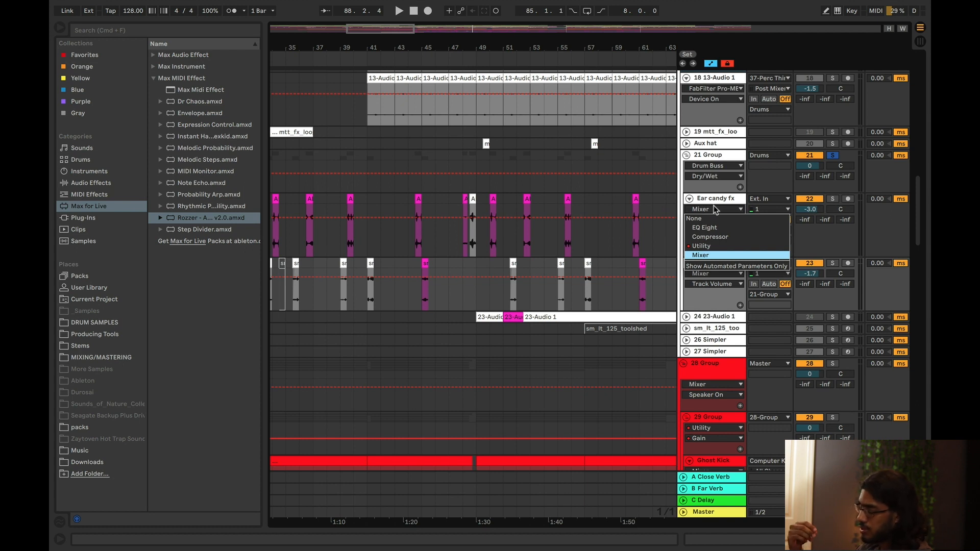
pyautogui.click(701, 247)
pyautogui.moveTo(372, 33); pyautogui.dragTo(540, 40)
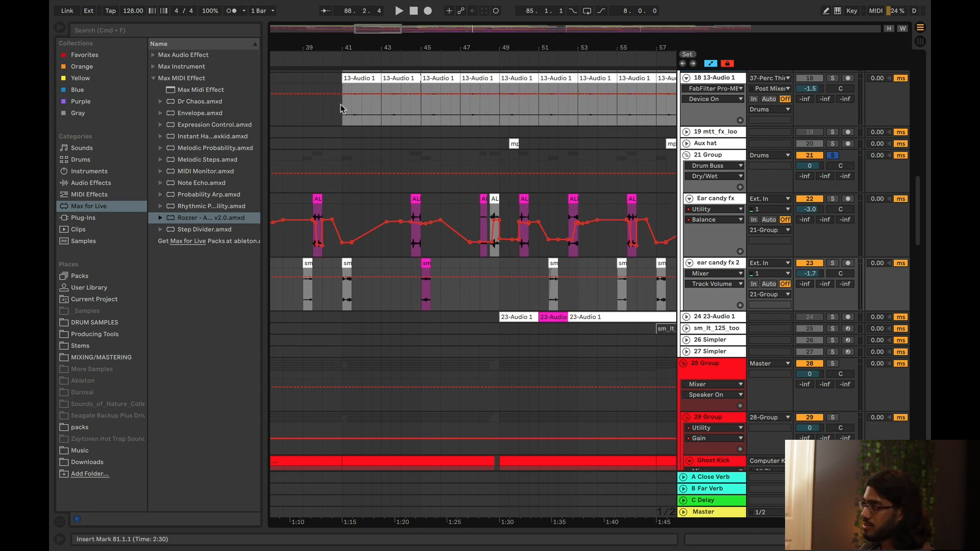
# - Play the soloed 21 Group ear candy from bar 44.3
pyautogui.press('space')
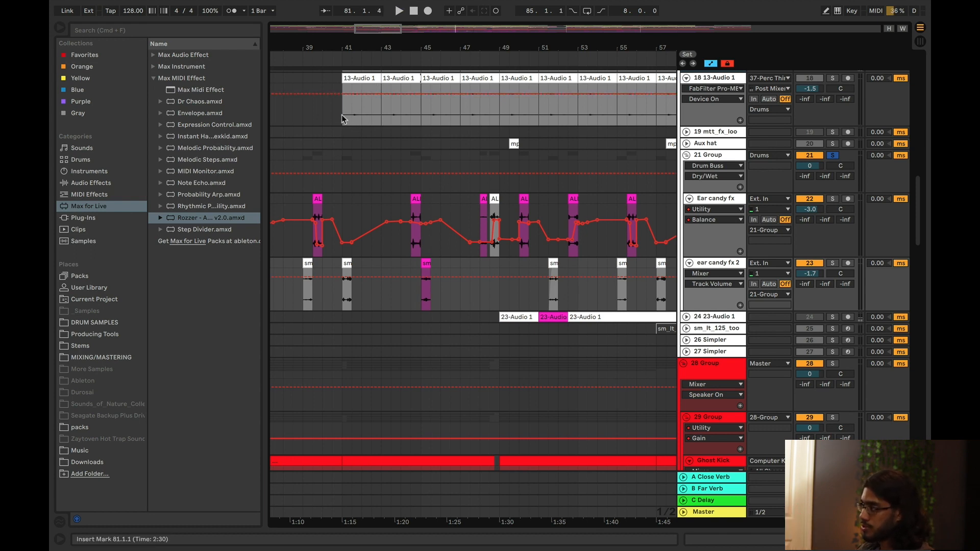
pyautogui.click(342, 114)
pyautogui.click(407, 113)
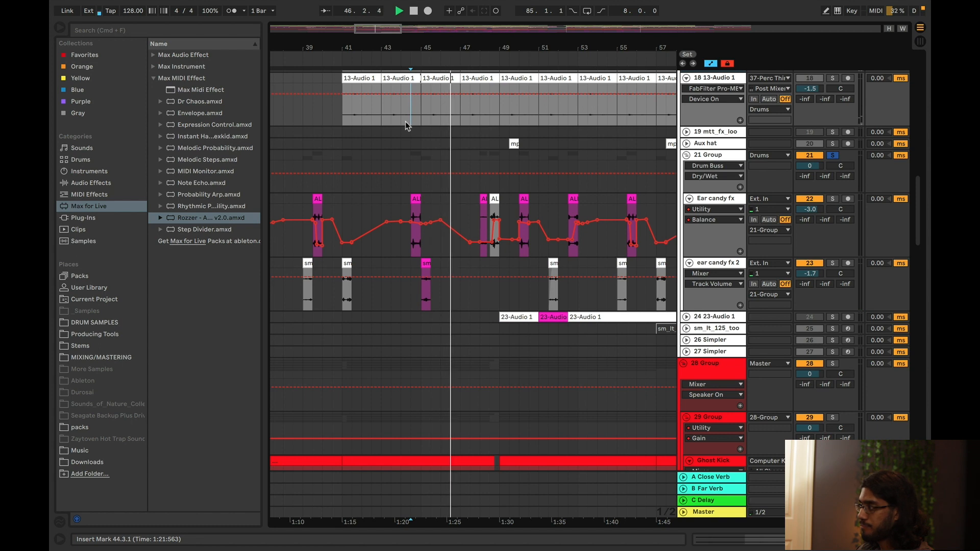
# - Open the 21 Group device chain and inspect its Audio Effect Rack's REVERB chain and its Drum Buss
pyautogui.click(724, 199)
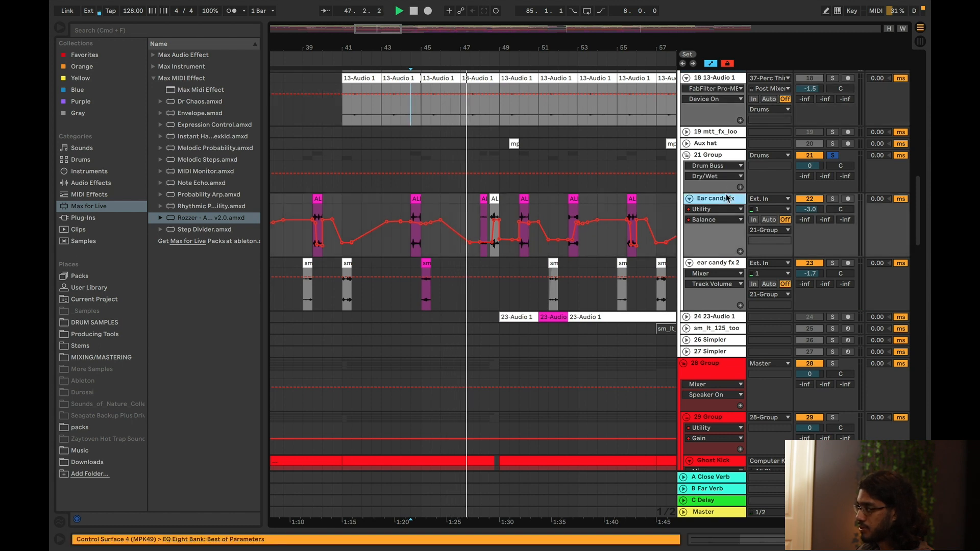
pyautogui.doubleClick(717, 162)
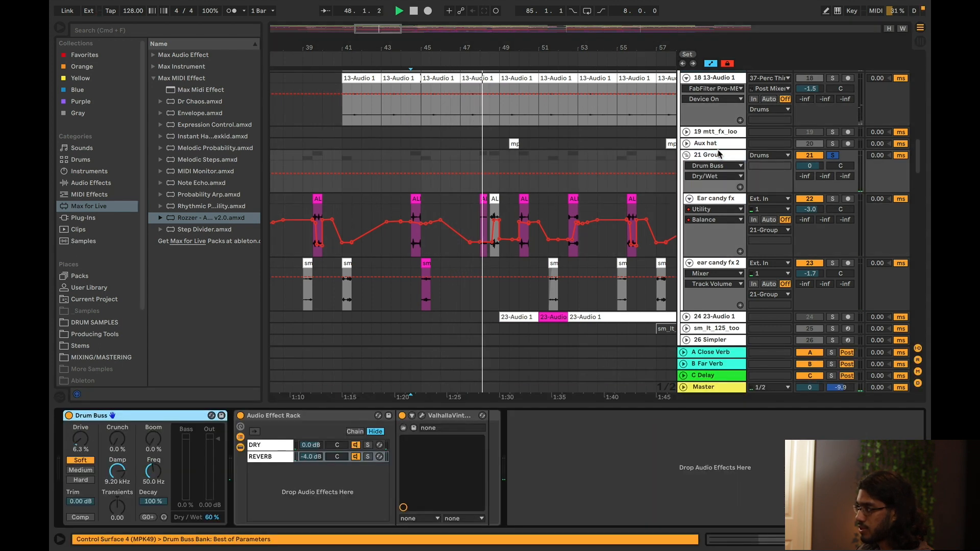
pyautogui.click(270, 455)
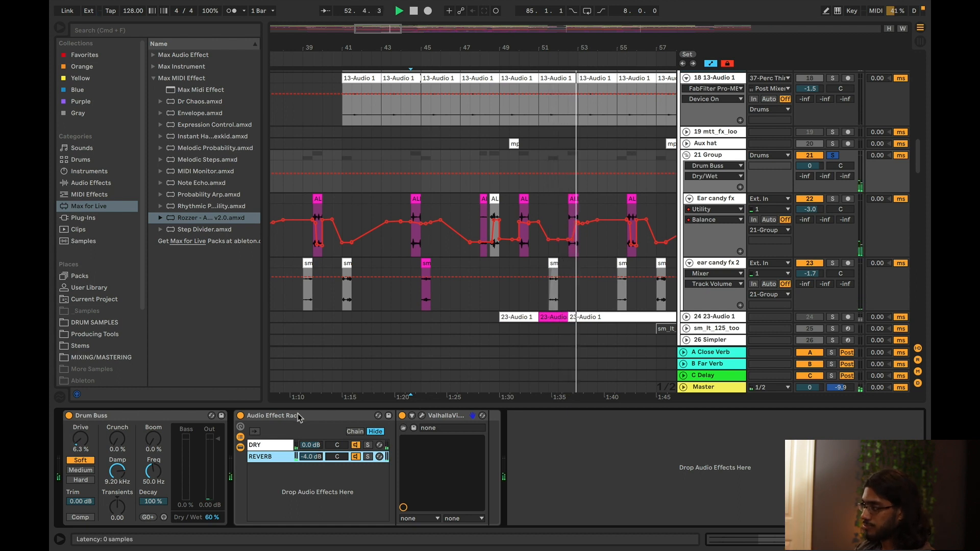
pyautogui.click(179, 414)
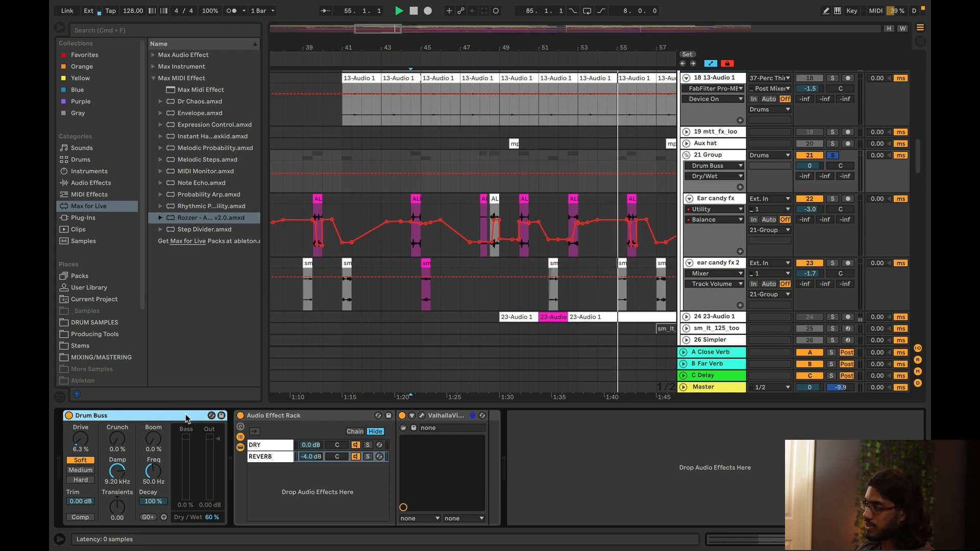
# - Unsolo the 21 Group track, listen to the ear candy in the full mix from bar 44.3, and stop playback
pyautogui.moveTo(393, 51)
pyautogui.mouseDown()
pyautogui.moveTo(393, 64)
pyautogui.moveTo(389, 29)
pyautogui.mouseUp()
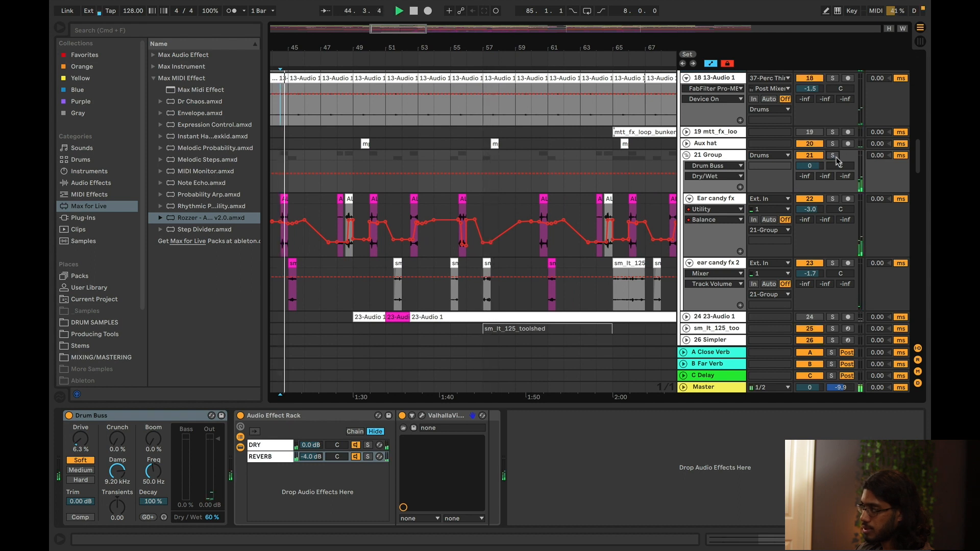
pyautogui.click(405, 25)
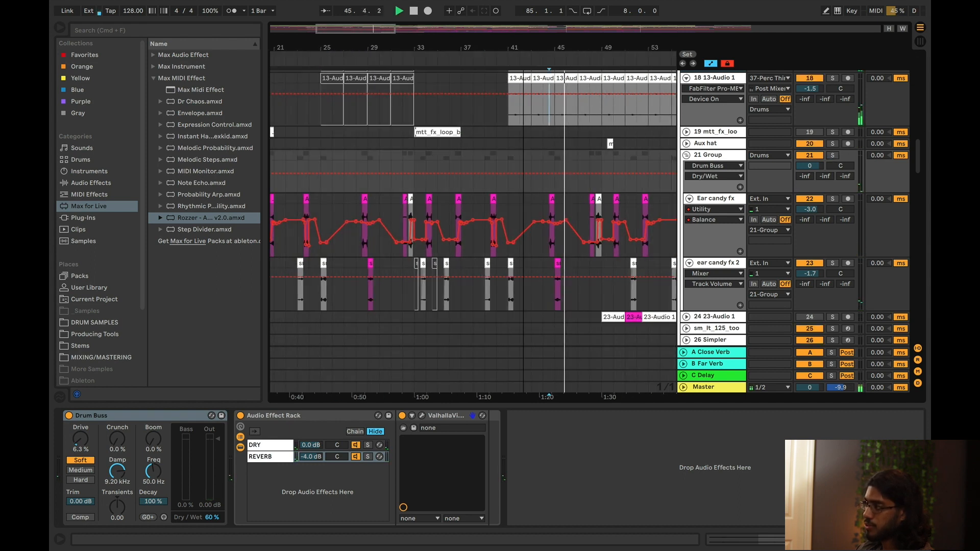
pyautogui.press('-')
pyautogui.press('-')
pyautogui.press('-')
pyautogui.moveTo(408, 28); pyautogui.dragTo(394, 27)
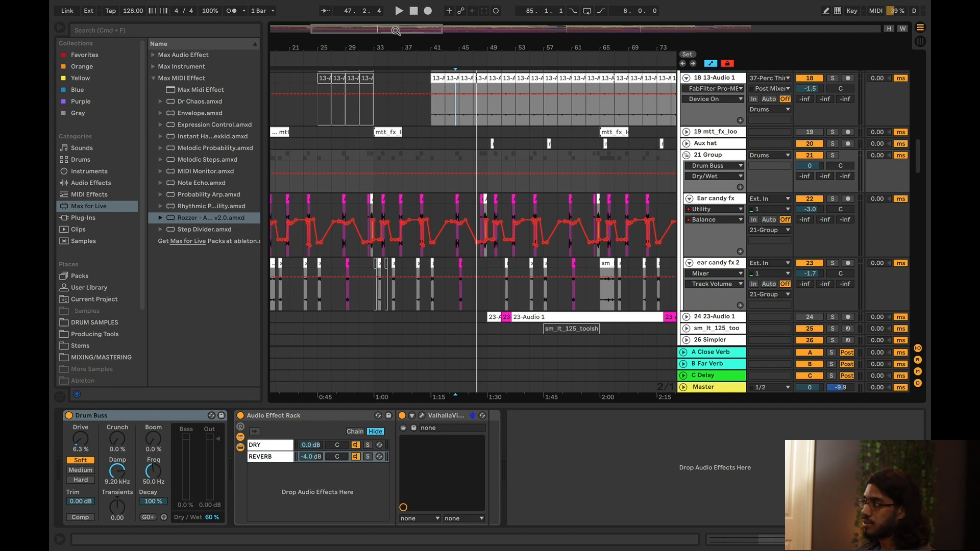
# - Replay the full mix from bar 44.3 and from bar 48 to hear the ear candy clips in context
pyautogui.moveTo(387, 26); pyautogui.dragTo(387, 46)
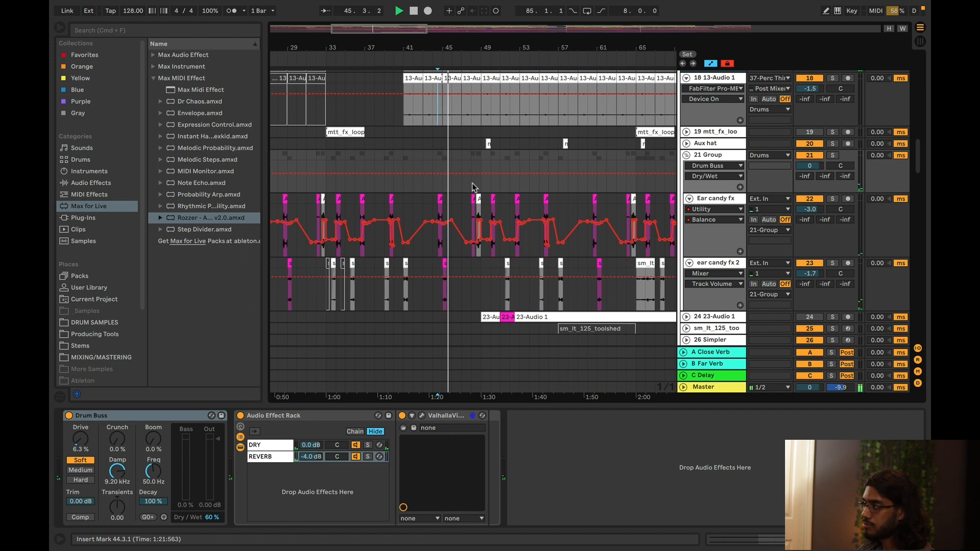
pyautogui.press('space')
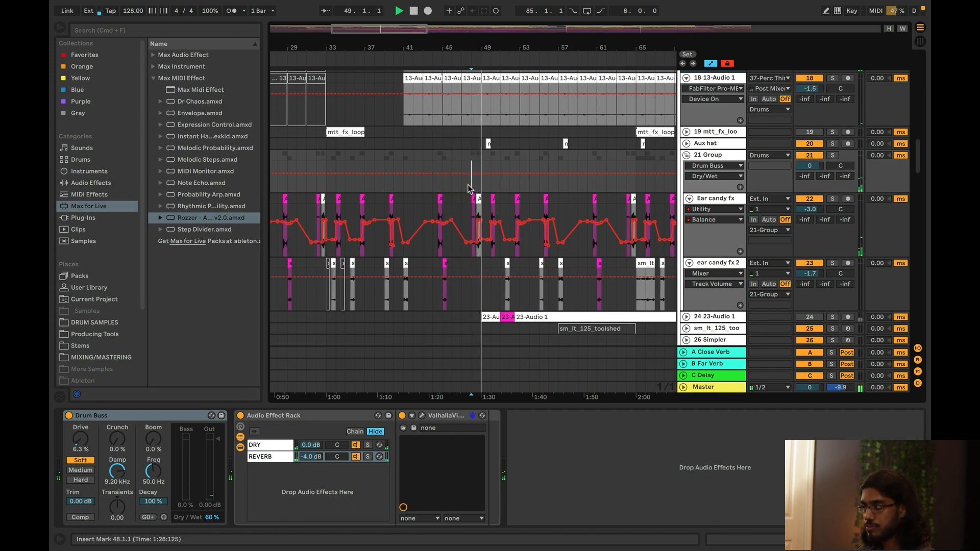
pyautogui.moveTo(360, 29)
pyautogui.mouseDown()
pyautogui.moveTo(360, 77)
pyautogui.moveTo(360, 25)
pyautogui.moveTo(374, 22)
pyautogui.mouseUp()
pyautogui.press('space')
pyautogui.press('space')
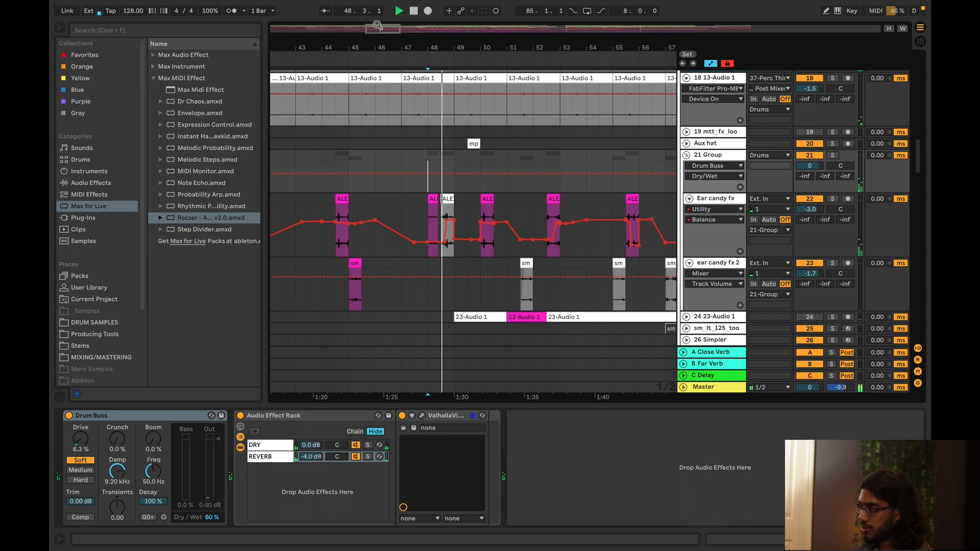
# - Solo the 21 Group and Ear candy fx tracks and play the foley clips from bar 48
pyautogui.click(832, 199)
pyautogui.press('space')
pyautogui.press('space')
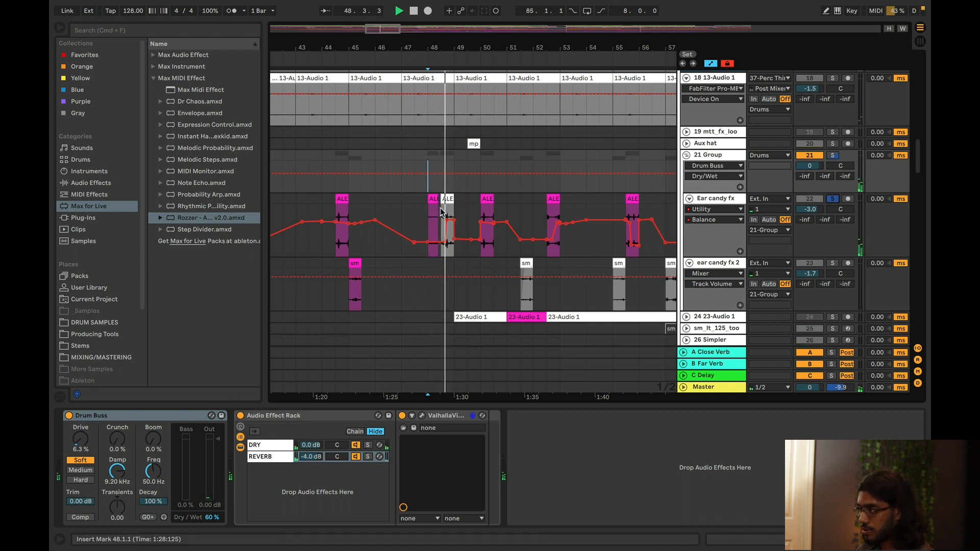
pyautogui.click(428, 209)
pyautogui.press('space')
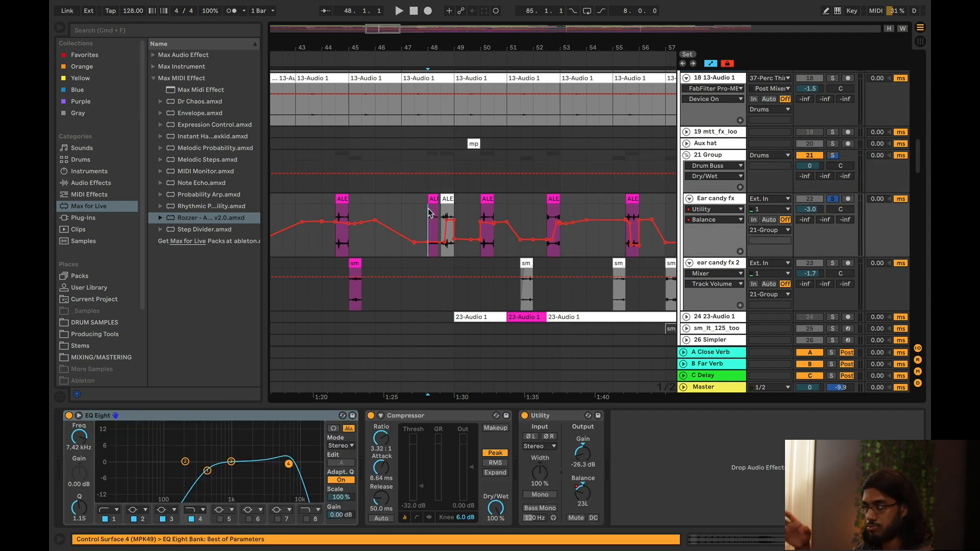
pyautogui.press('space')
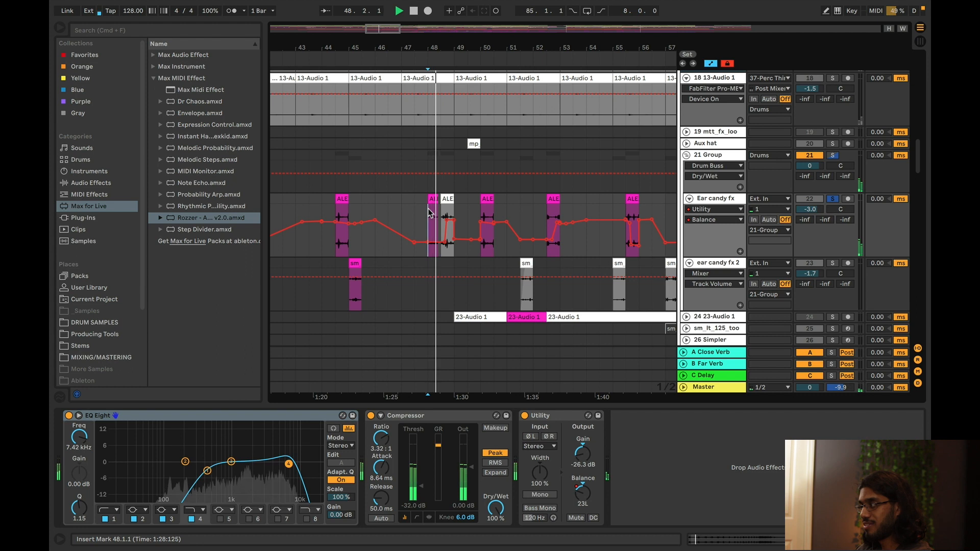
# - Play the Ear candy fx clip at bar 50, and add ear candy fx 2 to the solo from bar 51.3
pyautogui.click(486, 198)
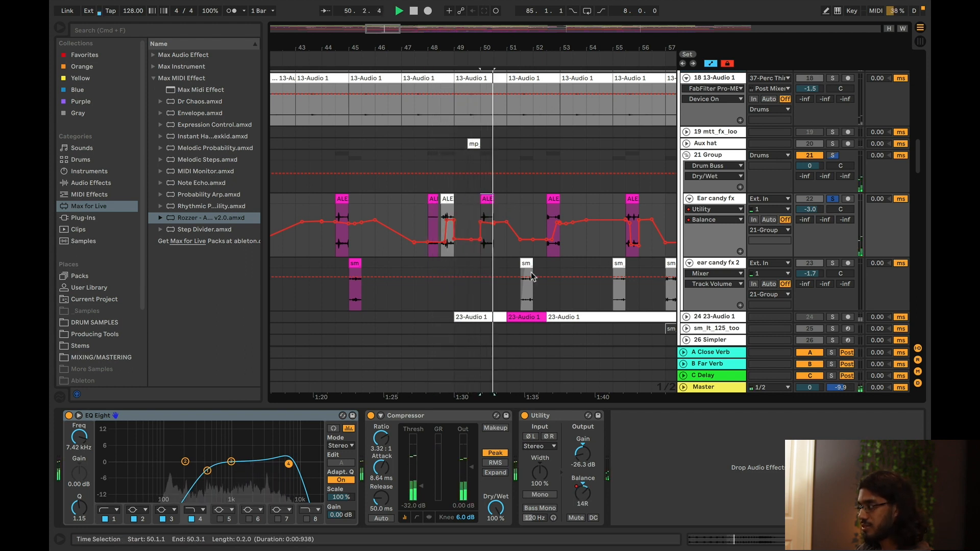
pyautogui.click(521, 296)
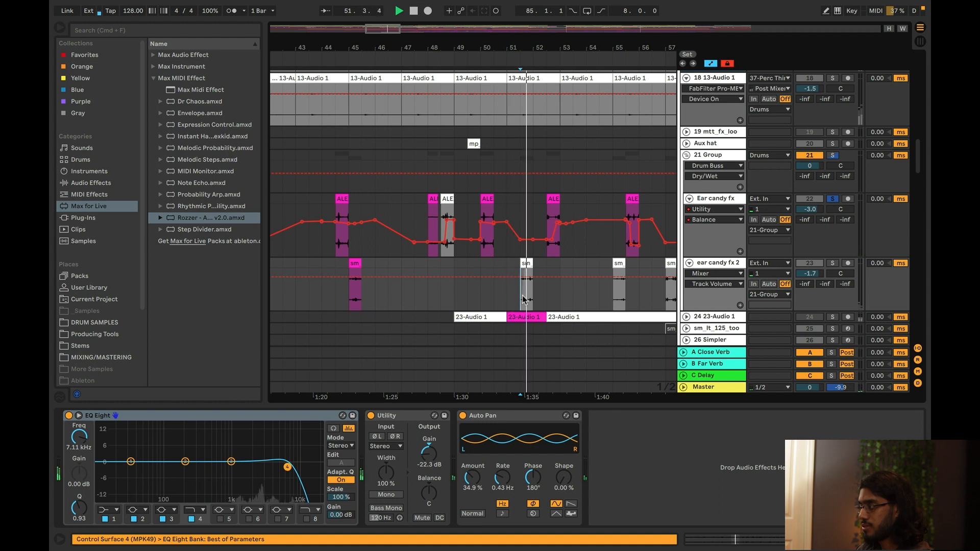
pyautogui.click(833, 264)
pyautogui.press('space')
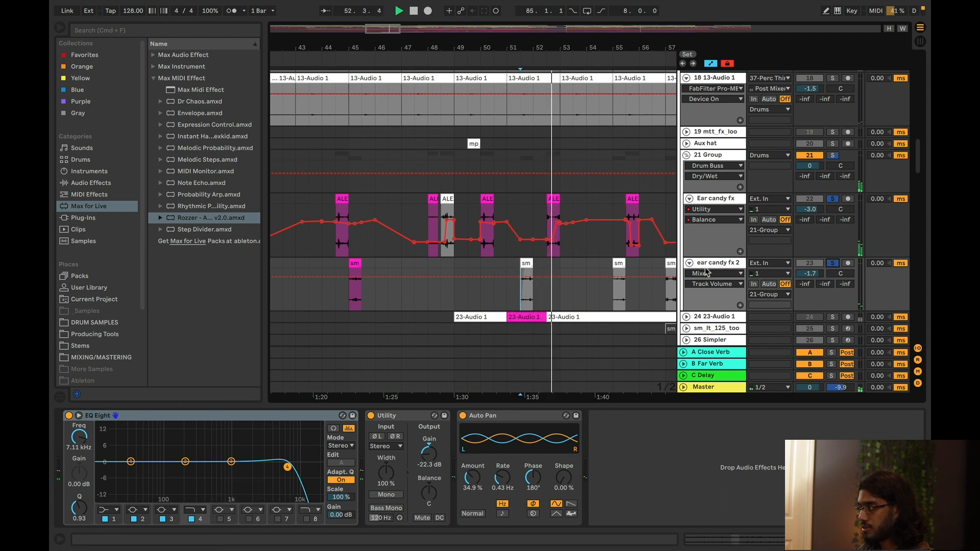
pyautogui.click(524, 288)
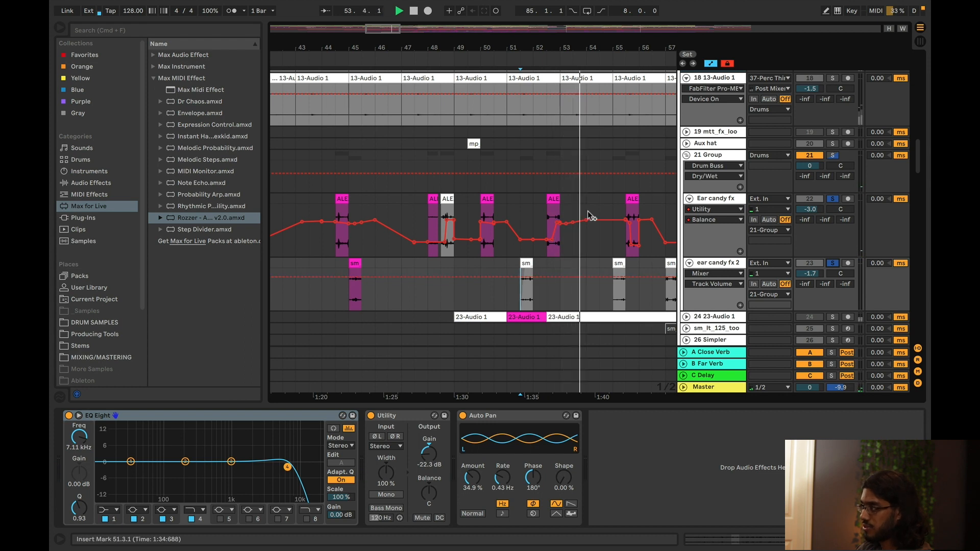
# - Stop playback and inspect the adjoining ear candy clips at bar 55, selecting the sm_lt_125_metalz clip
pyautogui.press('-')
pyautogui.moveTo(373, 27); pyautogui.dragTo(373, 30)
pyautogui.click(439, 146)
pyautogui.moveTo(398, 28); pyautogui.dragTo(397, 31)
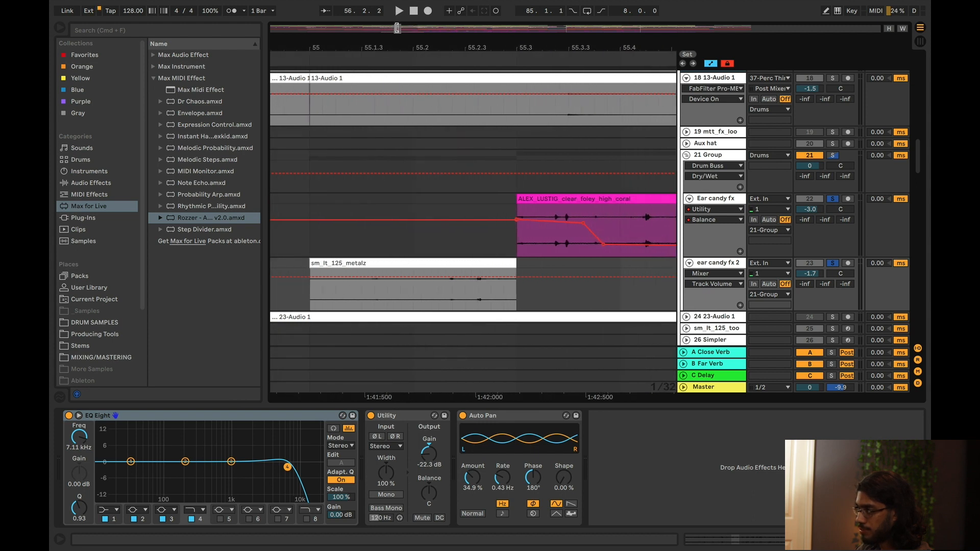
pyautogui.scroll(-5, 425, 320)
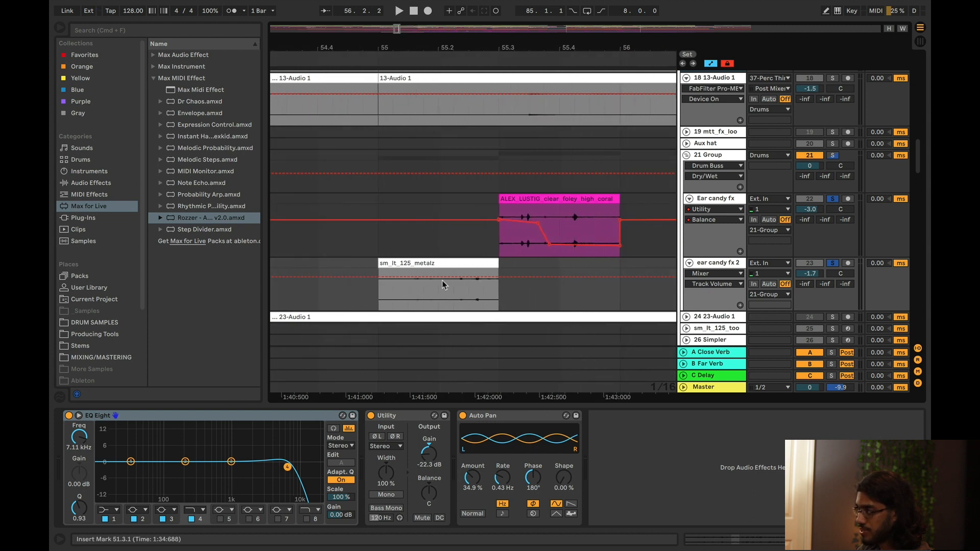
pyautogui.click(440, 263)
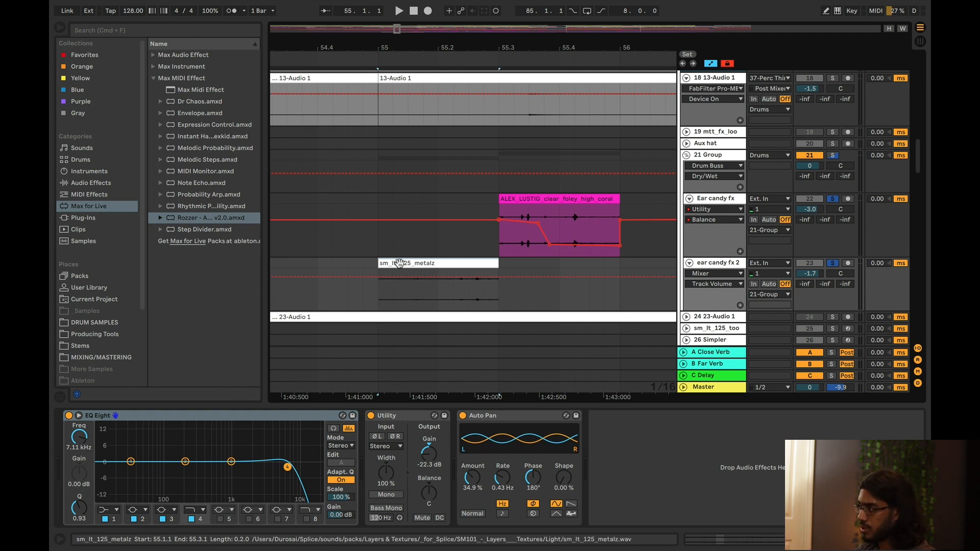
# - Play both soloed ear candy tracks from bar 55, stop, and return the insert mark to the sm_lt_125_metalz clip's start
pyautogui.click(374, 251)
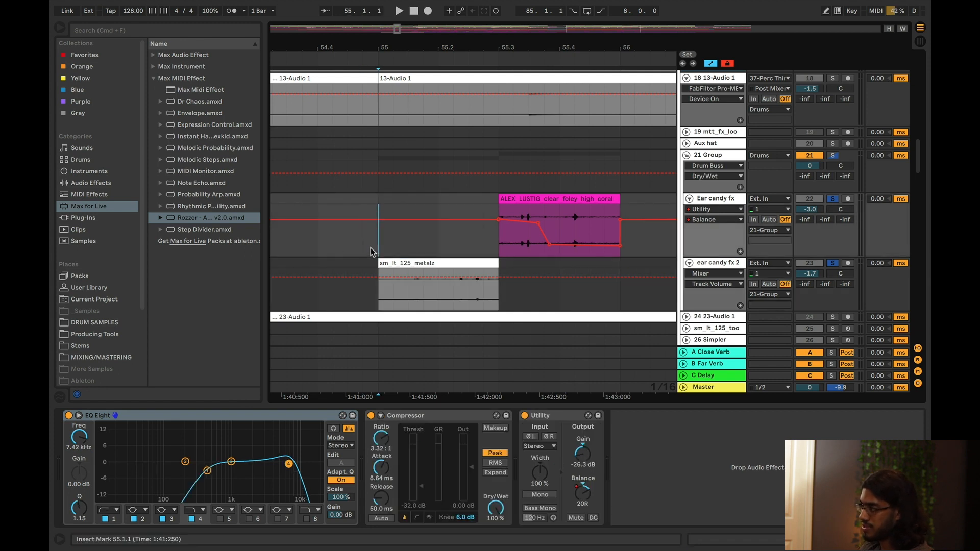
pyautogui.press('space')
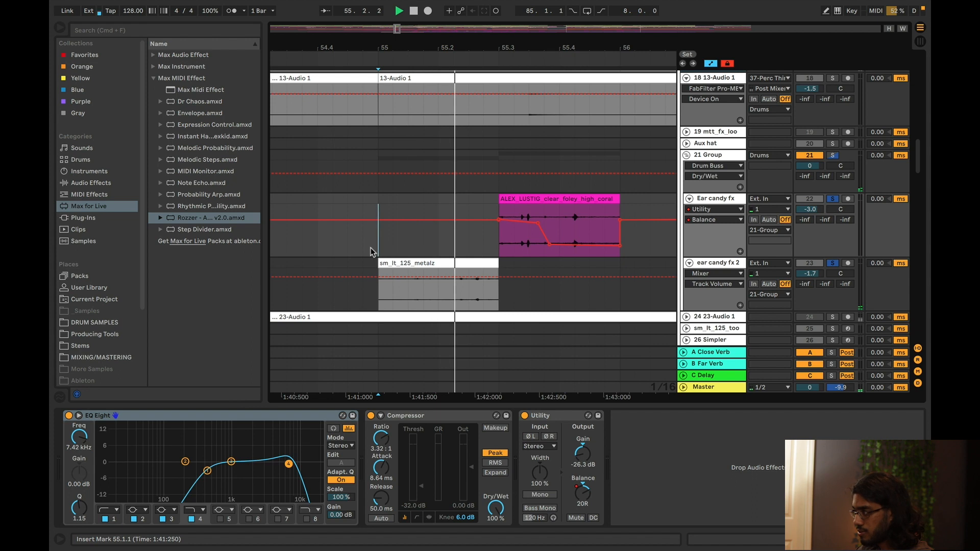
pyautogui.press('space')
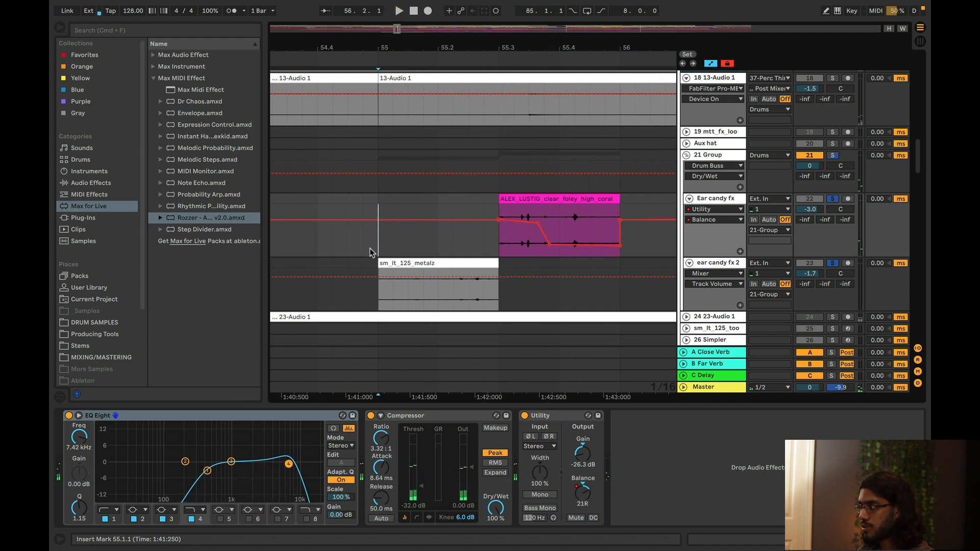
pyautogui.click(378, 299)
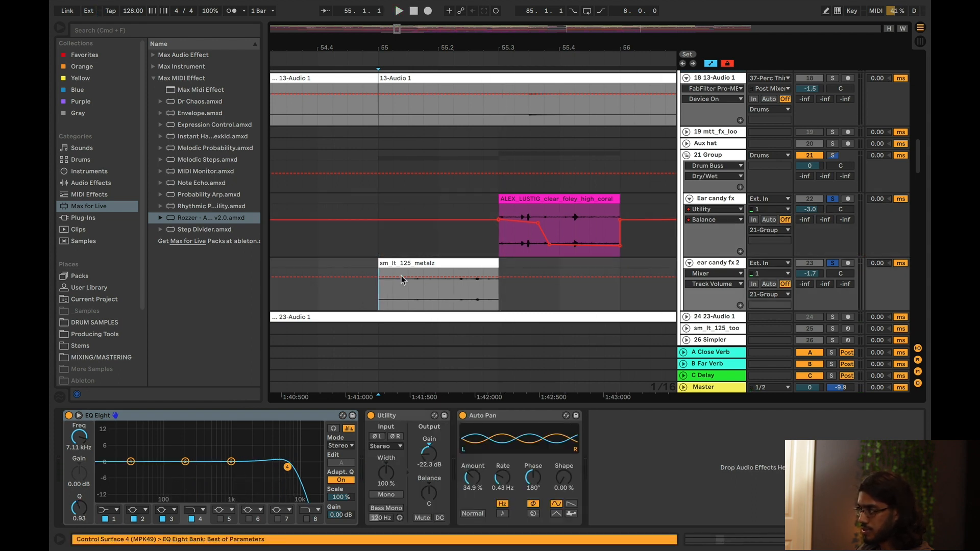
# - Clear the ear candy solos and select the Drums group to show its effects chain
pyautogui.click(384, 84)
pyautogui.press('-')
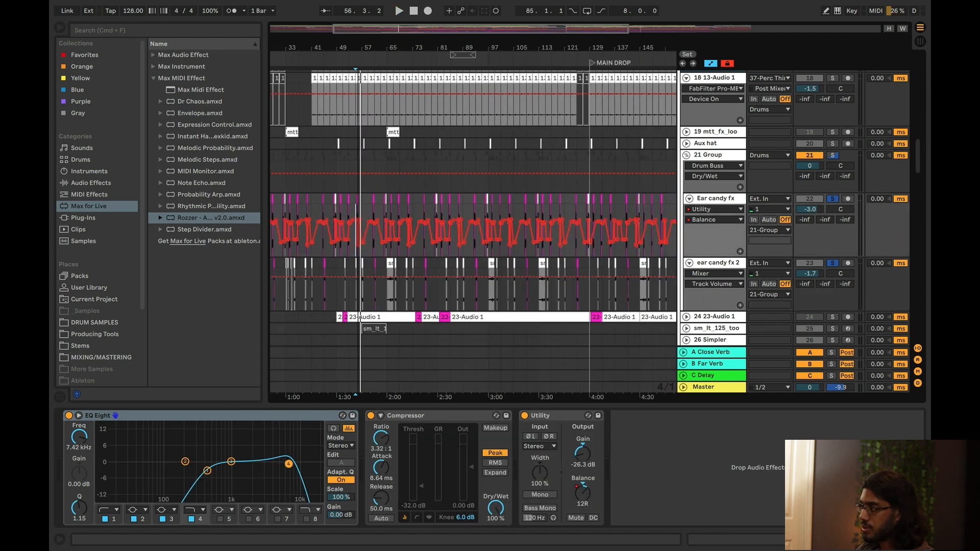
pyautogui.hscroll(-6, 452, 217)
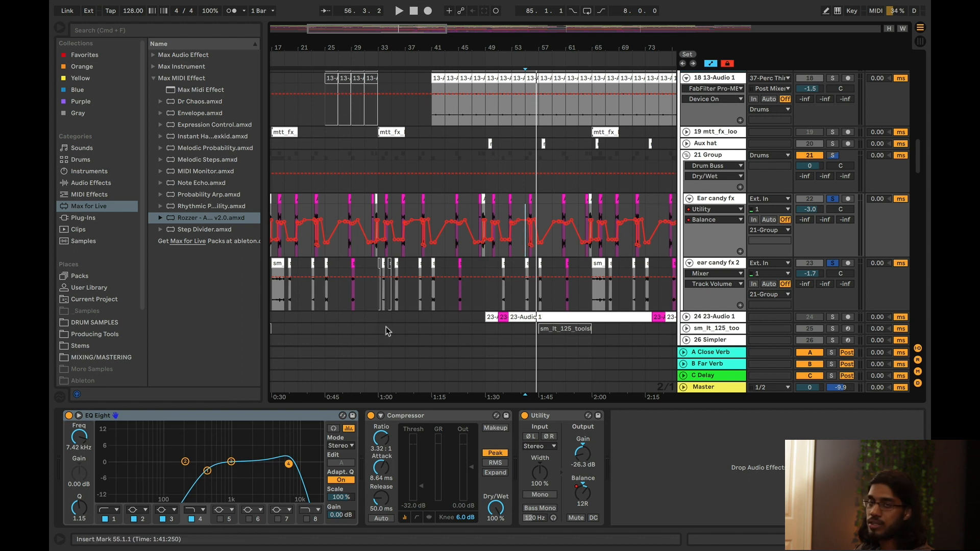
pyautogui.press('w')
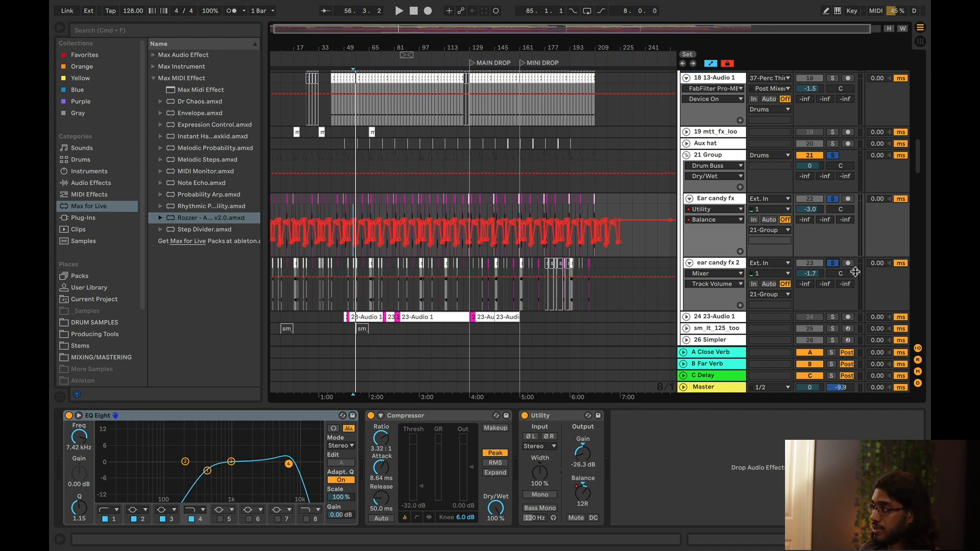
pyautogui.scroll(6, 399, 36)
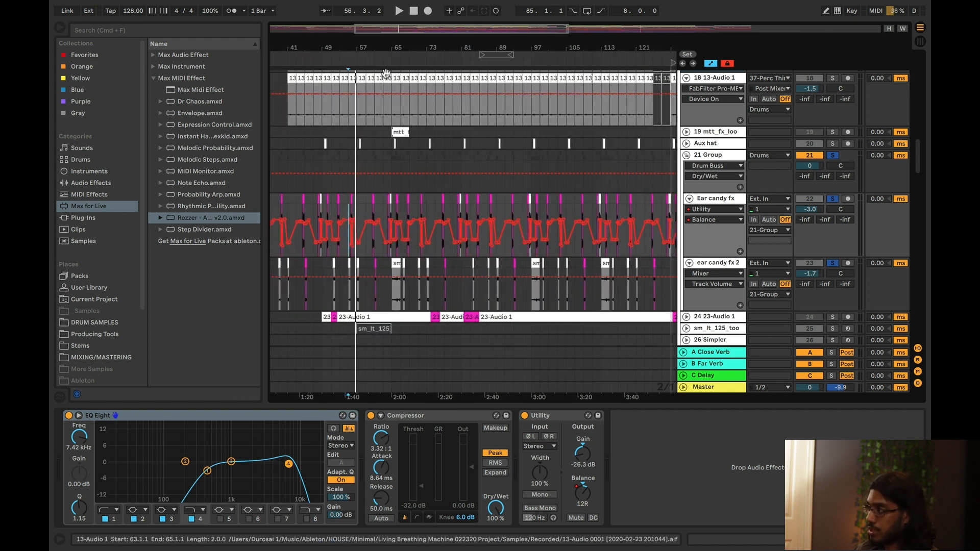
pyautogui.hscroll(-5, 391, 35)
pyautogui.scroll(-8, 390, 36)
pyautogui.scroll(10, 700, 121)
pyautogui.click(701, 121)
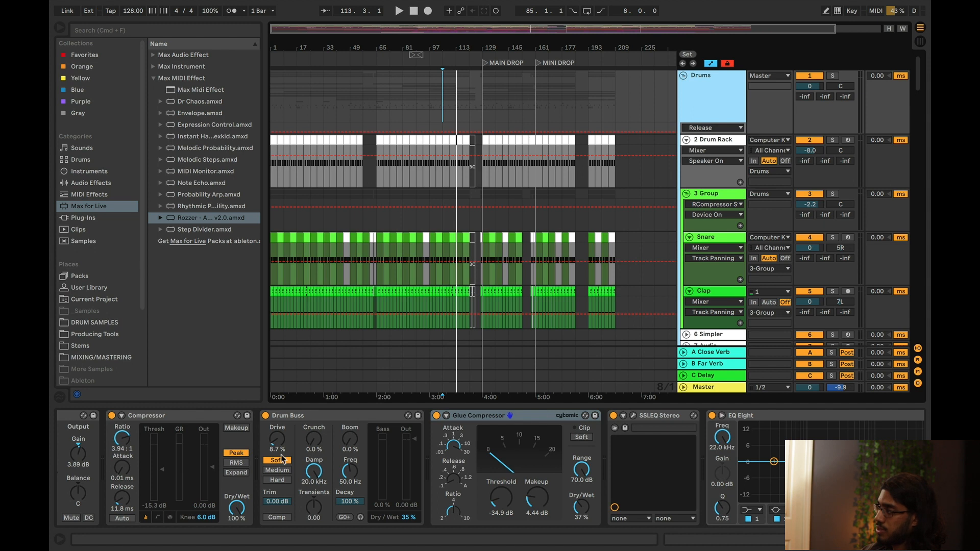
# - Play the drums and review the group's Compressor, Drum Buss and Glue Compressor in its effects chain
pyautogui.hscroll(-2, 285, 462)
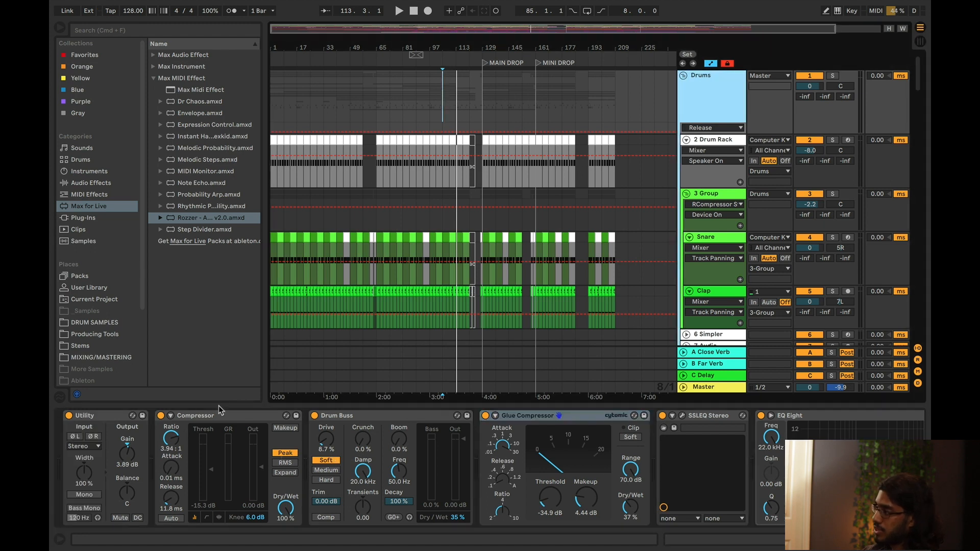
pyautogui.click(219, 417)
pyautogui.press('space')
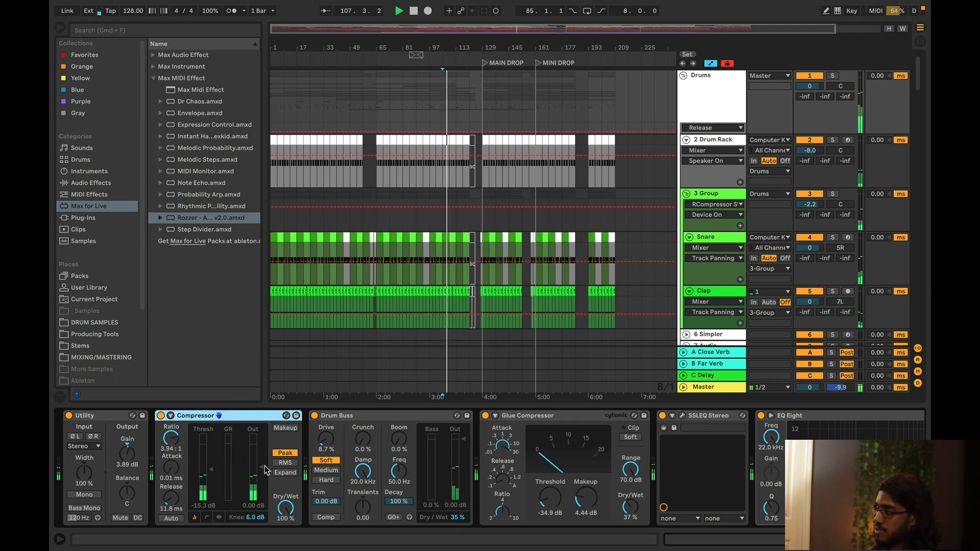
pyautogui.hscroll(2, 210, 475)
pyautogui.click(294, 416)
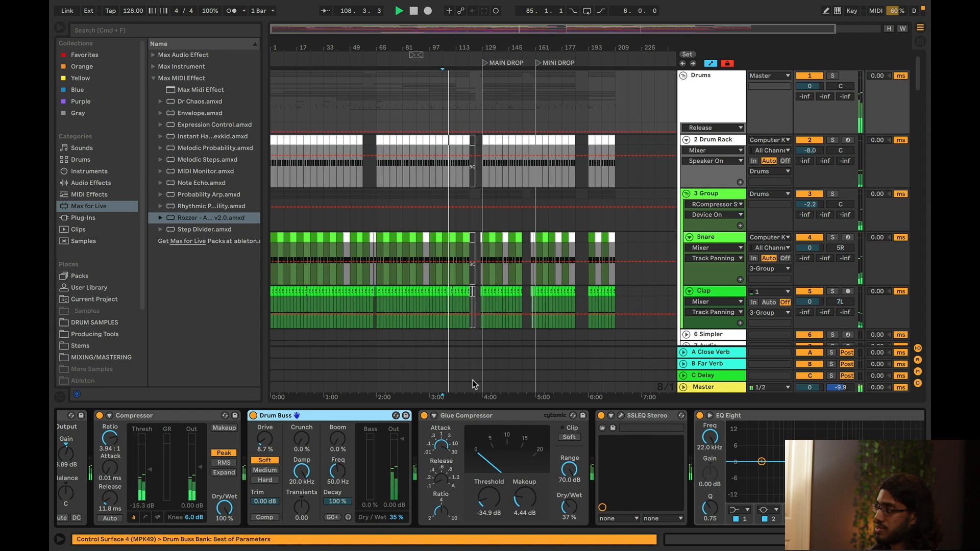
pyautogui.click(495, 414)
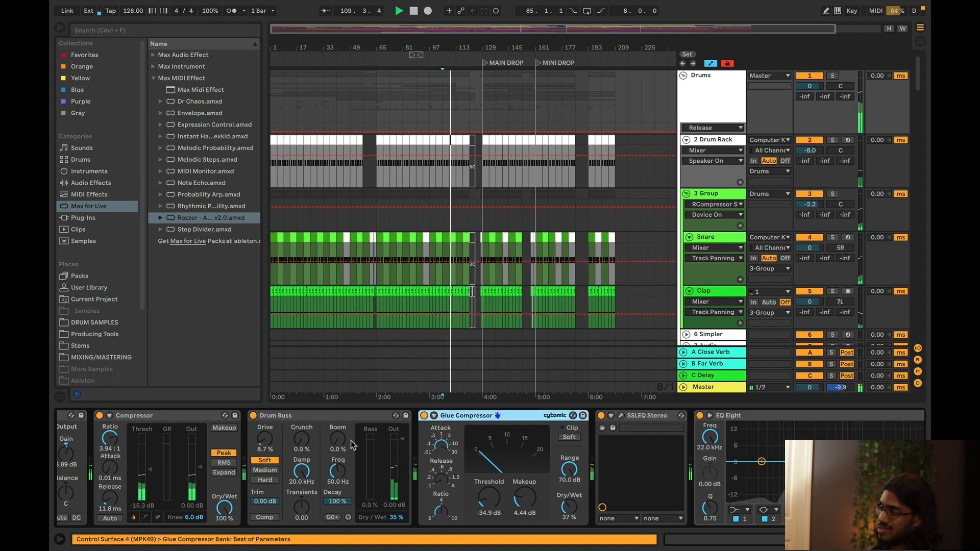
# - Revisit the Drums group's Drum Buss, stop playback, and inspect the Glue Compressor's settings
pyautogui.hscroll(2, 331, 459)
pyautogui.click(244, 417)
pyautogui.press('space')
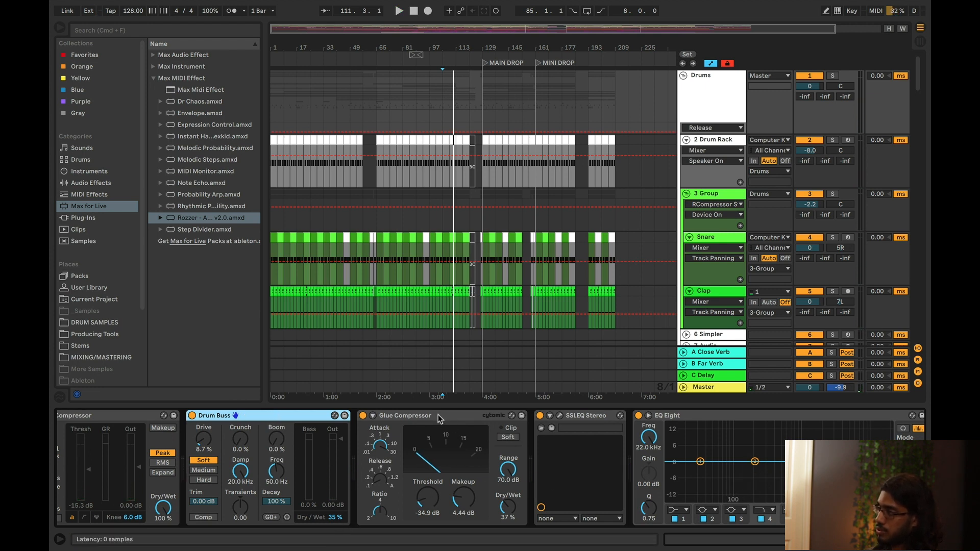
pyautogui.click(511, 472)
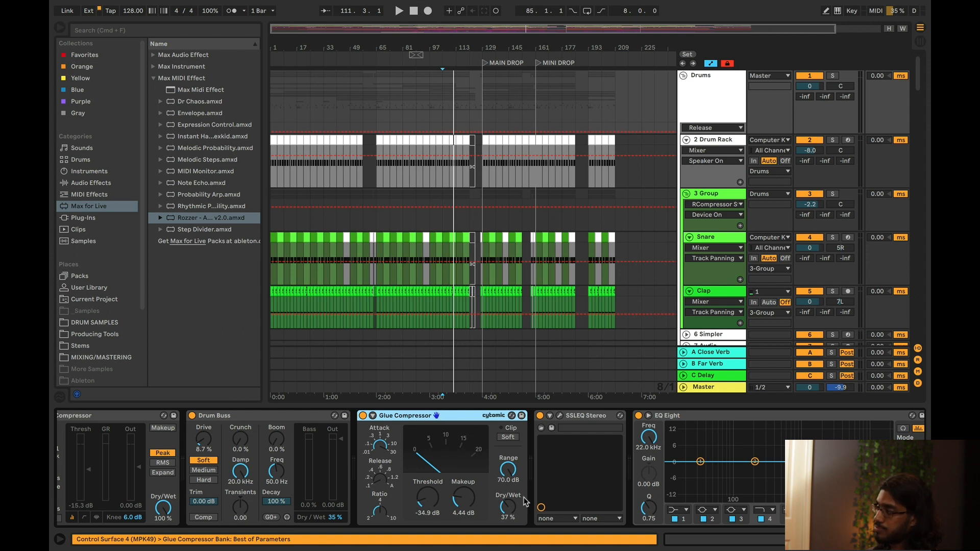
# - Open the Drums group's SSLEQ Stereo and inspect its HF gain and HF frequency settings
pyautogui.hscroll(-3, 525, 502)
pyautogui.click(681, 416)
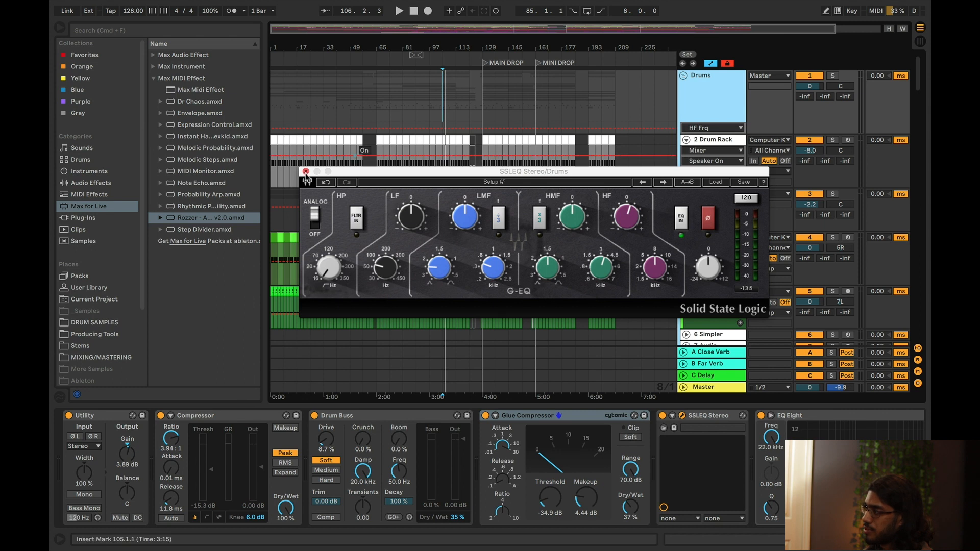
pyautogui.click(629, 215)
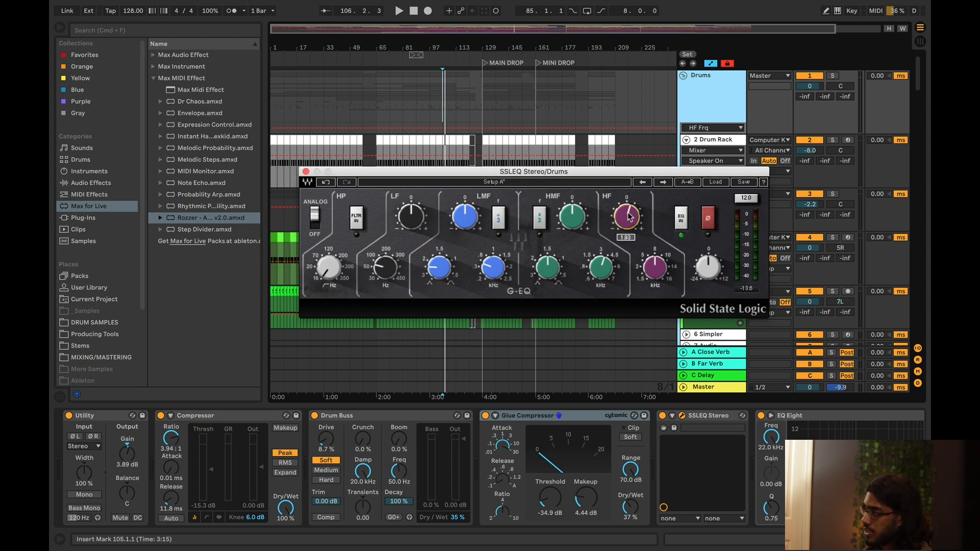
pyautogui.click(657, 273)
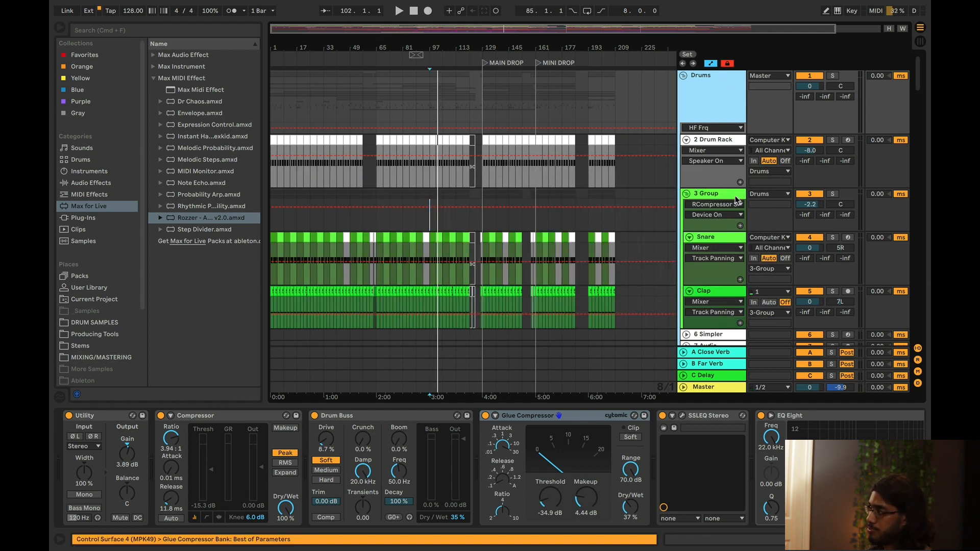
# - Show the effects chain of 3 Group, start playback, and review its Compressor and EQ Eight
pyautogui.click(736, 198)
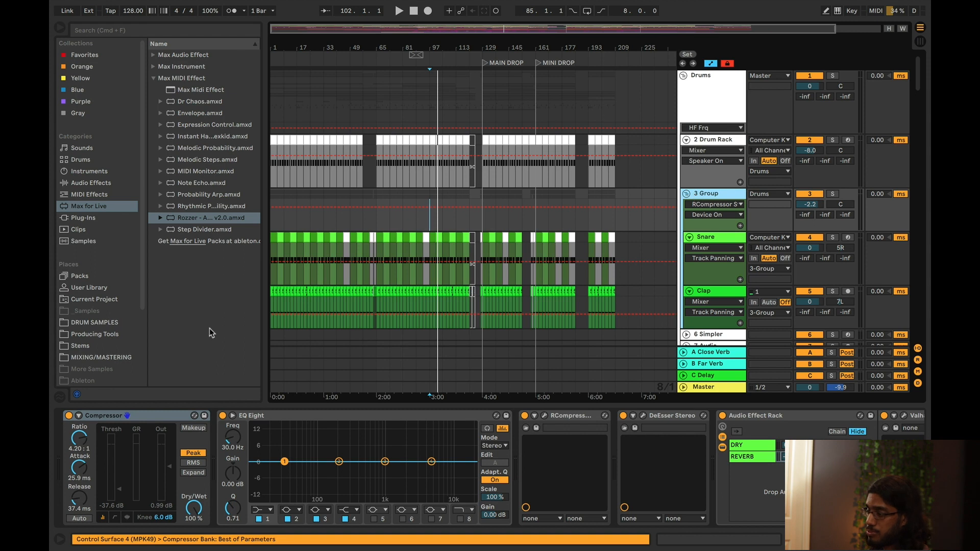
pyautogui.press('space')
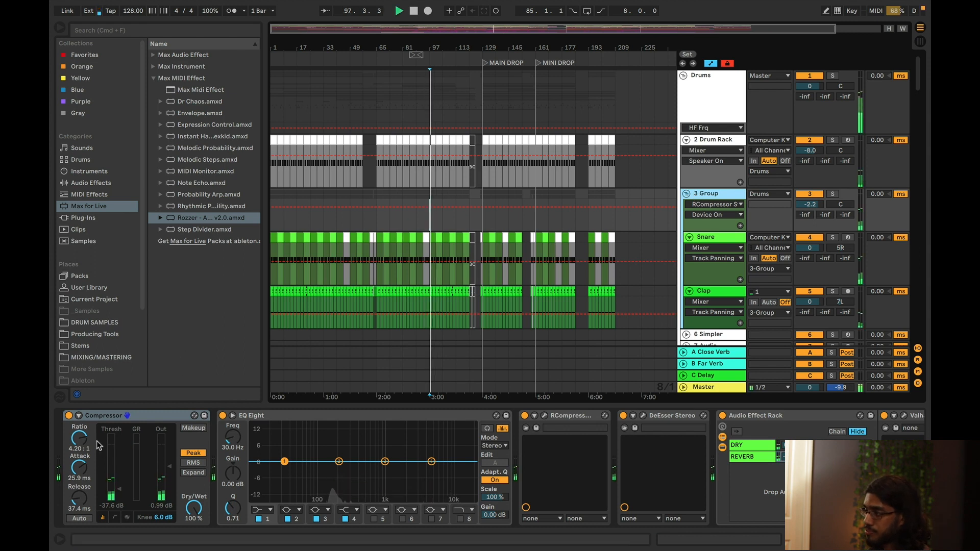
pyautogui.click(100, 414)
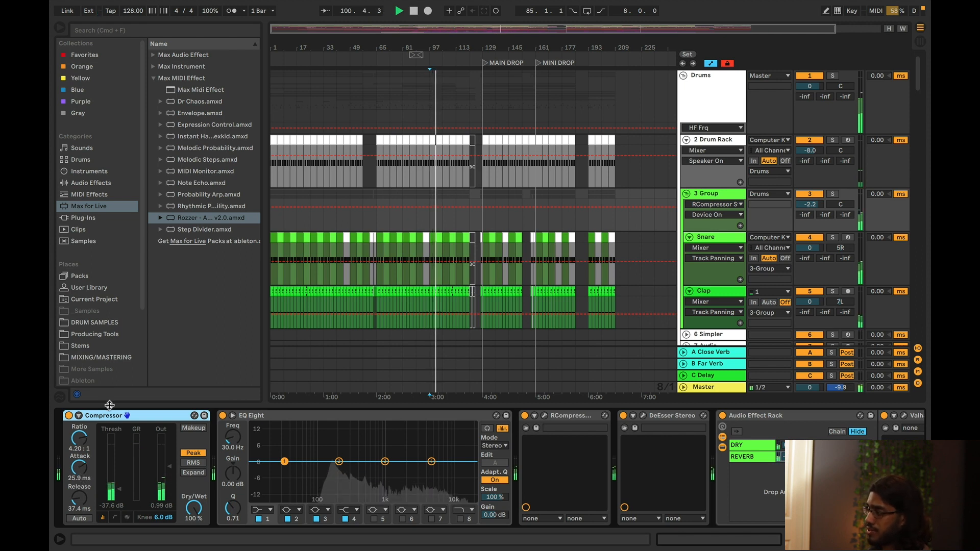
pyautogui.hscroll(5, 402, 467)
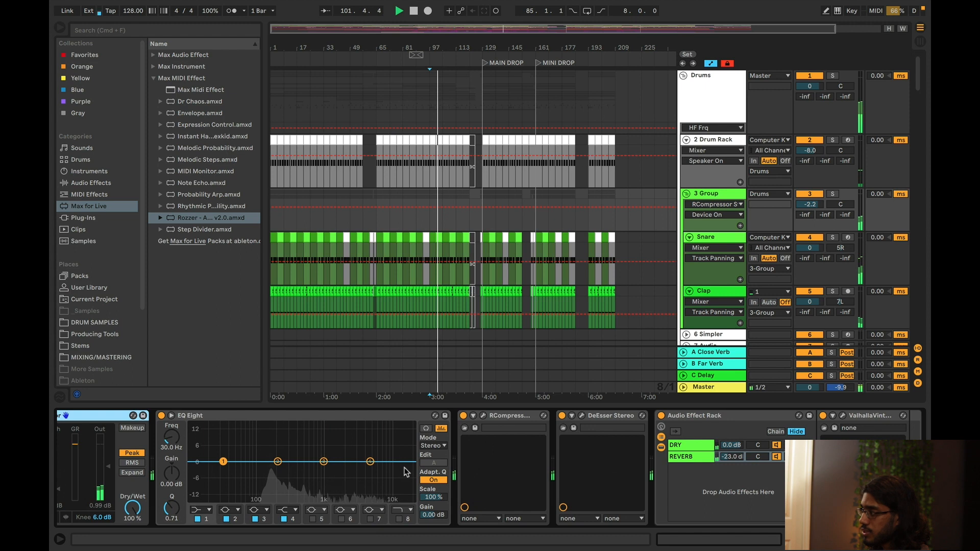
# - Inspect the RCompressor and DeEsser plug-ins of 3 Group during playback, closing each window
pyautogui.click(416, 416)
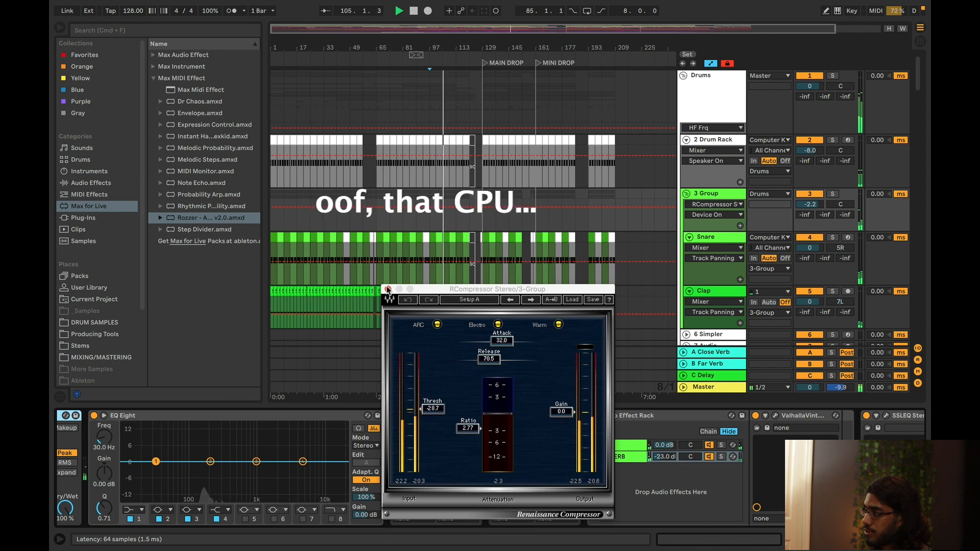
pyautogui.click(387, 290)
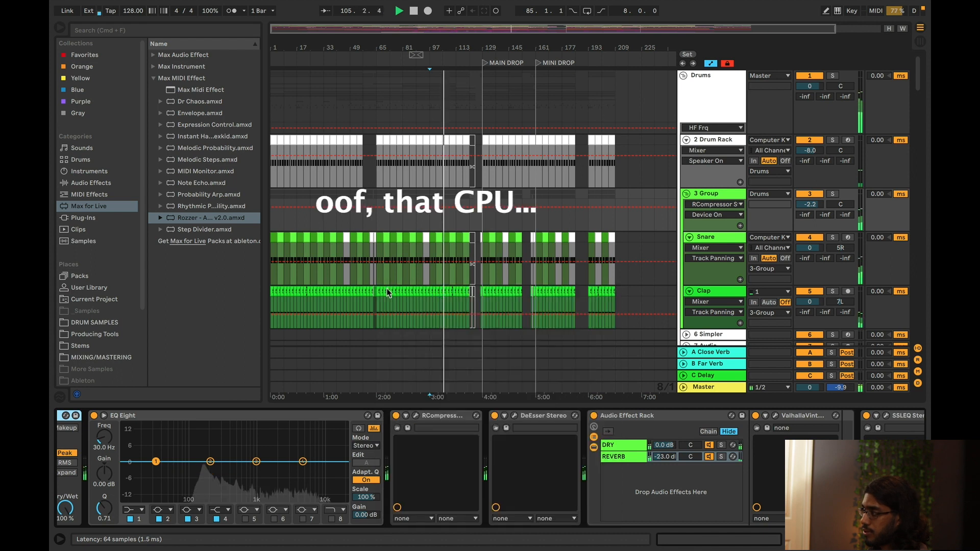
pyautogui.click(514, 415)
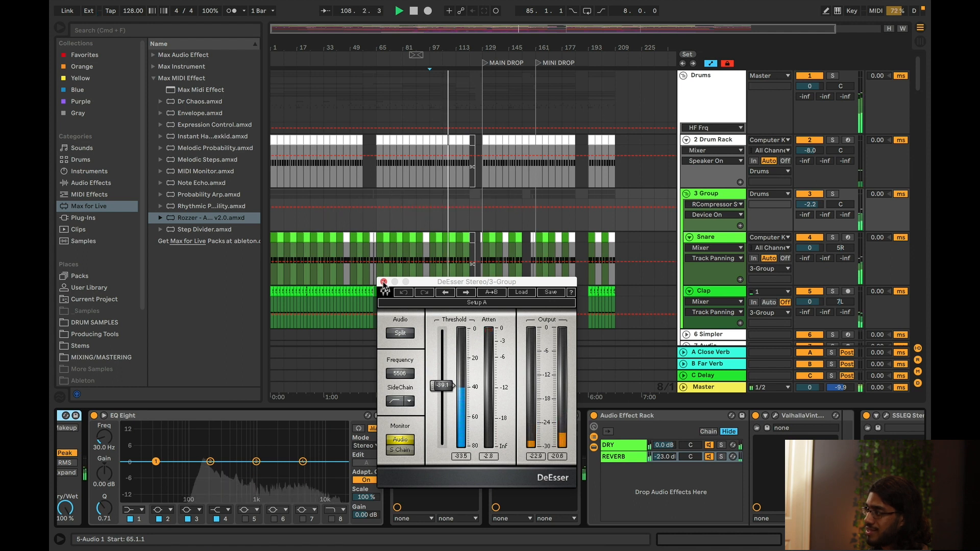
pyautogui.click(383, 282)
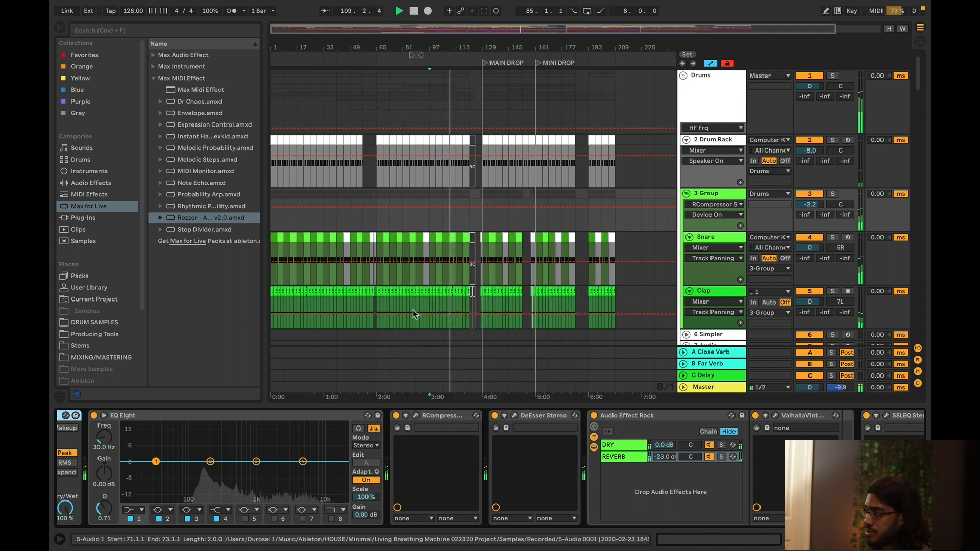
# - Review the DRY/REVERB effect rack of 3 Group and inspect the HF settings in its SSLEQ Stereo
pyautogui.hscroll(4, 503, 433)
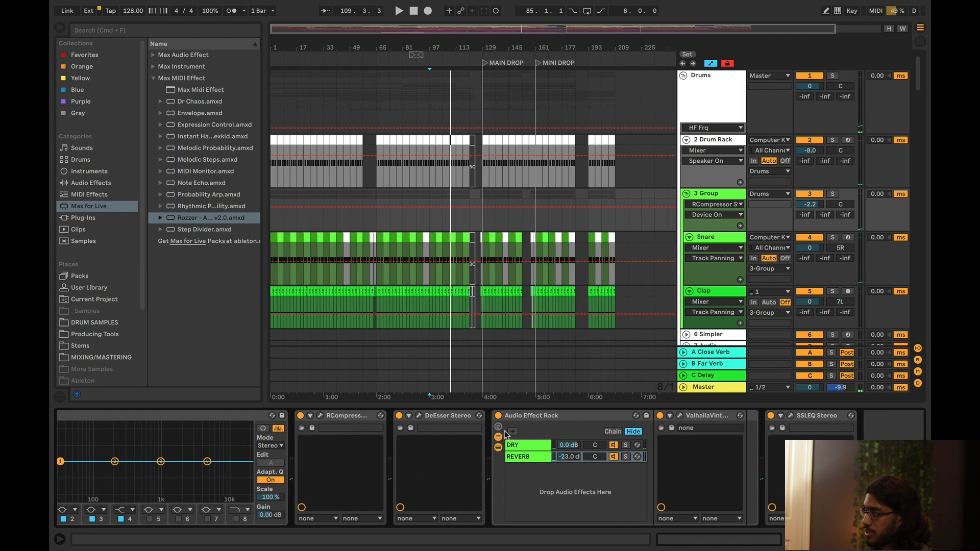
pyautogui.click(588, 415)
pyautogui.click(789, 416)
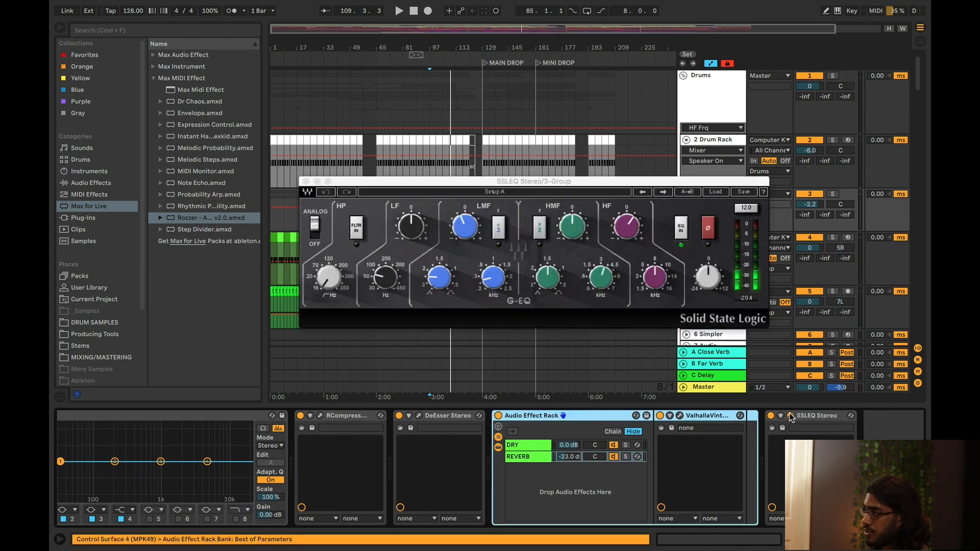
pyautogui.click(635, 233)
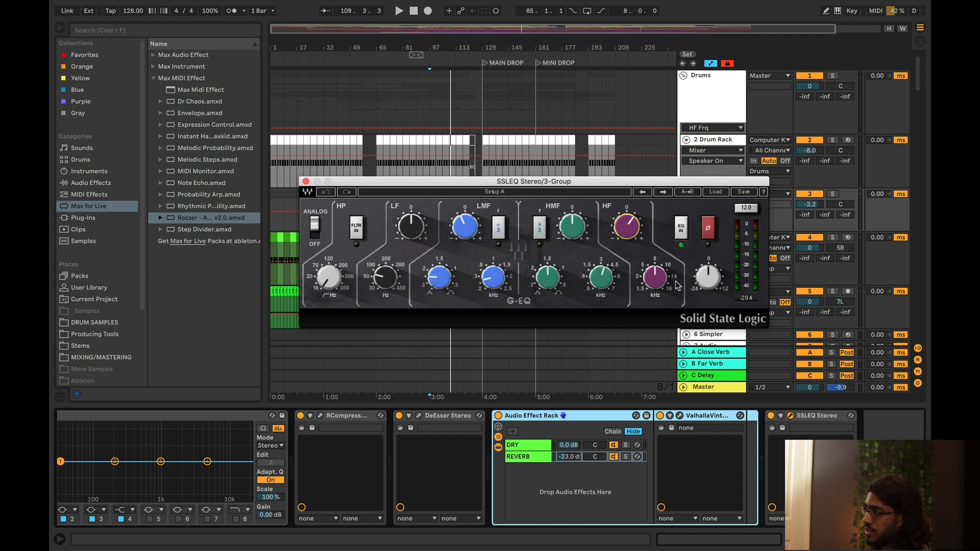
pyautogui.moveTo(663, 289)
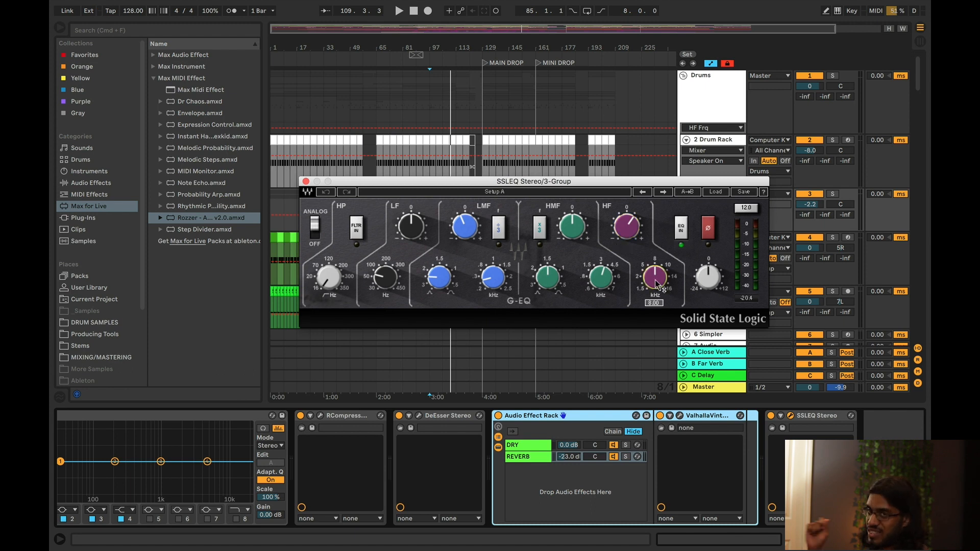
# - Look over the arrangement from the pad tracks up to the bass, marking bars 121 to 129 on 35 Analog
pyautogui.click(303, 153)
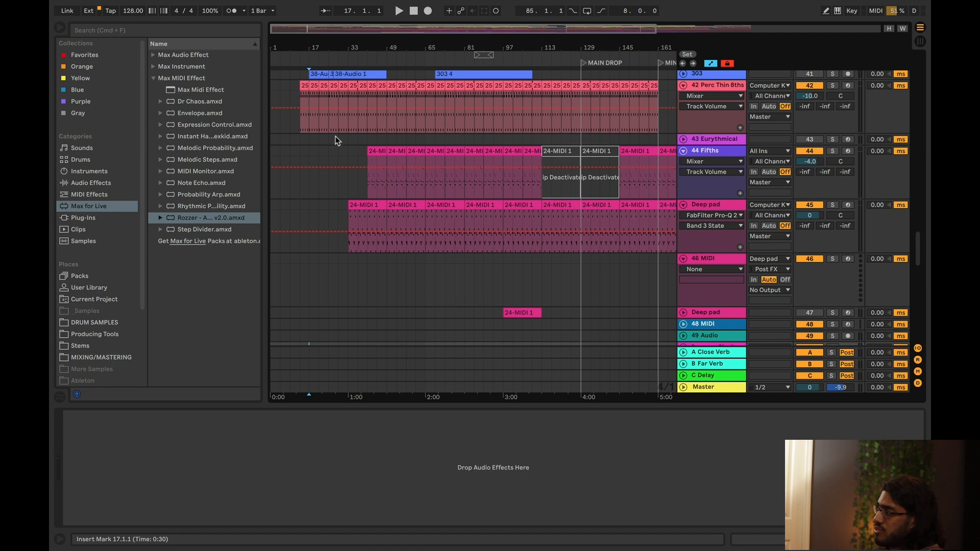
pyautogui.scroll(3, 346, 108)
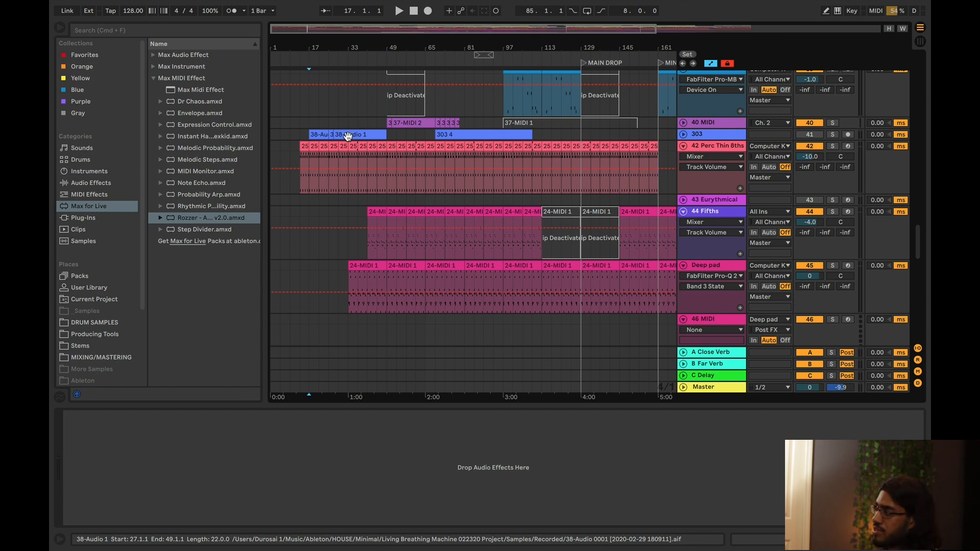
pyautogui.press('-')
pyautogui.scroll(5, 464, 137)
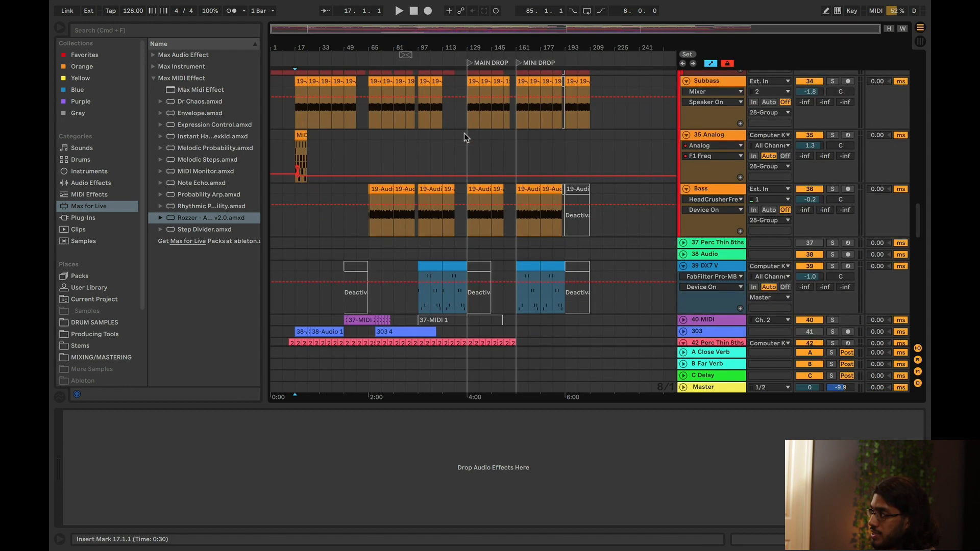
pyautogui.moveTo(465, 134); pyautogui.dragTo(457, 178)
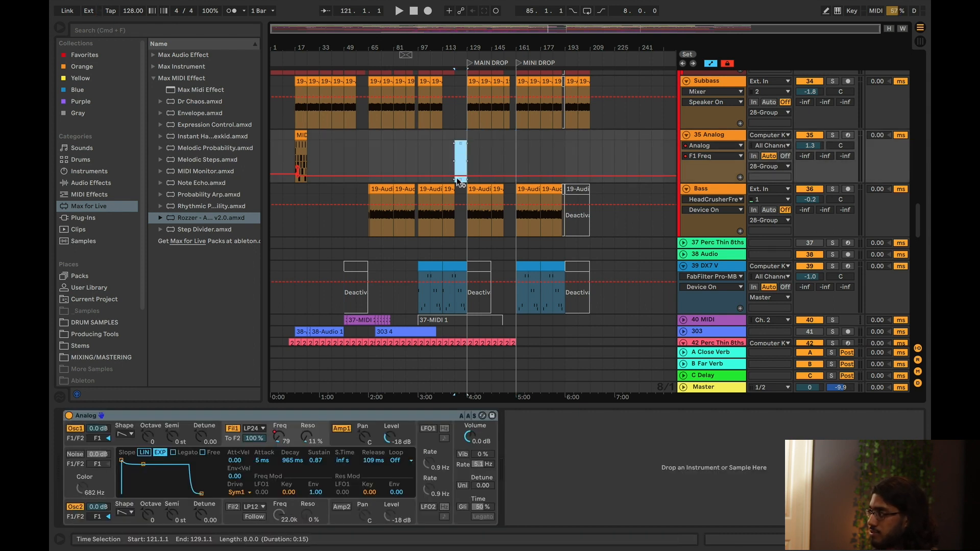
pyautogui.click(452, 141)
# - Mark the opening 16 bars on the Perc Thin 8ths track and play the arrangement from bar 17
pyautogui.scroll(-5, 329, 190)
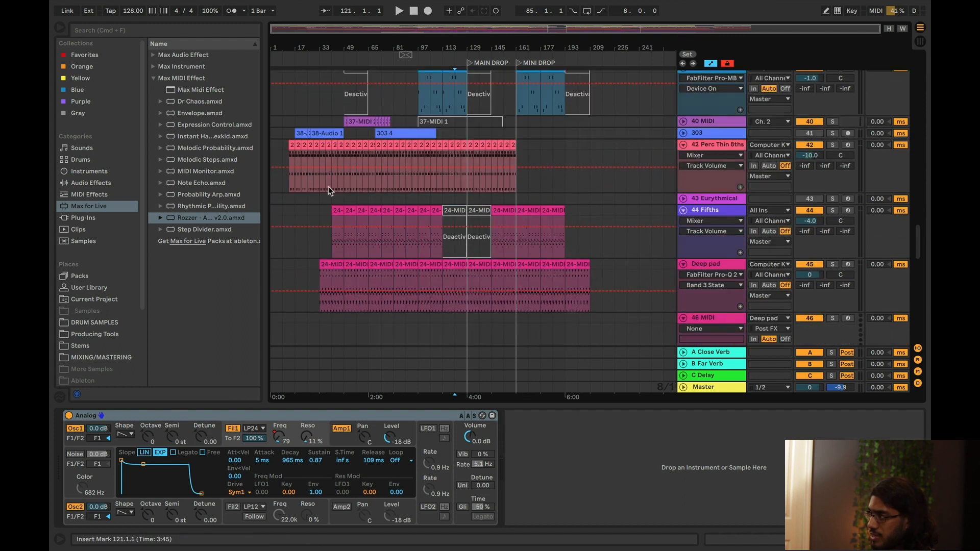
pyautogui.scroll(6, 281, 127)
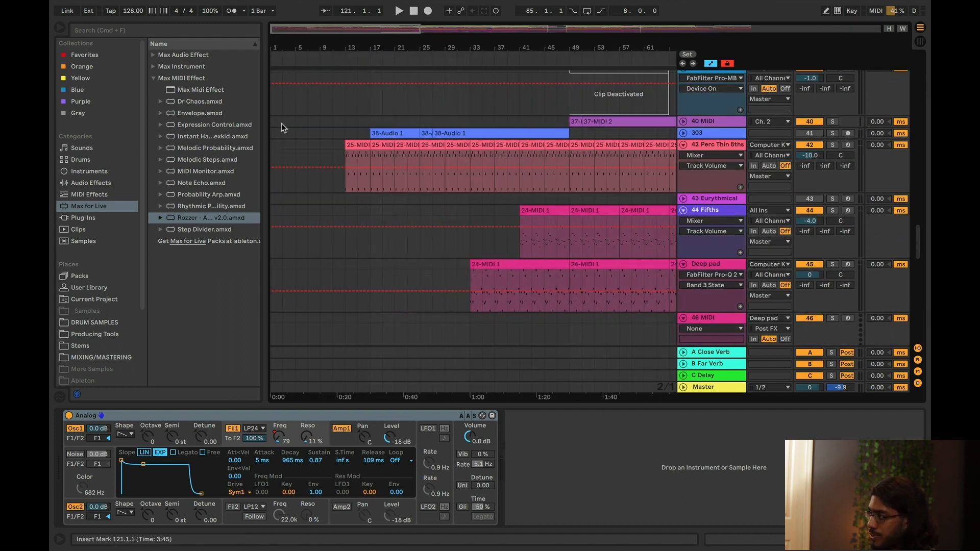
pyautogui.moveTo(272, 181); pyautogui.dragTo(249, 188)
pyautogui.click(370, 182)
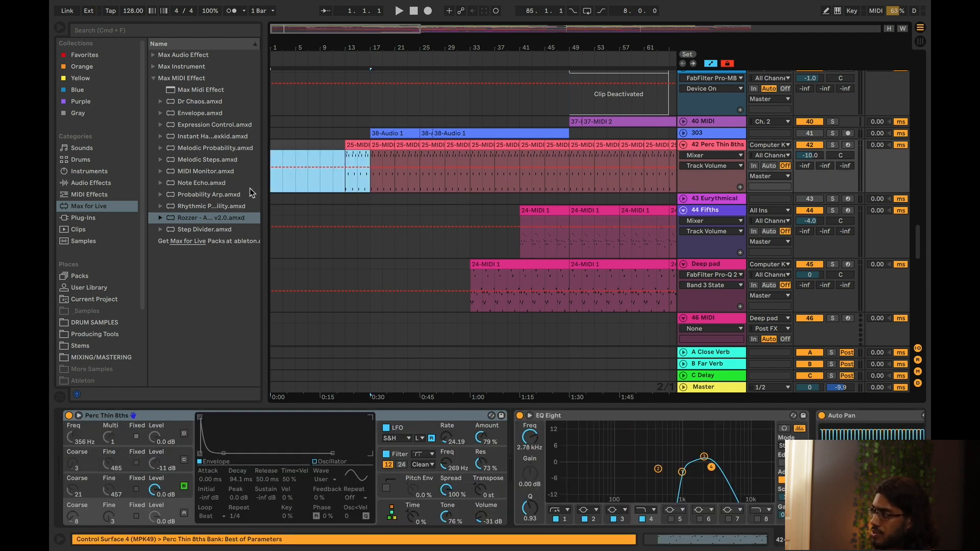
pyautogui.click(369, 189)
pyautogui.press('space')
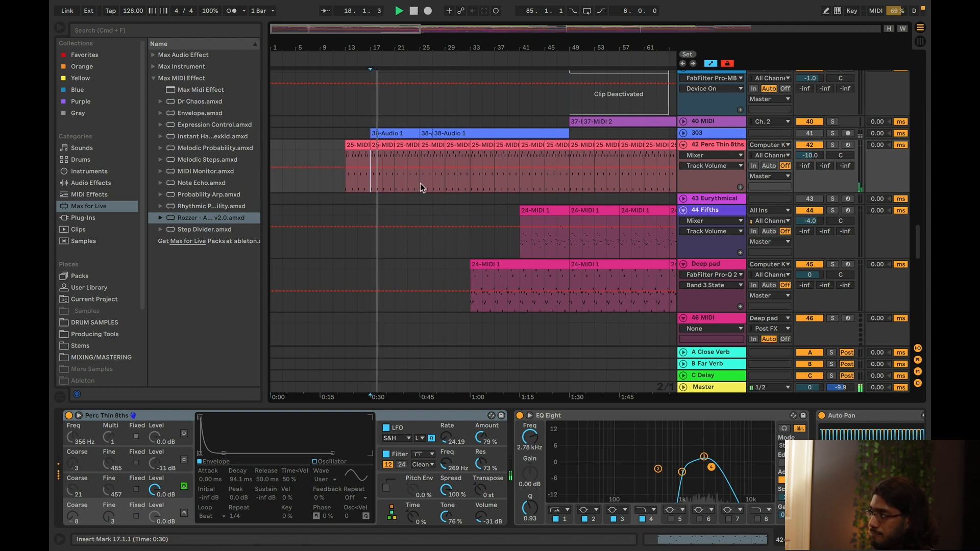
# - Play the arrangement from bar 33, where the Deep pad clips enter
pyautogui.click(468, 187)
pyautogui.press('space')
pyautogui.moveTo(367, 31); pyautogui.dragTo(398, 31)
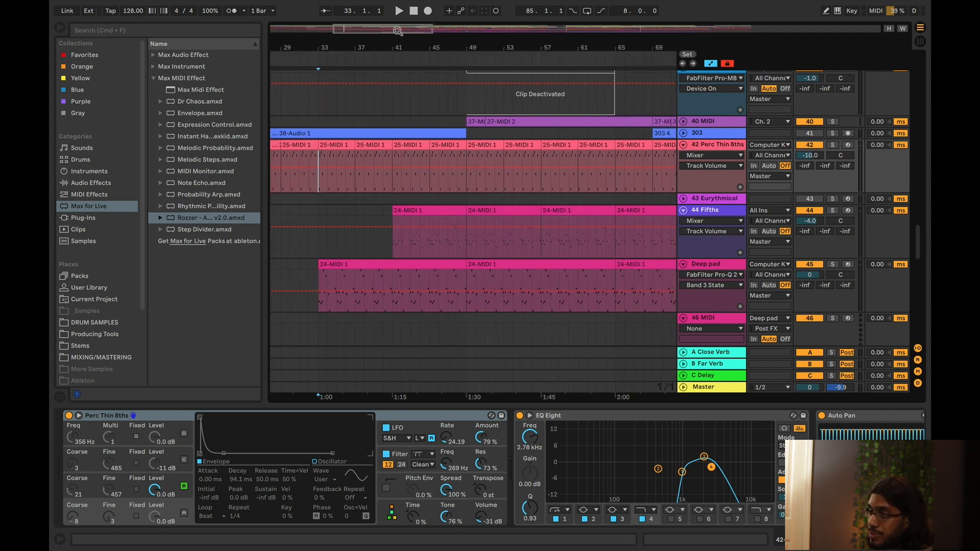
pyautogui.press('space')
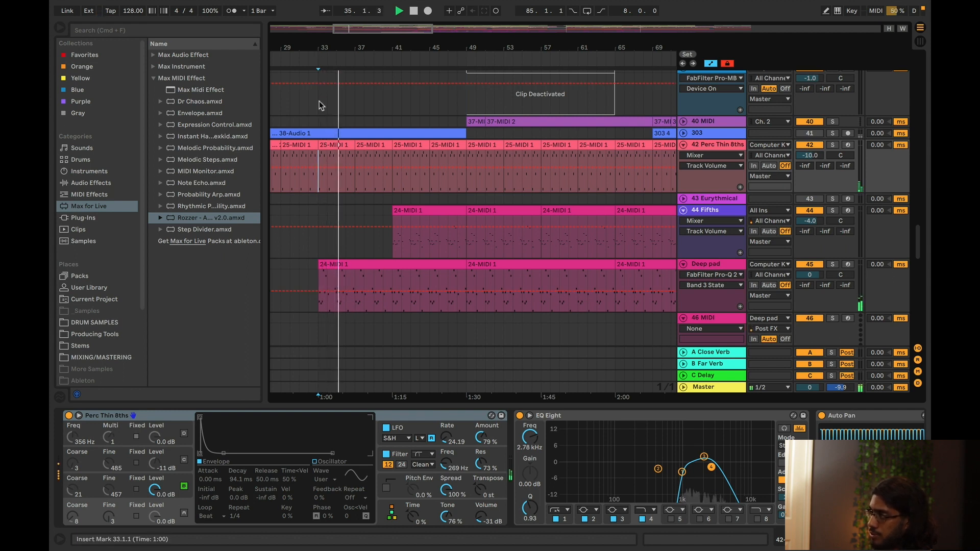
# - Audition the 44 Fifths track soloed from bar 41, and clear the solo to hear it in context
pyautogui.press('space')
pyautogui.click(392, 99)
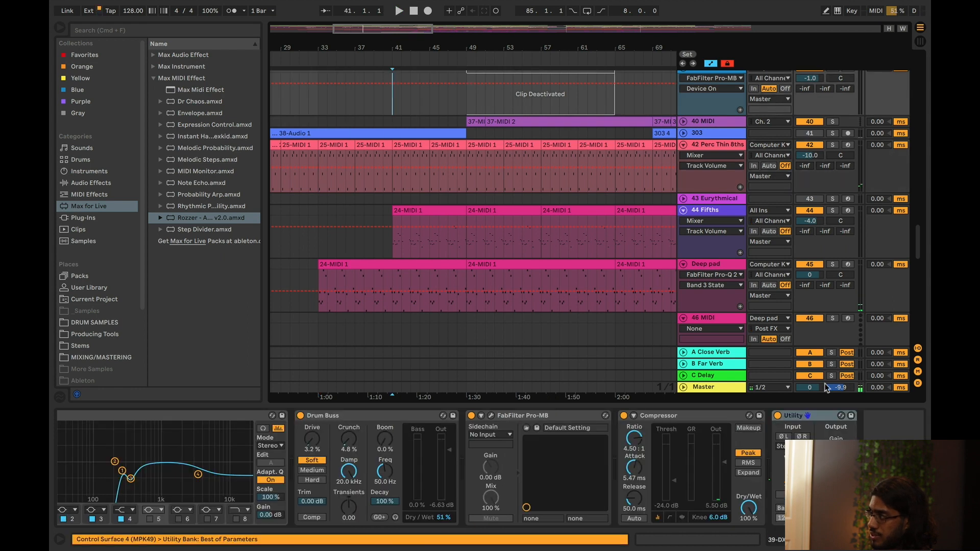
pyautogui.click(832, 210)
pyautogui.press('space')
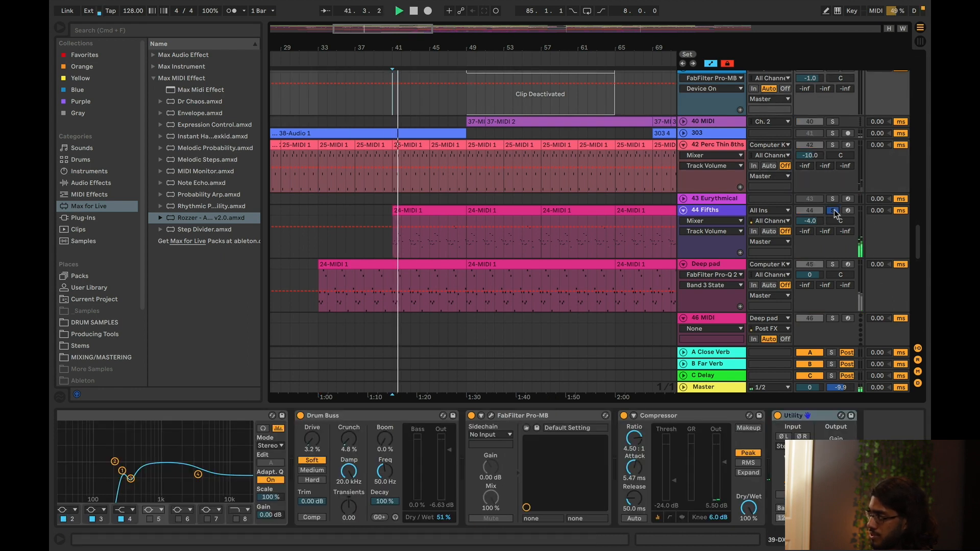
pyautogui.click(834, 209)
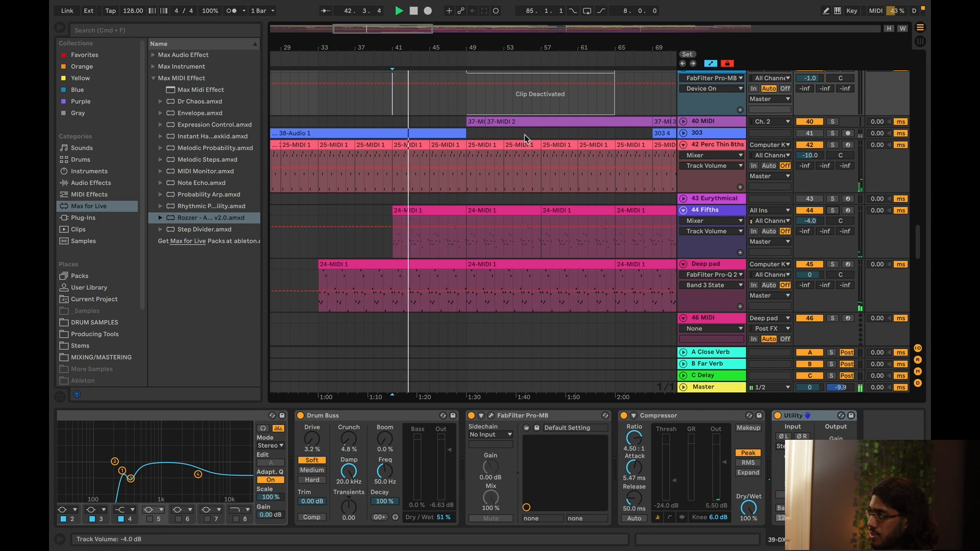
# - Stop playback and play the arrangement from bar 49, where the 40 MIDI track's clips begin
pyautogui.press('space')
pyautogui.click(466, 111)
pyautogui.press('space')
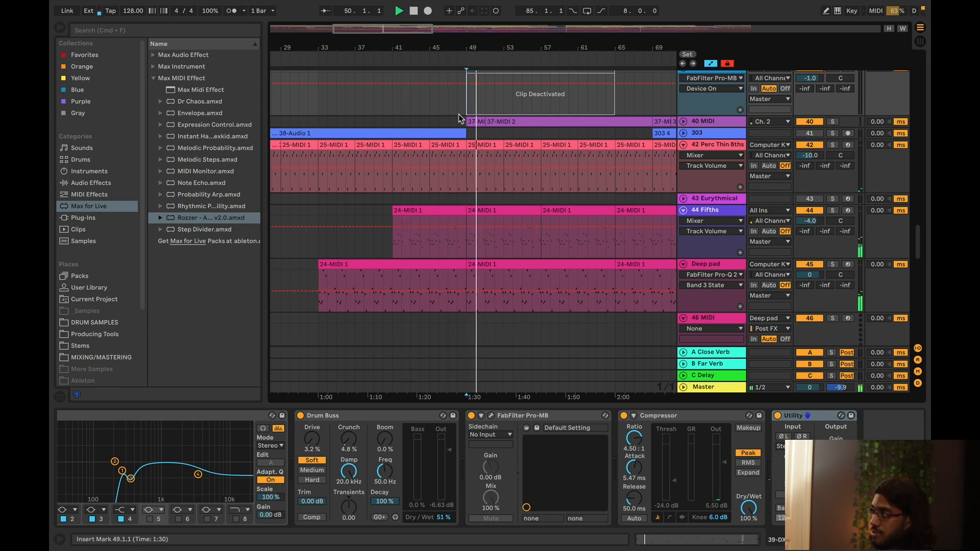
# - Restart playback from bar 57, midway through the deactivated clip, and mark bar 64 near the clip's end
pyautogui.press('space')
pyautogui.click(541, 97)
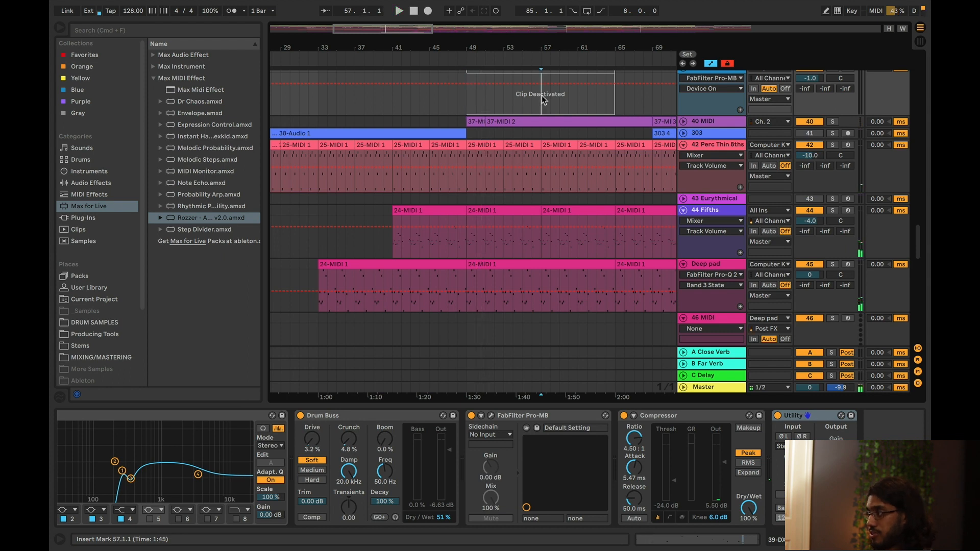
pyautogui.moveTo(375, 29); pyautogui.dragTo(396, 29)
pyautogui.press('space')
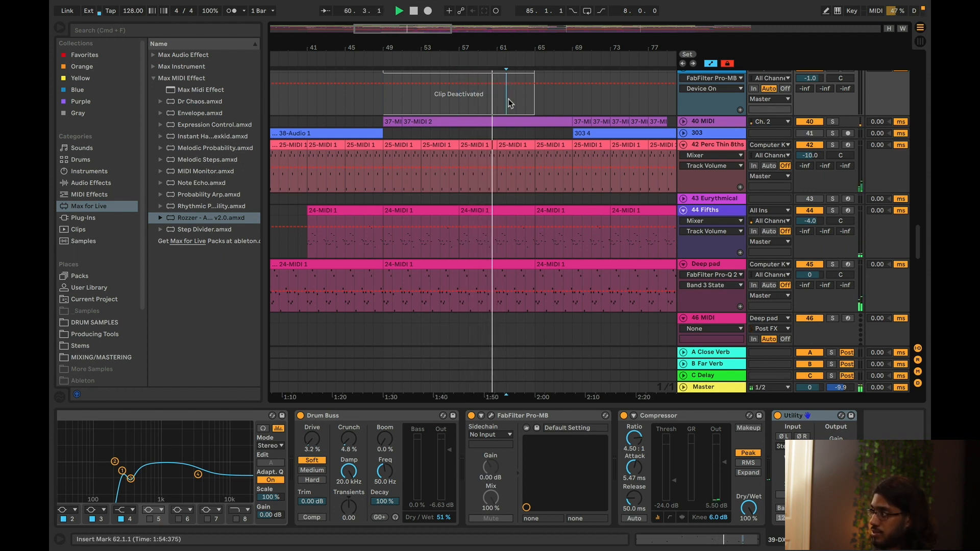
pyautogui.click(521, 104)
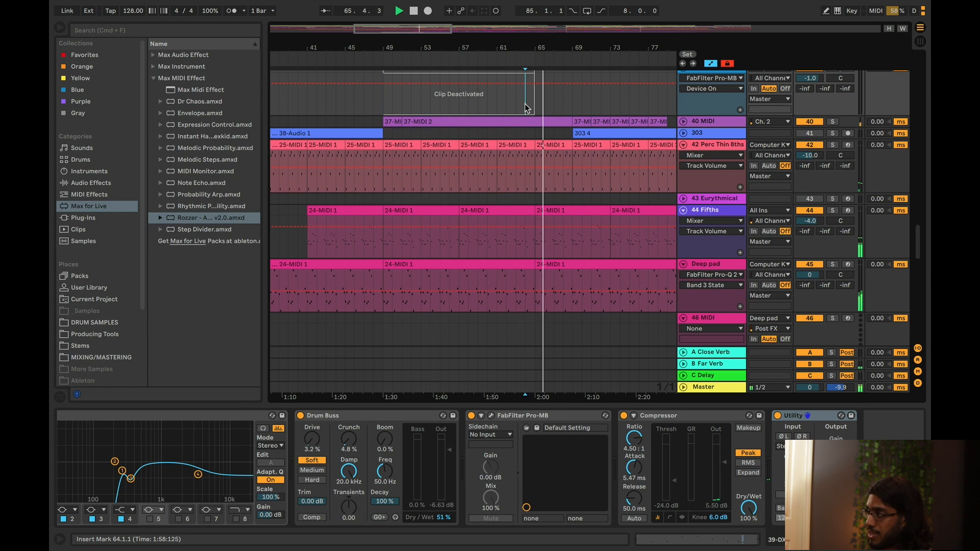
# - Select bars 57 to 65 of the deactivated clip above the 40 MIDI track while the arrangement plays
pyautogui.moveTo(467, 94); pyautogui.dragTo(537, 103)
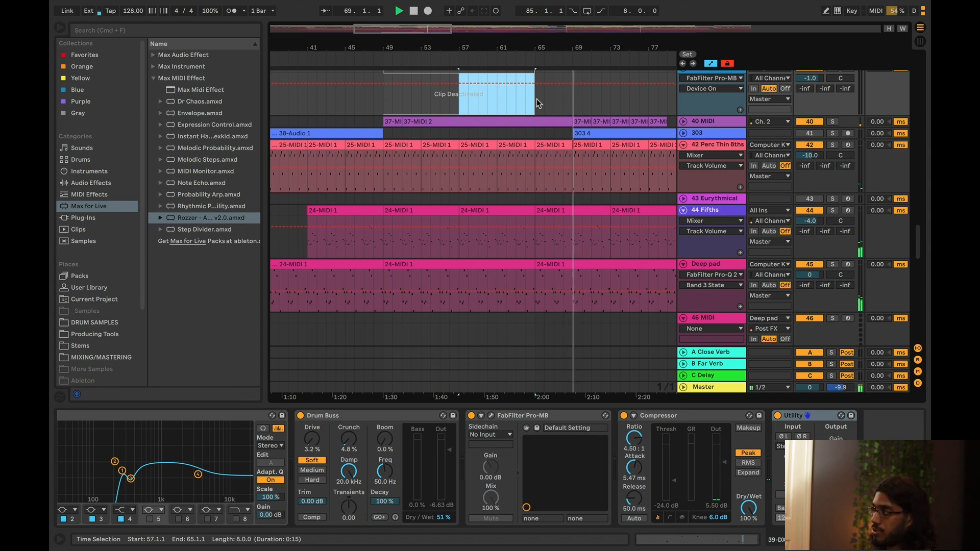
pyautogui.press('-')
pyautogui.press('-')
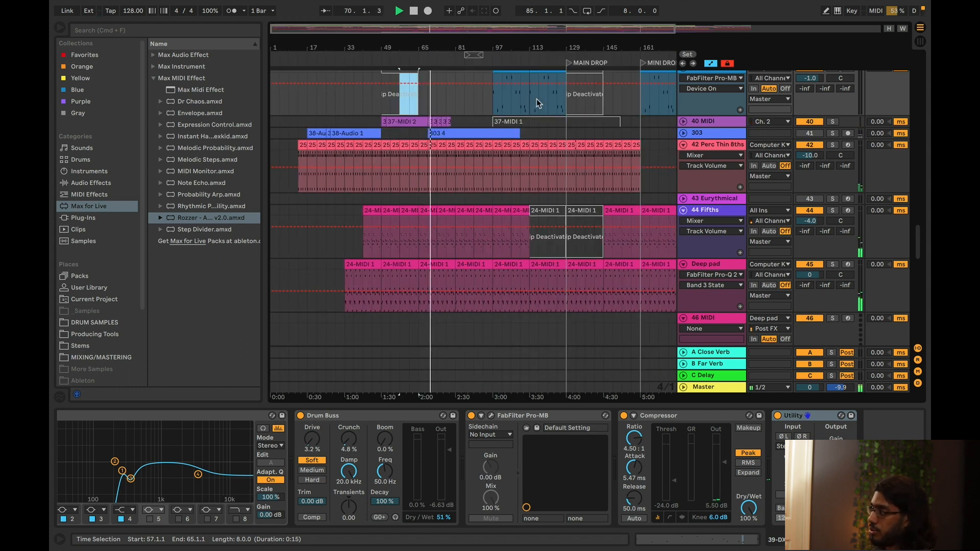
pyautogui.moveTo(456, 49); pyautogui.dragTo(457, 34)
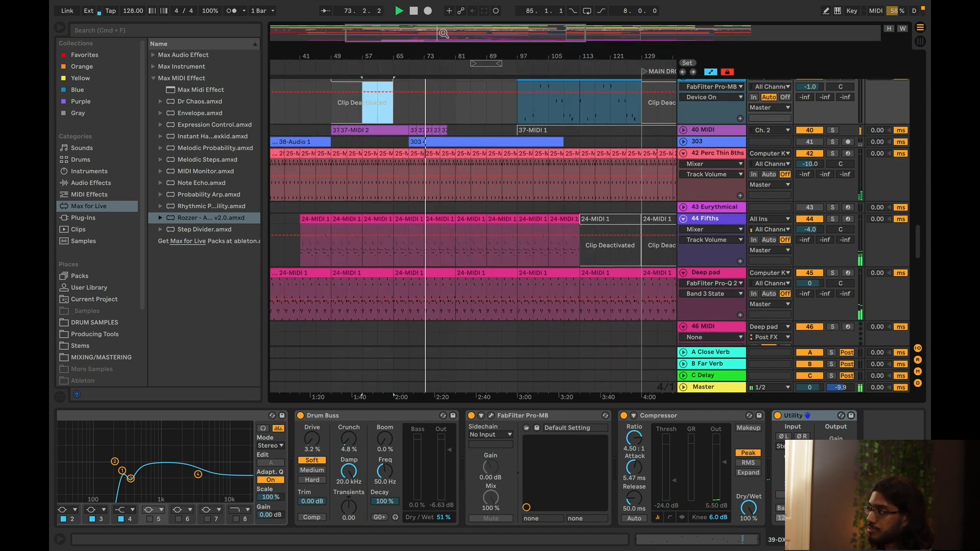
# - Mark bar 81 in the gap above the 40 MIDI track, and bar 95 just before the blue clips enter
pyautogui.scroll(3, 452, 97)
pyautogui.click(465, 112)
pyautogui.scroll(1, 455, 111)
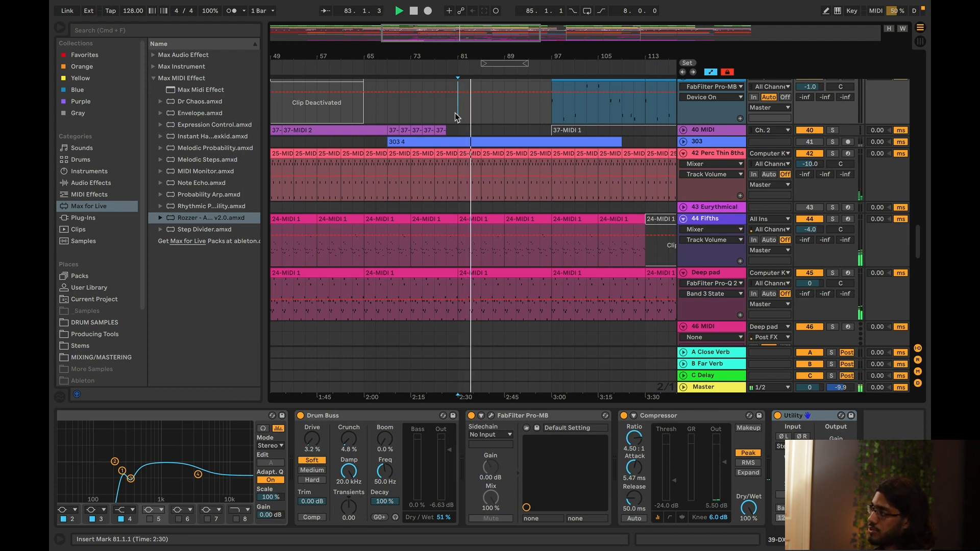
pyautogui.click(544, 115)
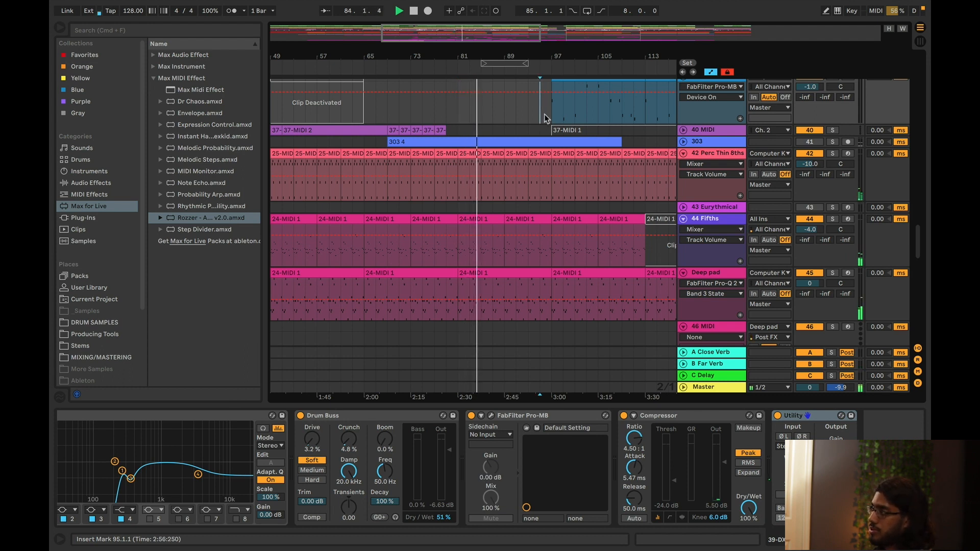
# - Stop playback and play the arrangement from bar 89, ahead of the blue clips' entry
pyautogui.press('space')
pyautogui.click(528, 113)
pyautogui.moveTo(457, 115); pyautogui.dragTo(508, 117)
pyautogui.press('space')
pyautogui.click(506, 116)
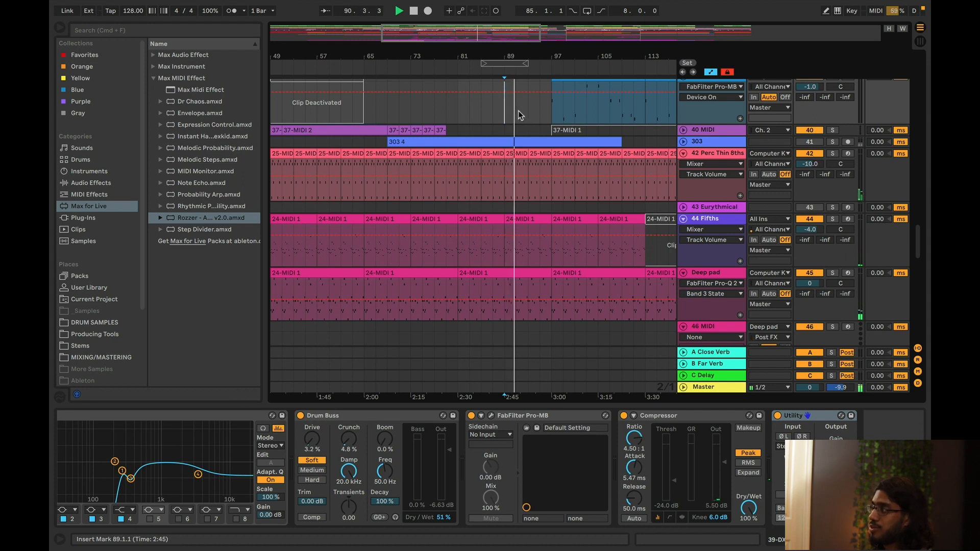
pyautogui.moveTo(505, 116); pyautogui.dragTo(512, 116)
# - Stop playback and place the insert marker at bar 113 on the 29 Group track above the kick layers
pyautogui.click(547, 110)
pyautogui.press('space')
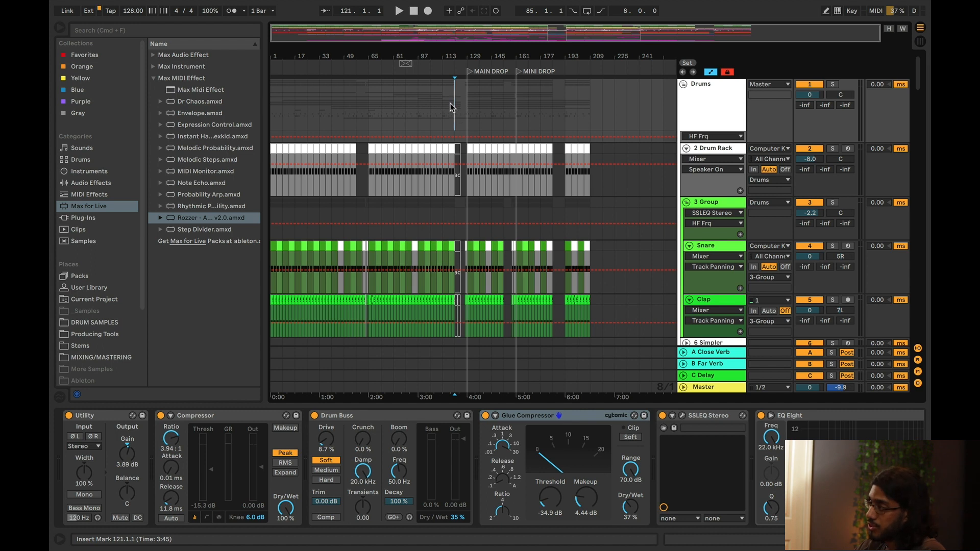
pyautogui.scroll(-10, 449, 128)
pyautogui.click(442, 161)
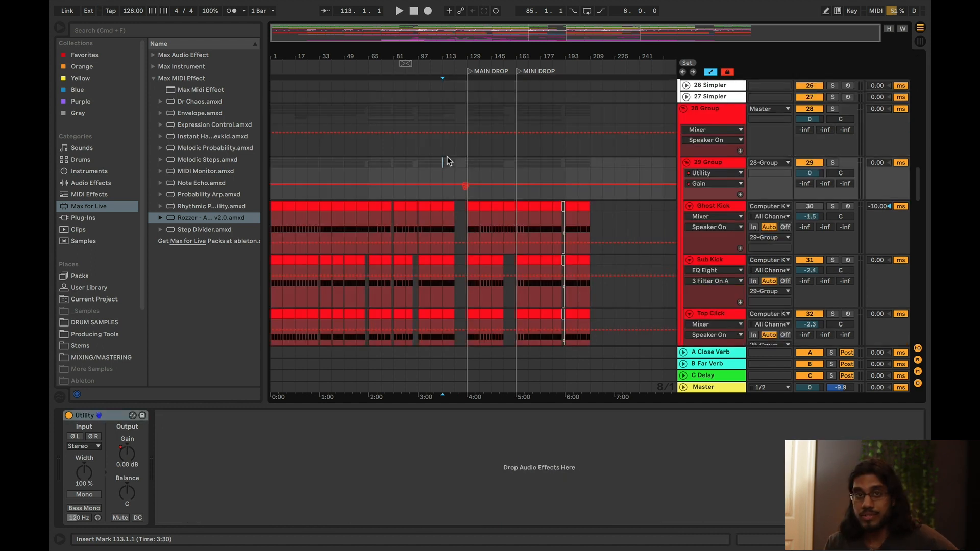